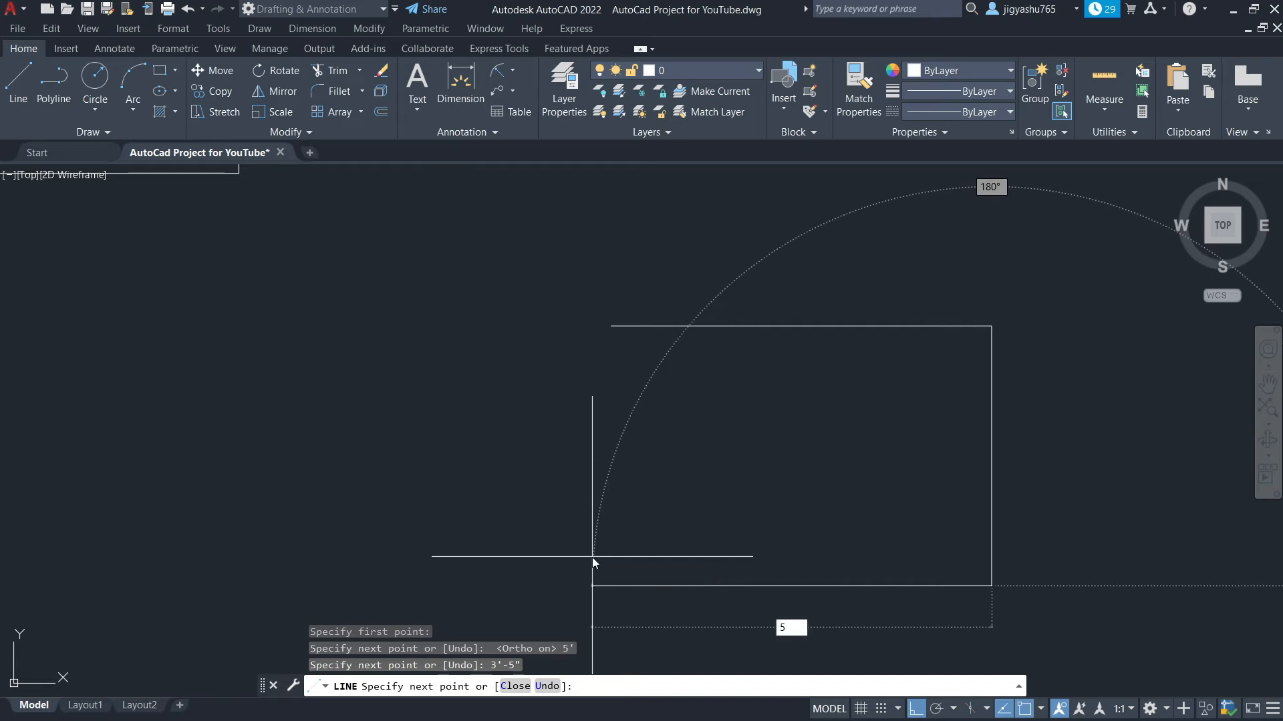
Finish drawing the 5' by 3'-5" rectangular outline with the Line command
key("Return")
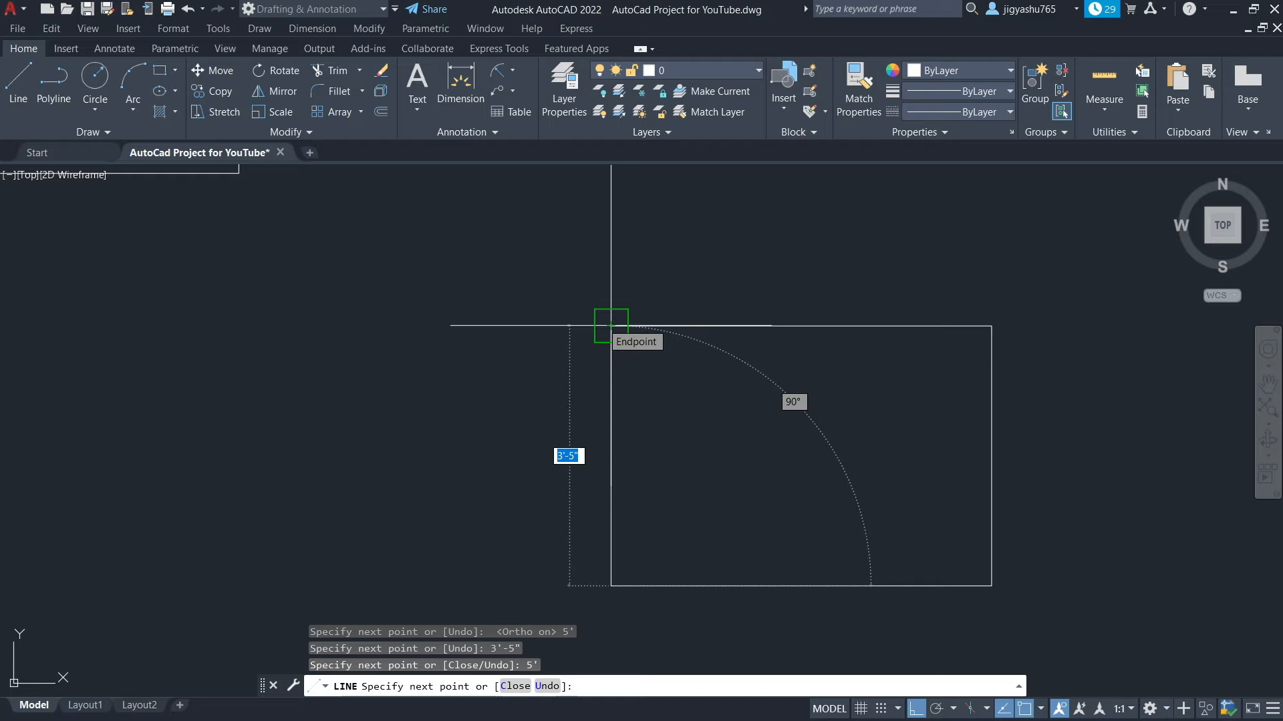
key("Return")
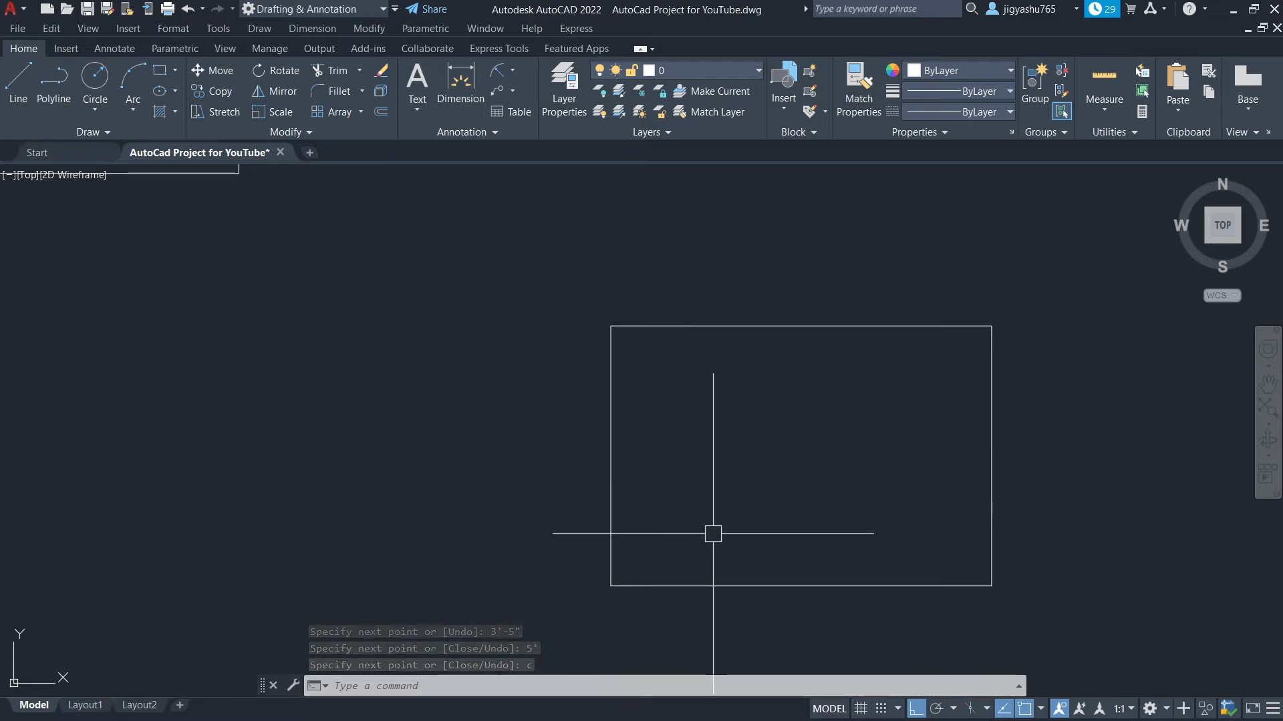
Draw a vertical line joining the midpoints of the rectangle's top and bottom edges
left_click(19, 80)
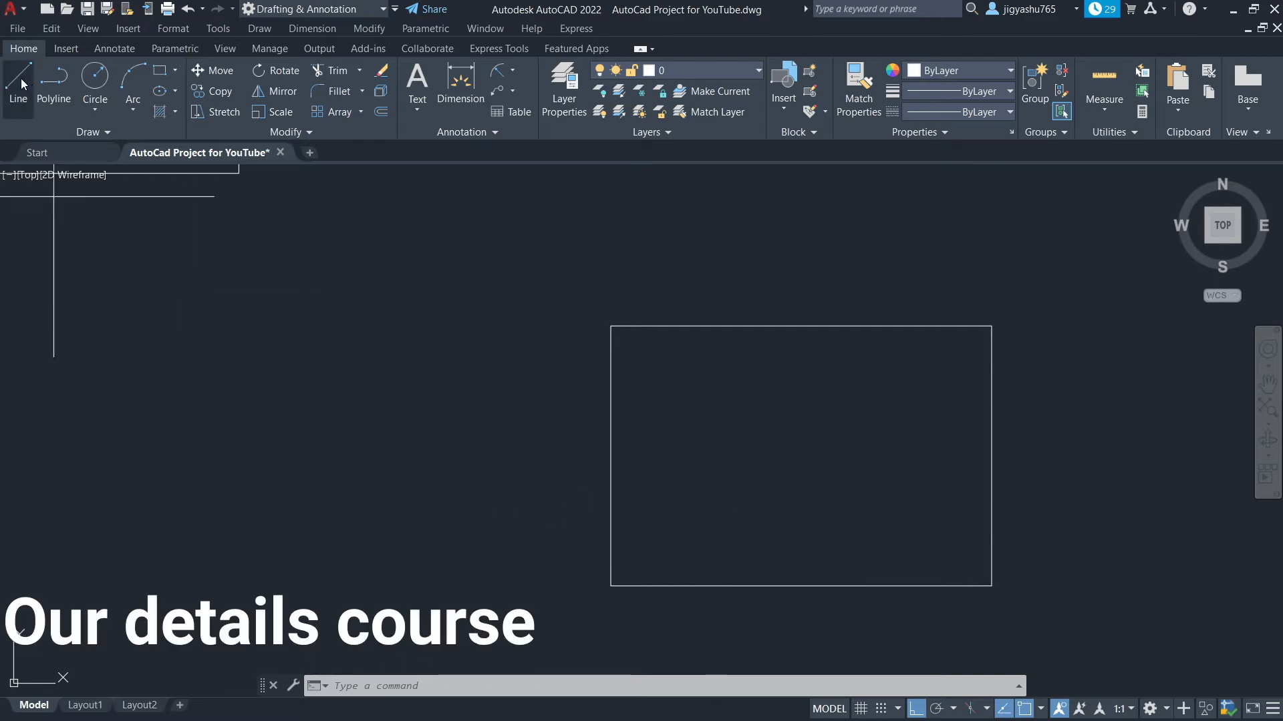
left_click(800, 326)
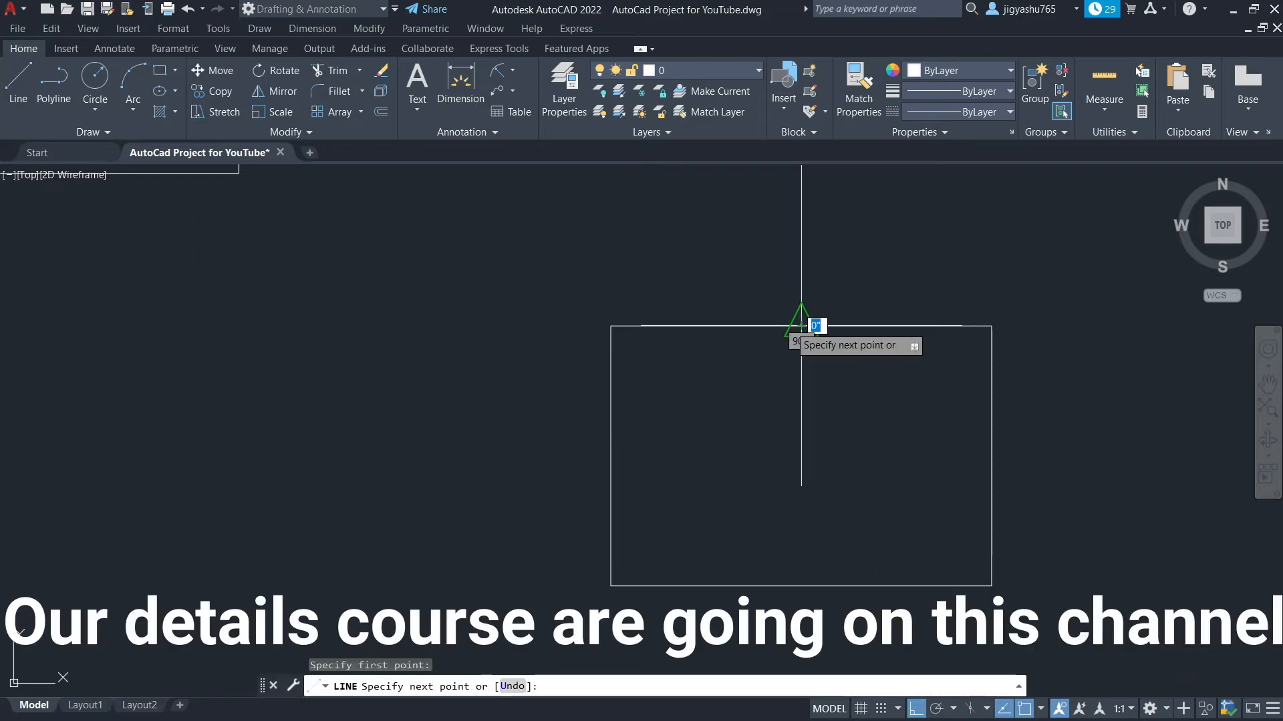
left_click(801, 585)
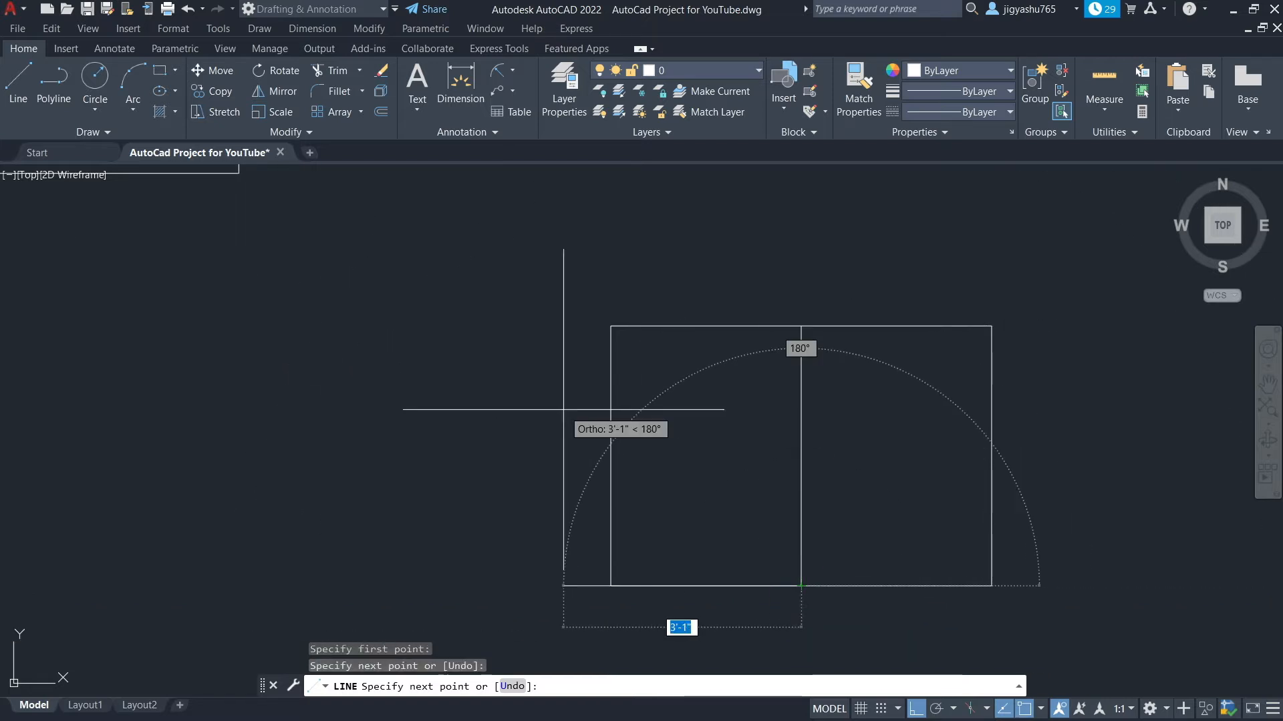
key("Escape")
Repeat the Line command and draw a horizontal line joining the midpoints of the rectangle's side edges
right_click(664, 416)
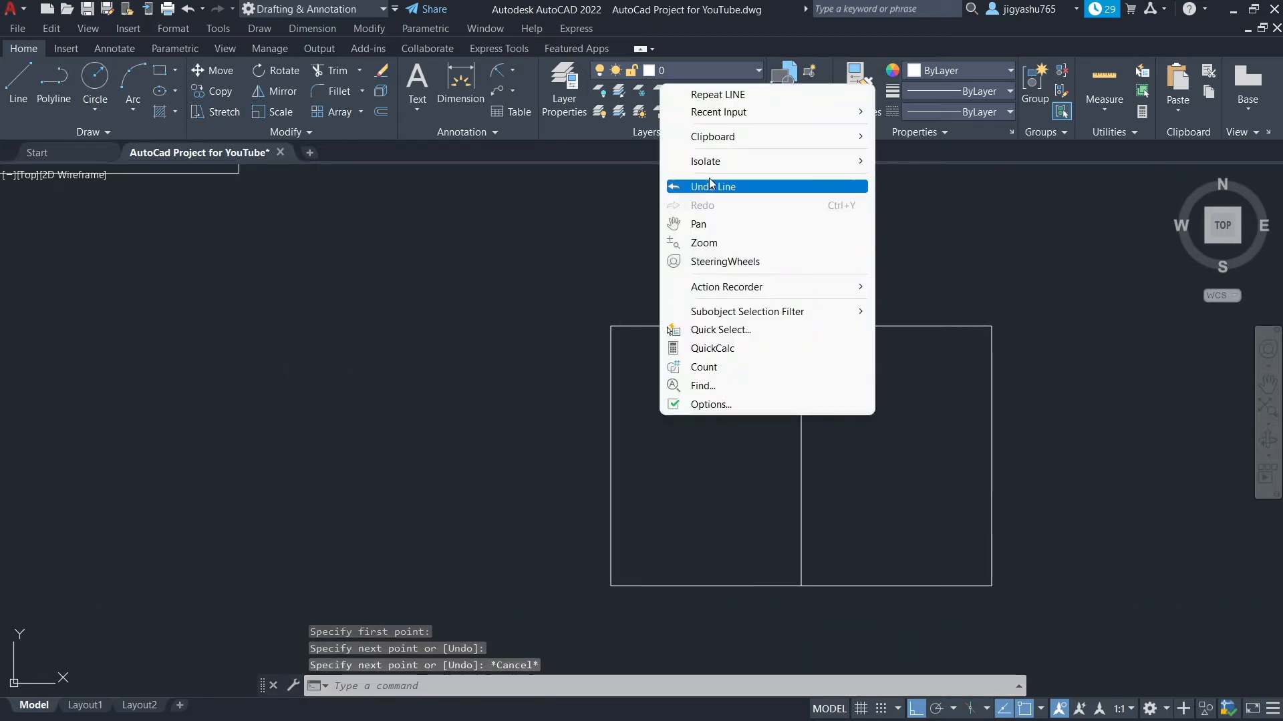
left_click(721, 94)
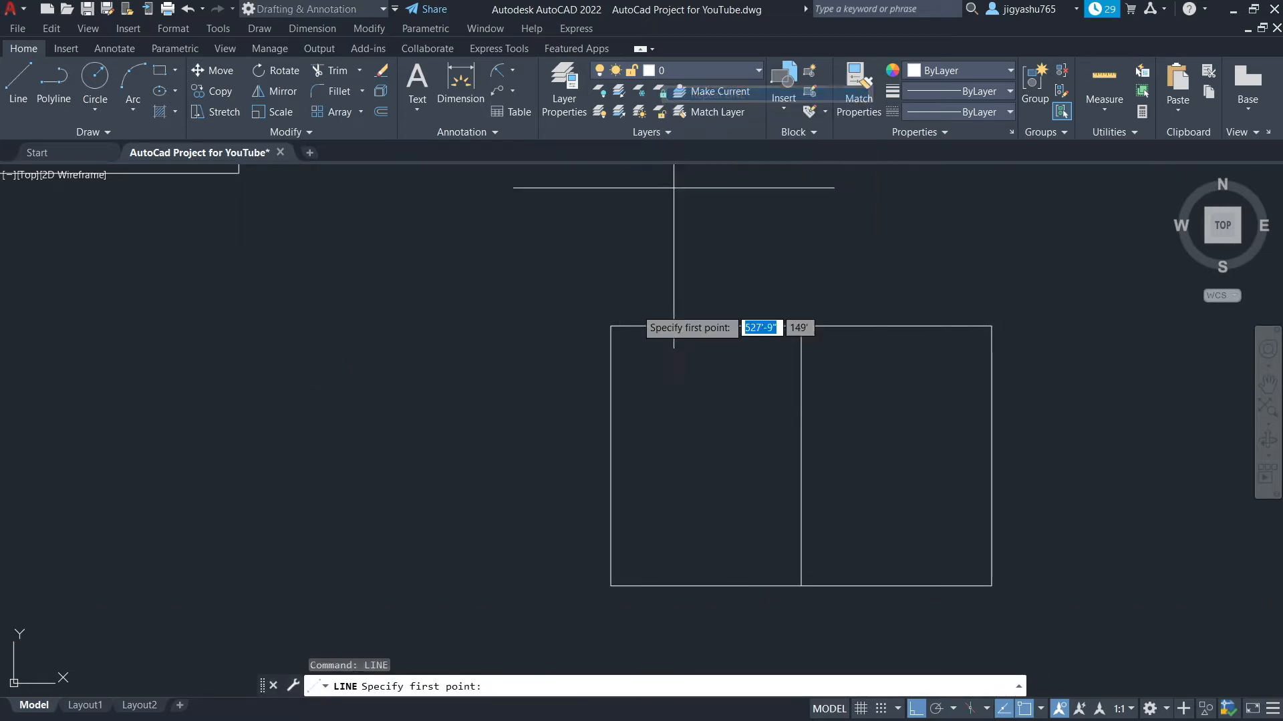
left_click(611, 456)
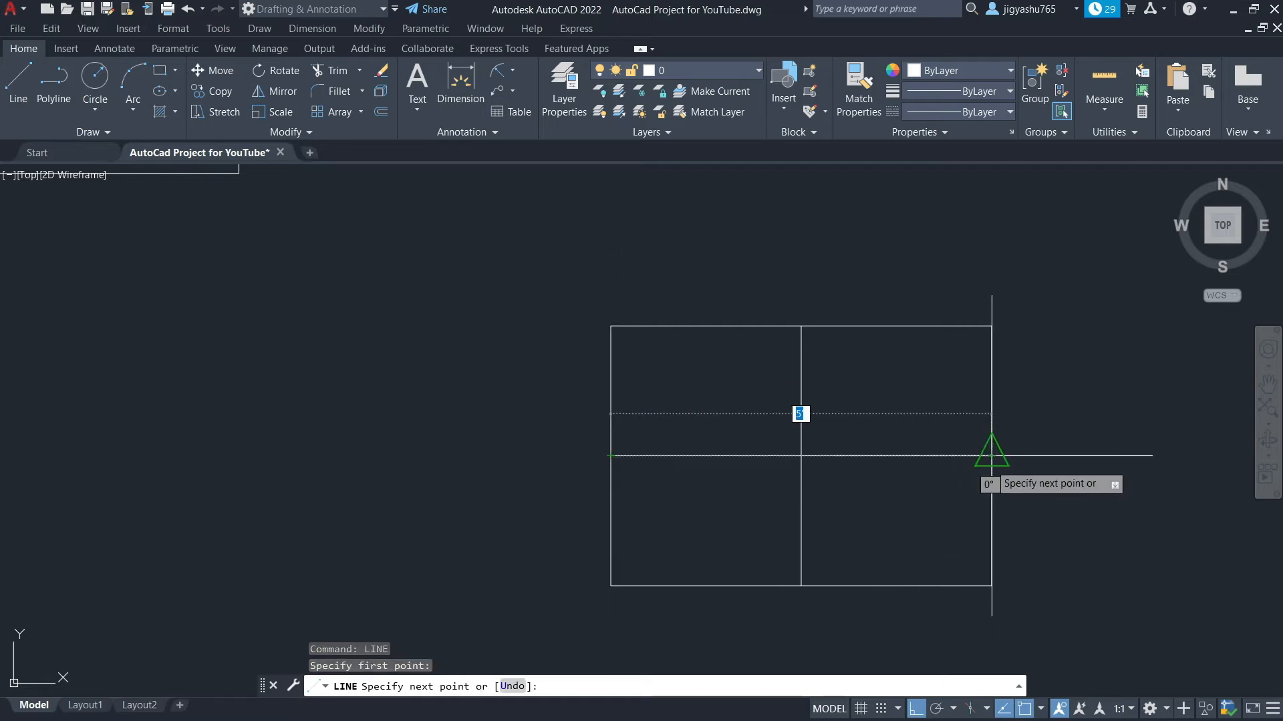
key("Escape")
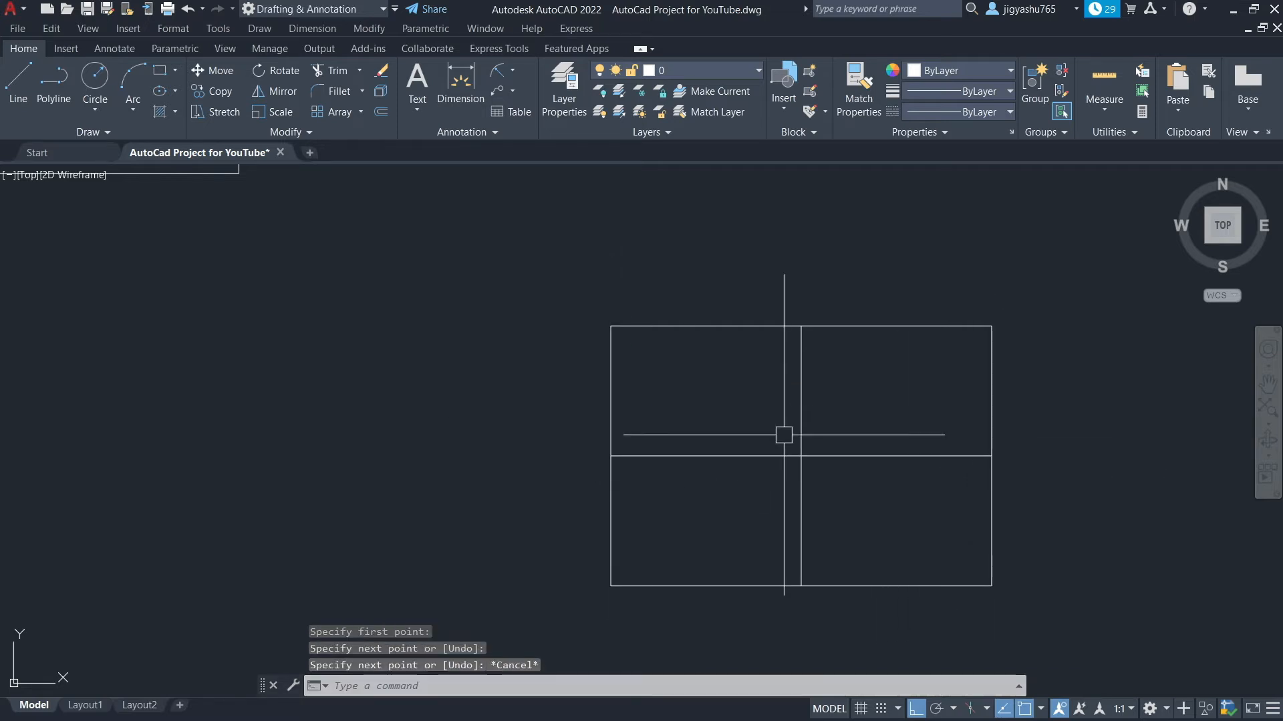
Offset both the vertical and horizontal center lines 3" to each side
left_click(381, 112)
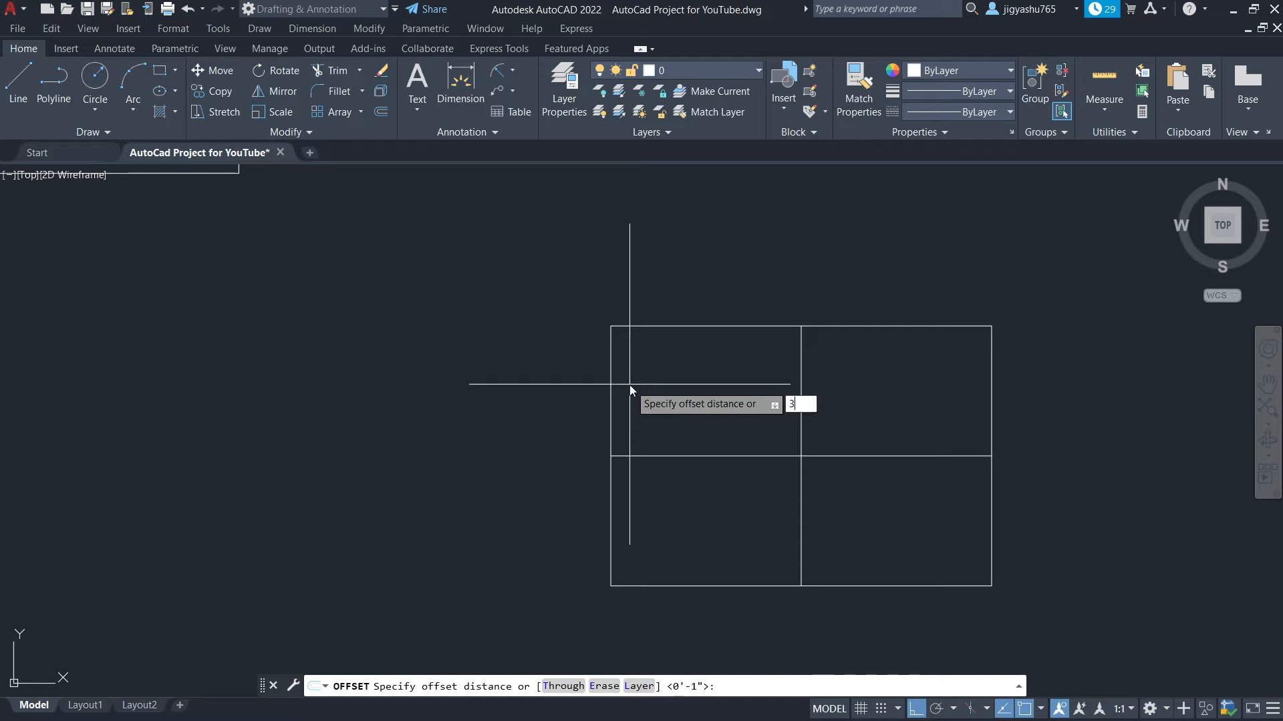
type("\"")
key("Return")
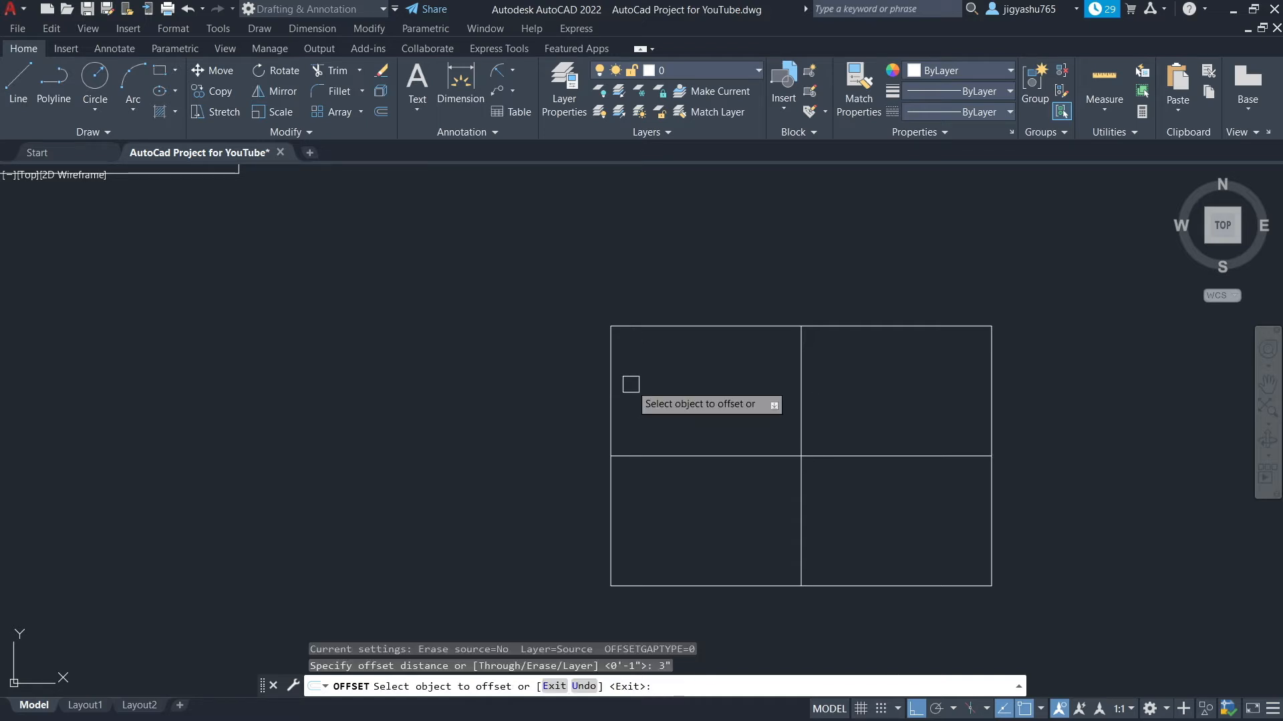
left_click(800, 382)
left_click(733, 384)
left_click(801, 384)
left_click(868, 382)
left_click(680, 456)
left_click(675, 514)
left_click(683, 456)
left_click(684, 438)
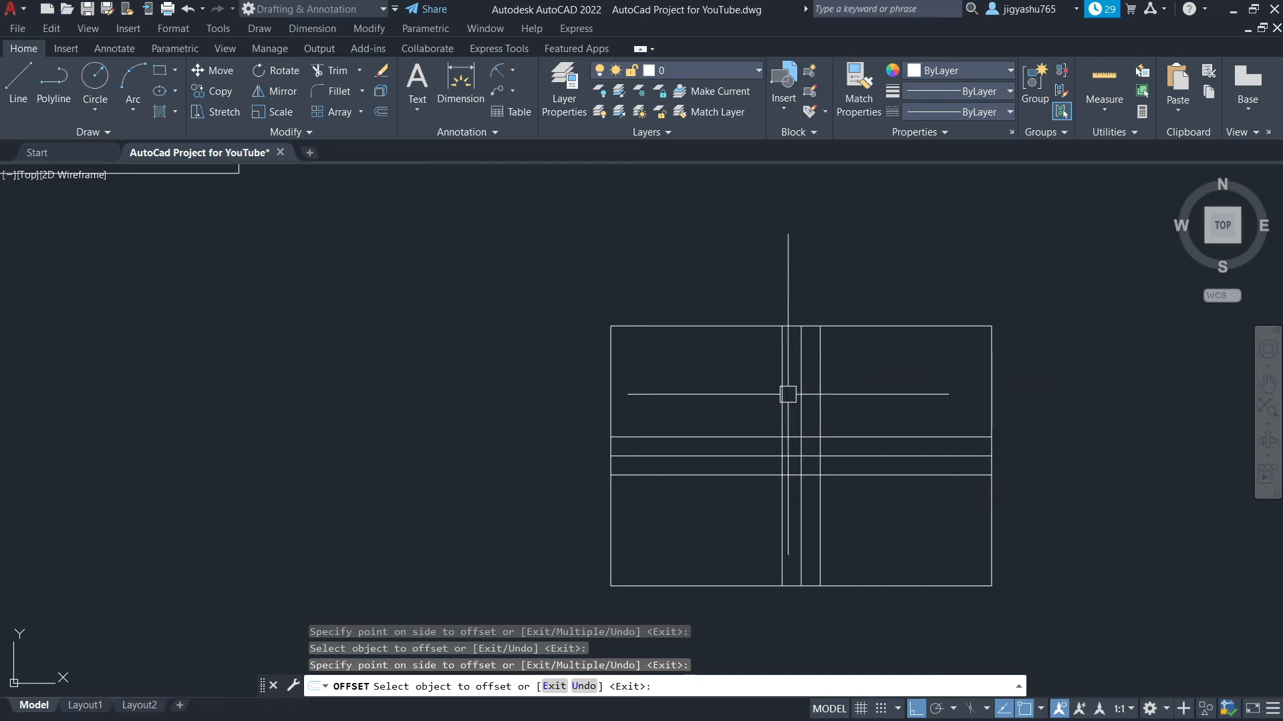
key("Escape")
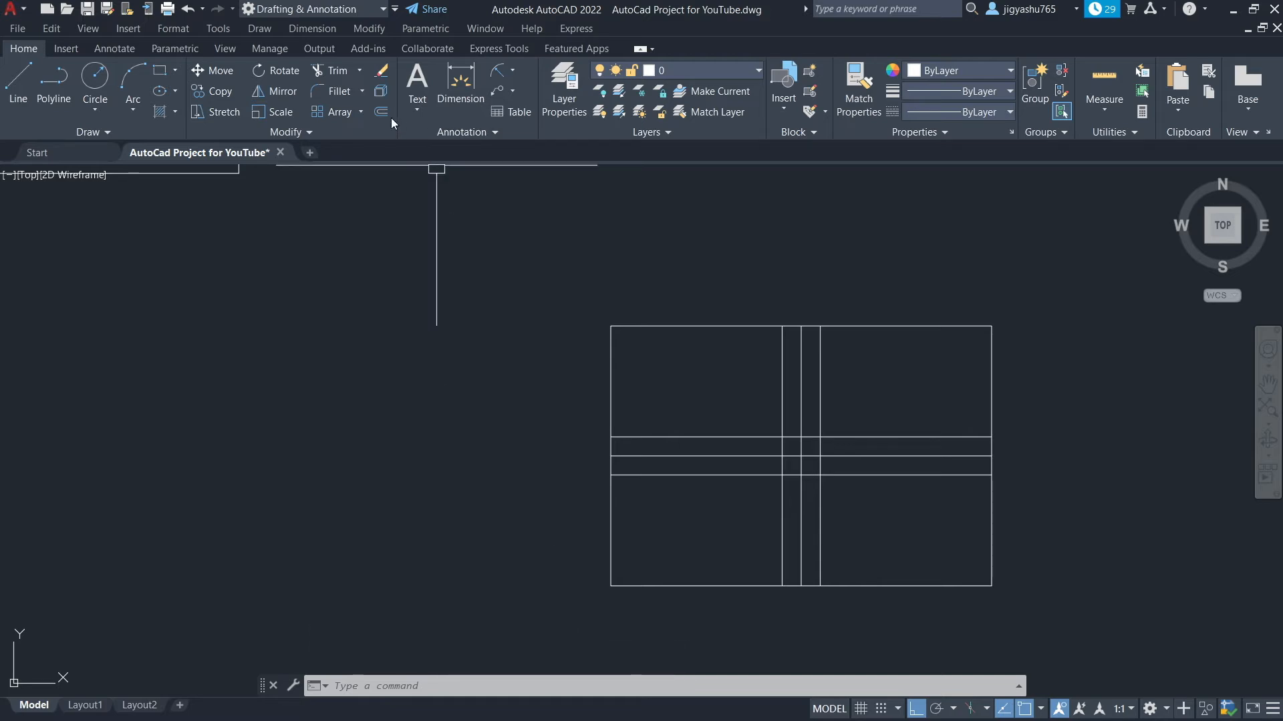
Fillet all four corners of the rectangle with a 4" radius using the Multiple option
left_click(340, 92)
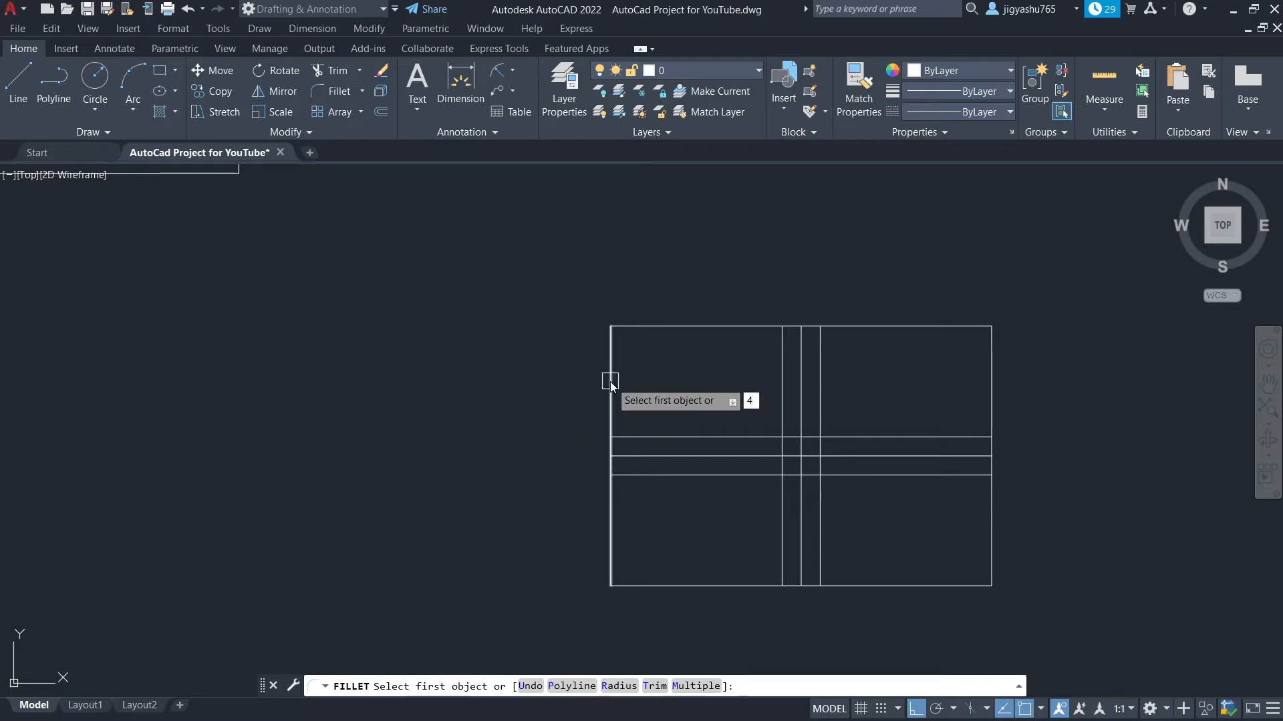
left_click(617, 686)
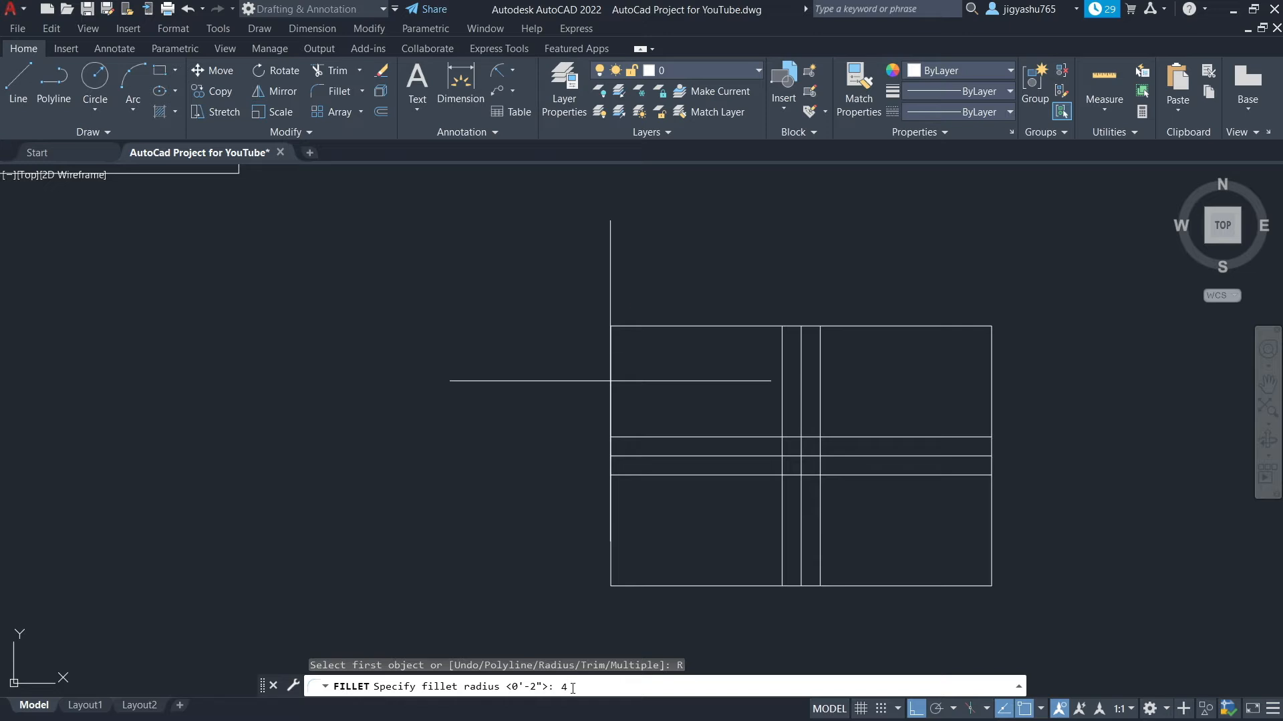
key("Return")
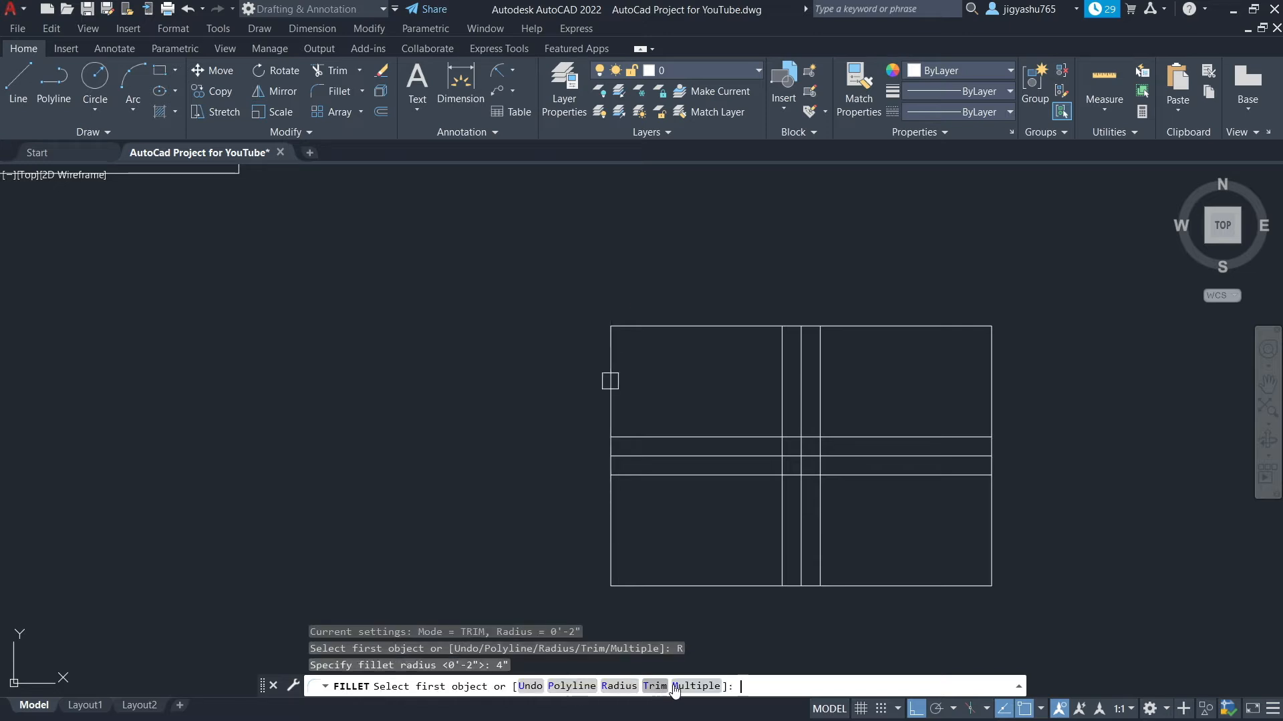
left_click(695, 686)
left_click(611, 364)
left_click(714, 325)
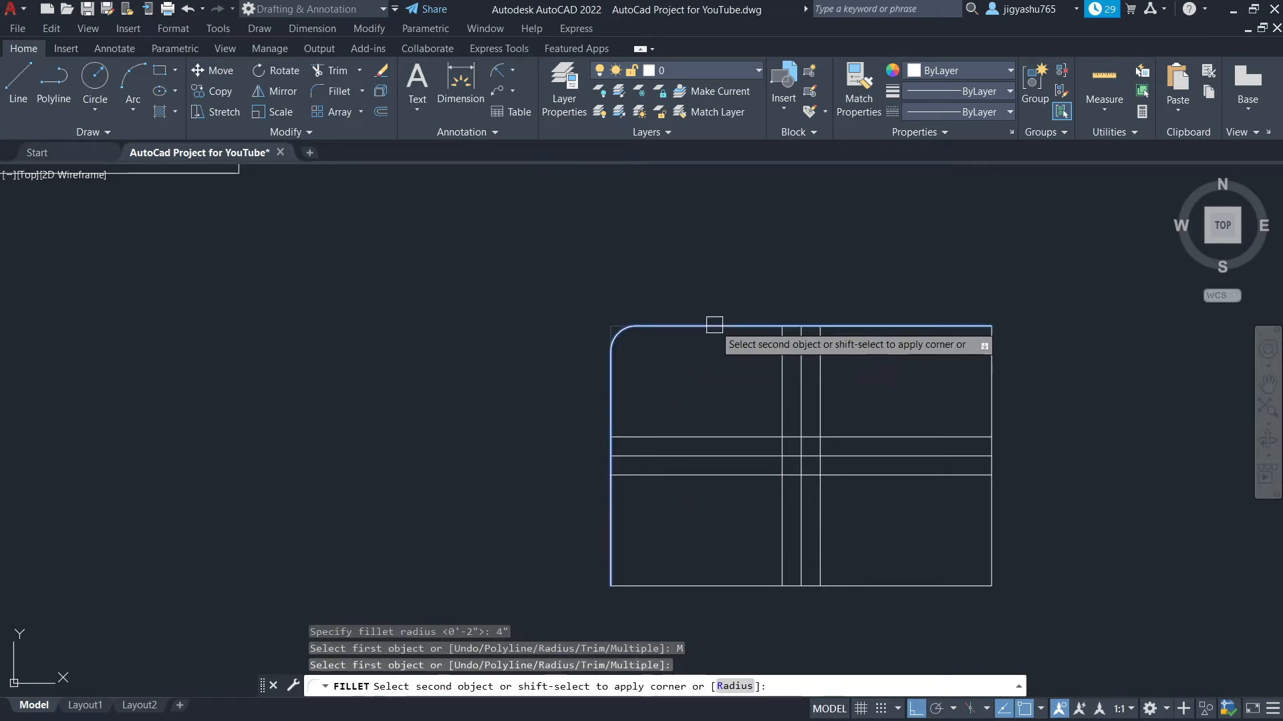
left_click(962, 326)
left_click(991, 384)
left_click(991, 551)
left_click(944, 587)
left_click(644, 586)
left_click(612, 529)
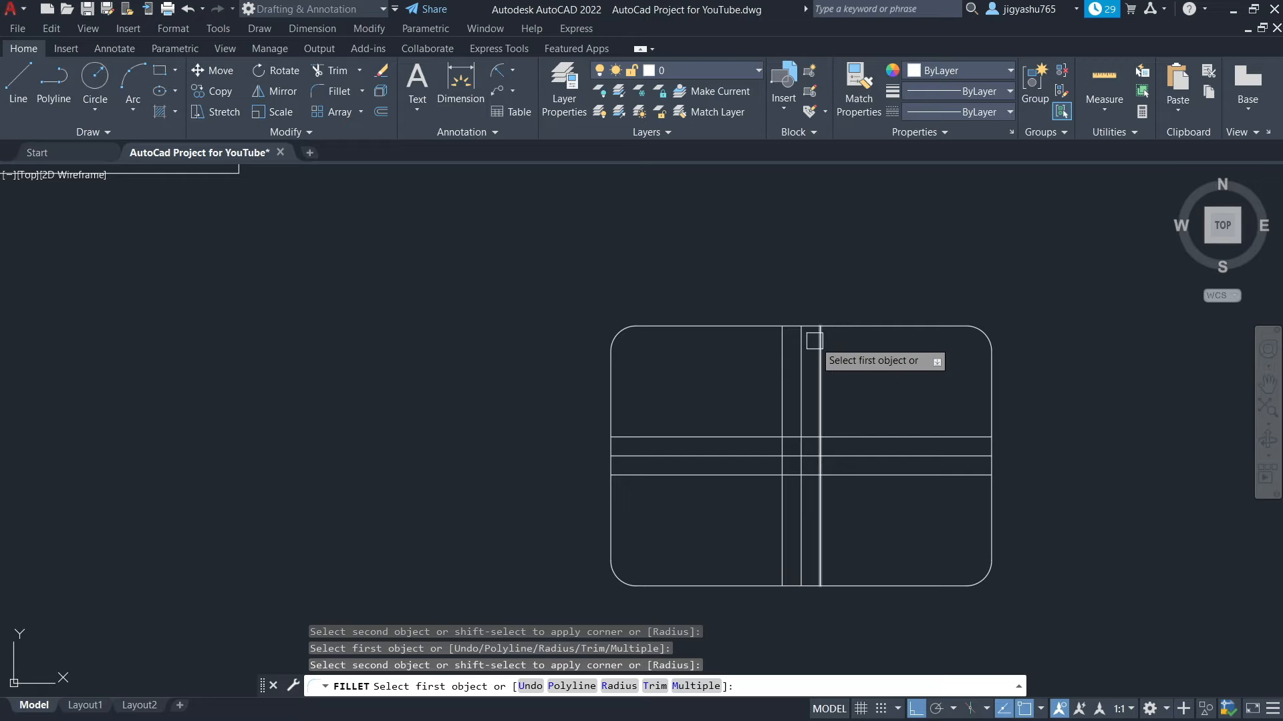
key("Escape")
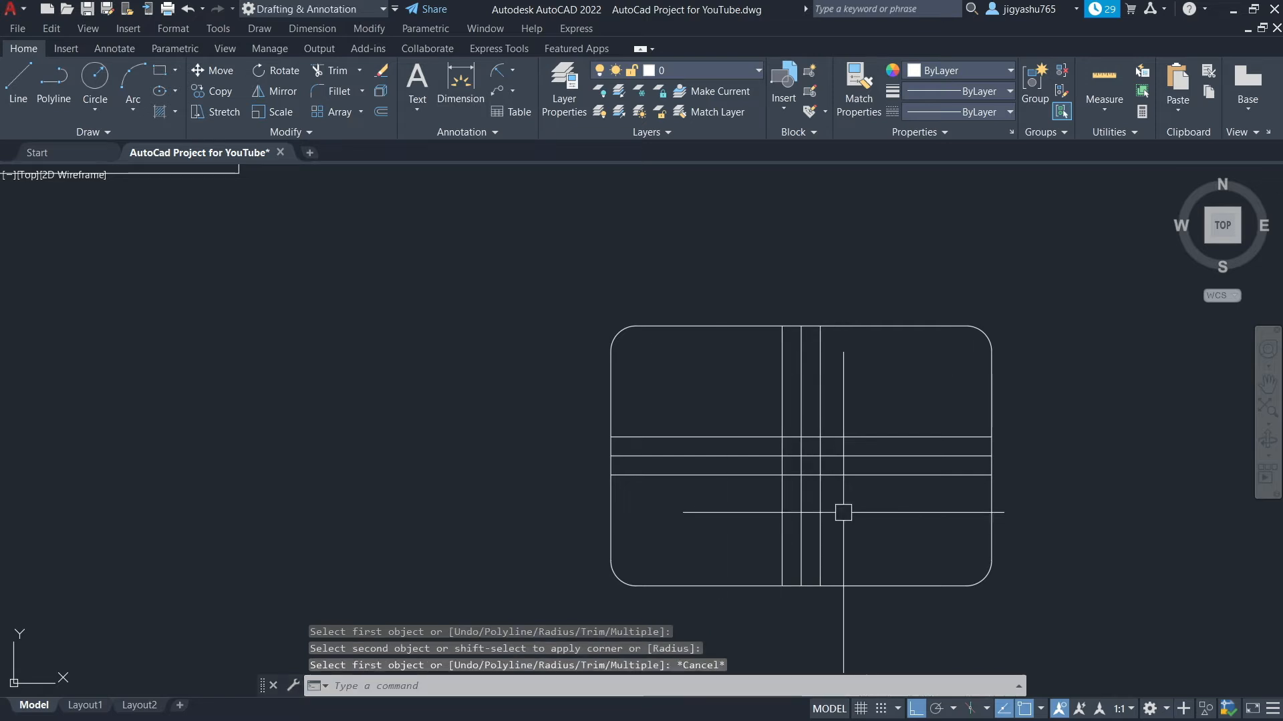
Draw a circle of 6" radius centered on the intersection of the center lines
scroll(681, 461, "down", 2)
scroll(753, 475, "up", 4)
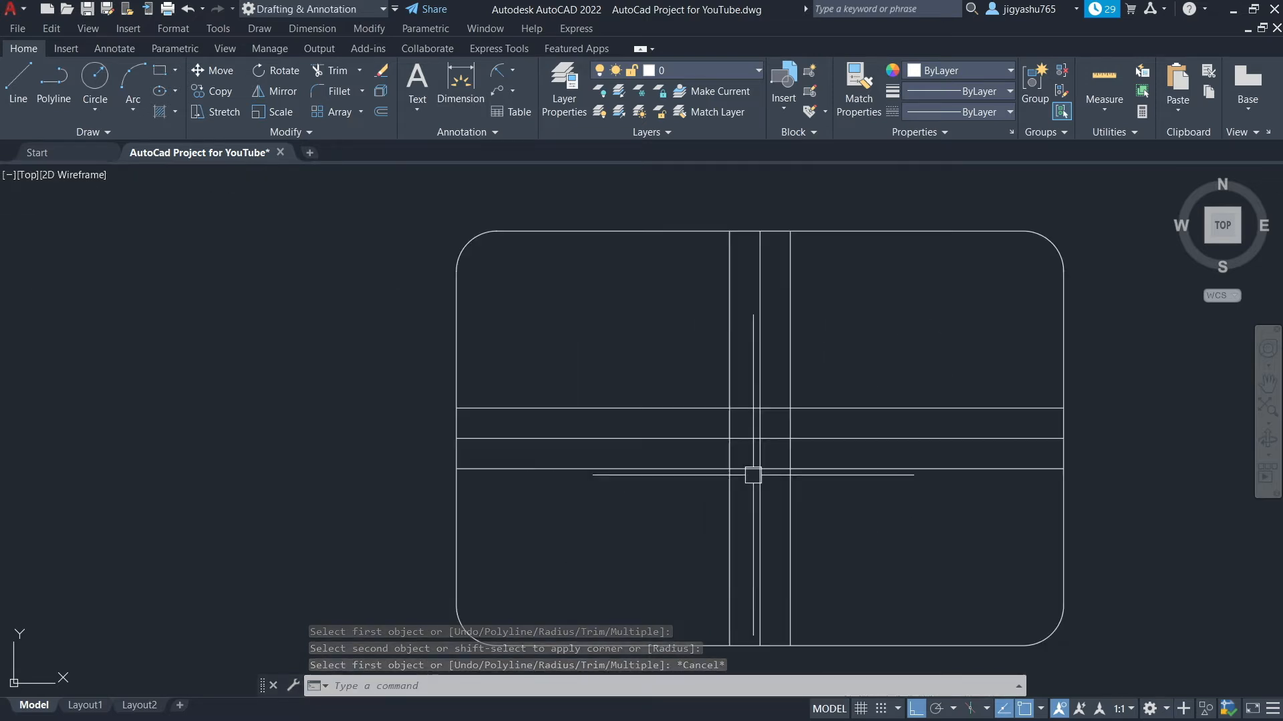
scroll(827, 503, "up", 2)
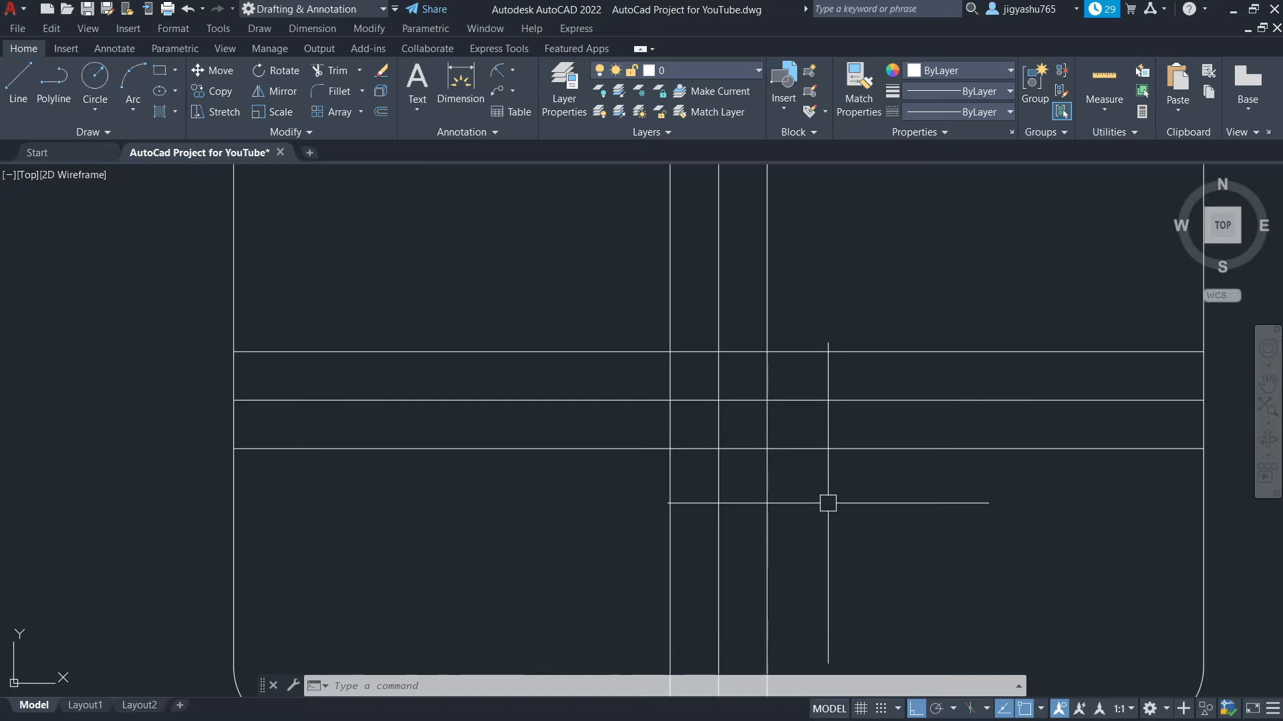
scroll(827, 503, "down", 2)
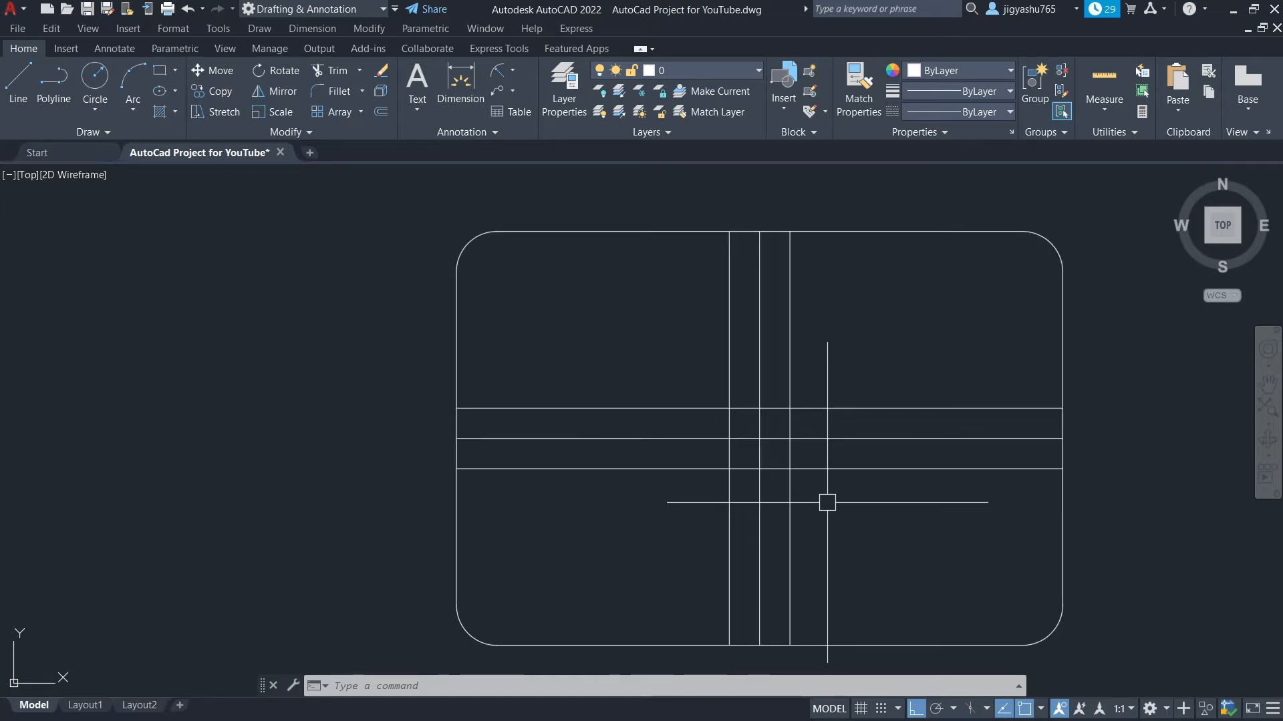
left_click(85, 79)
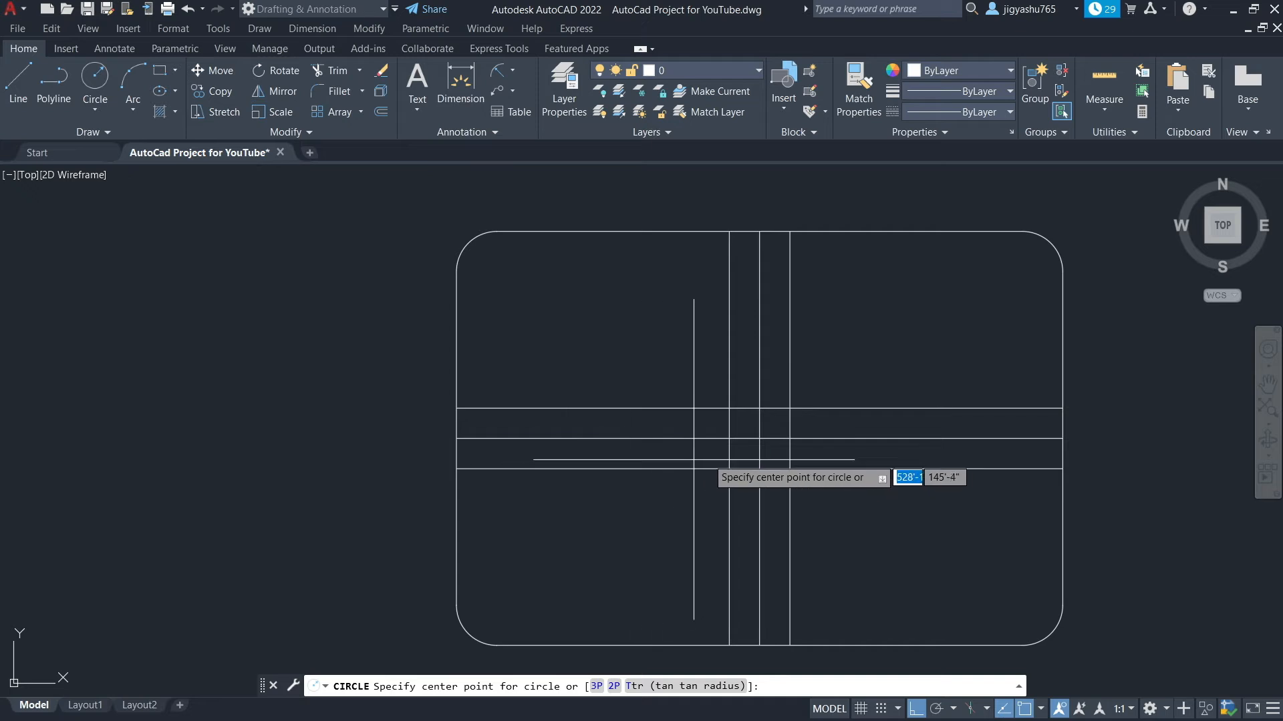
left_click(760, 437)
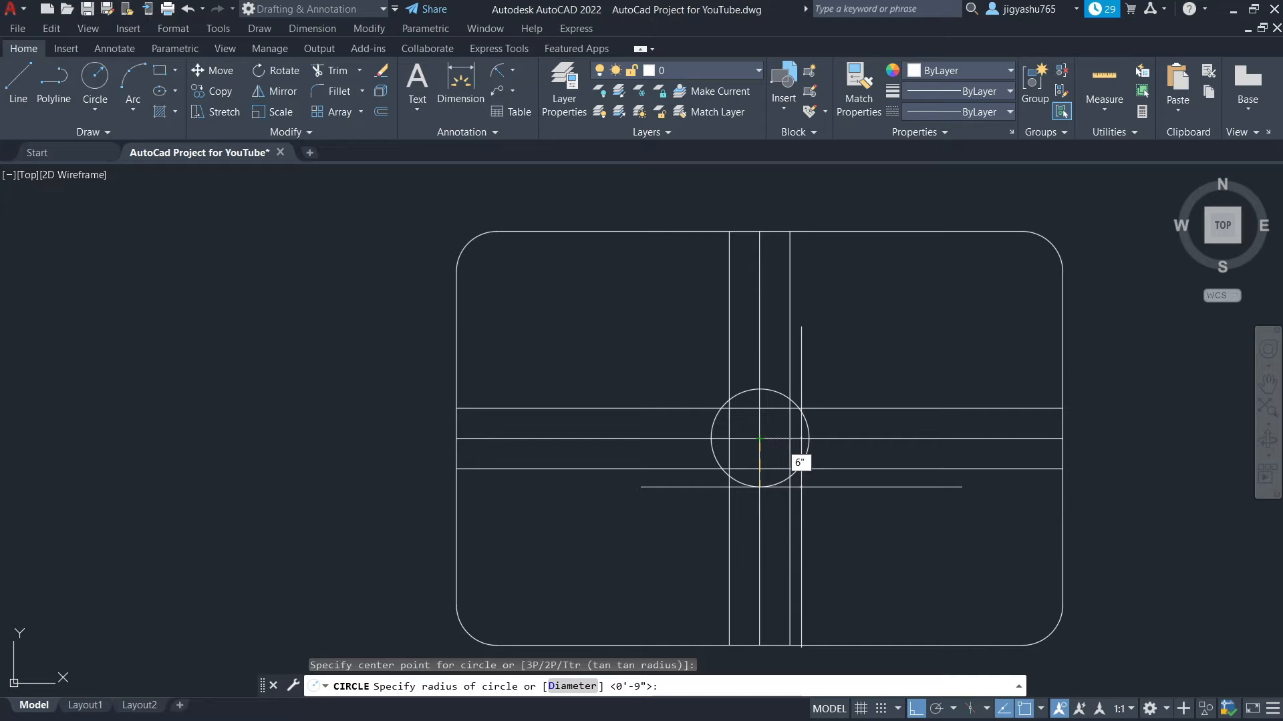
type("6\"")
key("Return")
key("Escape")
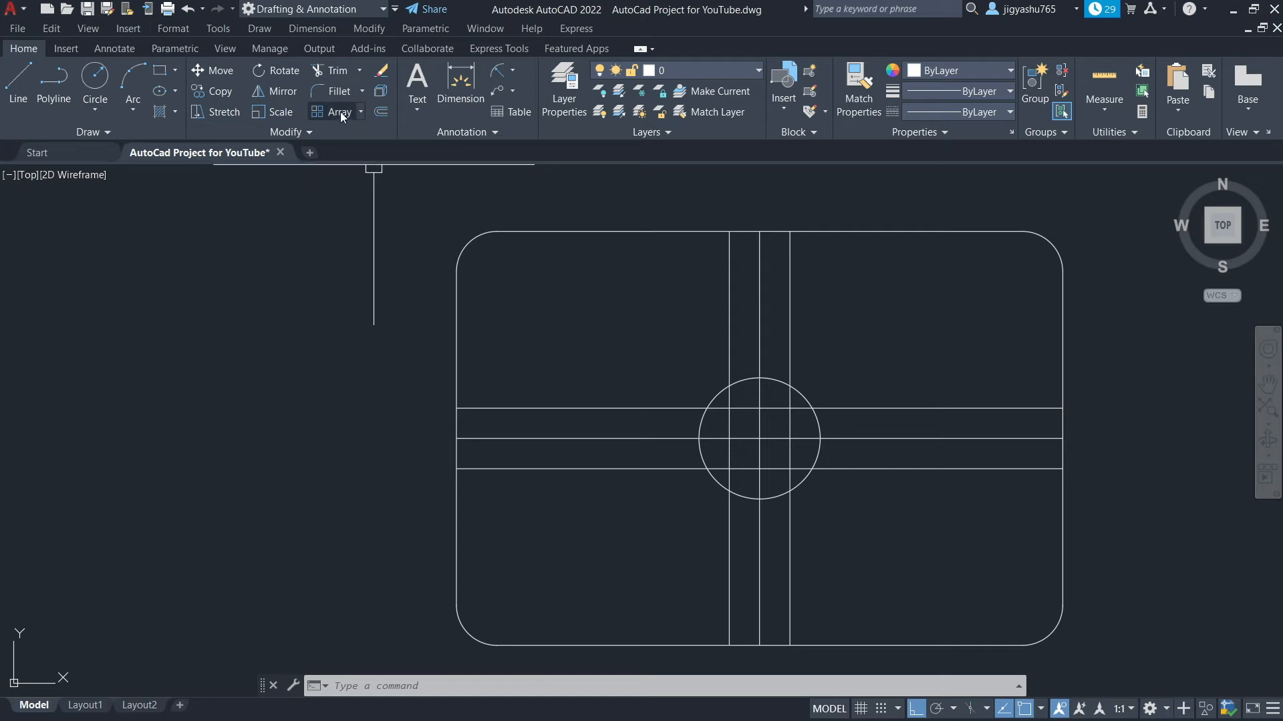
Trim the center lines away outside the circle
left_click(328, 71)
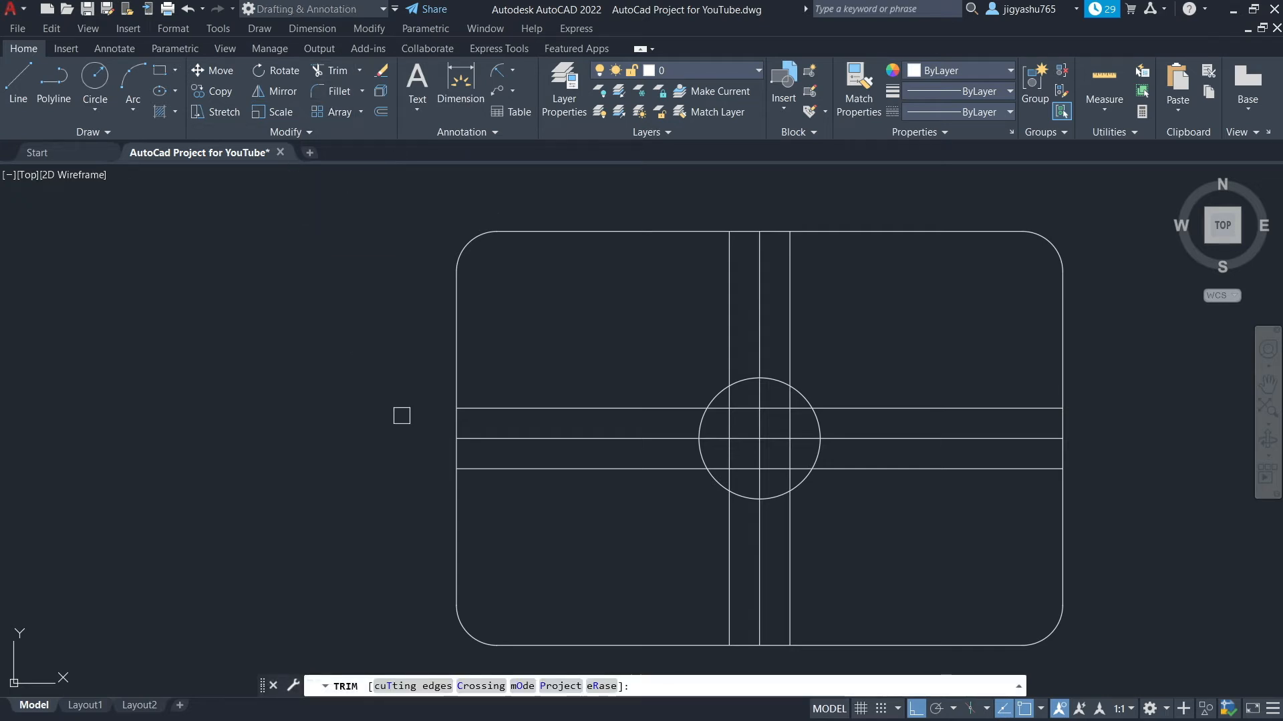
left_click(760, 310)
left_click(759, 540)
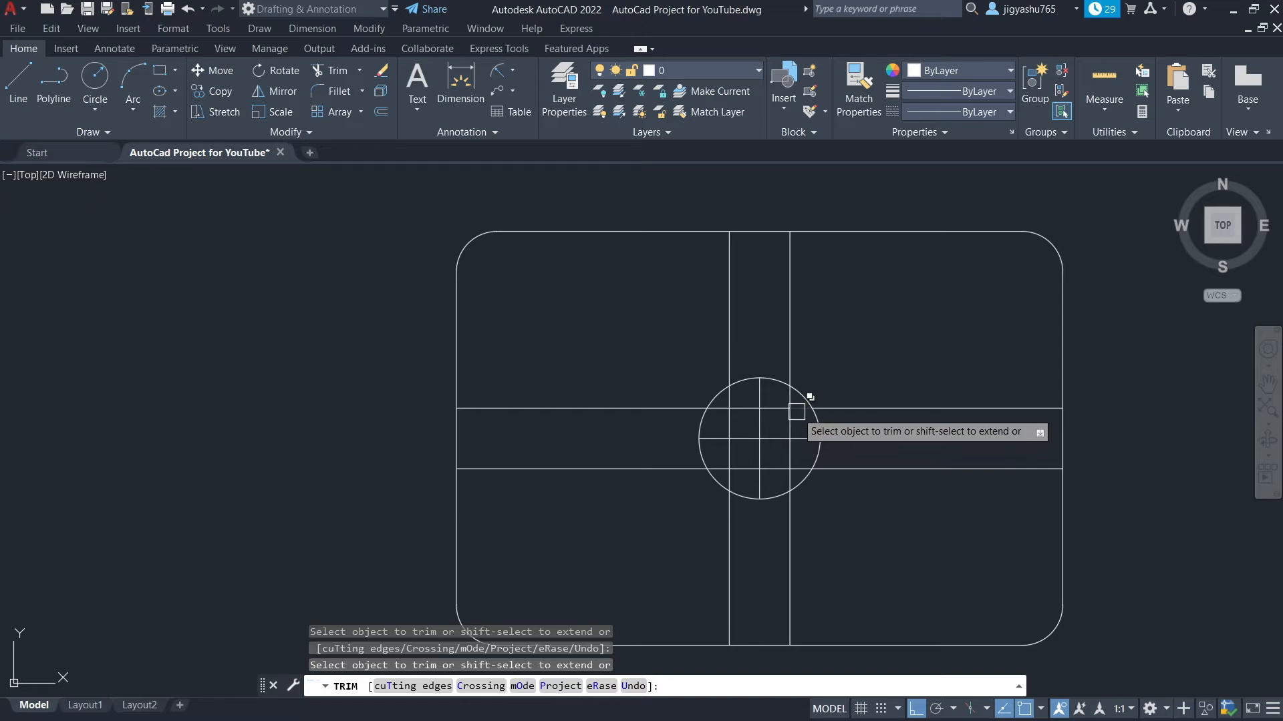
Trim segments of the offset and center lines inside the circle
scroll(796, 411, "up", 4)
left_click(763, 396)
left_click(773, 423)
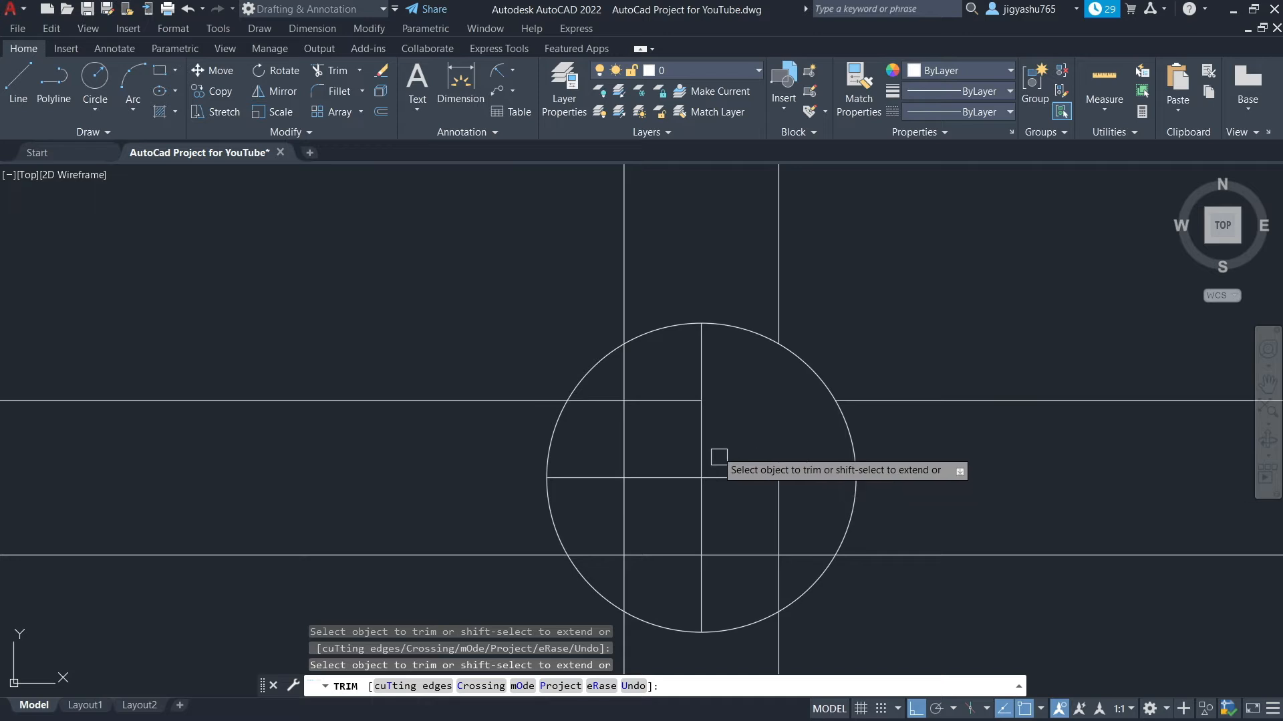
left_click(678, 400)
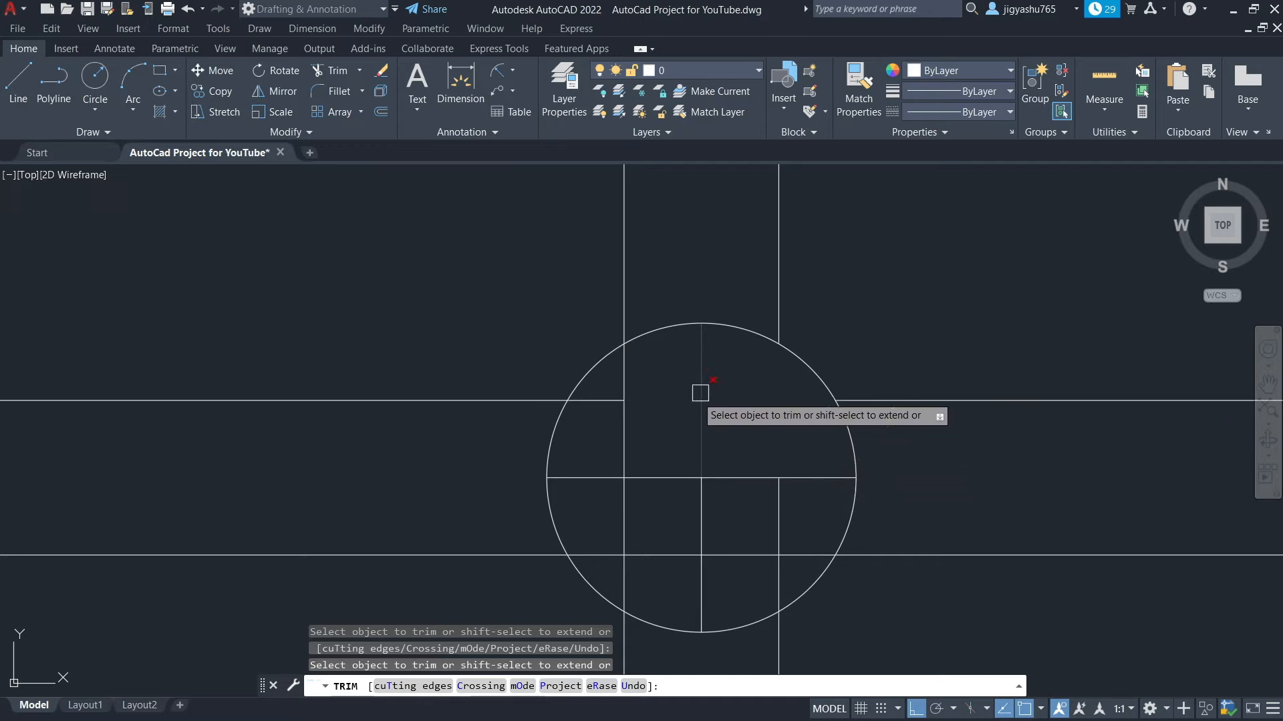
left_click(656, 478)
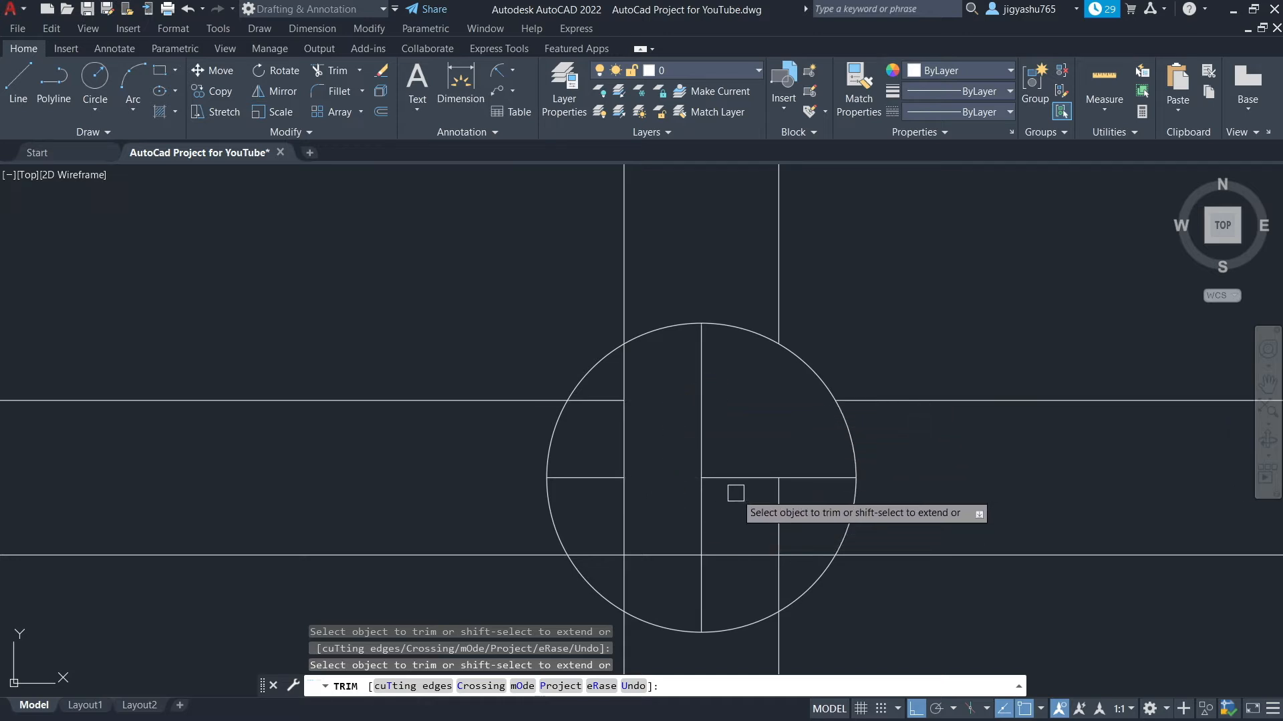
Undo the last trim and trim the left vertical offset line's segments inside and below the circle instead
key("ctrl+z")
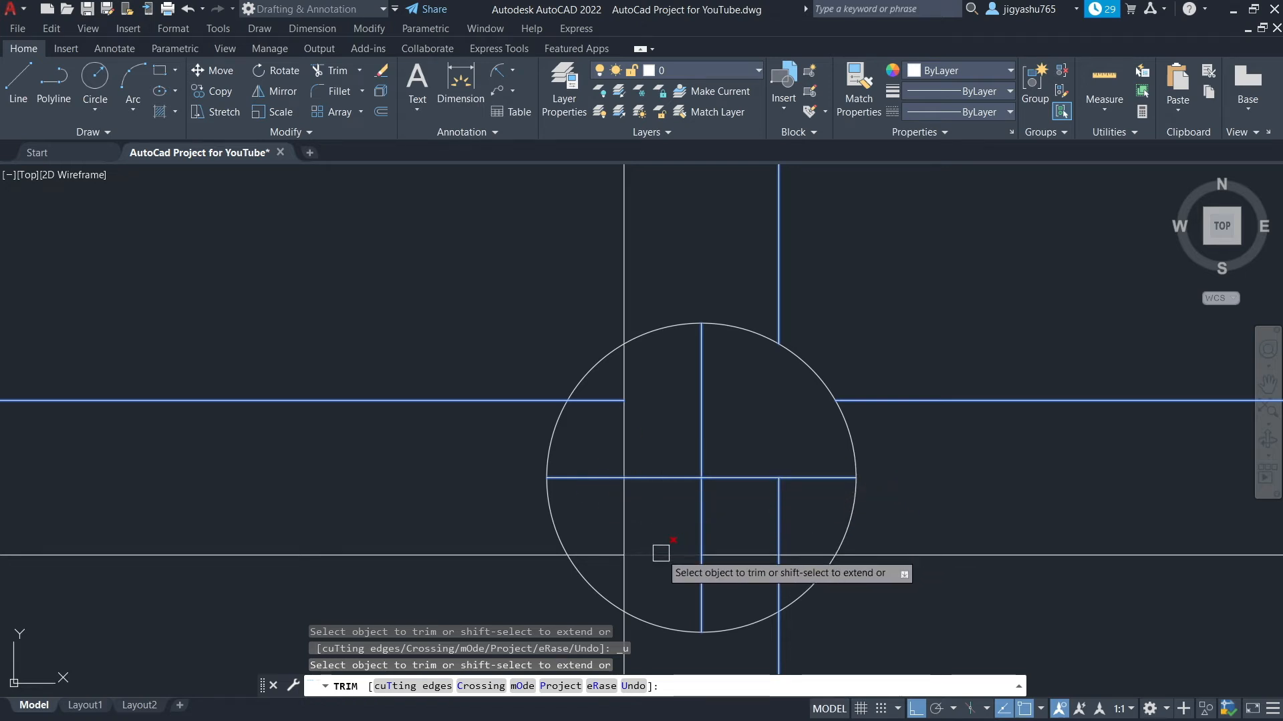
left_click(621, 441)
left_click(598, 557)
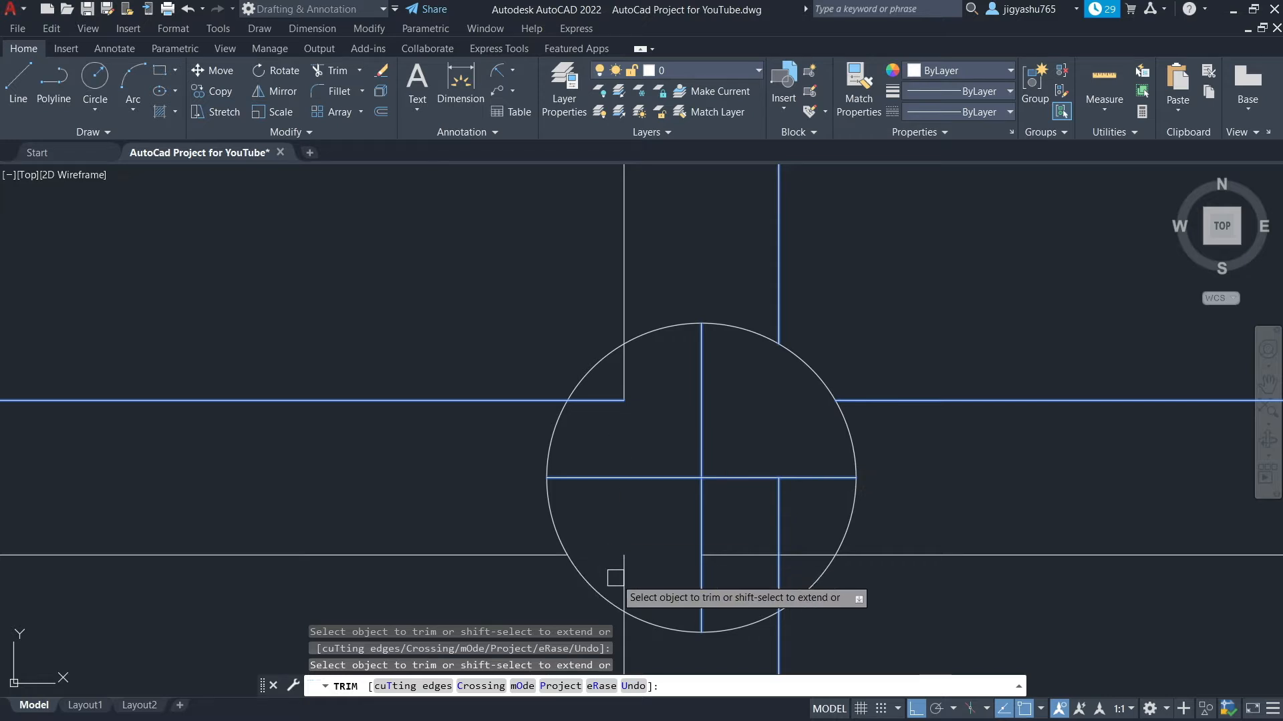
left_click(614, 579)
key("Escape")
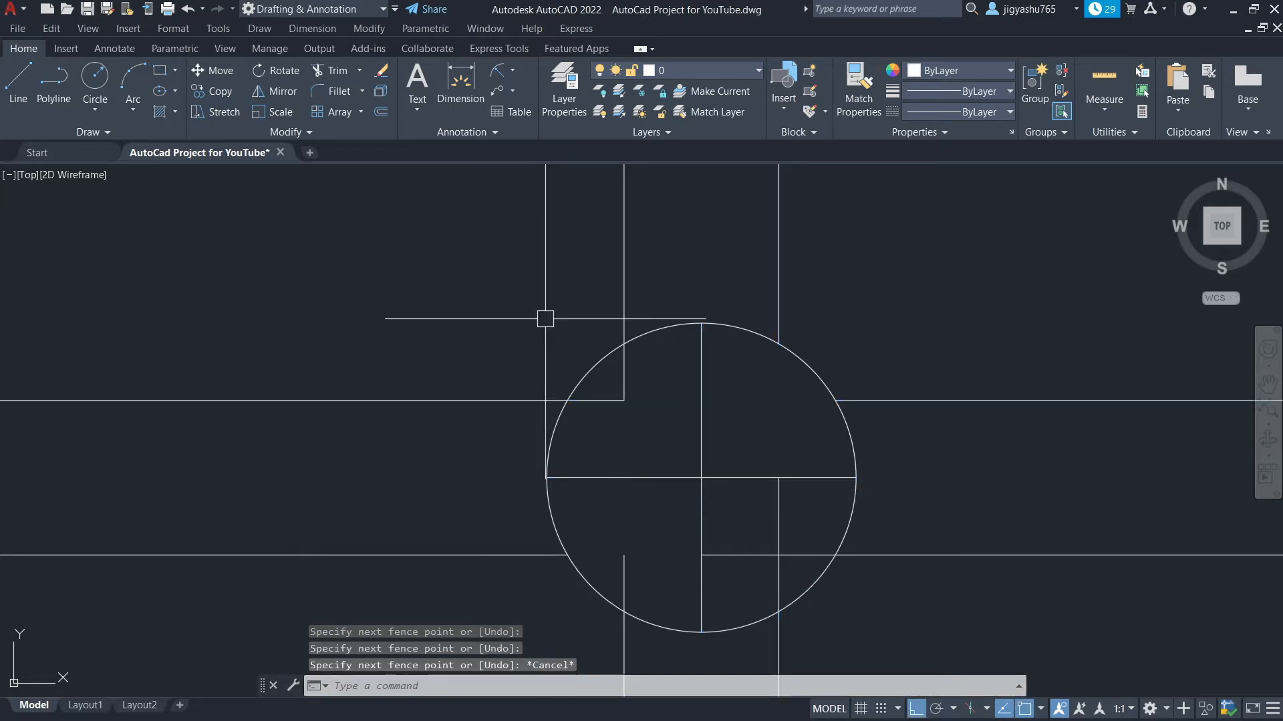
Trim the remaining offset and center line segments inside the circle, leaving only the central cross
right_click(665, 558)
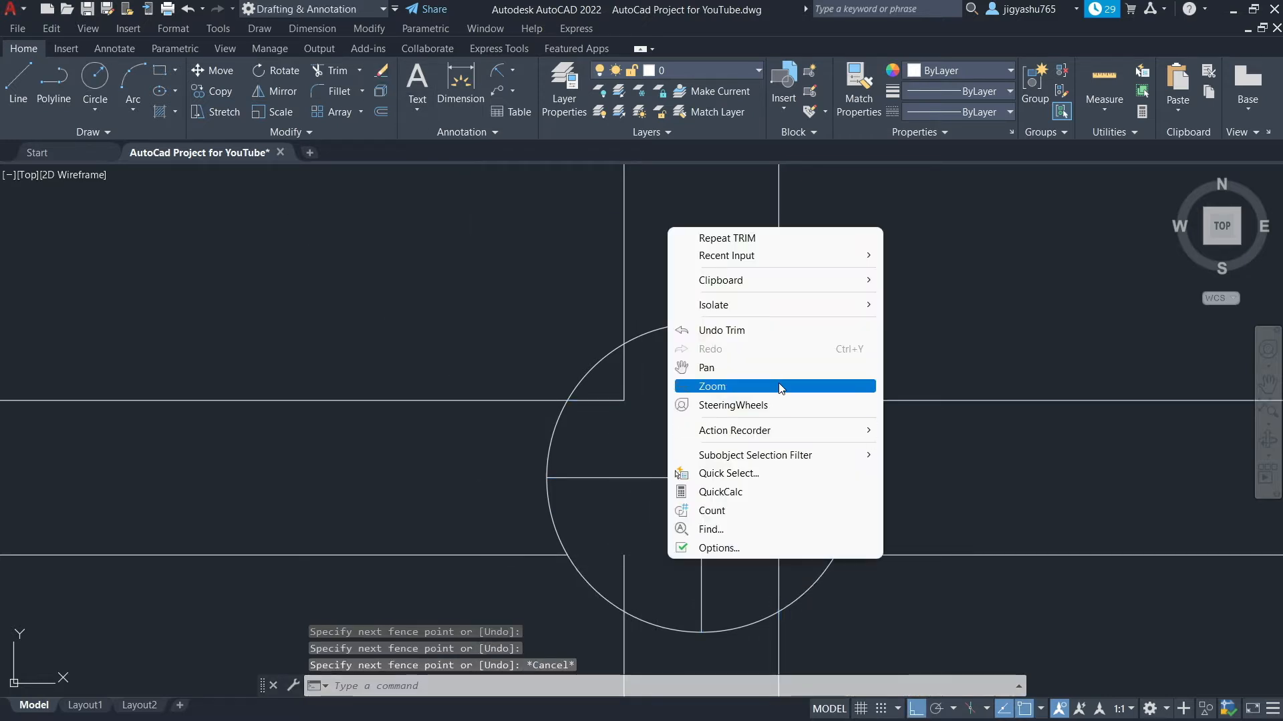
left_click(728, 238)
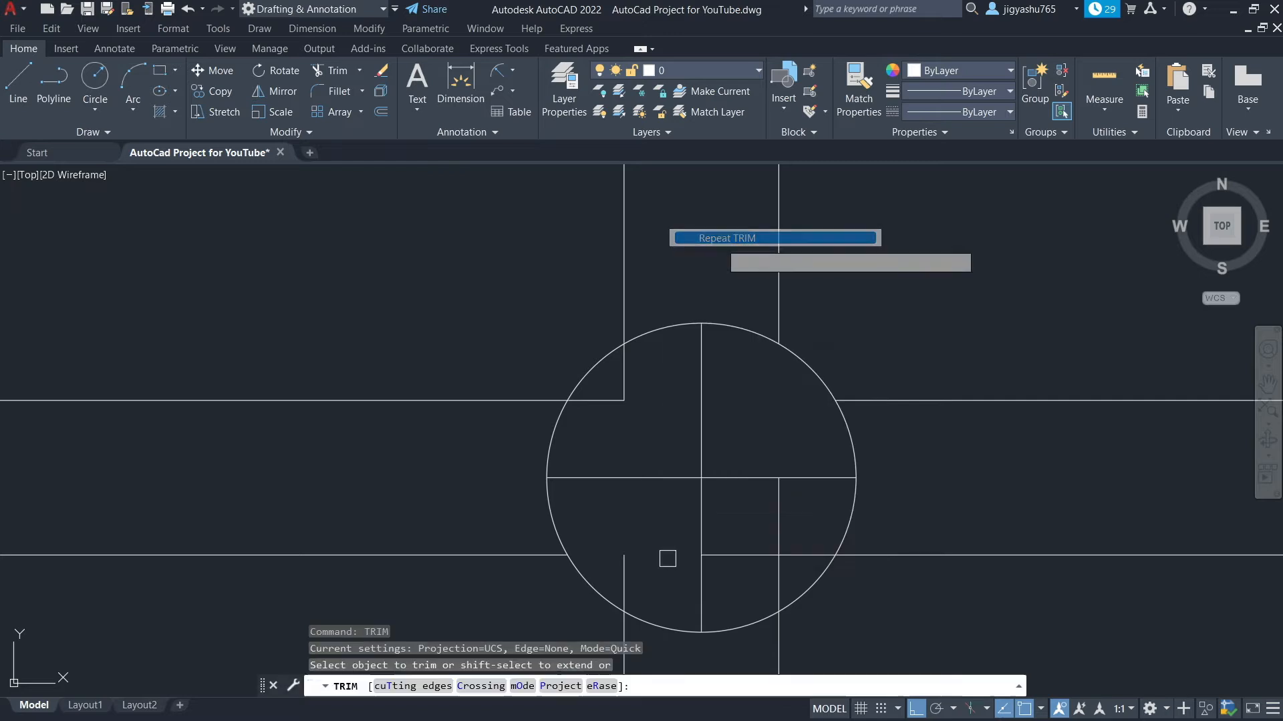
left_click(626, 566)
left_click(737, 555)
left_click(778, 524)
left_click(770, 592)
left_click(786, 560)
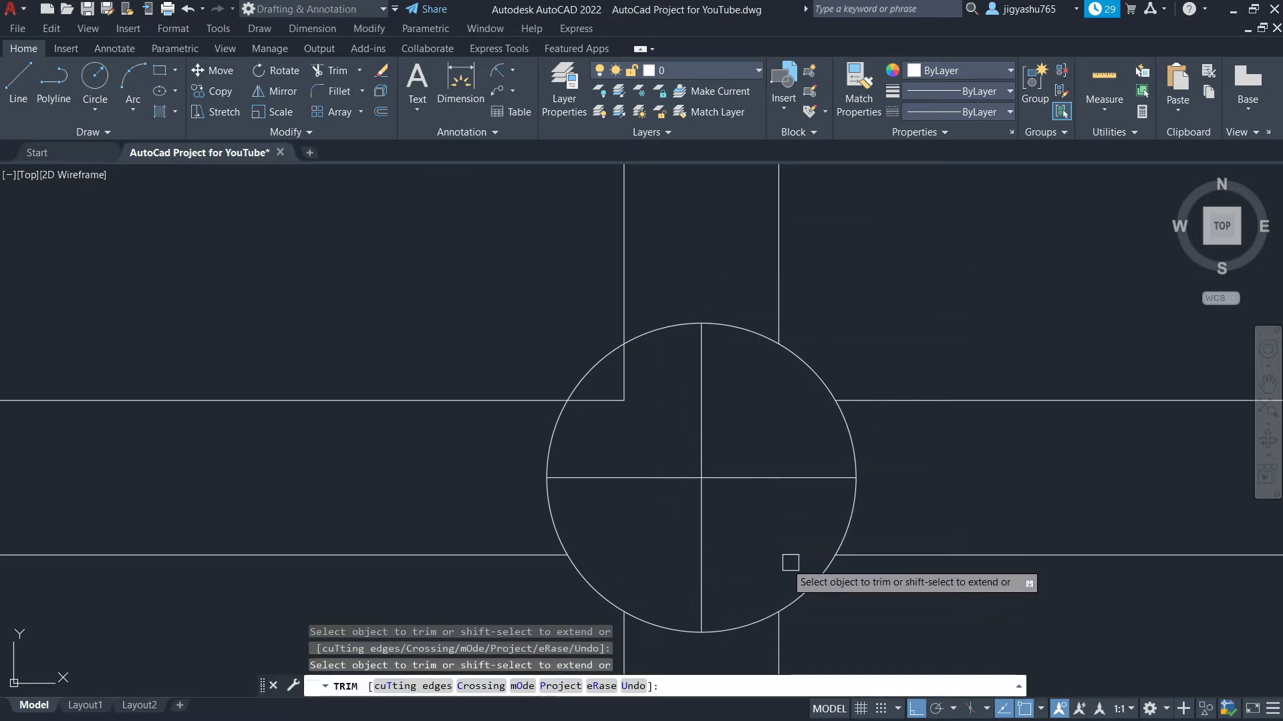
left_click(624, 381)
left_click(609, 400)
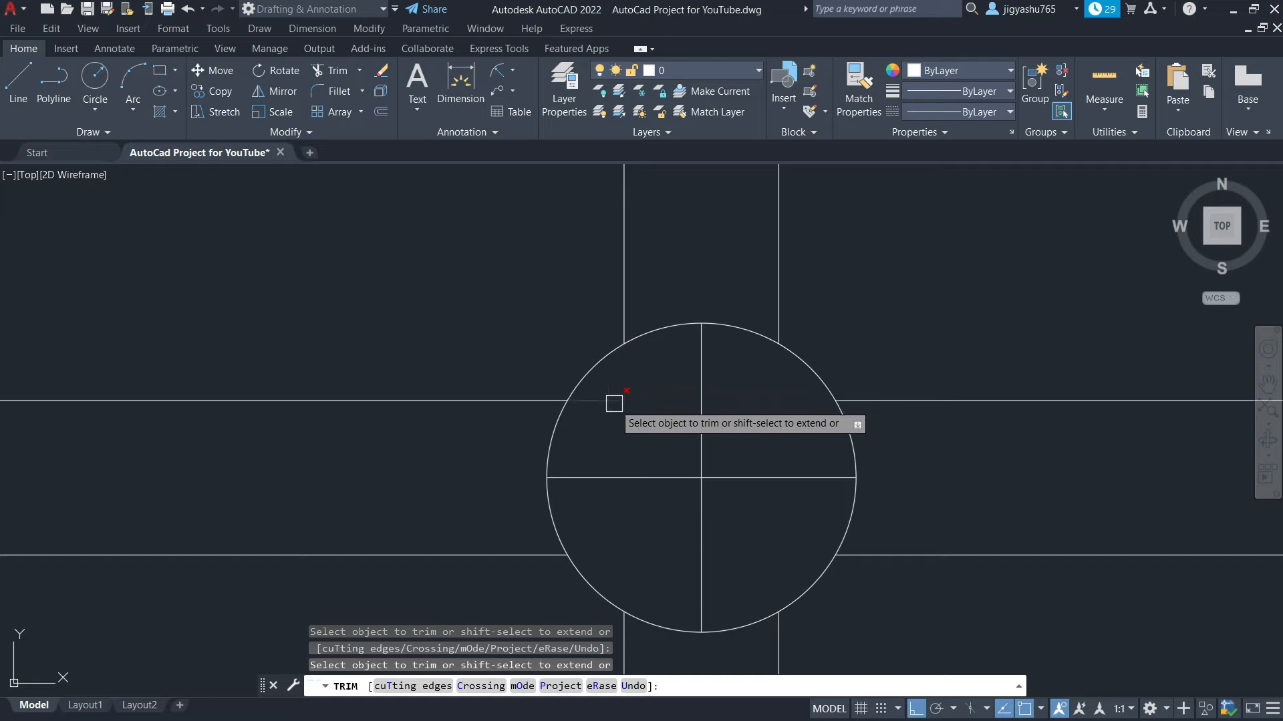
key("Escape")
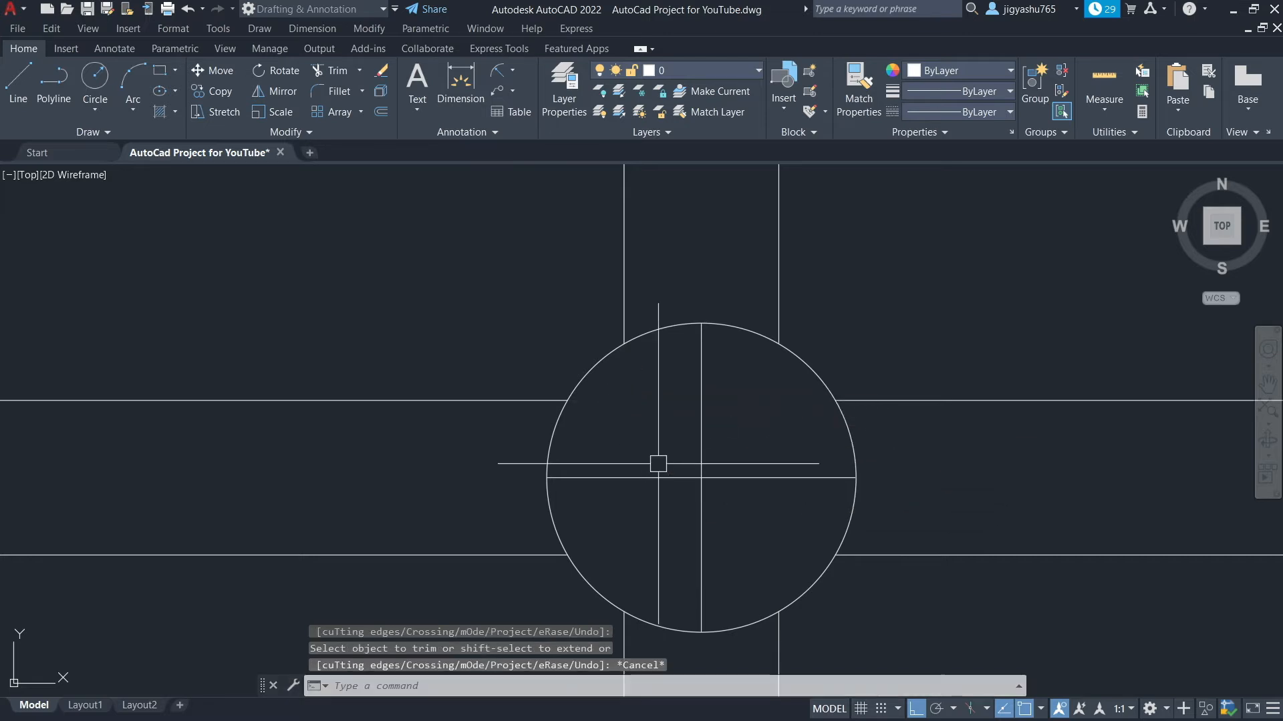
Trim the circle's arcs between the offset lines at the top and right
scroll(851, 436, "down", 1)
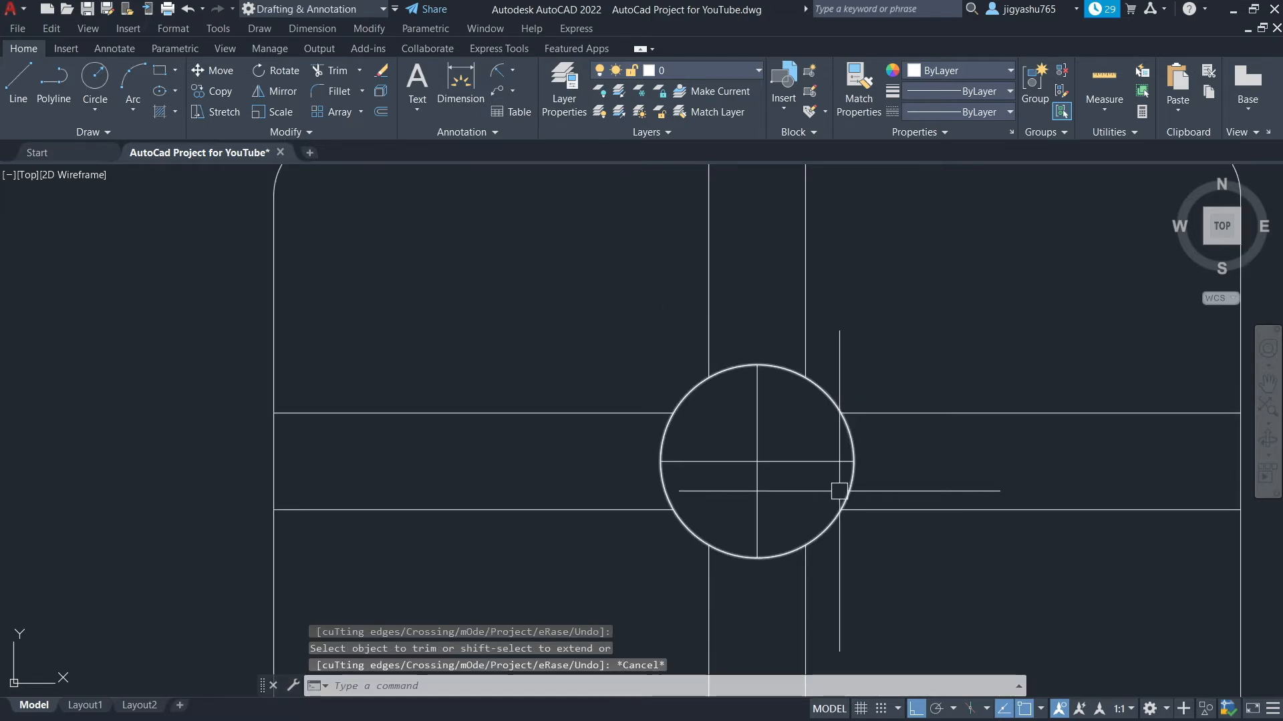
left_click(342, 82)
left_click(722, 366)
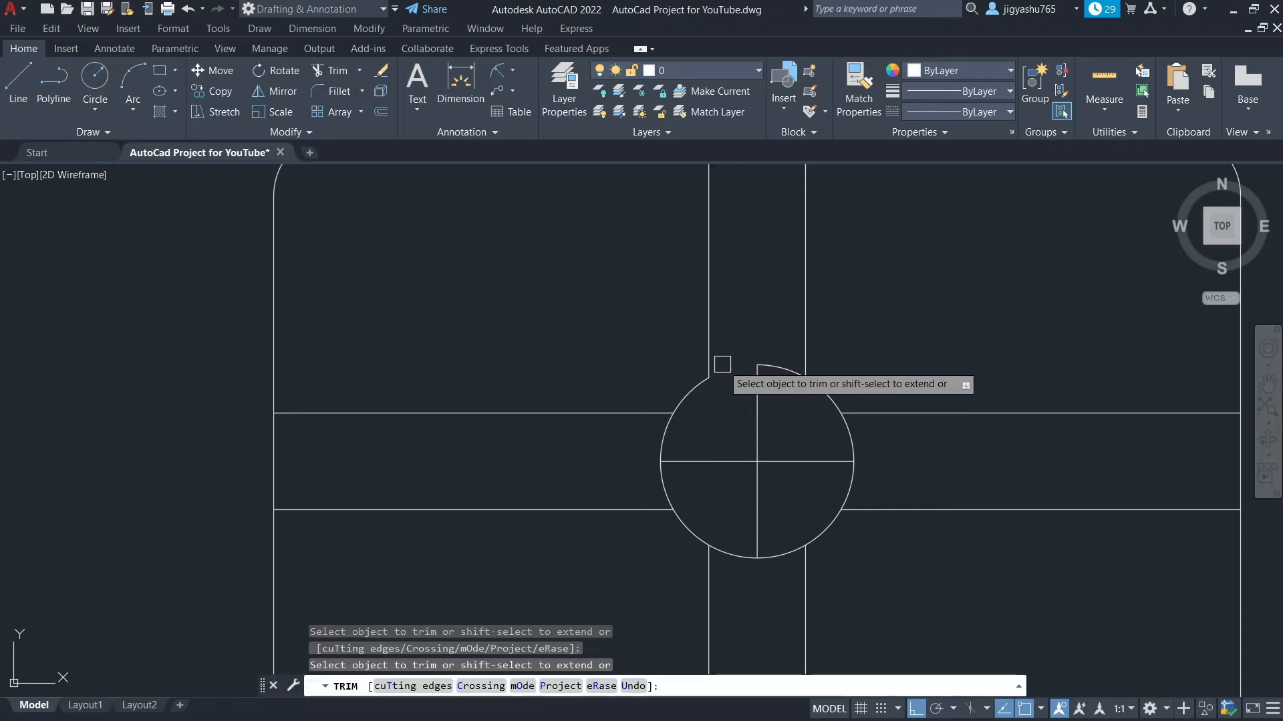
left_click(782, 365)
left_click(846, 441)
left_click(838, 489)
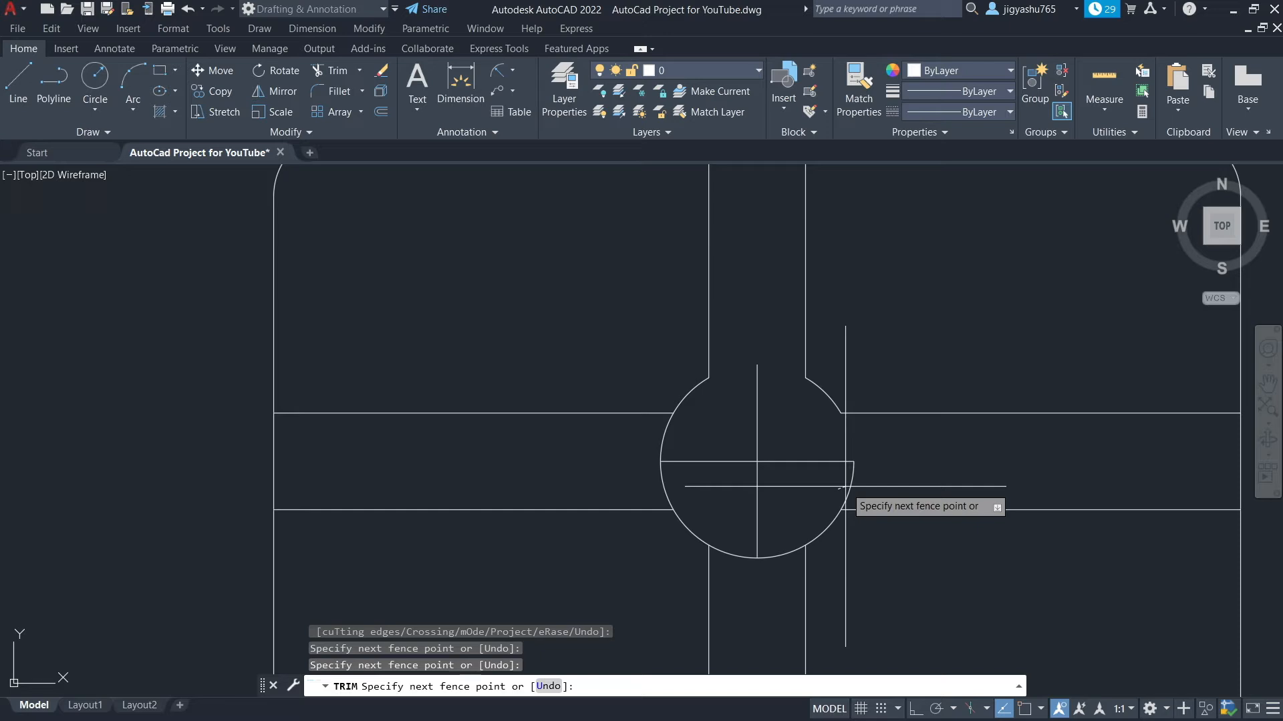
right_click(846, 486)
left_click(878, 503)
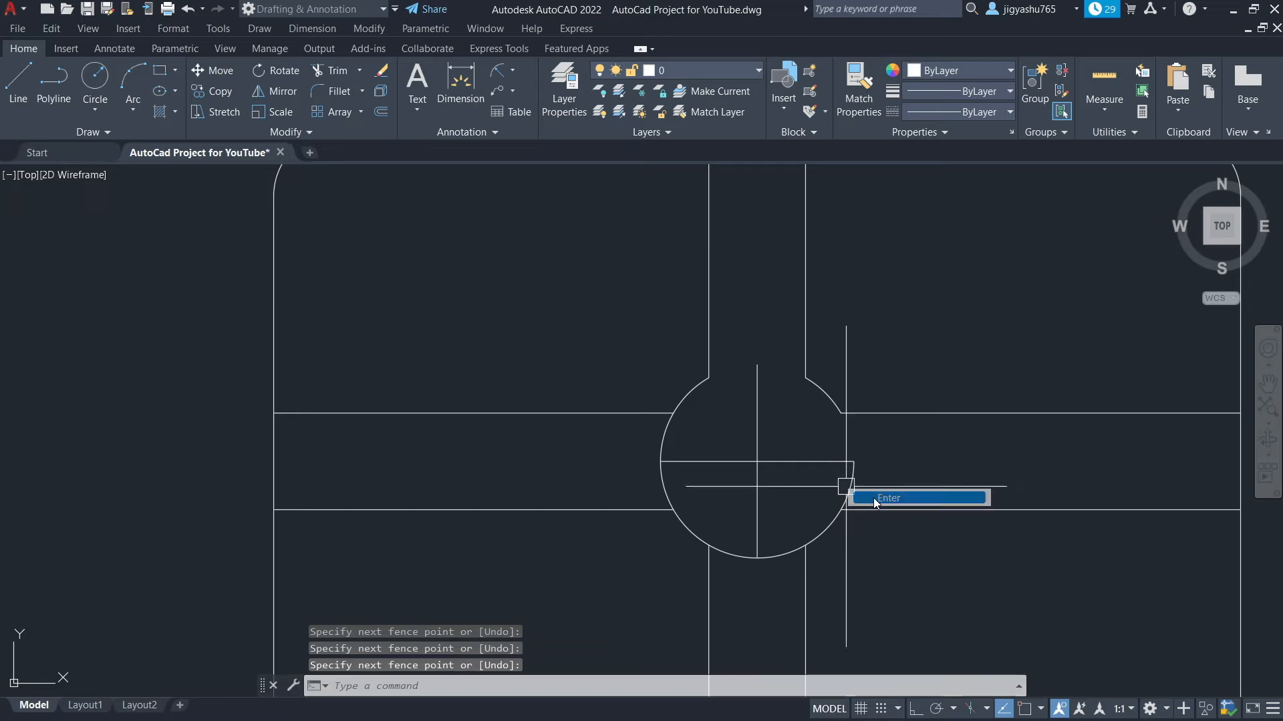
Trim the circle's remaining arcs at the bottom and left, leaving curved corners where the offset lines meet
right_click(827, 488)
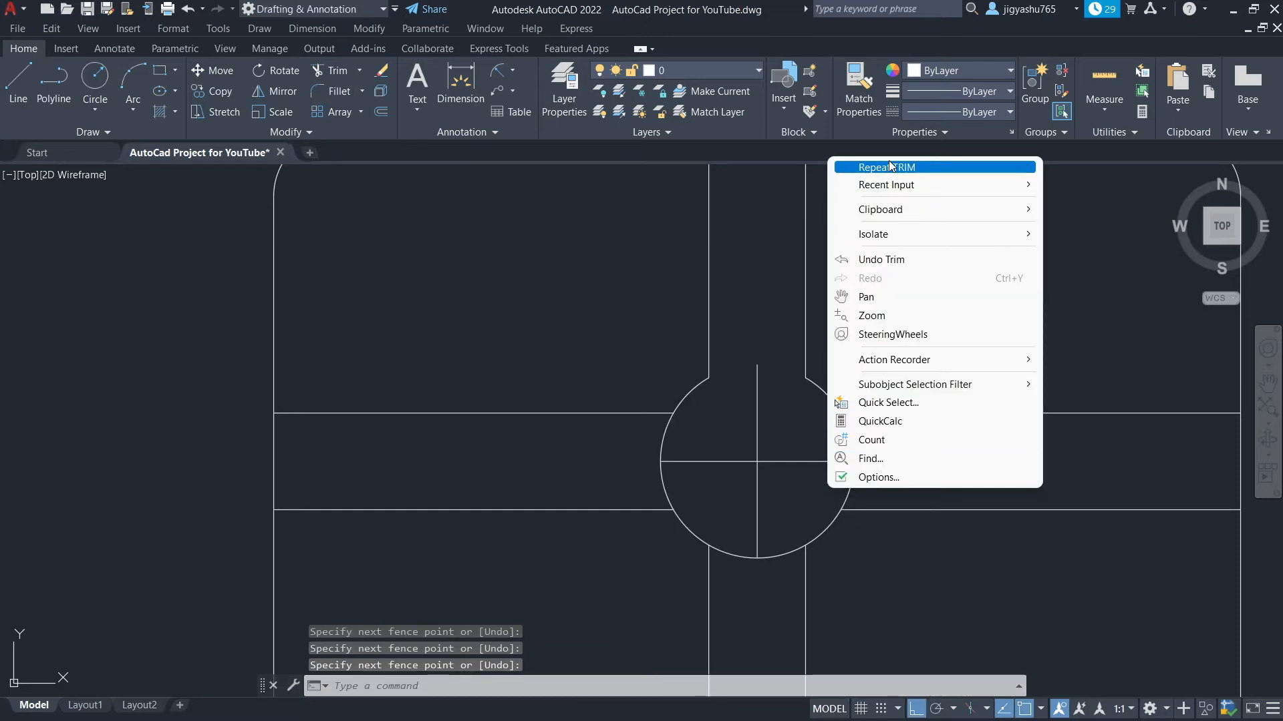
left_click(869, 167)
left_click(852, 481)
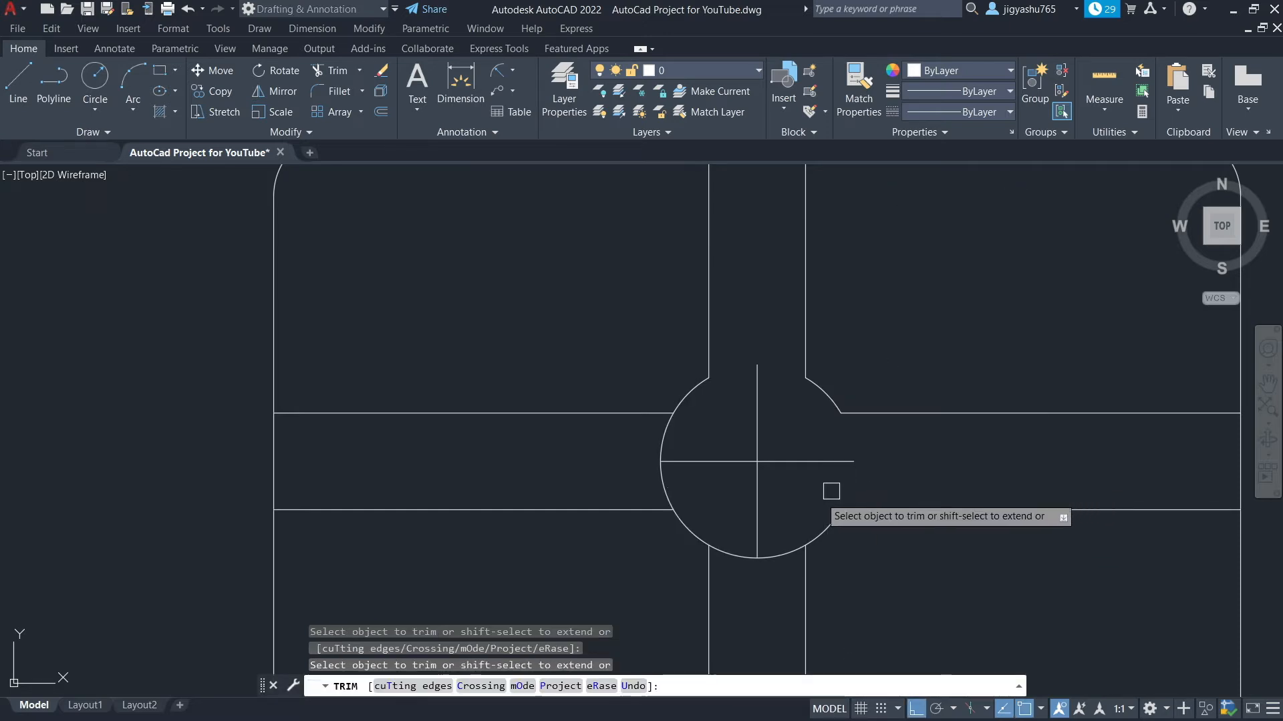
left_click(780, 553)
left_click(739, 557)
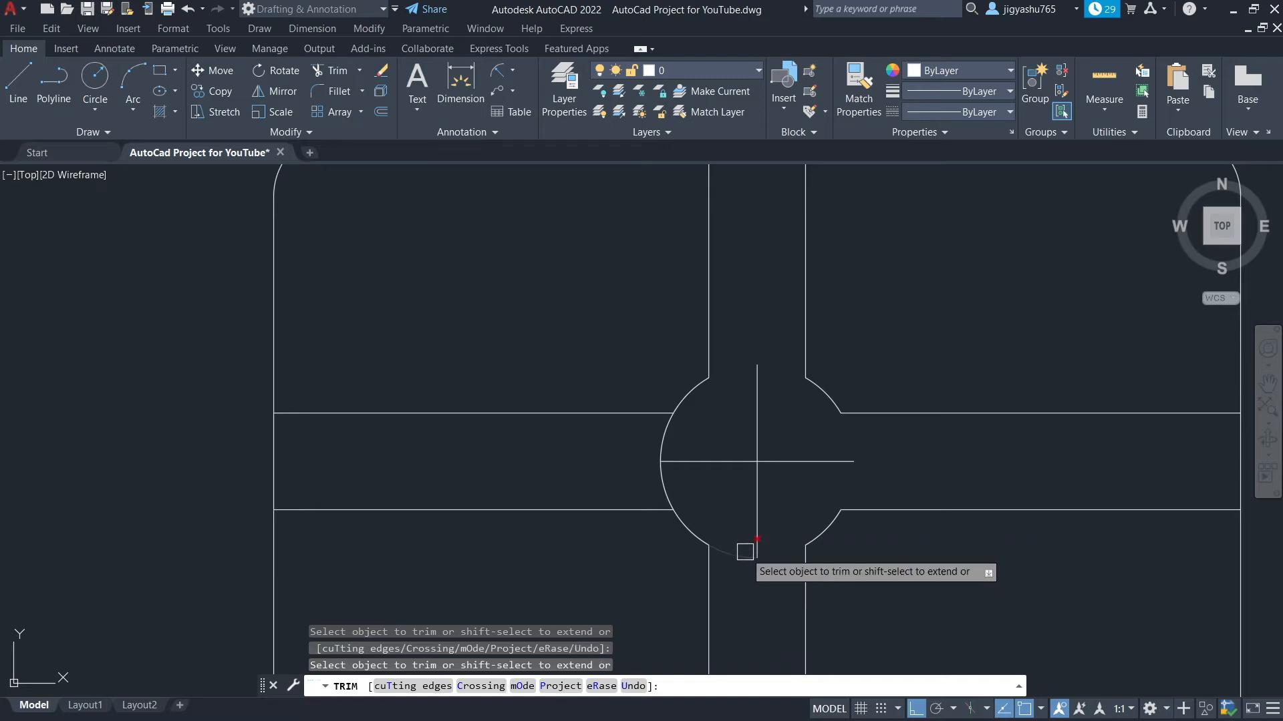
left_click(669, 492)
left_click(667, 432)
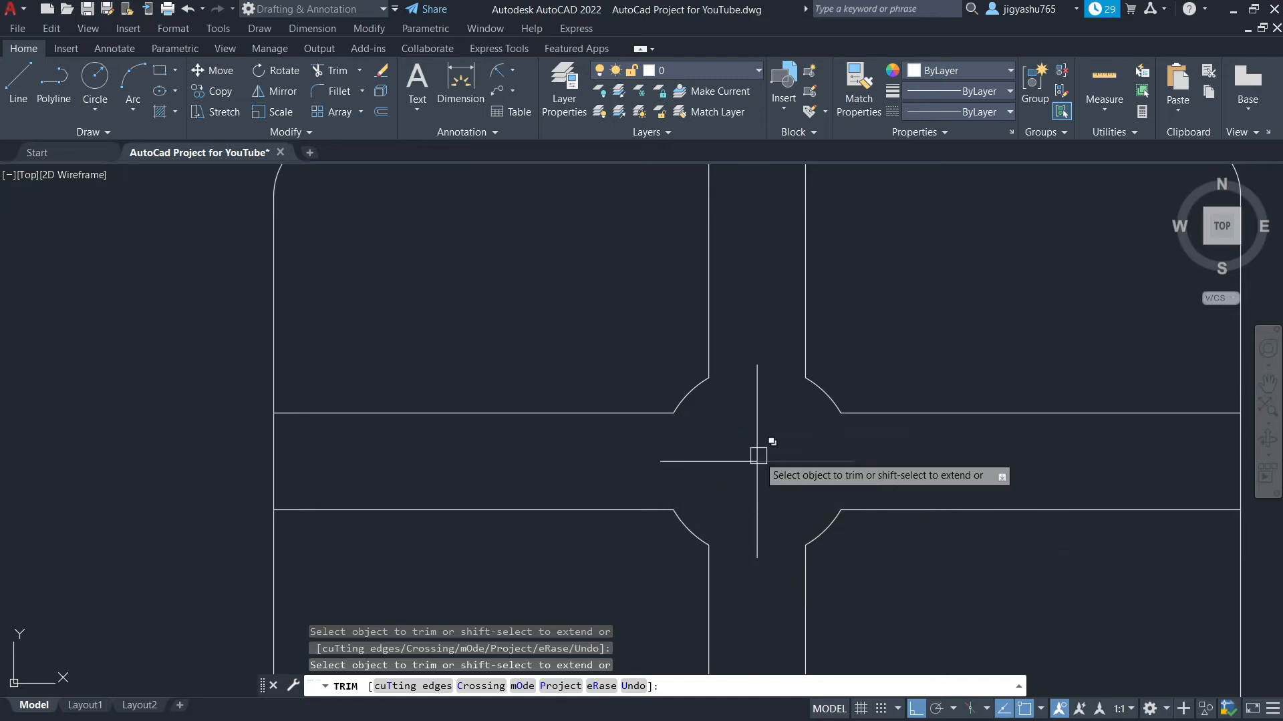
key("Escape")
Offset the rounded rectangle's edges inward by 2" to form an inner border
scroll(874, 440, "down", 4)
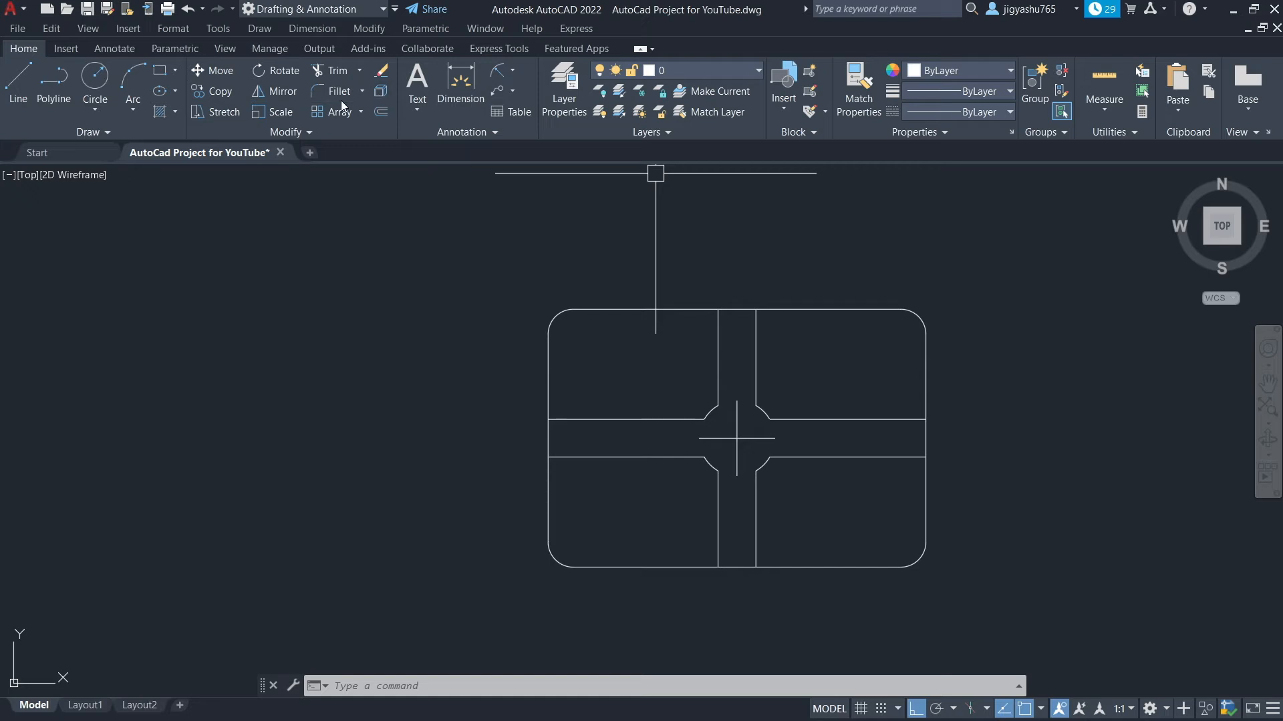
left_click(380, 115)
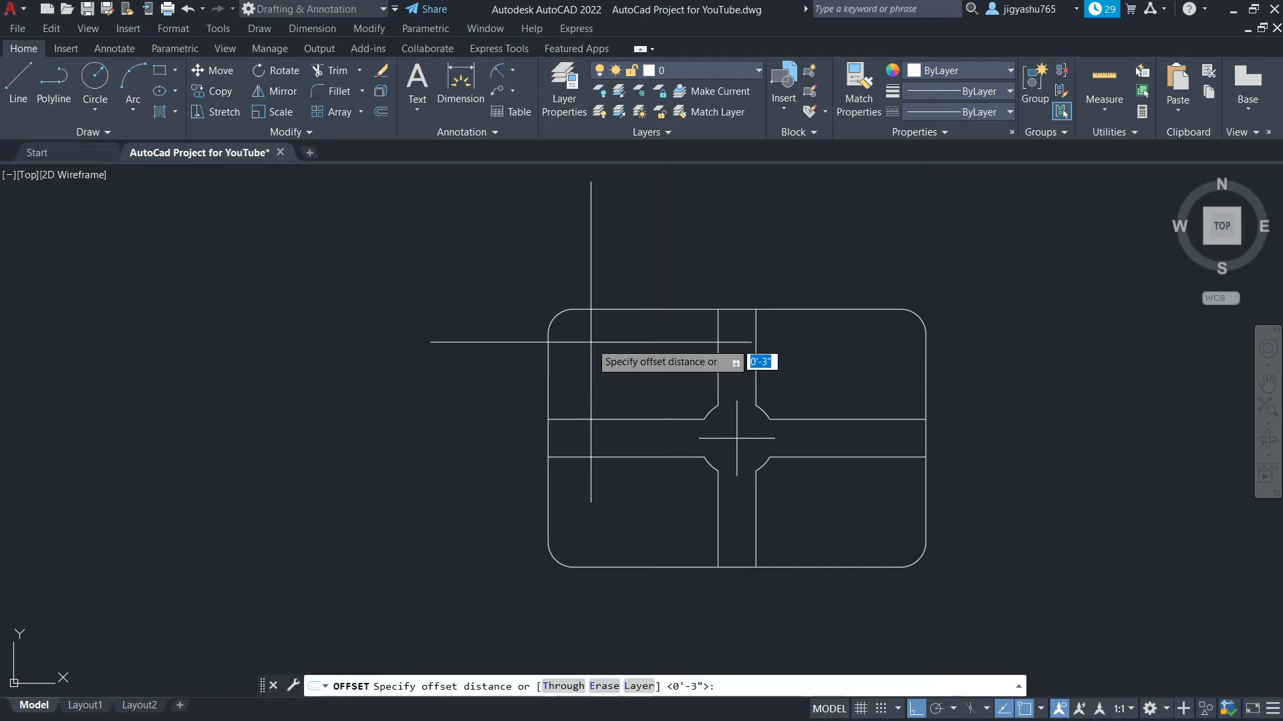
type("2\"")
key("Return")
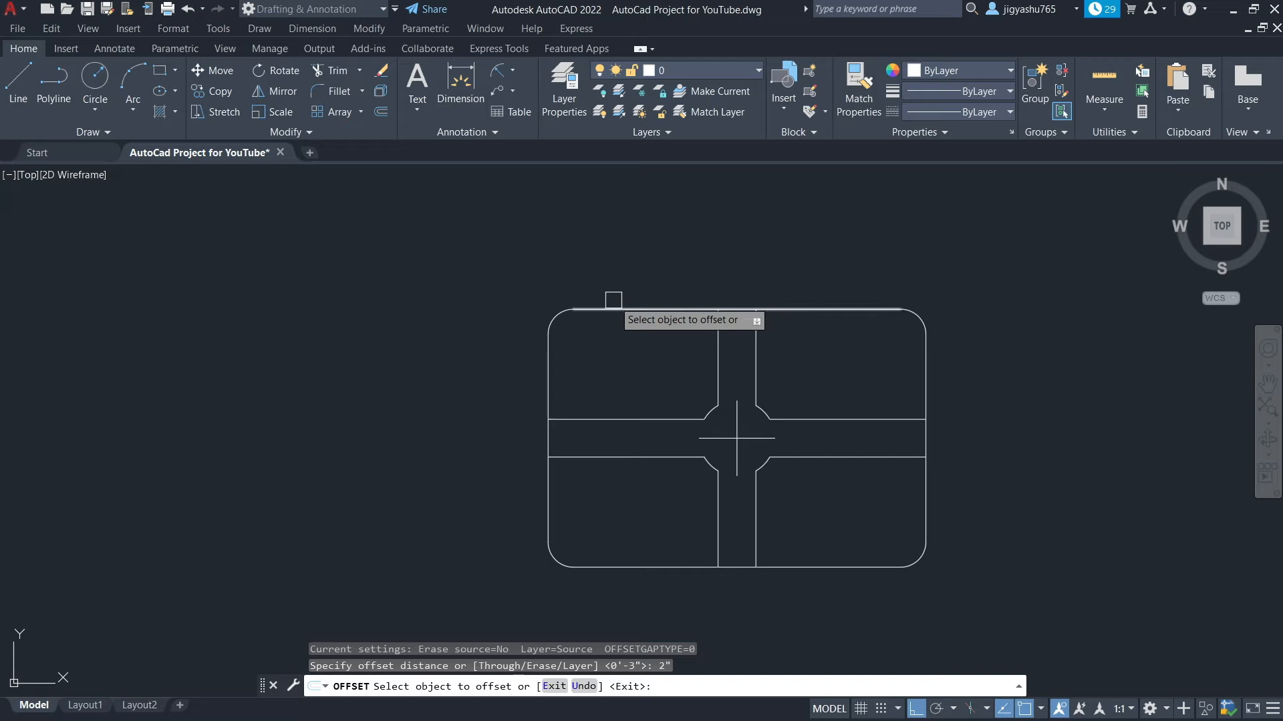
left_click(651, 309)
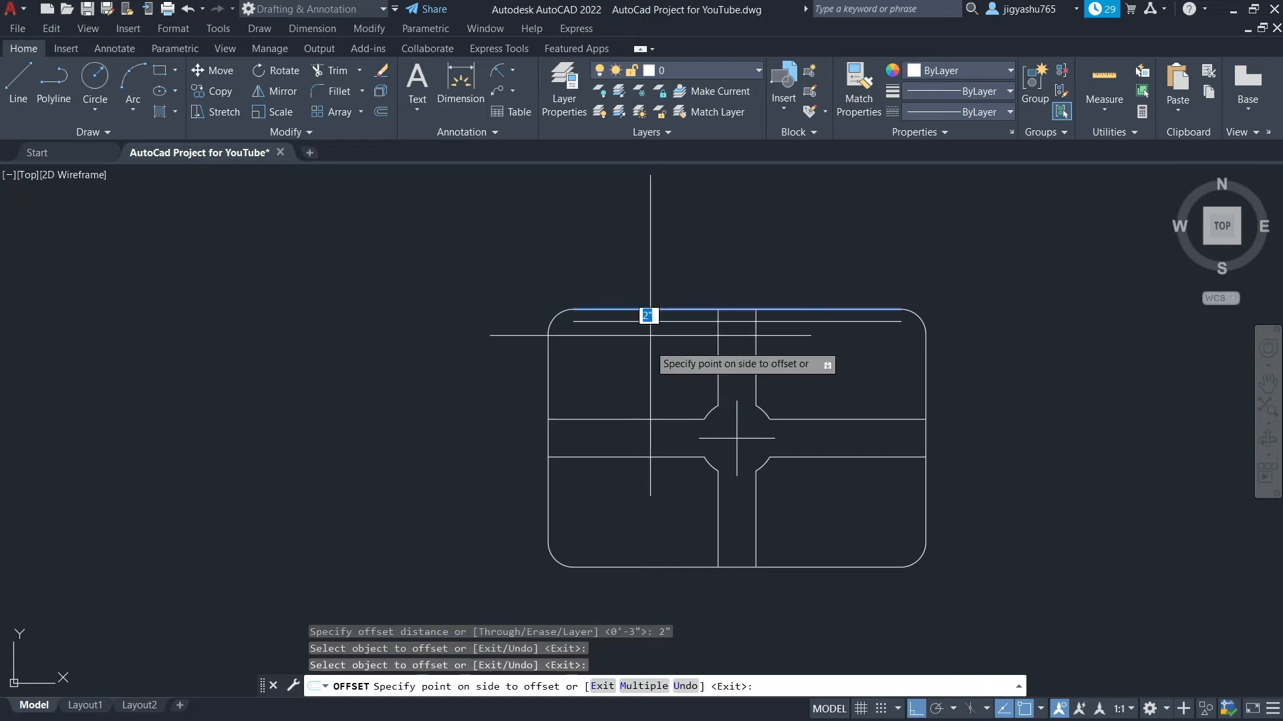
left_click(650, 335)
left_click(925, 378)
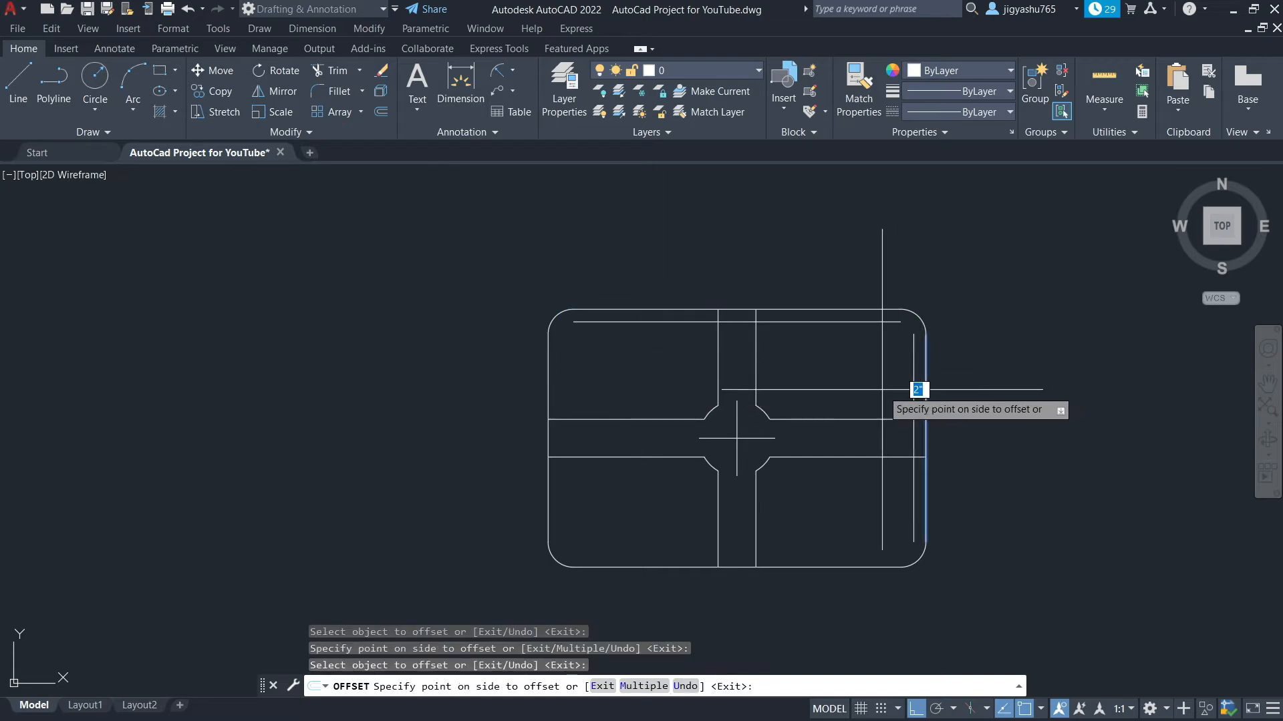
left_click(910, 389)
left_click(841, 565)
left_click(842, 560)
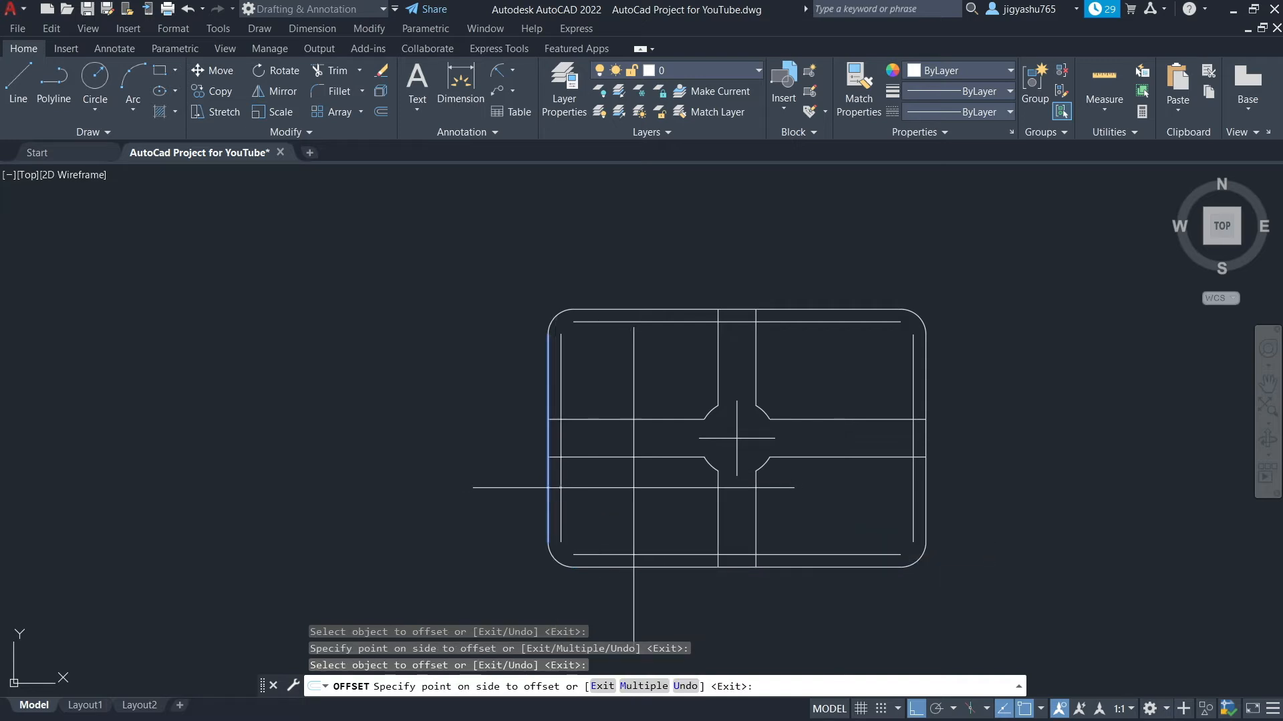
key("Escape")
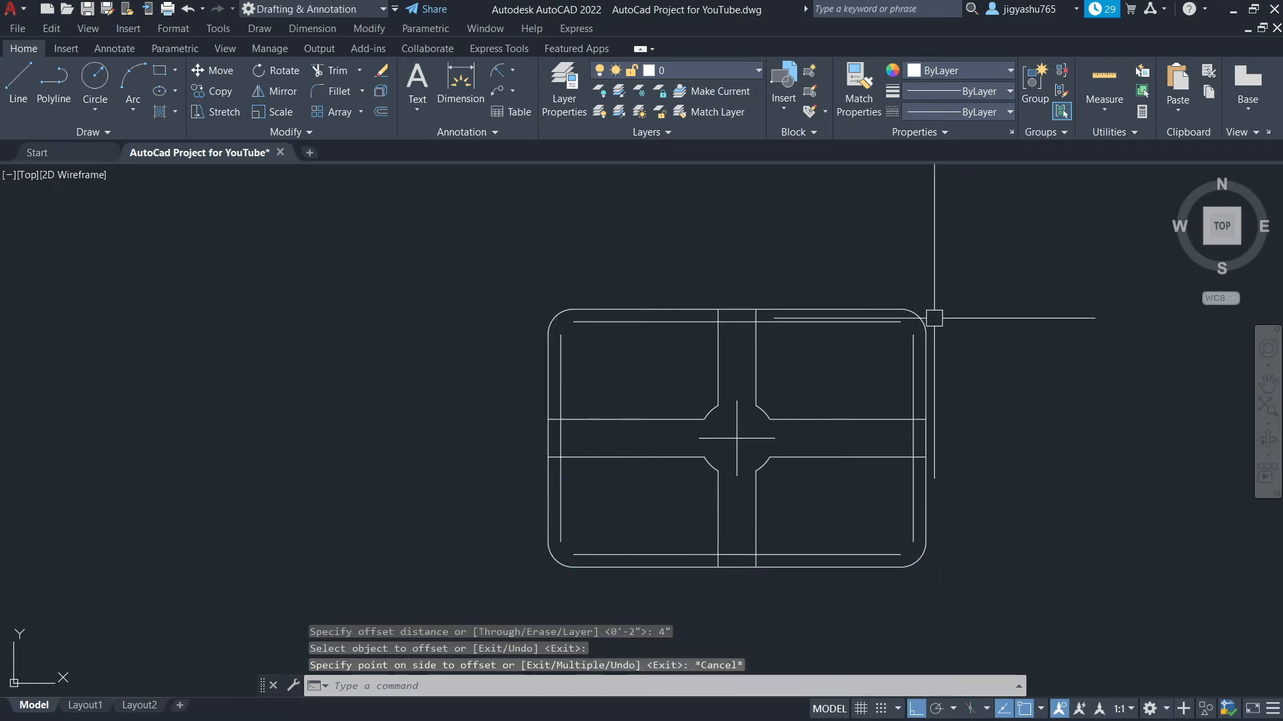
Join the inner border's top and right lines into a sharp corner with Chamfer
scroll(934, 318, "up", 4)
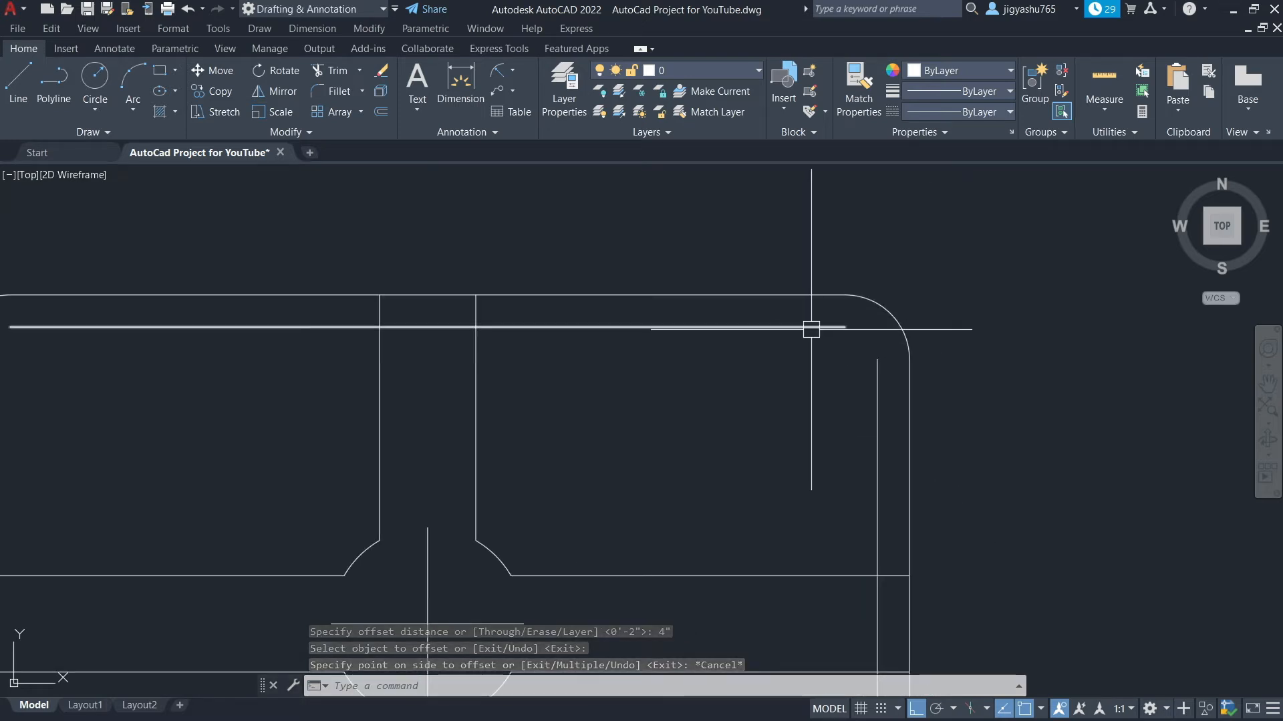
left_click(363, 90)
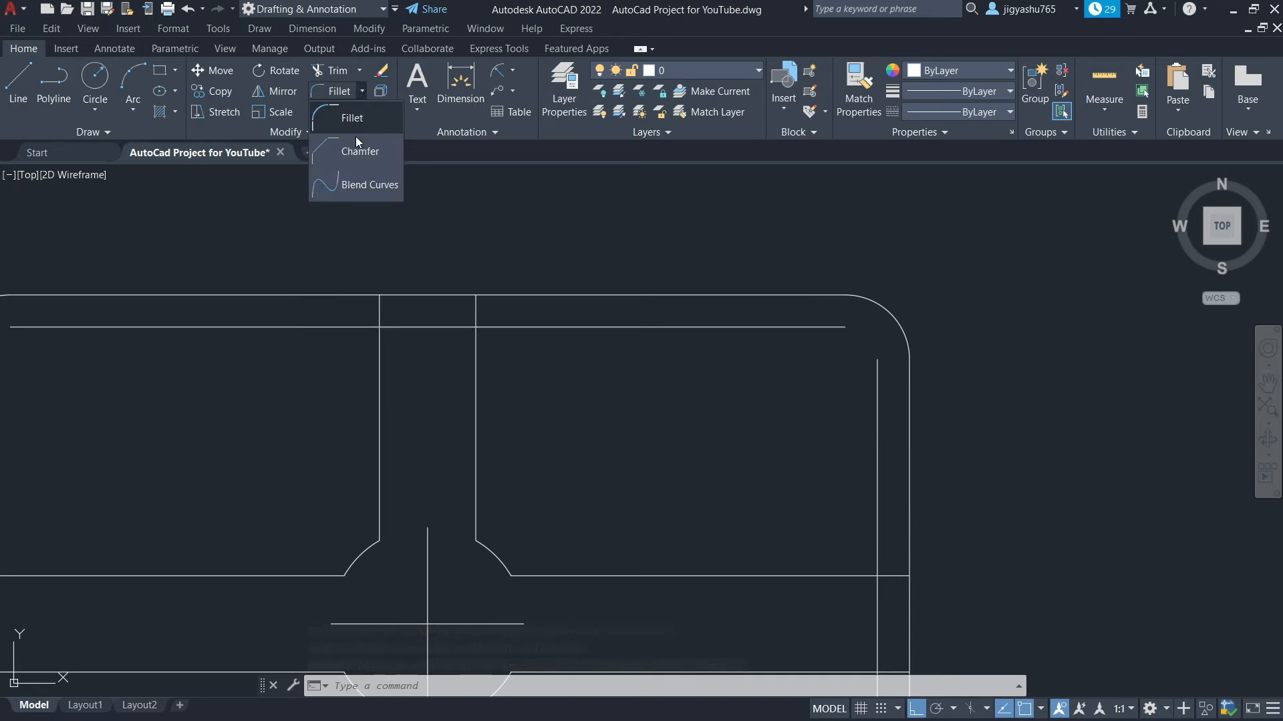
left_click(354, 161)
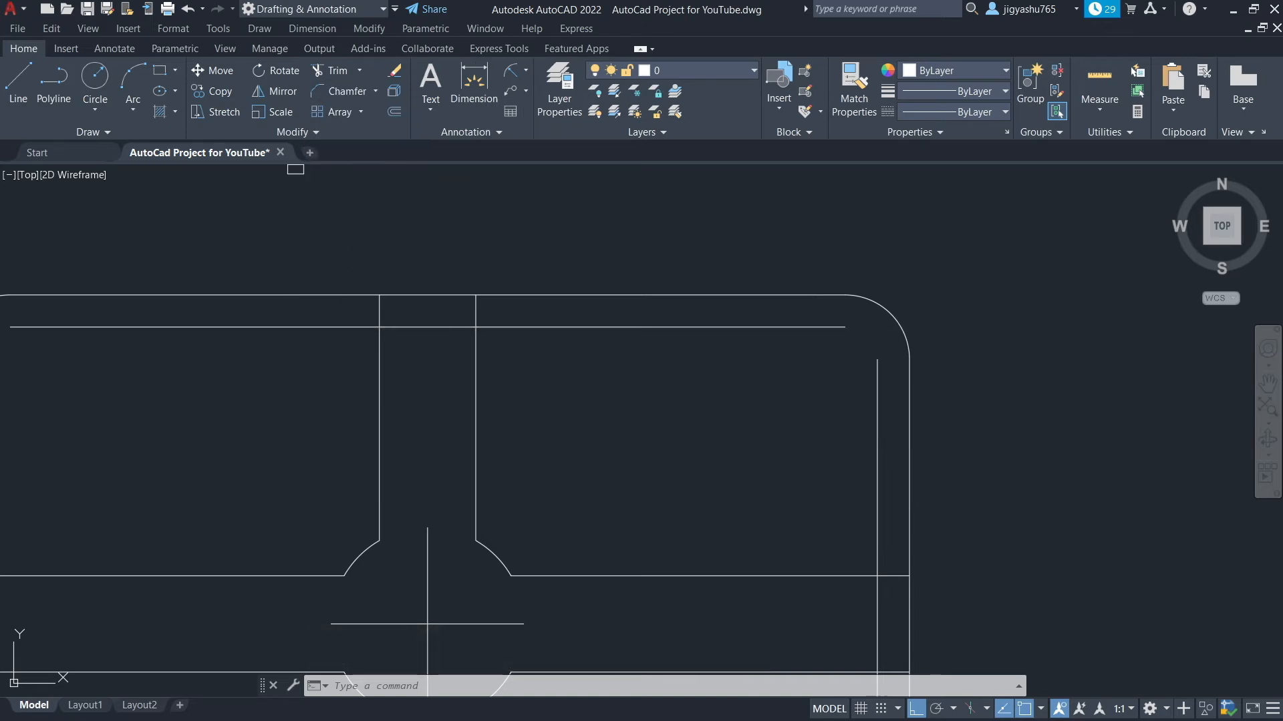
left_click(815, 327)
left_click(878, 409)
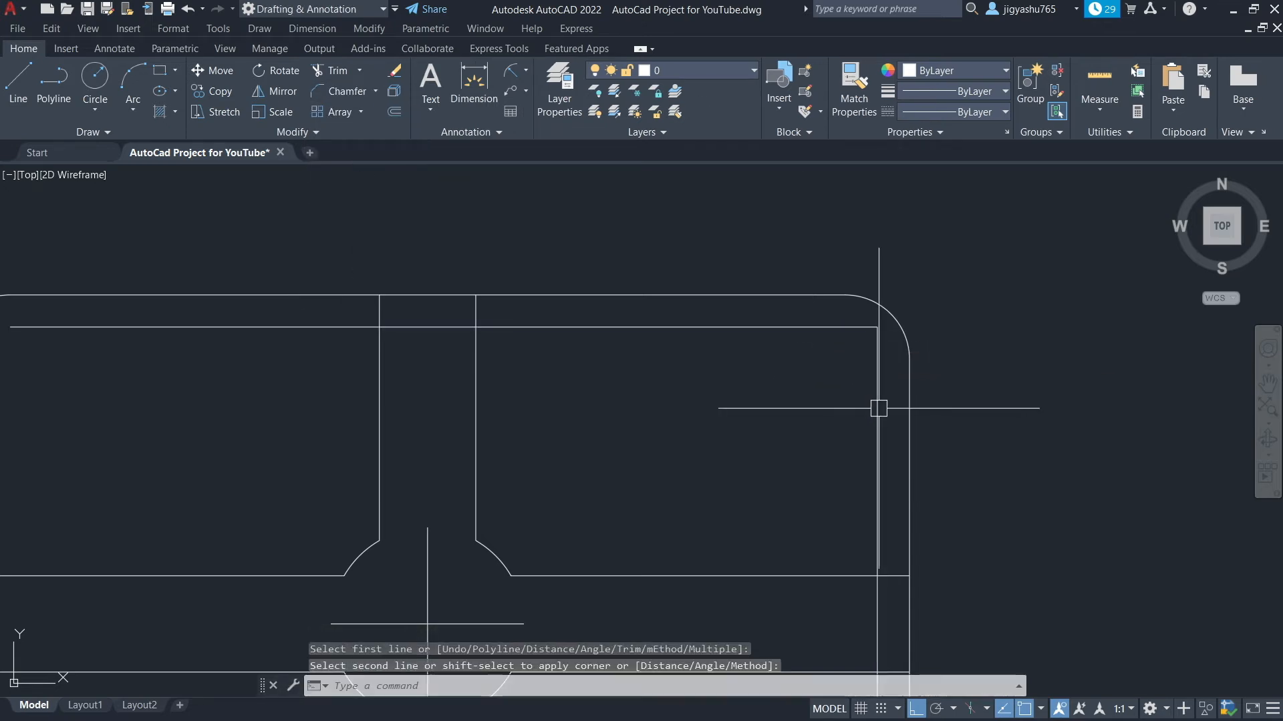
Chamfer the inner border's right and bottom lines into a corner
scroll(862, 388, "down", 5)
scroll(828, 467, "up", 6)
right_click(839, 476)
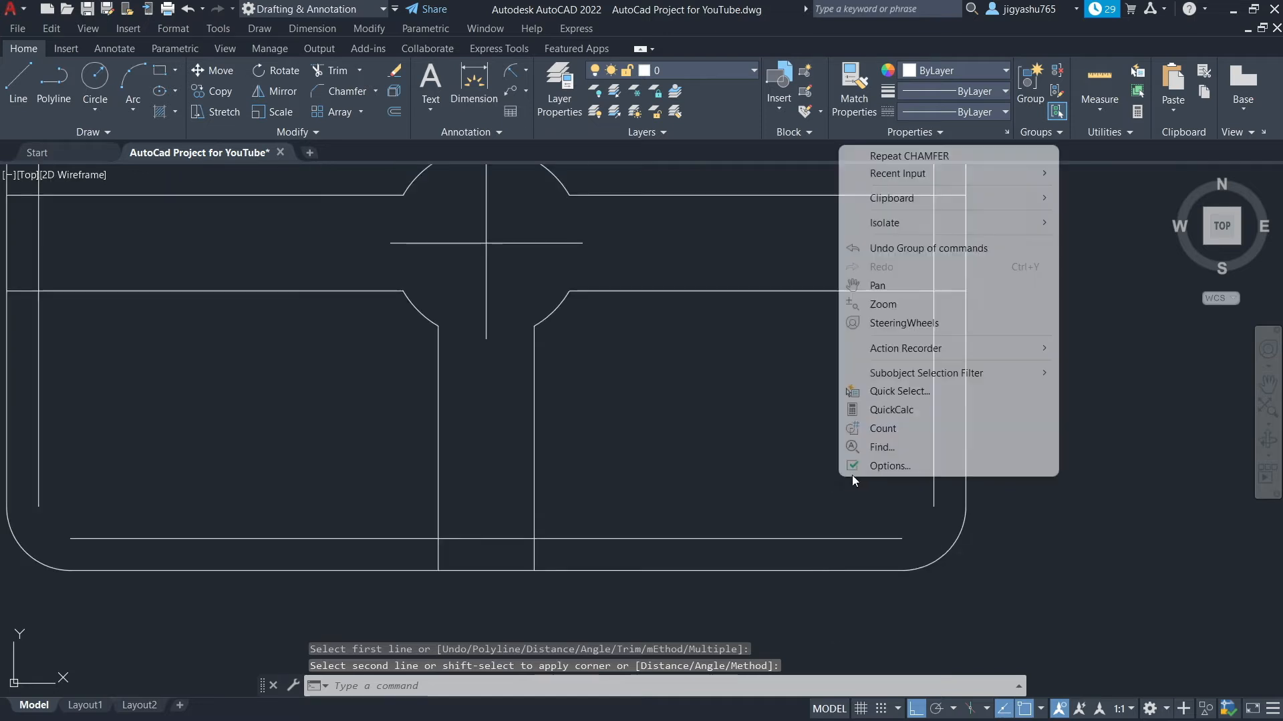
left_click(915, 155)
left_click(930, 461)
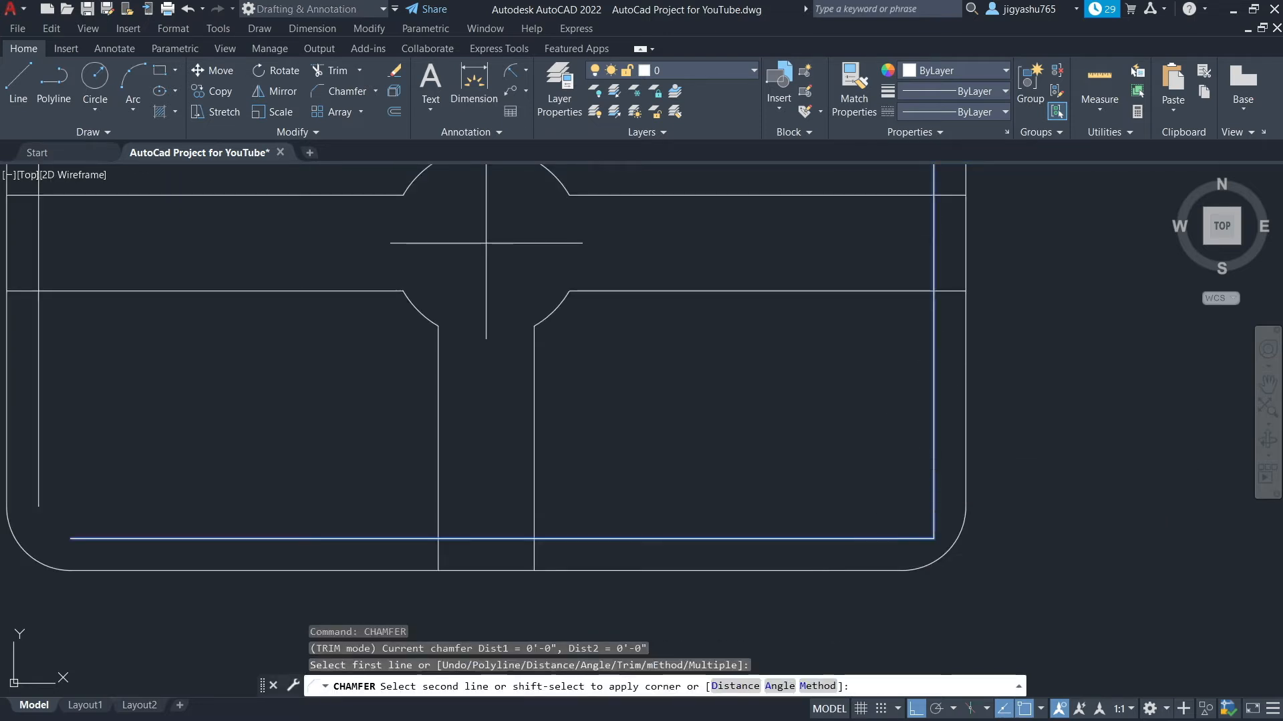
left_click(866, 538)
Chamfer the inner border's left and bottom lines into a corner
right_click(839, 479)
left_click(908, 160)
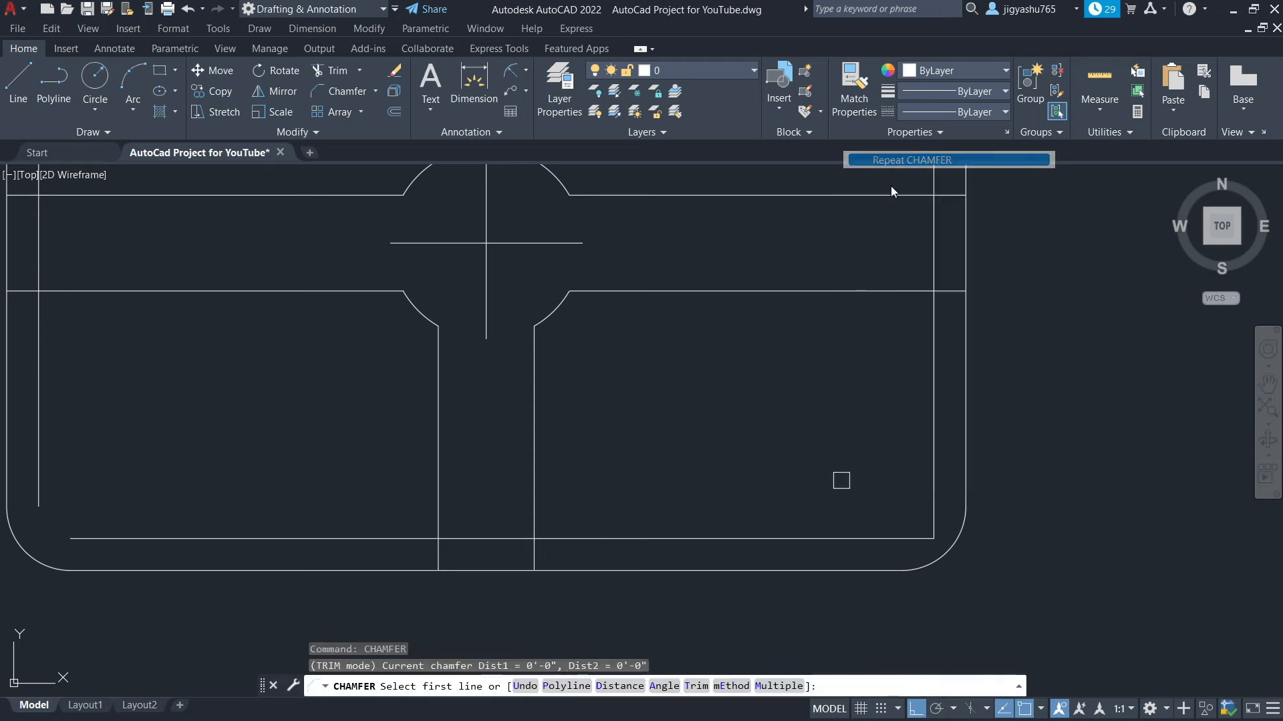
left_click(39, 477)
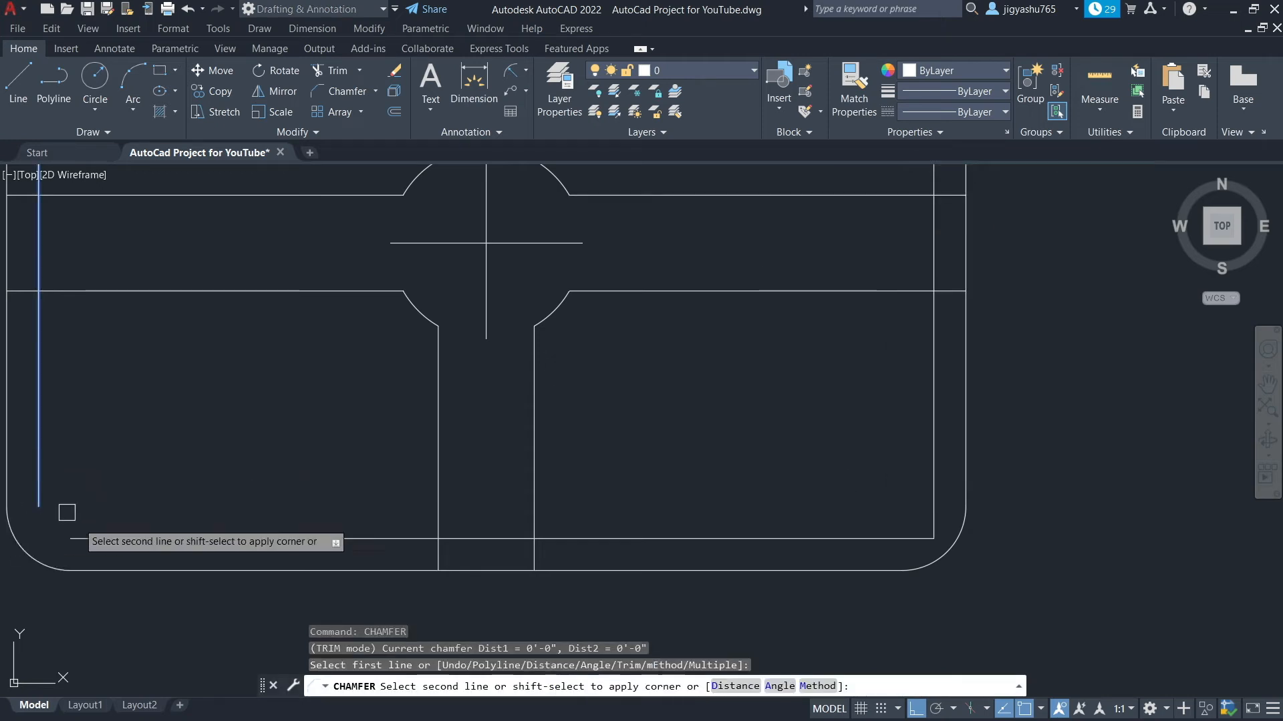
left_click(101, 538)
scroll(143, 505, "down", 4)
scroll(97, 334, "up", 3)
scroll(90, 320, "down", 3)
scroll(90, 264, "up", 5)
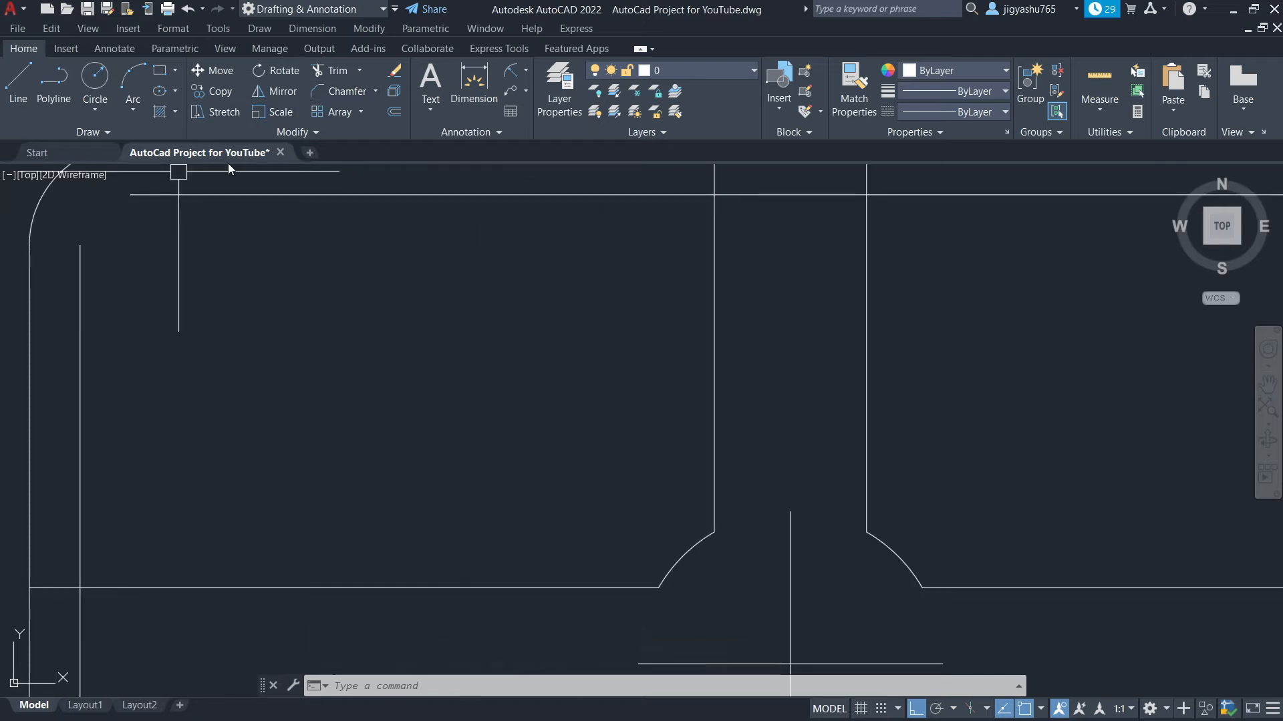
Chamfer the inner border's left and top lines into a corner
right_click(171, 235)
left_click(193, 242)
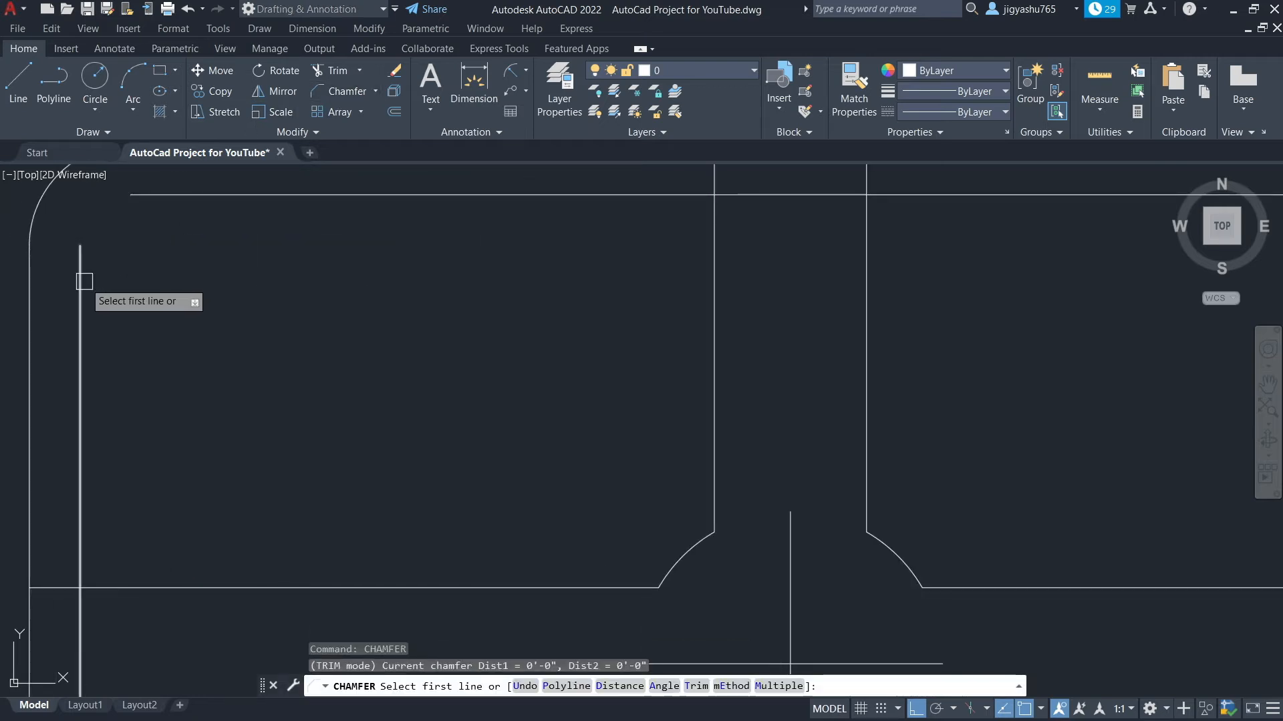
left_click(87, 277)
left_click(181, 195)
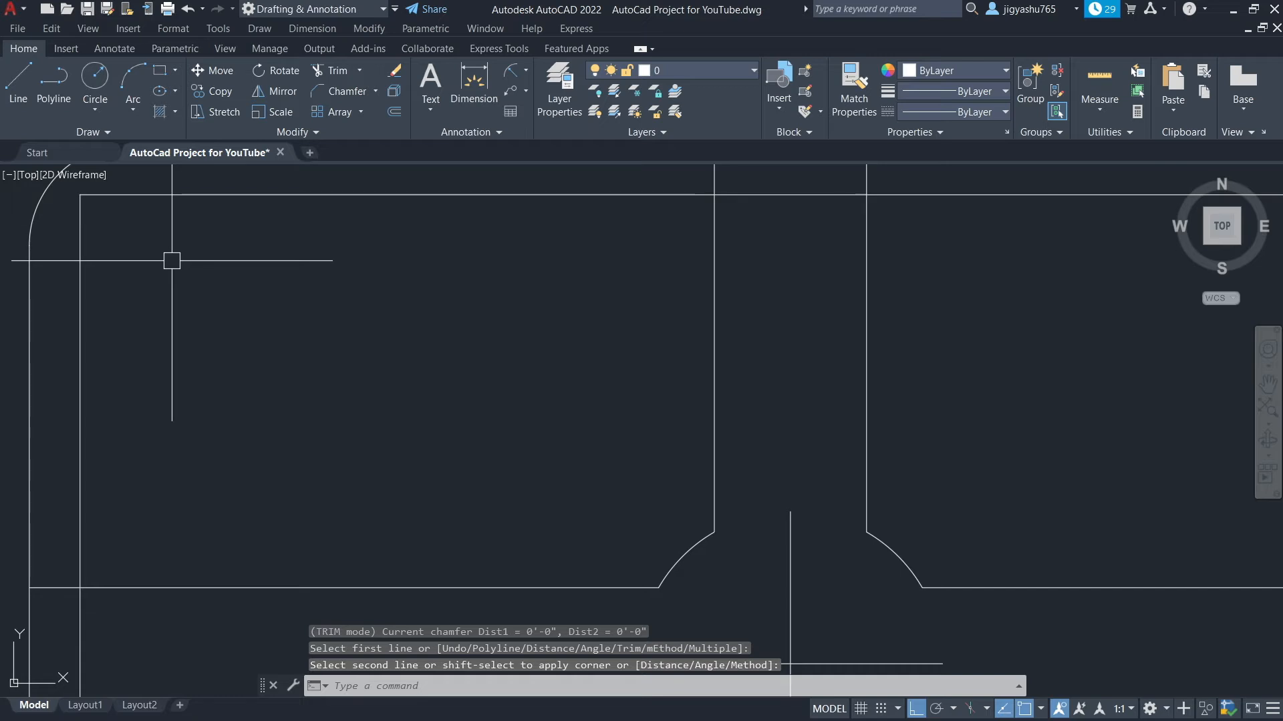
key("Escape")
key("Escape")
scroll(487, 384, "down", 7)
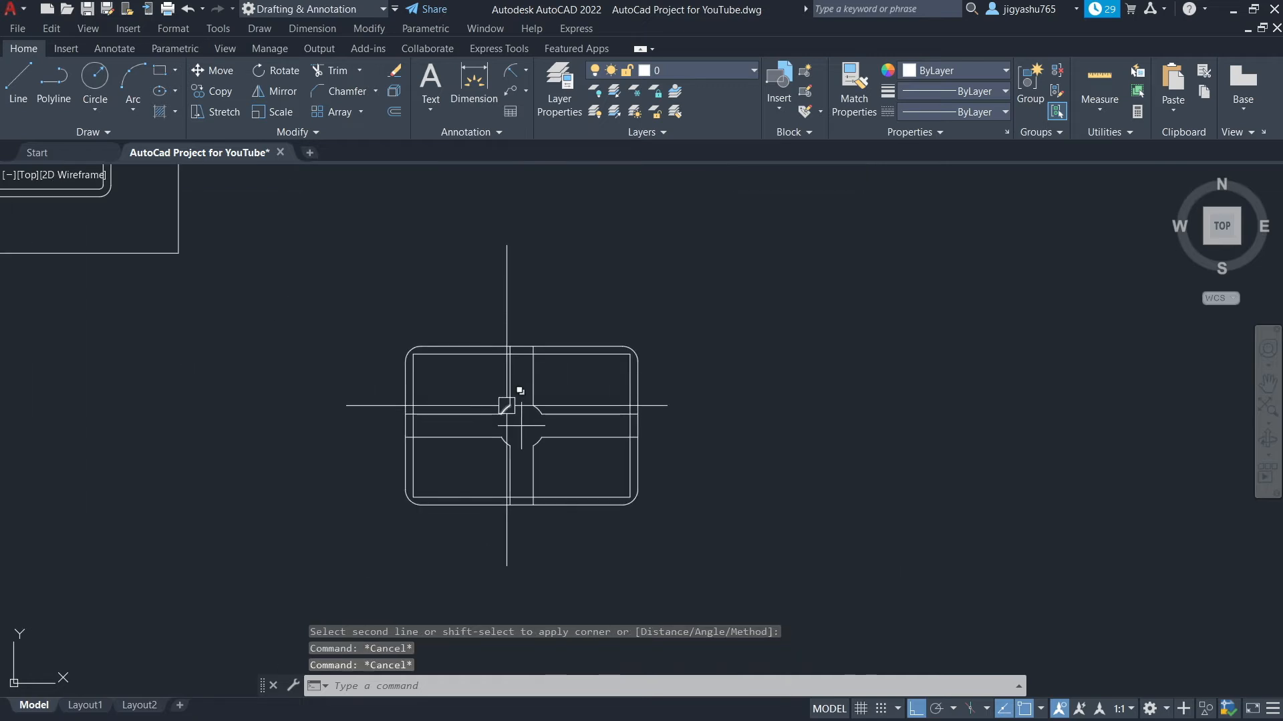
scroll(506, 405, "up", 4)
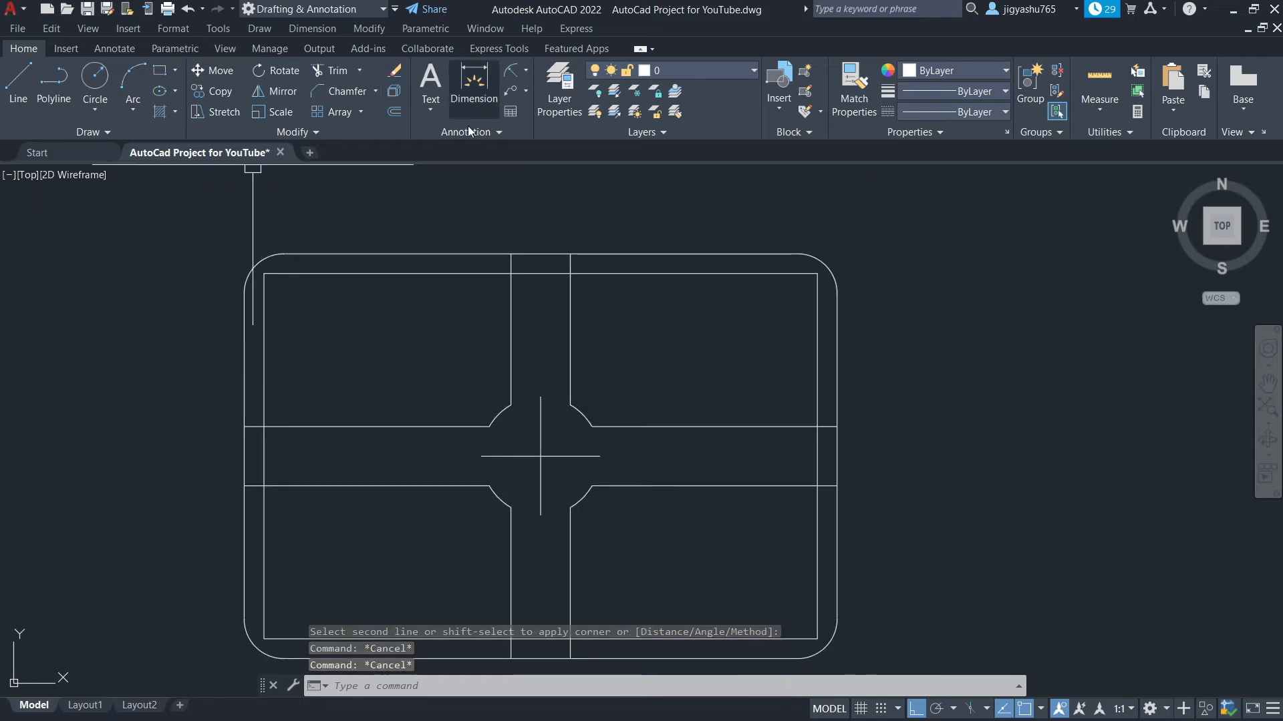
Offset the outer border's top corner arcs 2" inward to round the inner border's top corners
left_click(400, 109)
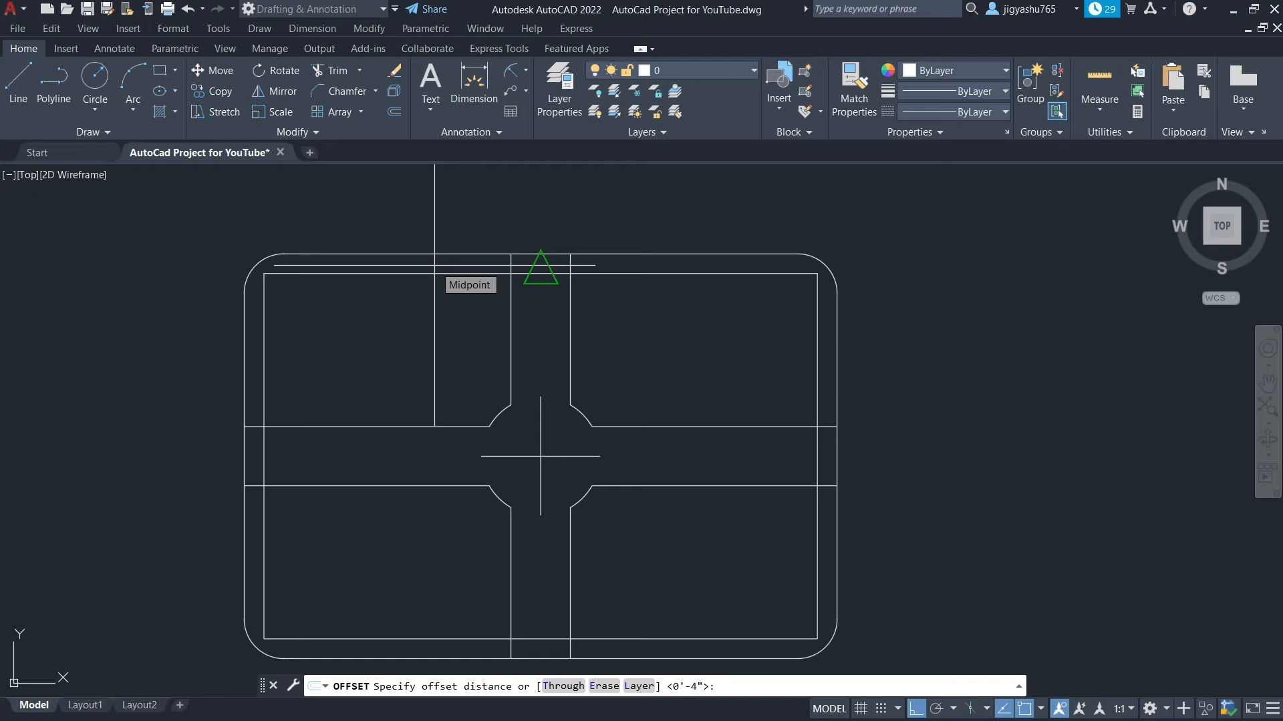
scroll(286, 293, "up", 4)
type("2\"")
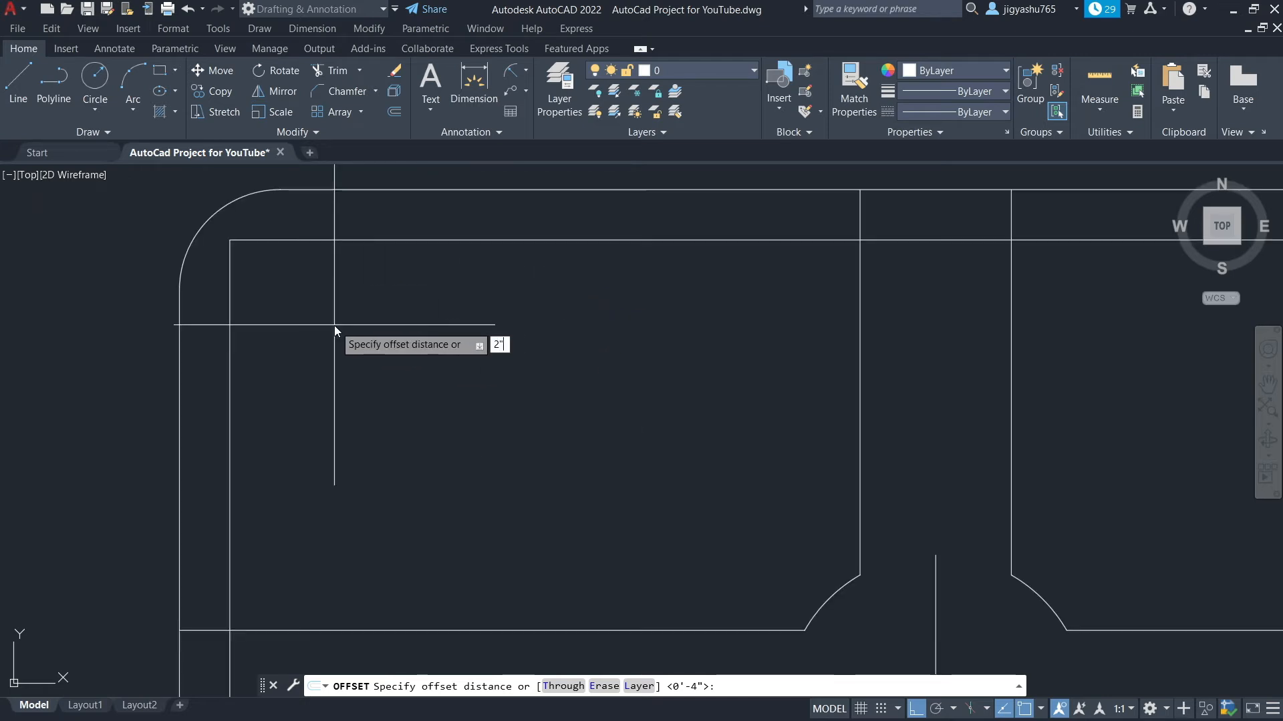
key("Return")
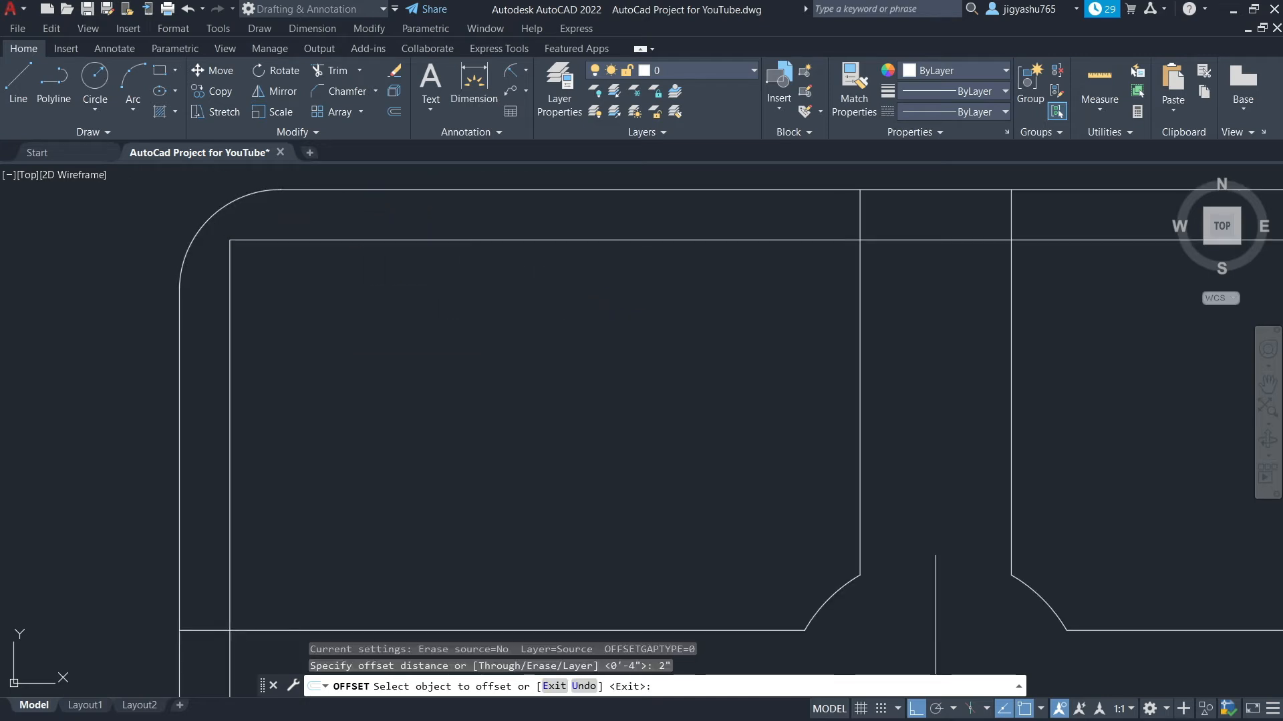
left_click(201, 227)
left_click(217, 327)
scroll(355, 325, "down", 4)
scroll(876, 263, "up", 4)
left_click(822, 239)
left_click(668, 317)
Offset the outer border's bottom corner arc 2" inward, closing the stray selection list along the way
scroll(664, 324, "down", 4)
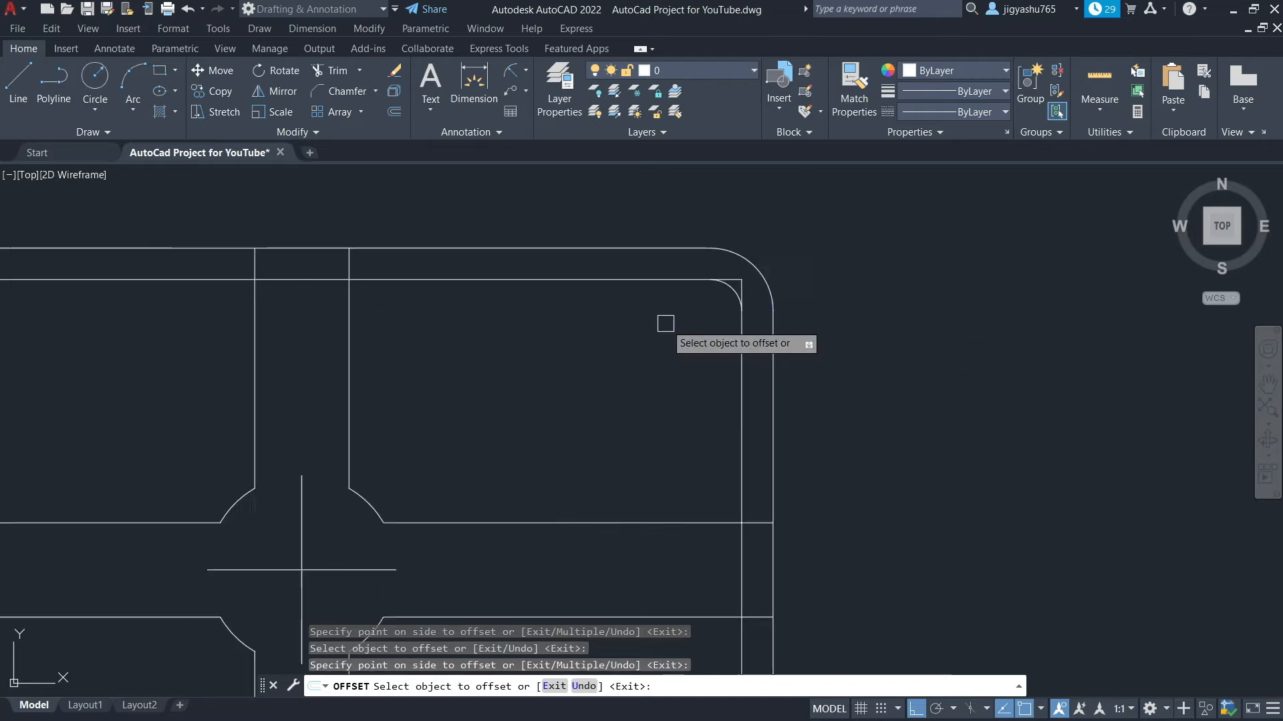
left_click(702, 542)
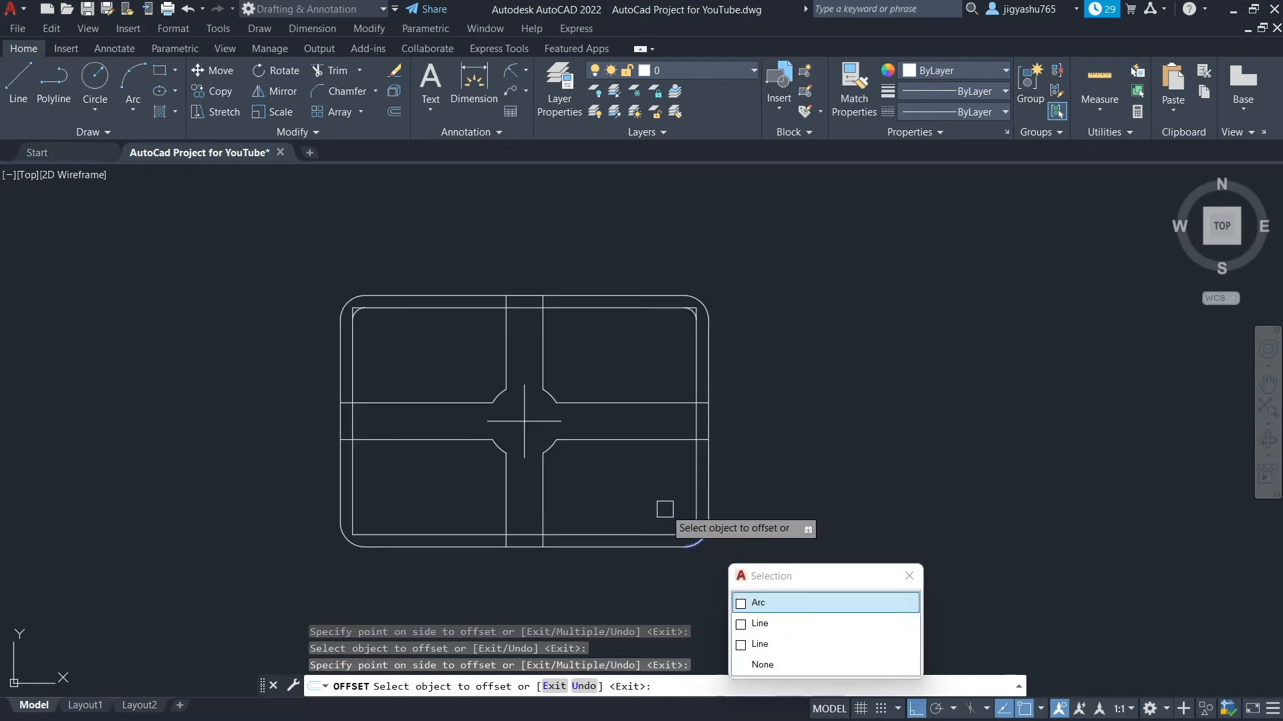
left_click(909, 579)
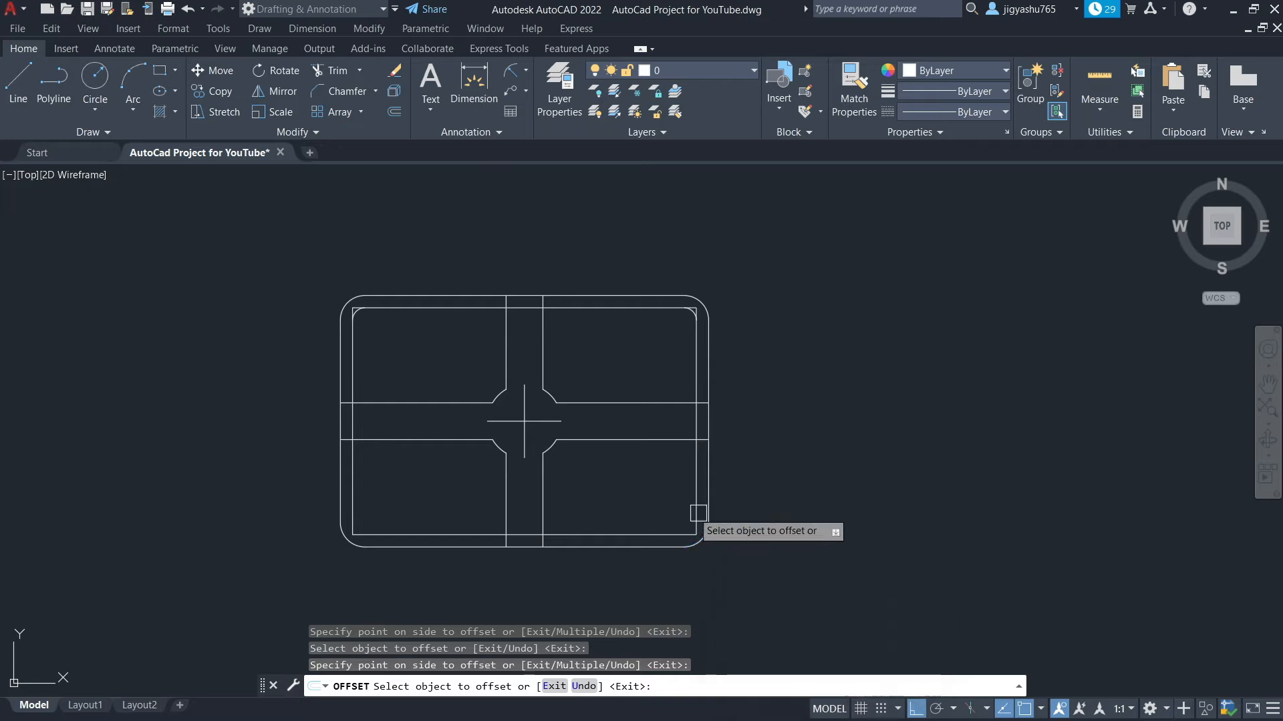
scroll(699, 538, "up", 4)
scroll(623, 444, "down", 6)
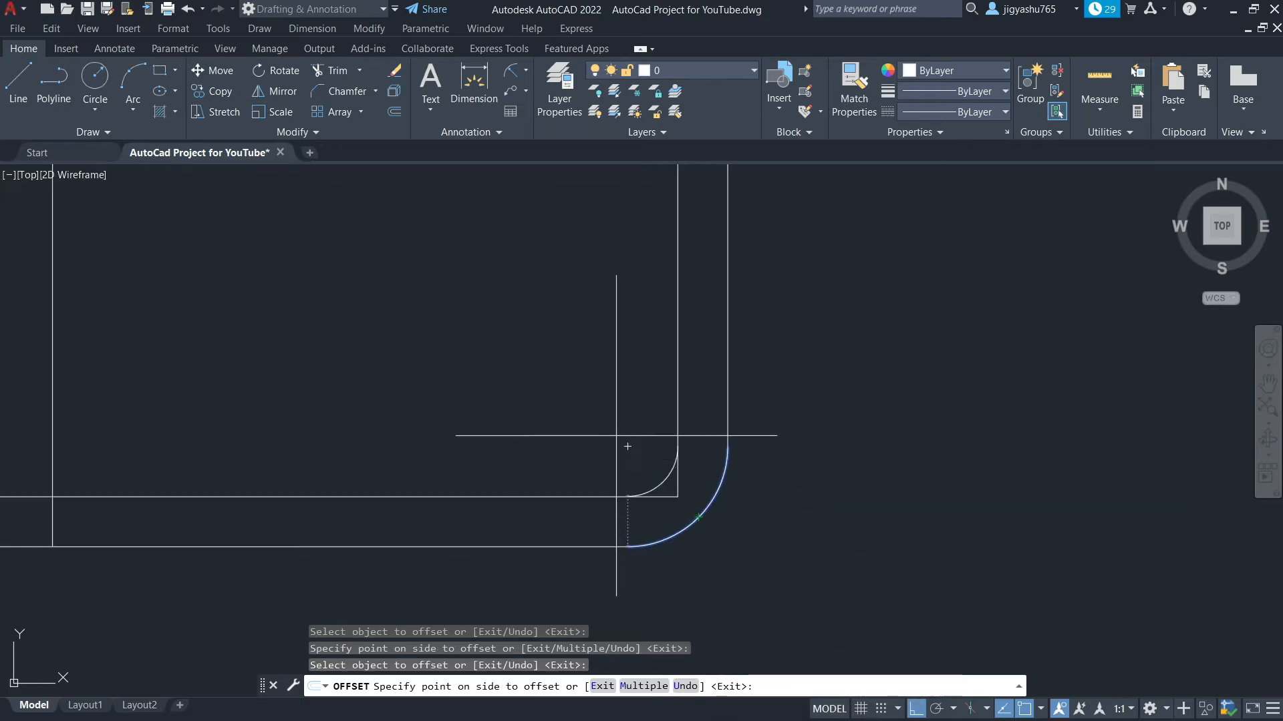
scroll(379, 460, "up", 6)
left_click(428, 517)
left_click(502, 443)
key("Escape")
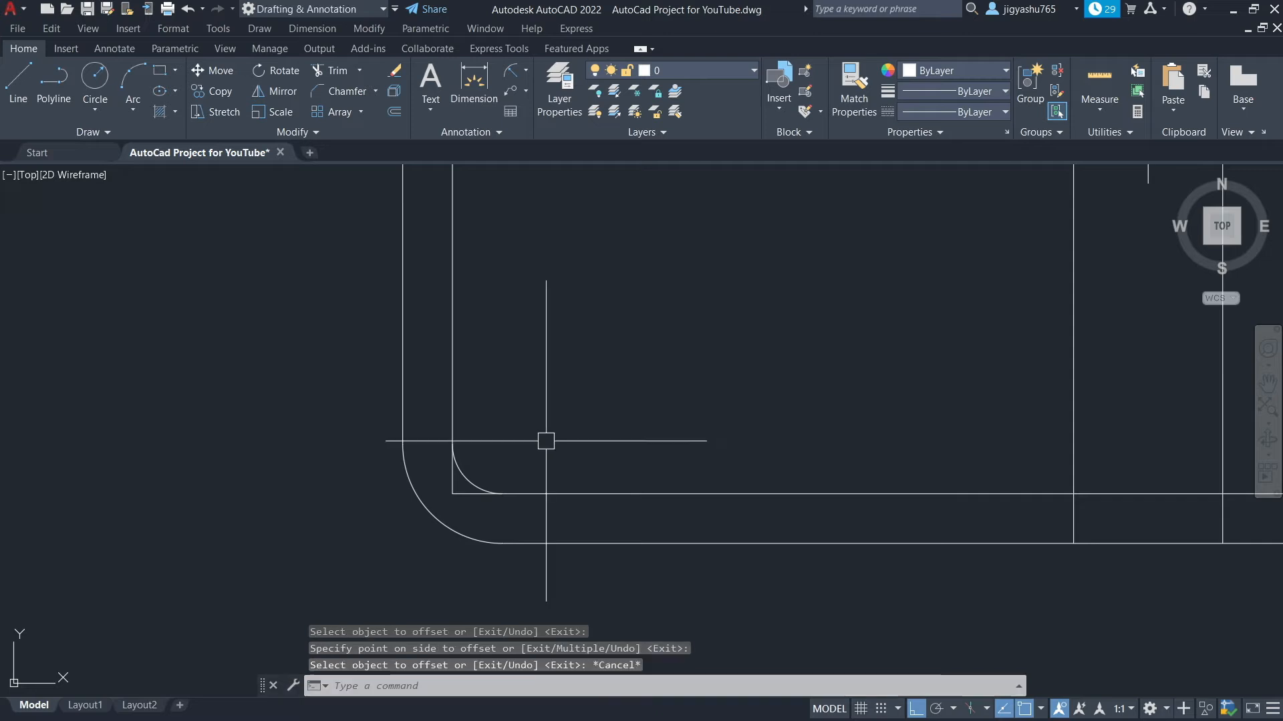
Trim the inner border's sharp corner line ends outside the new corner arc
scroll(612, 422, "down", 2)
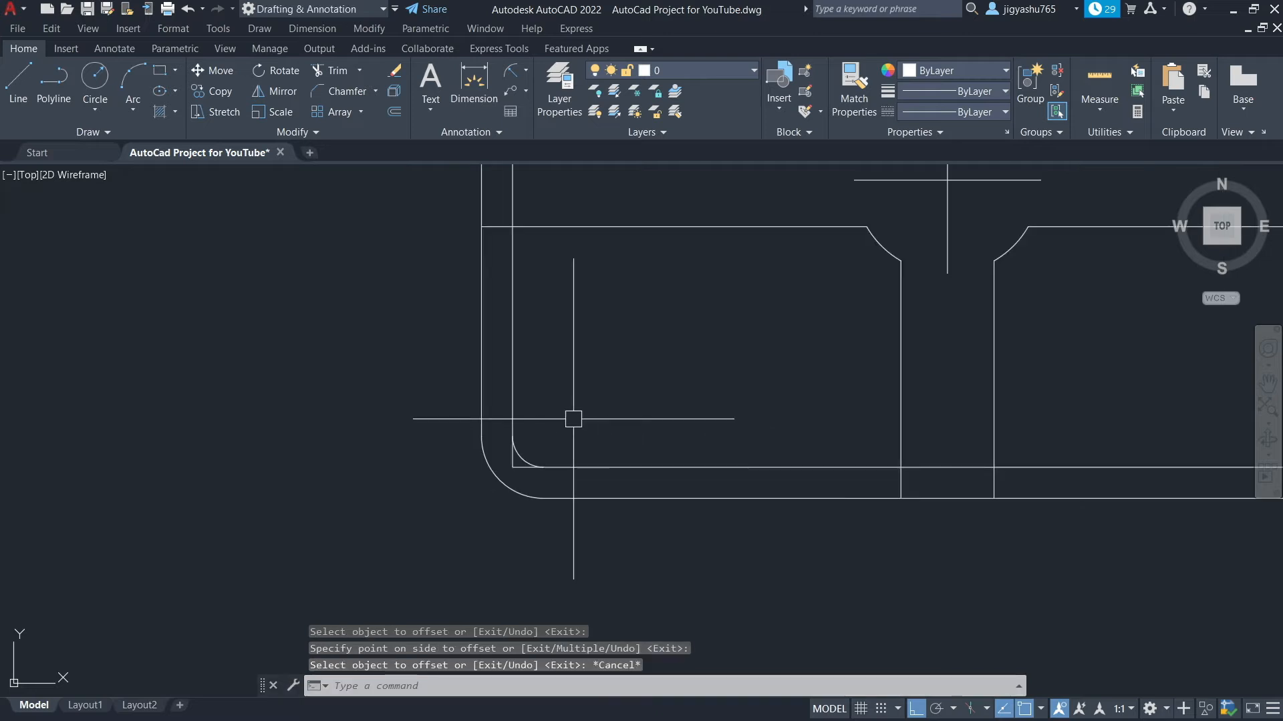
left_click(342, 74)
scroll(515, 471, "up", 2)
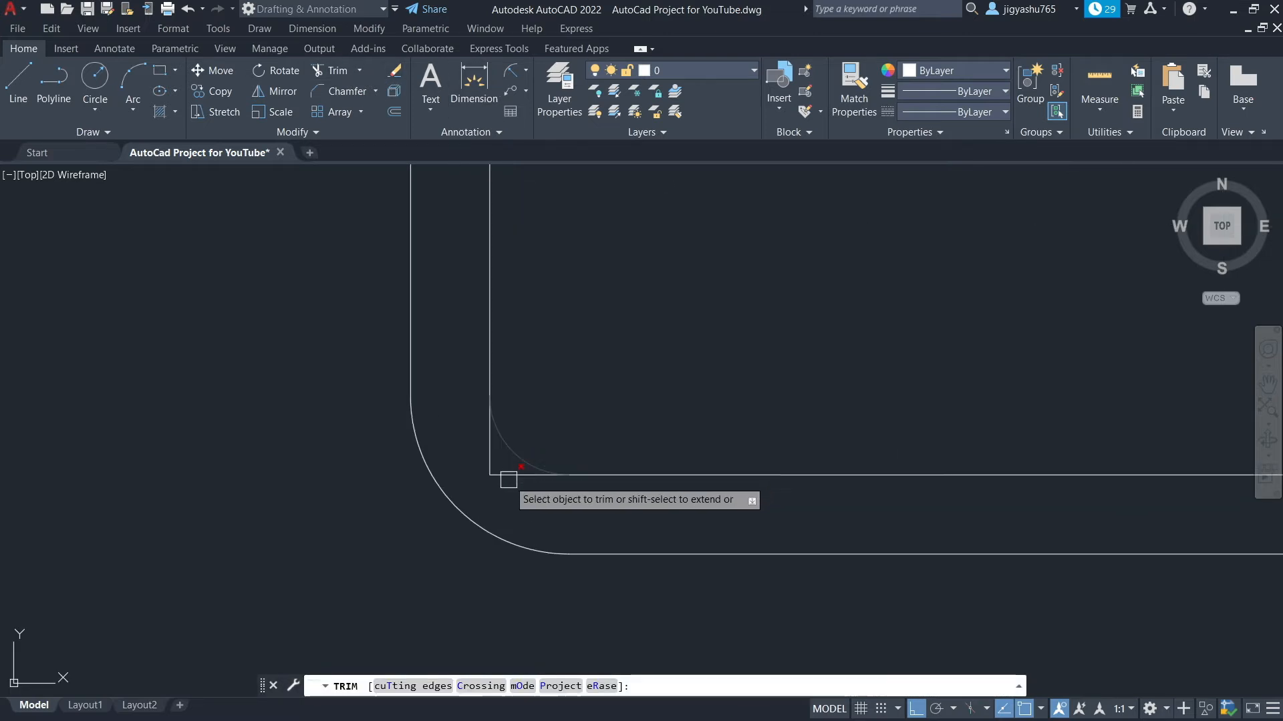
left_click(507, 480)
left_click(491, 447)
scroll(421, 487, "down", 5)
scroll(739, 515, "up", 4)
scroll(783, 554, "up", 2)
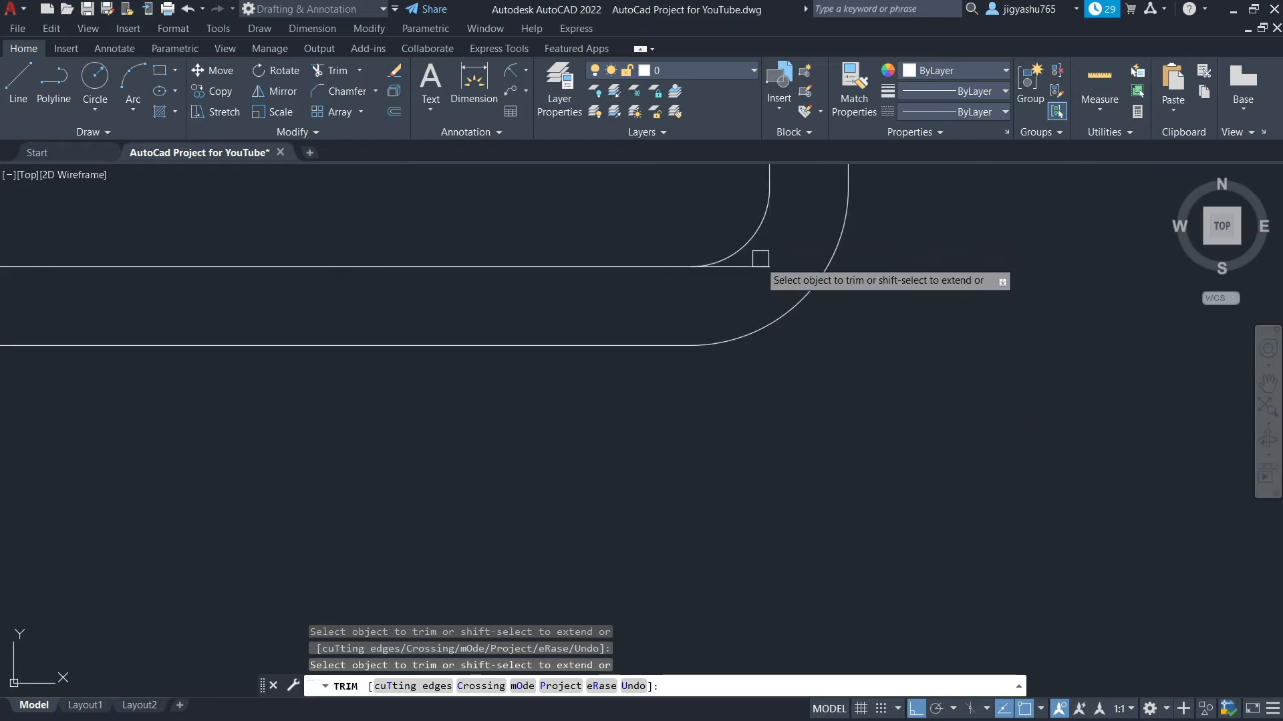
scroll(730, 452, "down", 8)
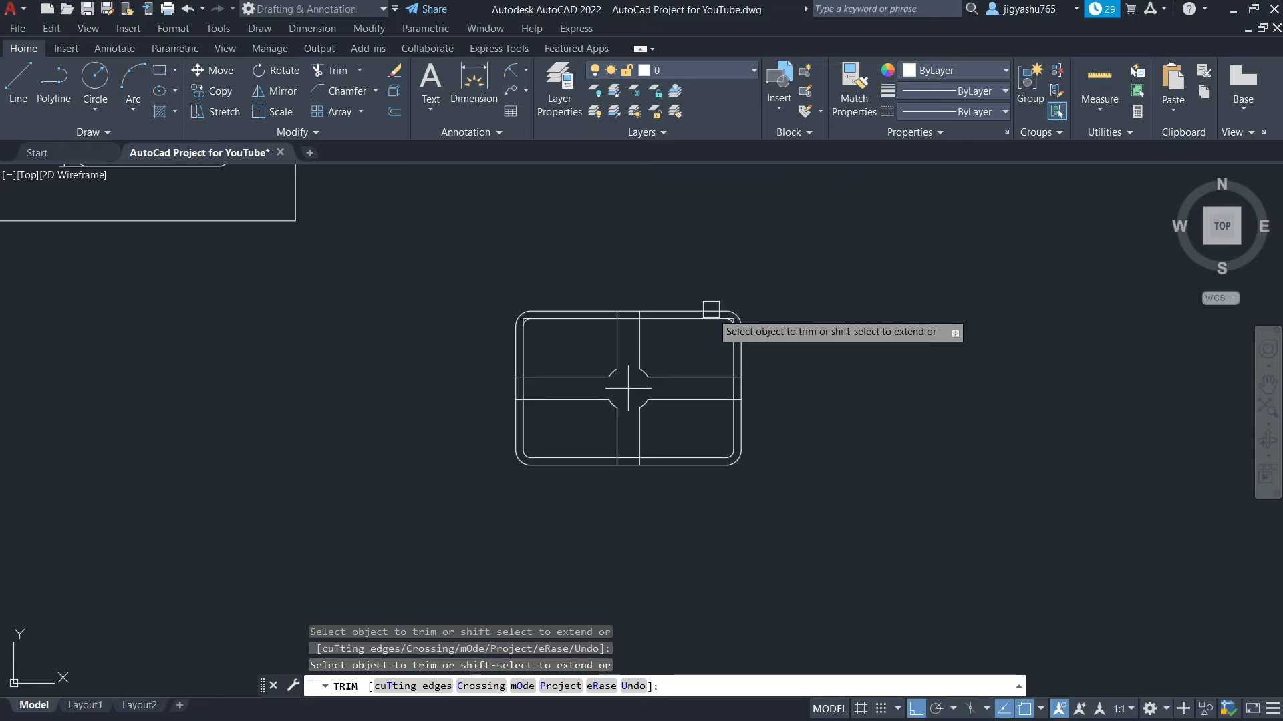
scroll(711, 310, "up", 8)
scroll(678, 372, "down", 8)
scroll(374, 378, "up", 6)
scroll(369, 380, "up", 6)
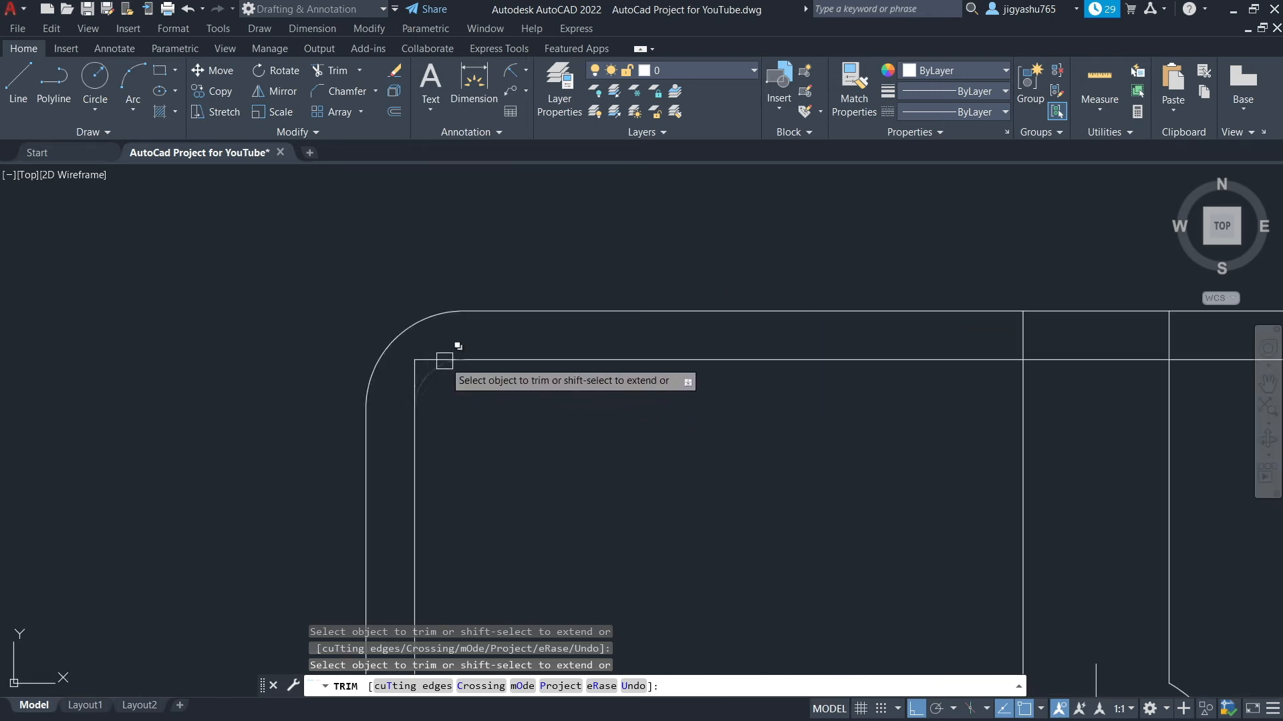
scroll(401, 391, "down", 4)
key("Escape")
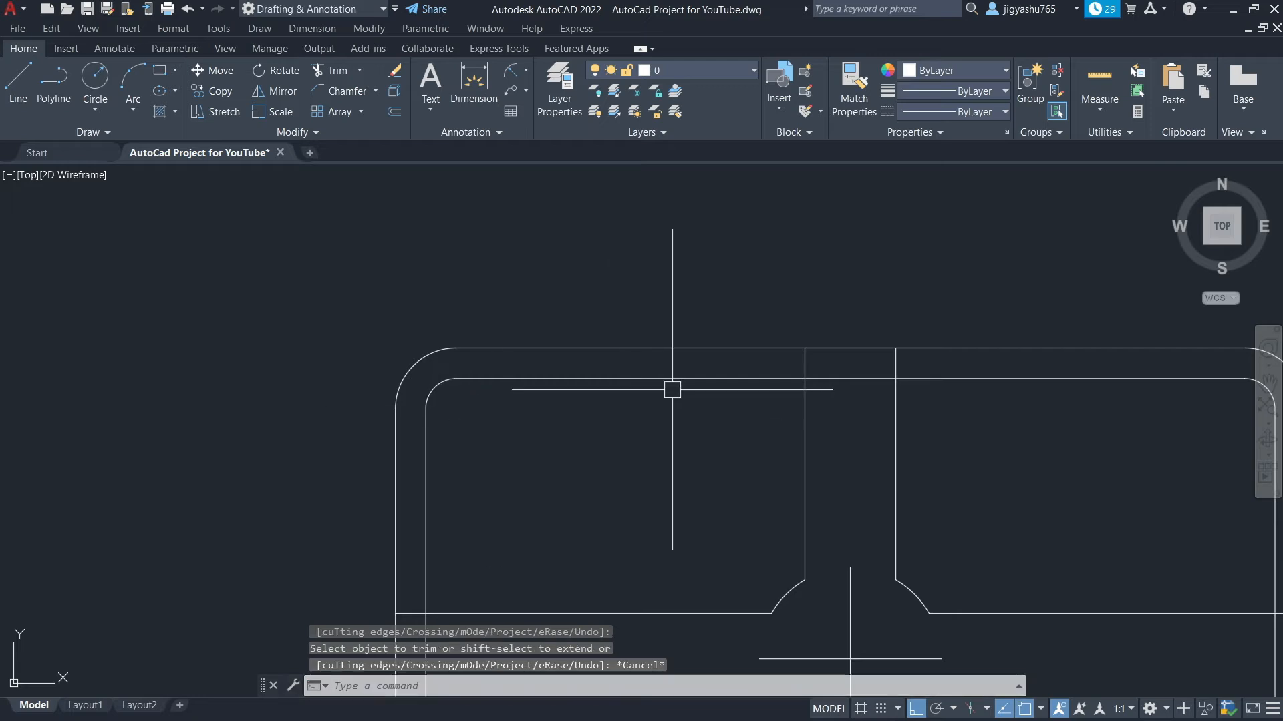
Trim the vertical cross lines' top ends lying between the outer and inner borders
scroll(673, 394, "down", 2)
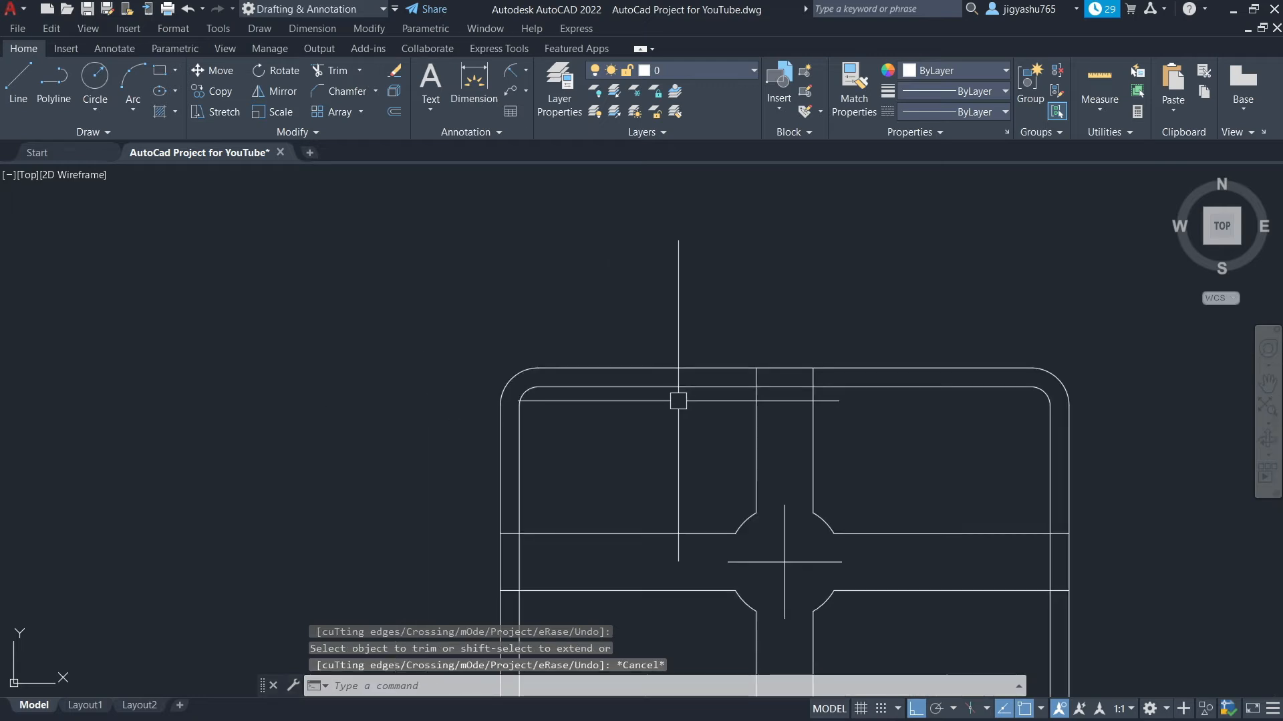
left_click(331, 74)
scroll(768, 385, "up", 6)
left_click(713, 358)
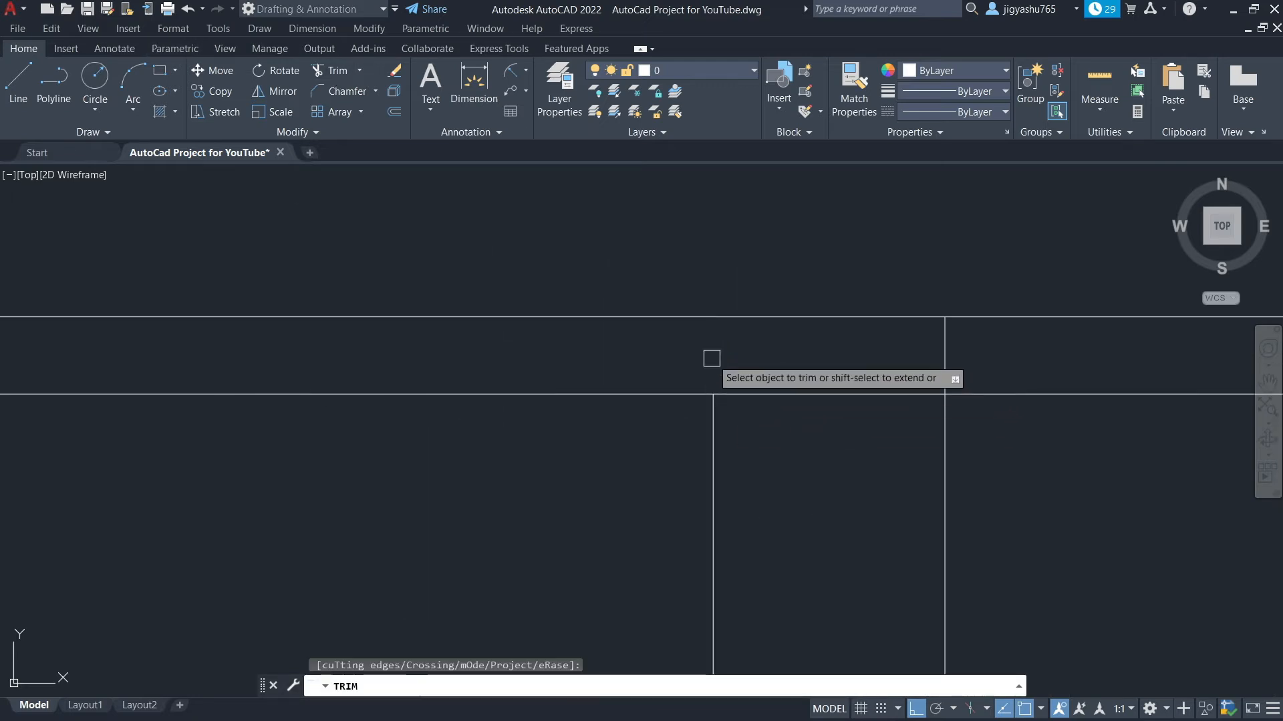
left_click(943, 360)
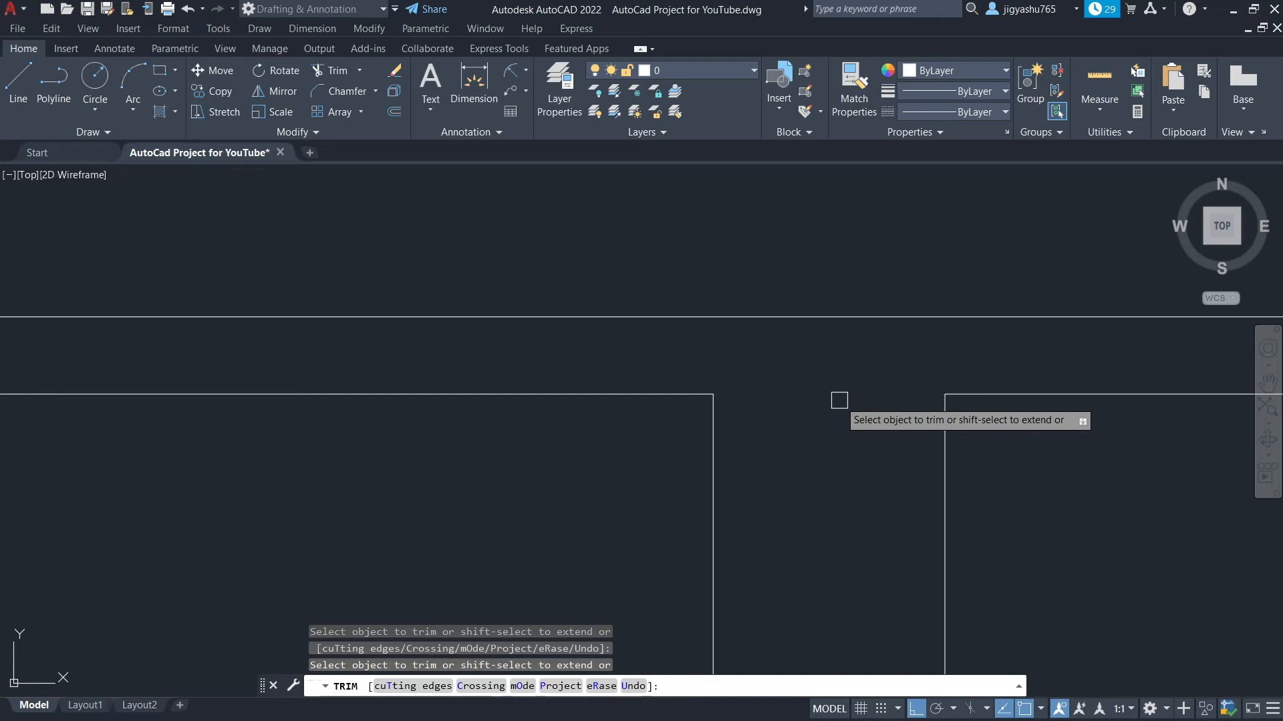
Trim the vertical cross lines' bottom ends lying between the two borders
scroll(821, 334, "down", 5)
scroll(833, 498, "up", 4)
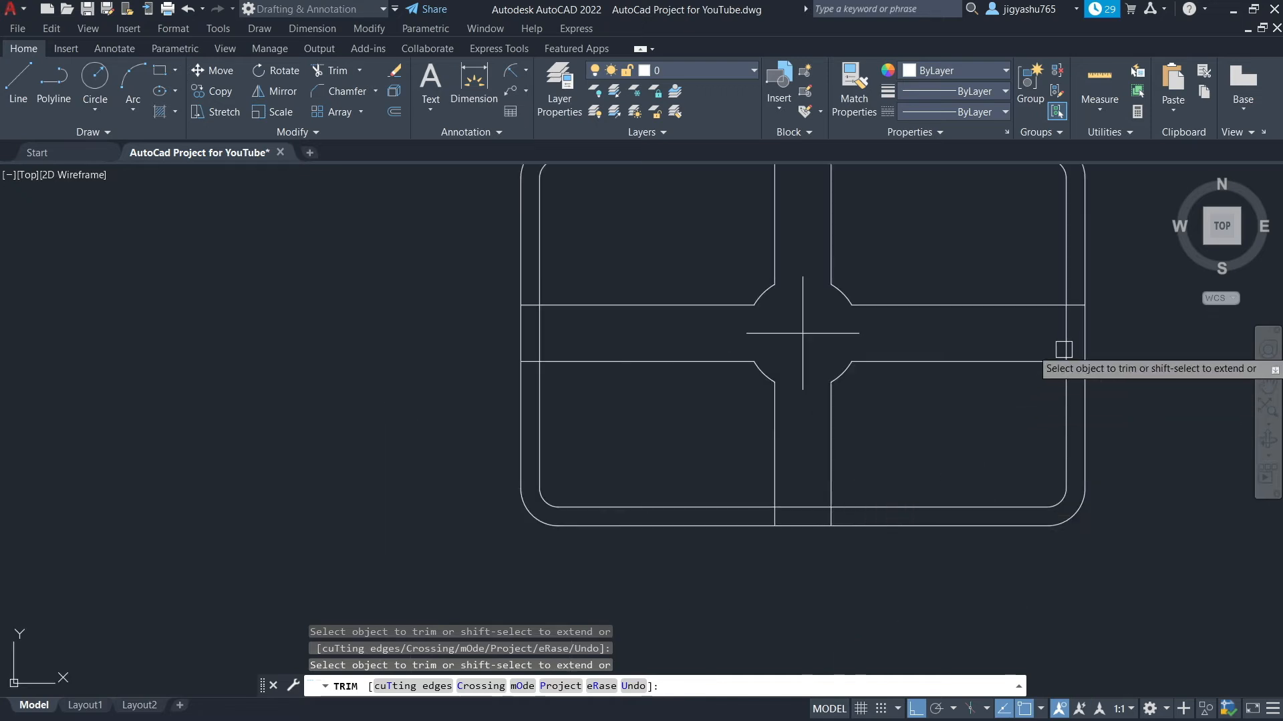
scroll(1075, 294, "up", 4)
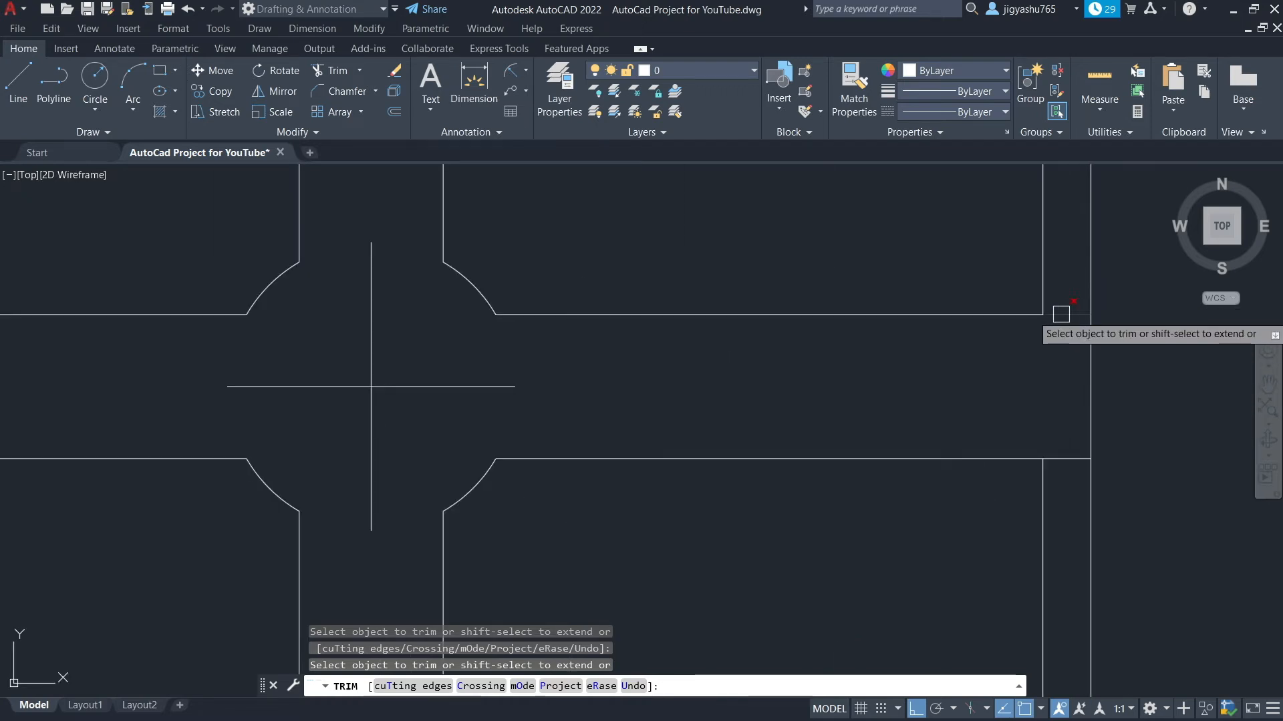
scroll(886, 379, "down", 4)
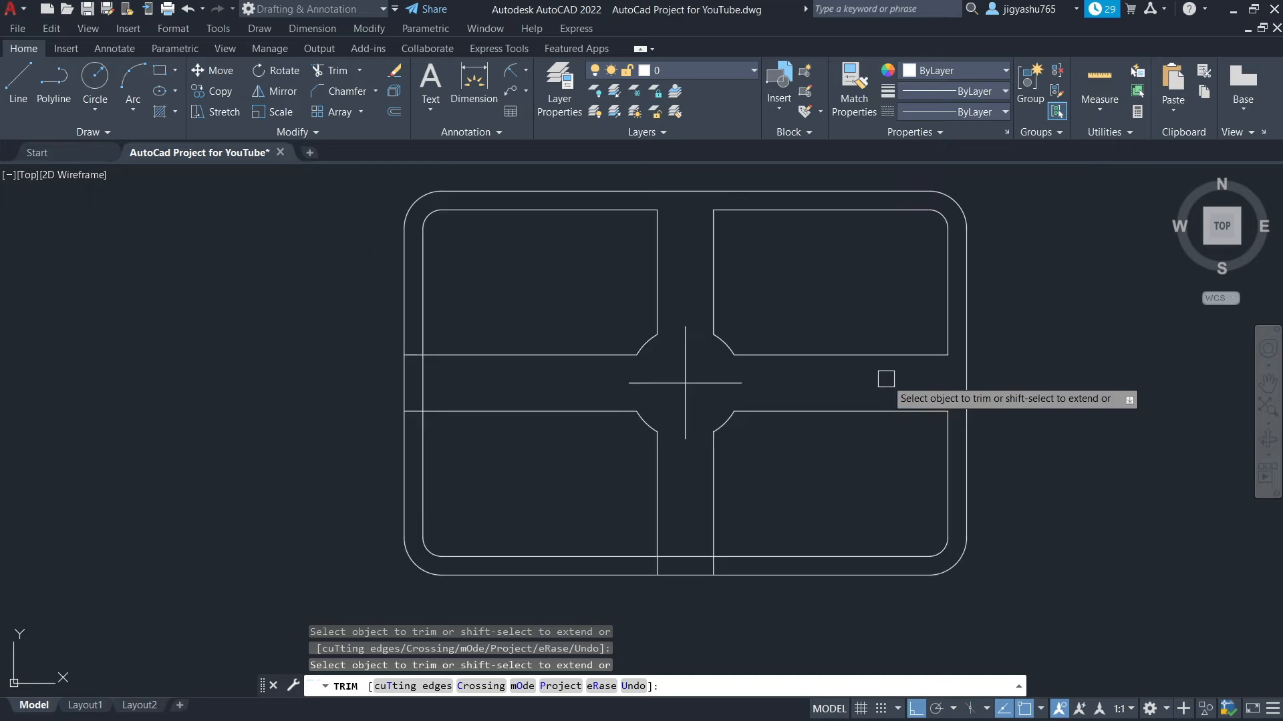
scroll(681, 557, "up", 4)
left_click(682, 556)
left_click(725, 572)
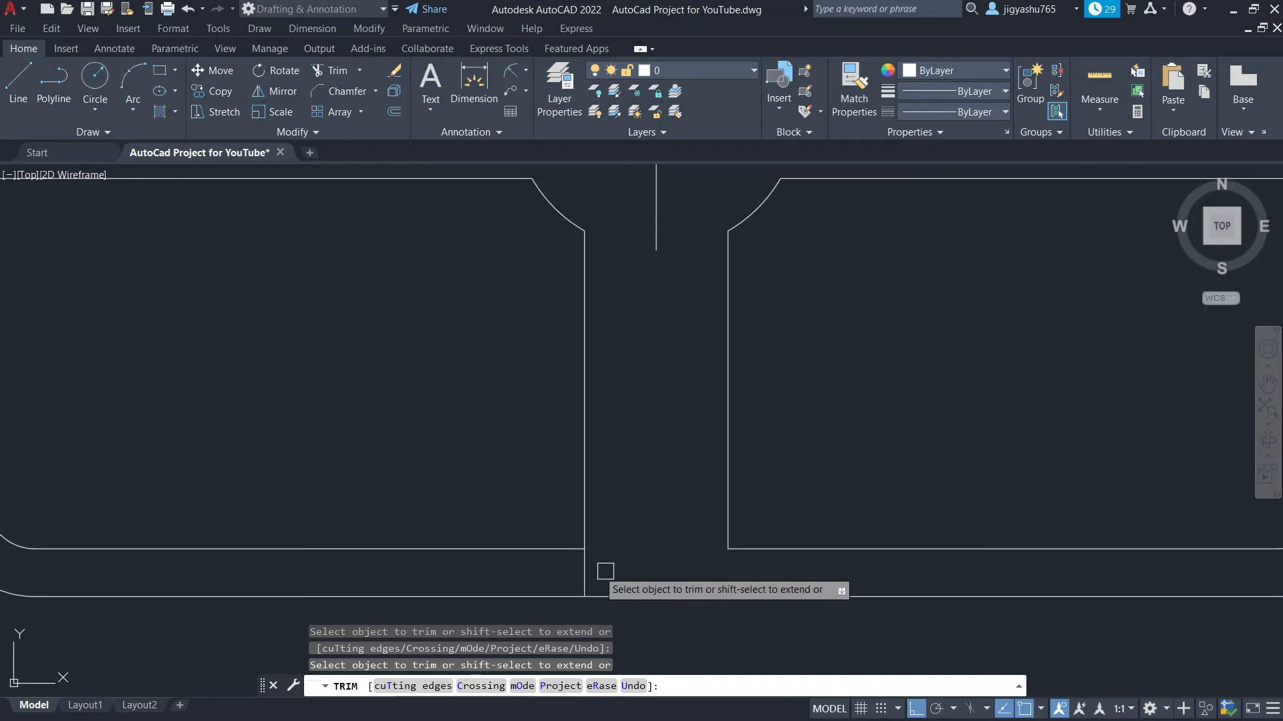
Trim the horizontal cross lines' left ends lying between the two borders
scroll(588, 570, "down", 4)
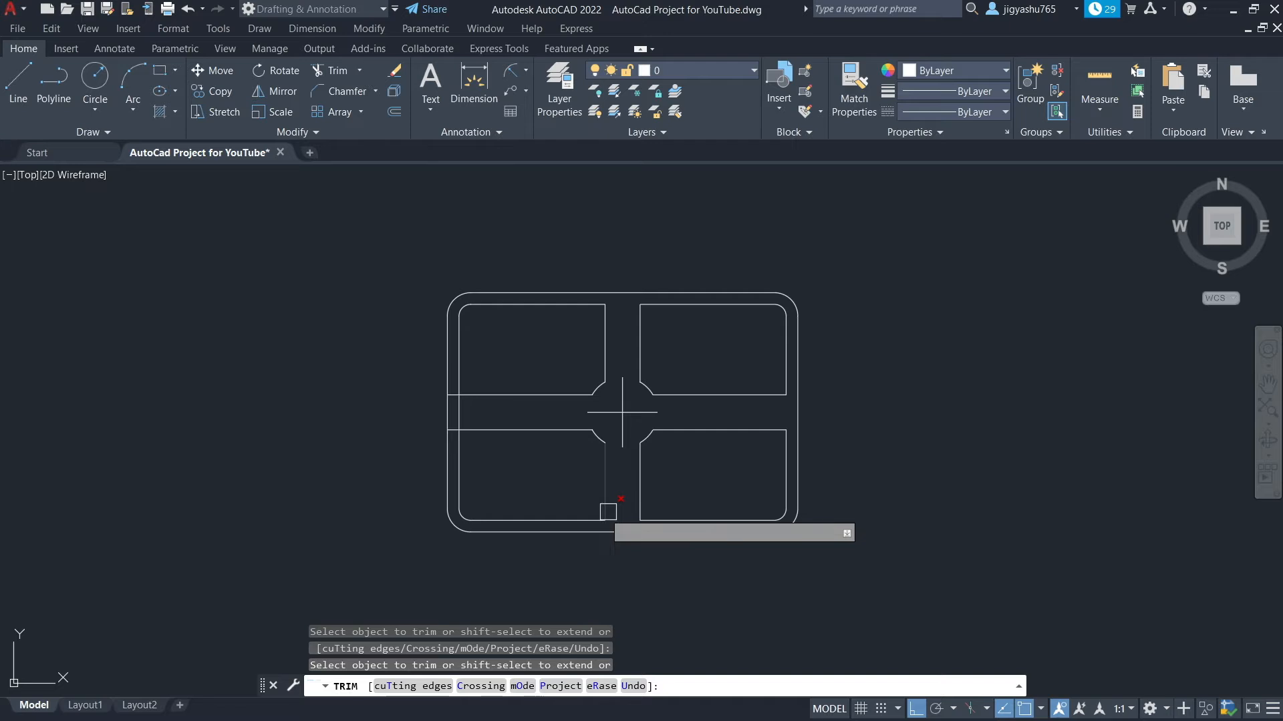
scroll(463, 389, "up", 4)
left_click(470, 355)
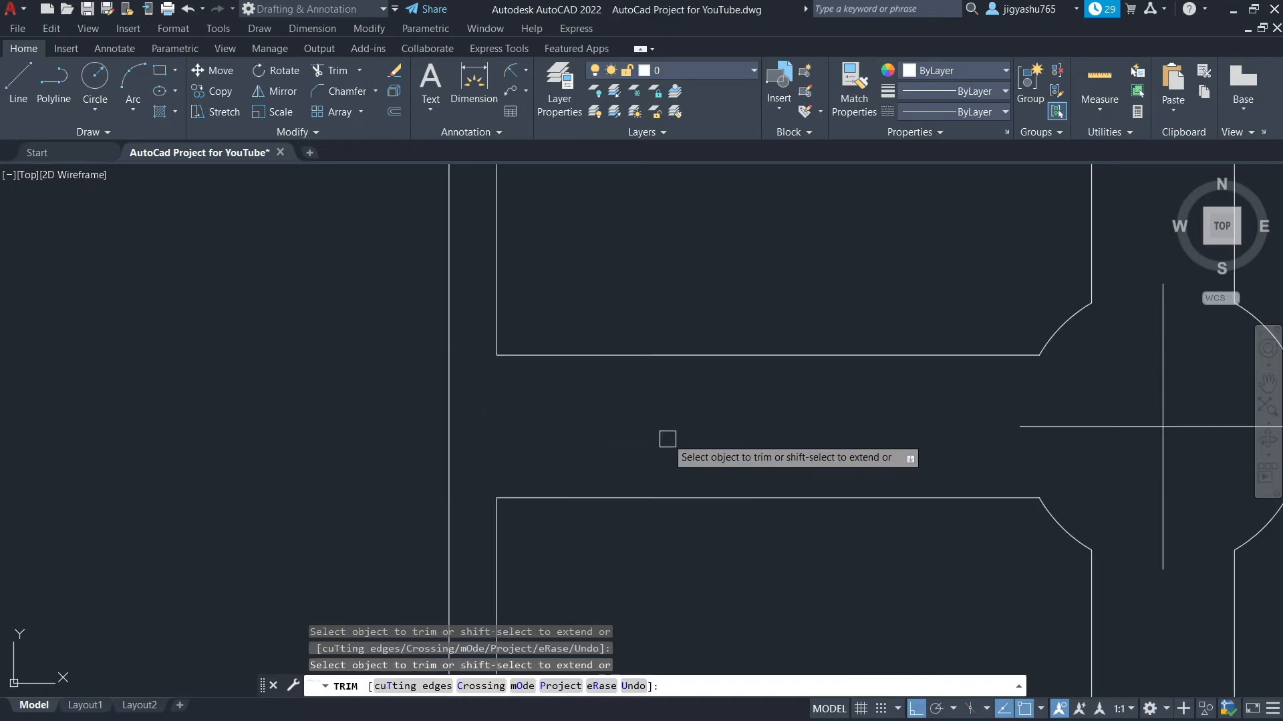
key("Escape")
Draw a circle of radius 4" centered on the intersection of the central cross lines
scroll(829, 409, "down", 3)
scroll(694, 414, "down", 2)
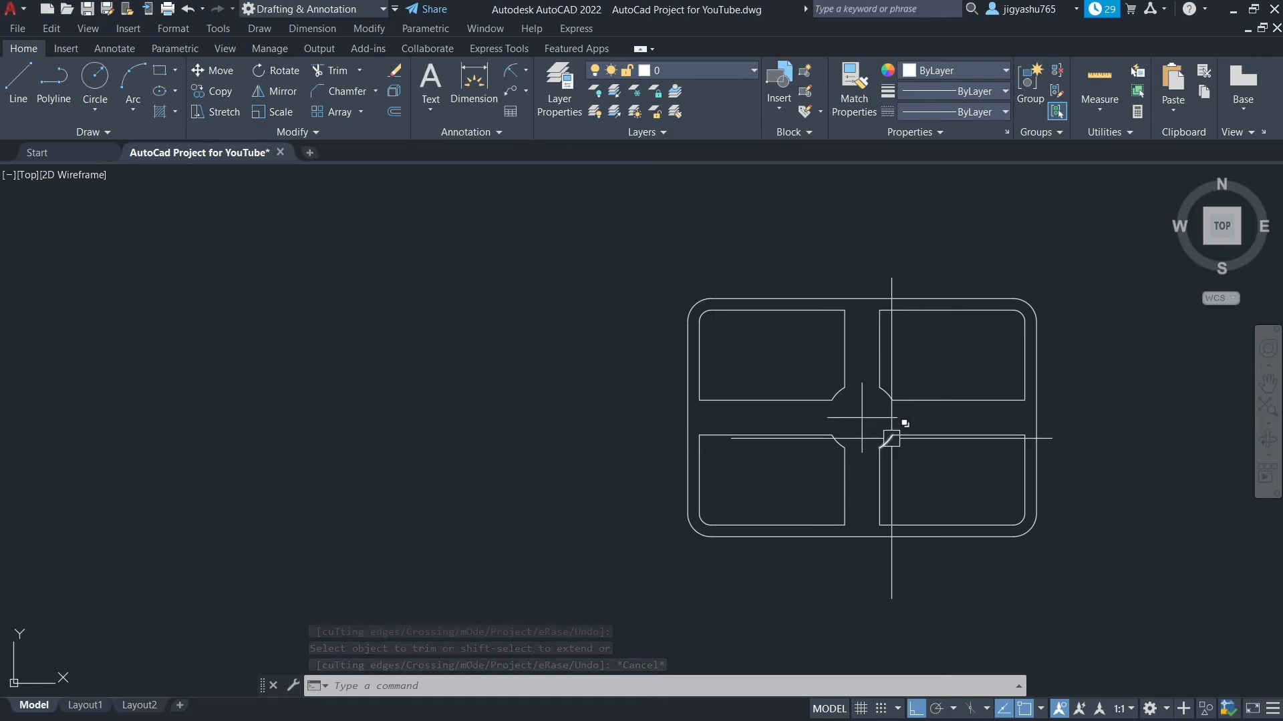
scroll(886, 438, "up", 5)
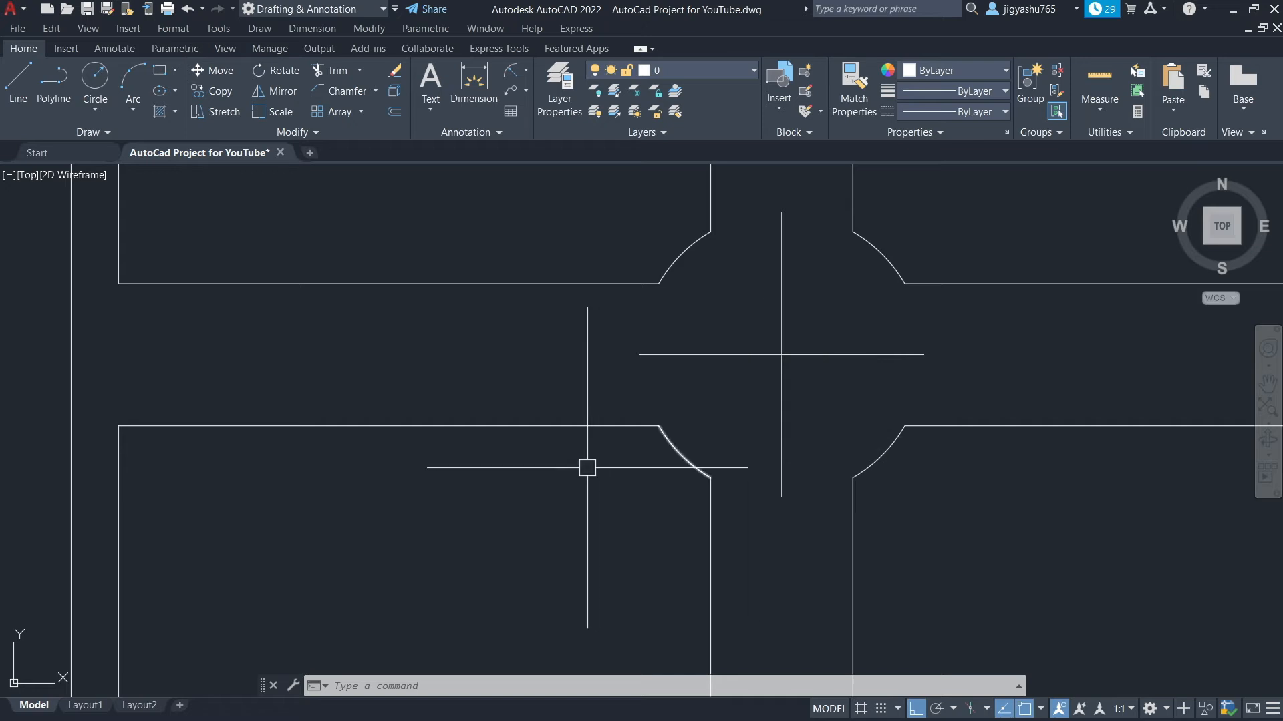
left_click(94, 79)
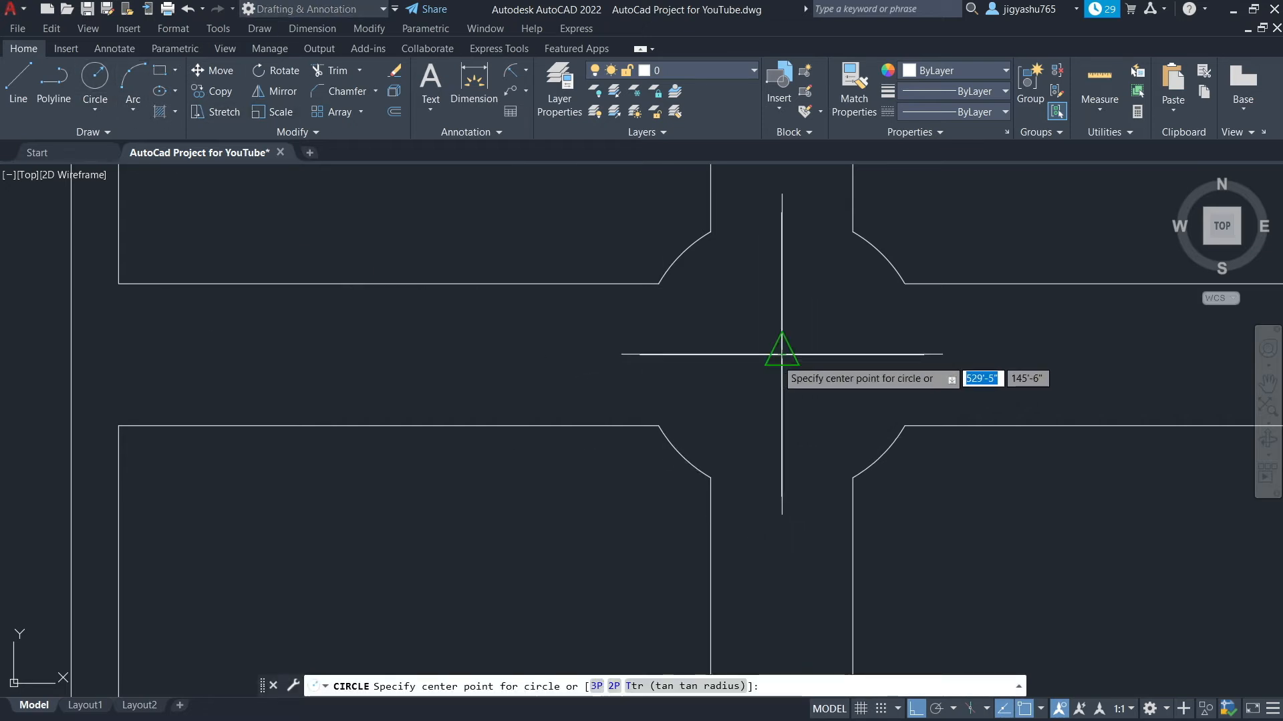
left_click(782, 354)
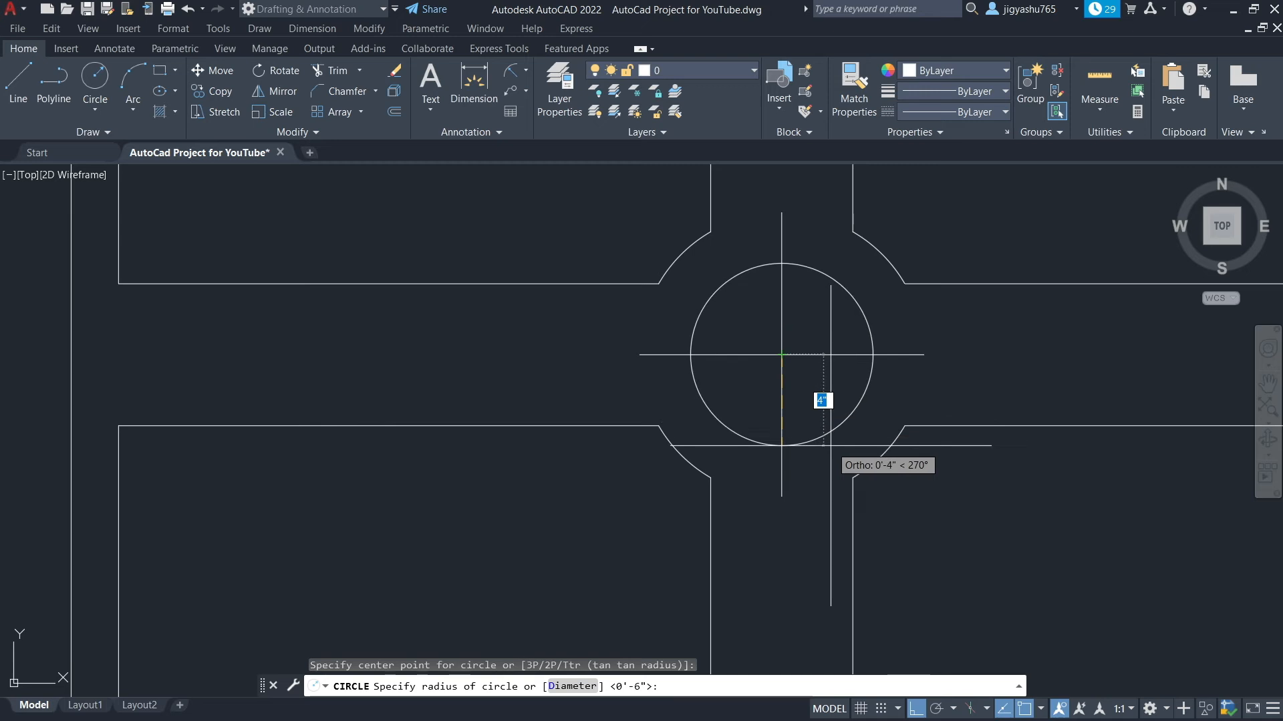
type("4")
key("Return")
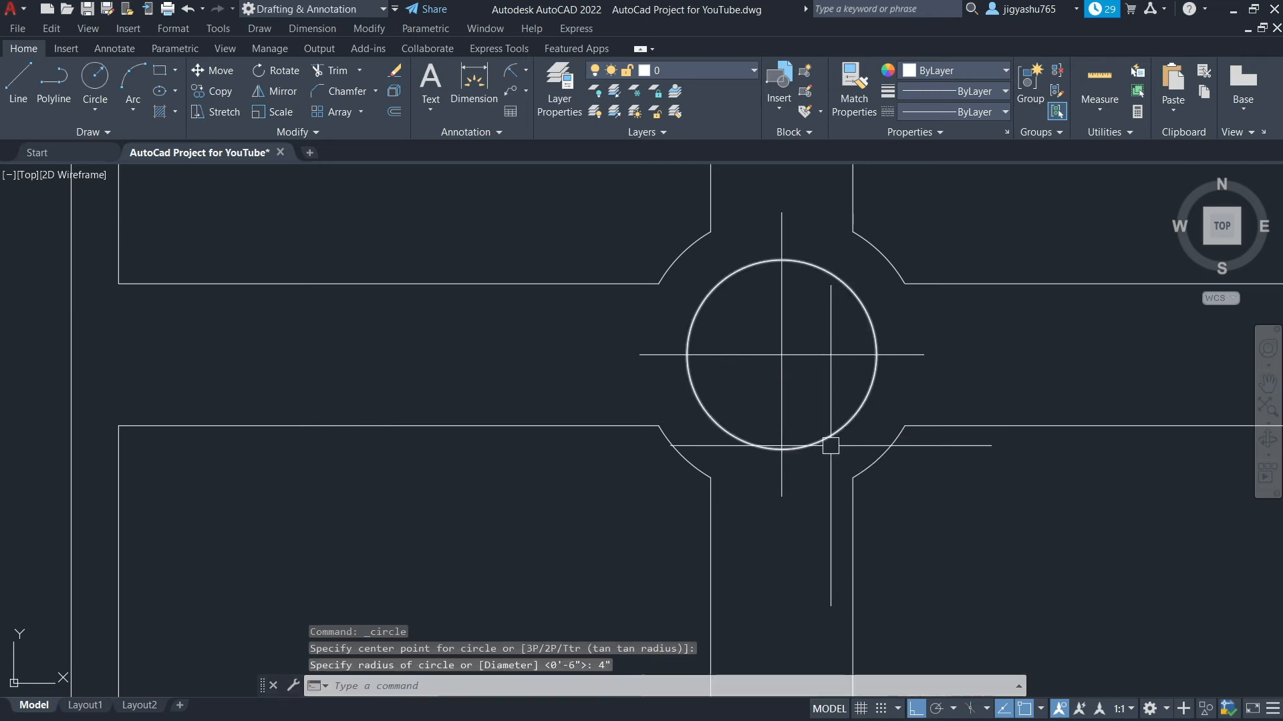
key("Escape")
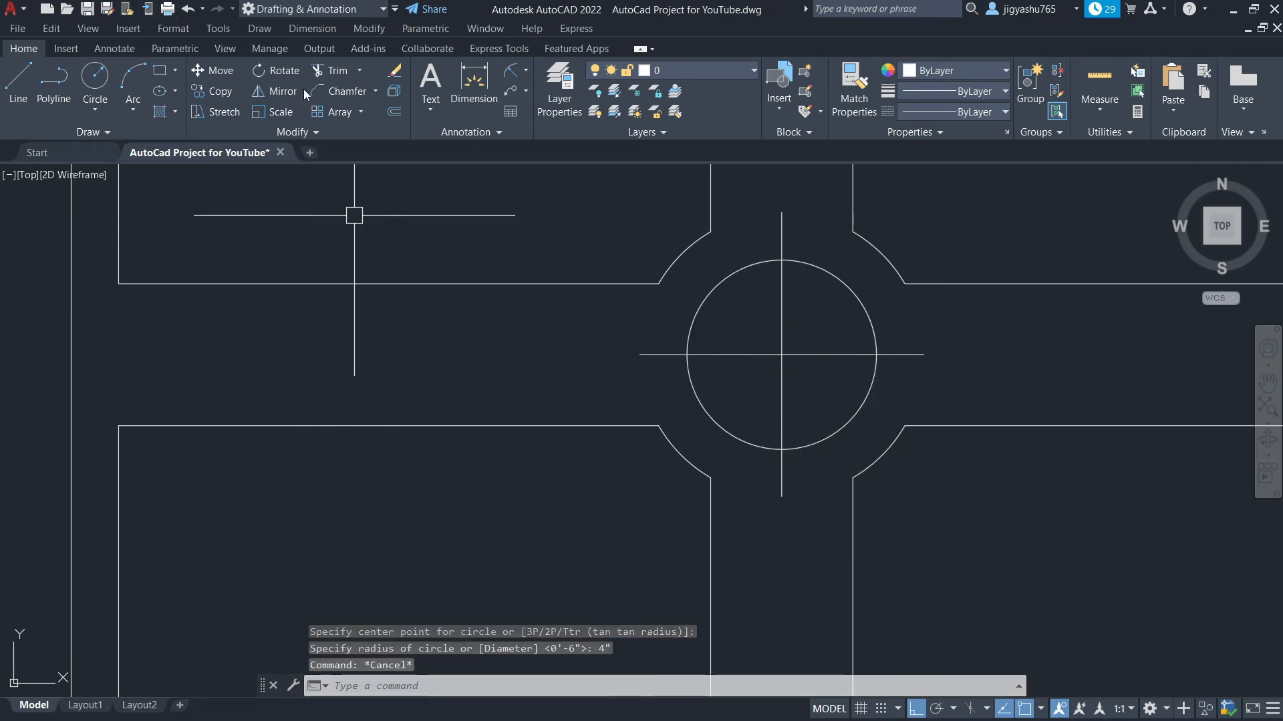
Draw a concentric circle of radius 3" at the same center point
left_click(97, 78)
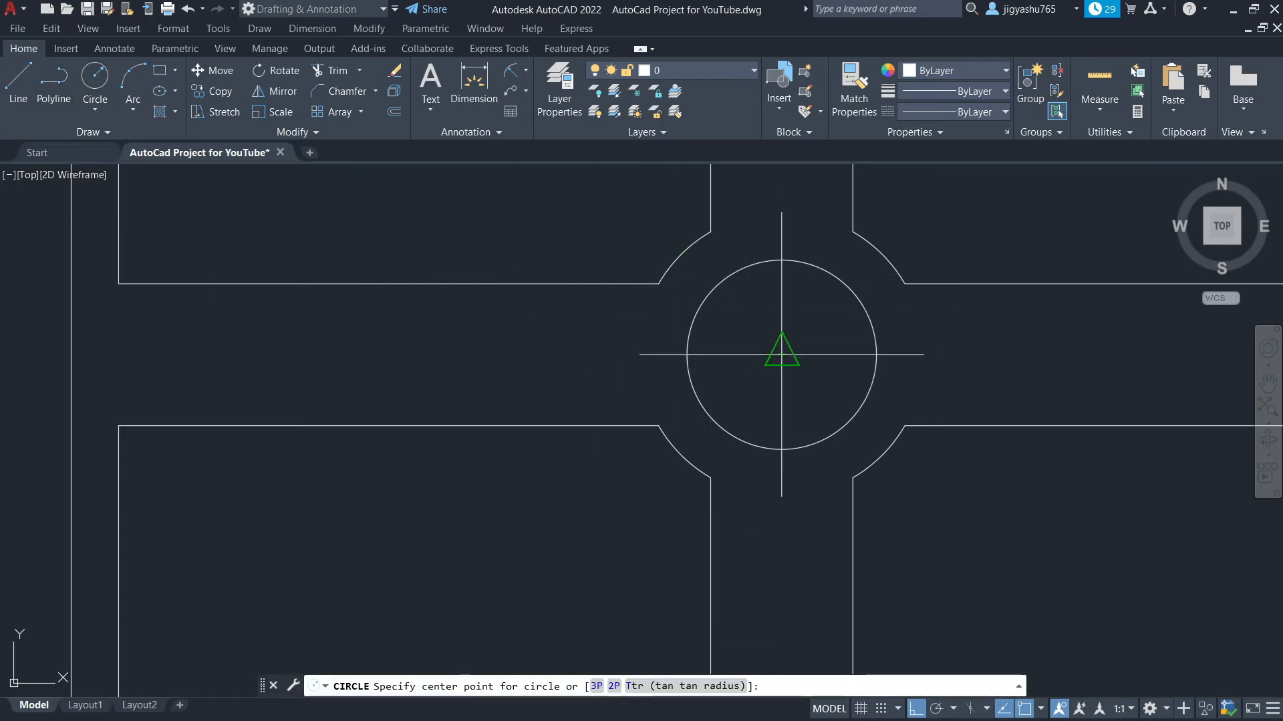
left_click(781, 354)
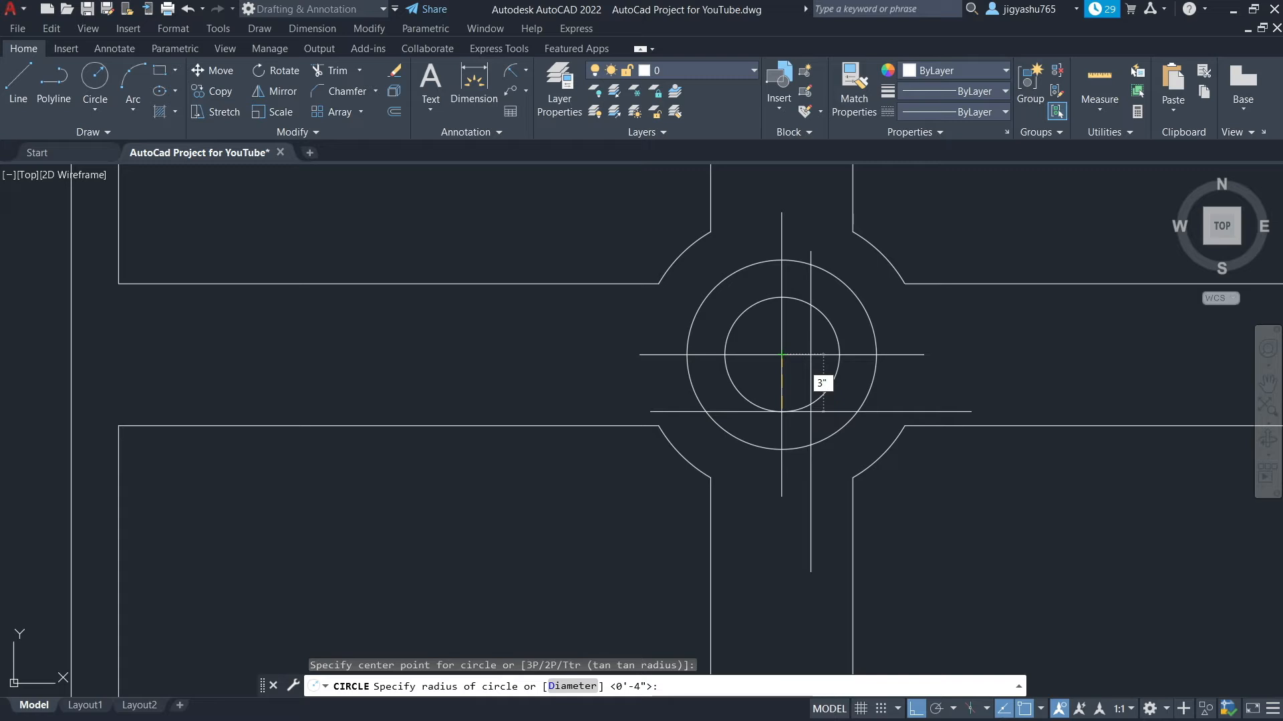
key("Return")
key("Escape")
key("Escape")
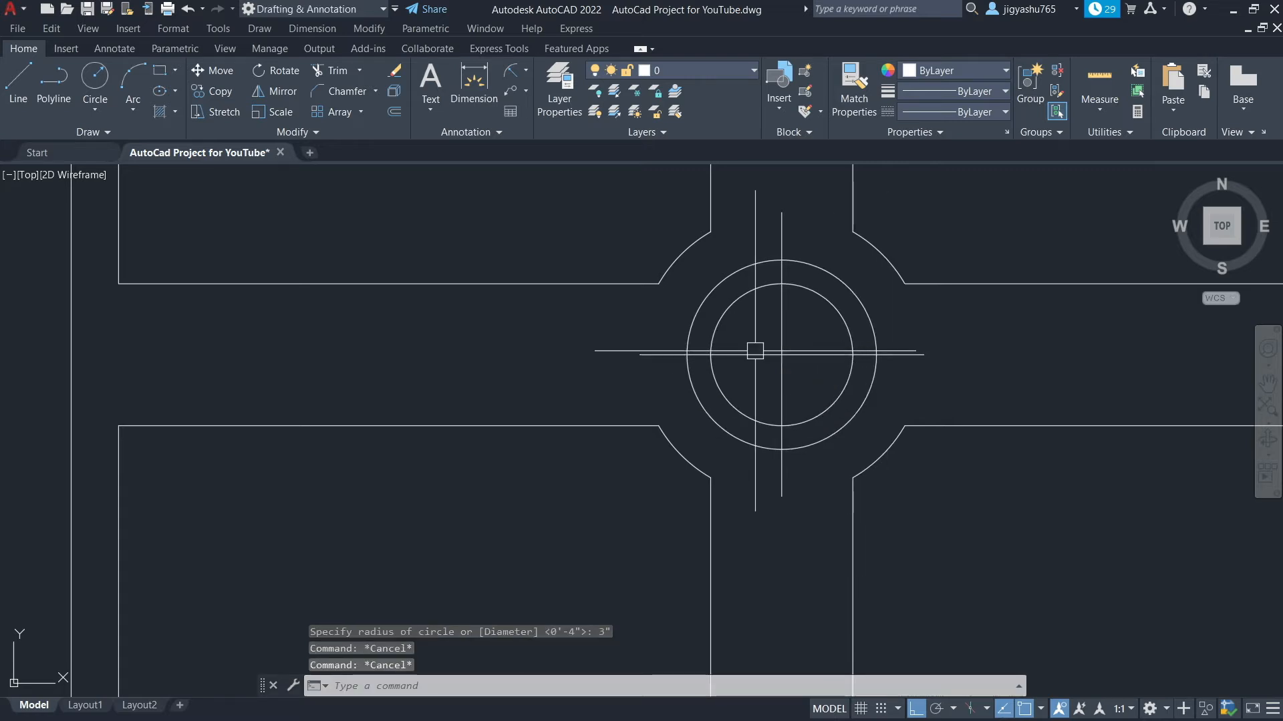
Trim the cross lines inside the inner circle, leaving short spokes between the two circles
left_click(337, 73)
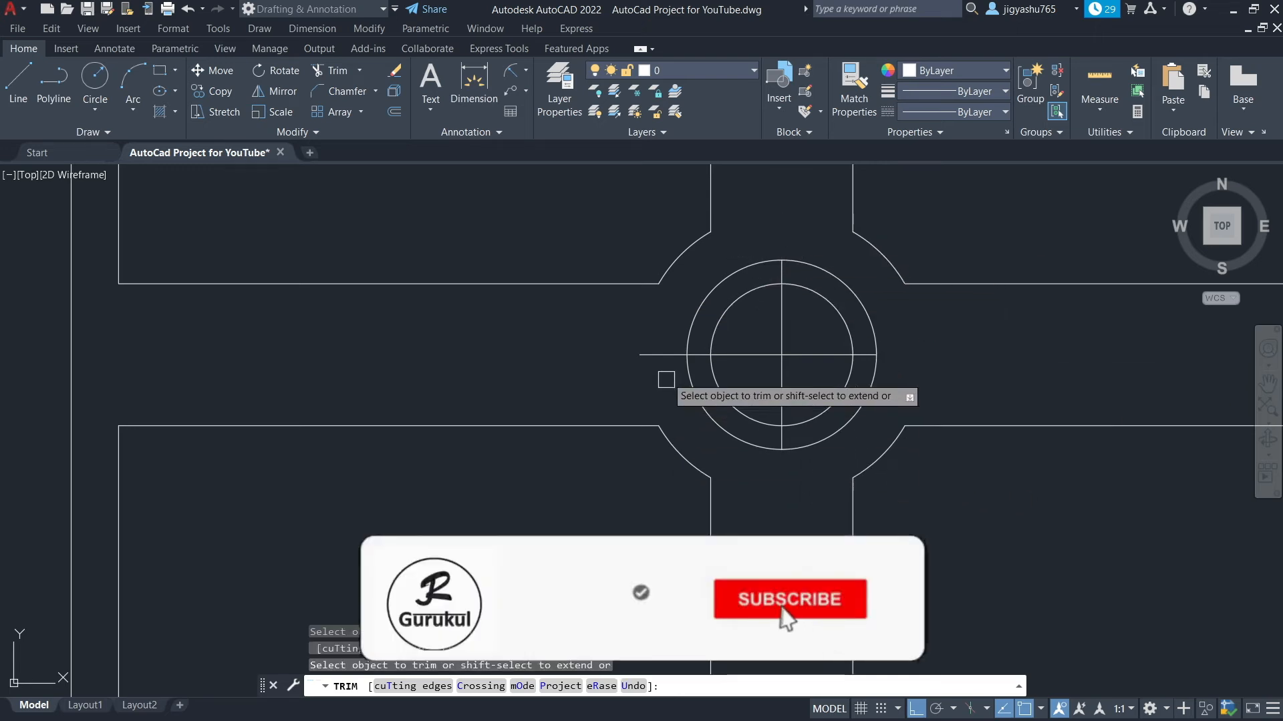
left_click(753, 360)
left_click(783, 328)
left_click(811, 359)
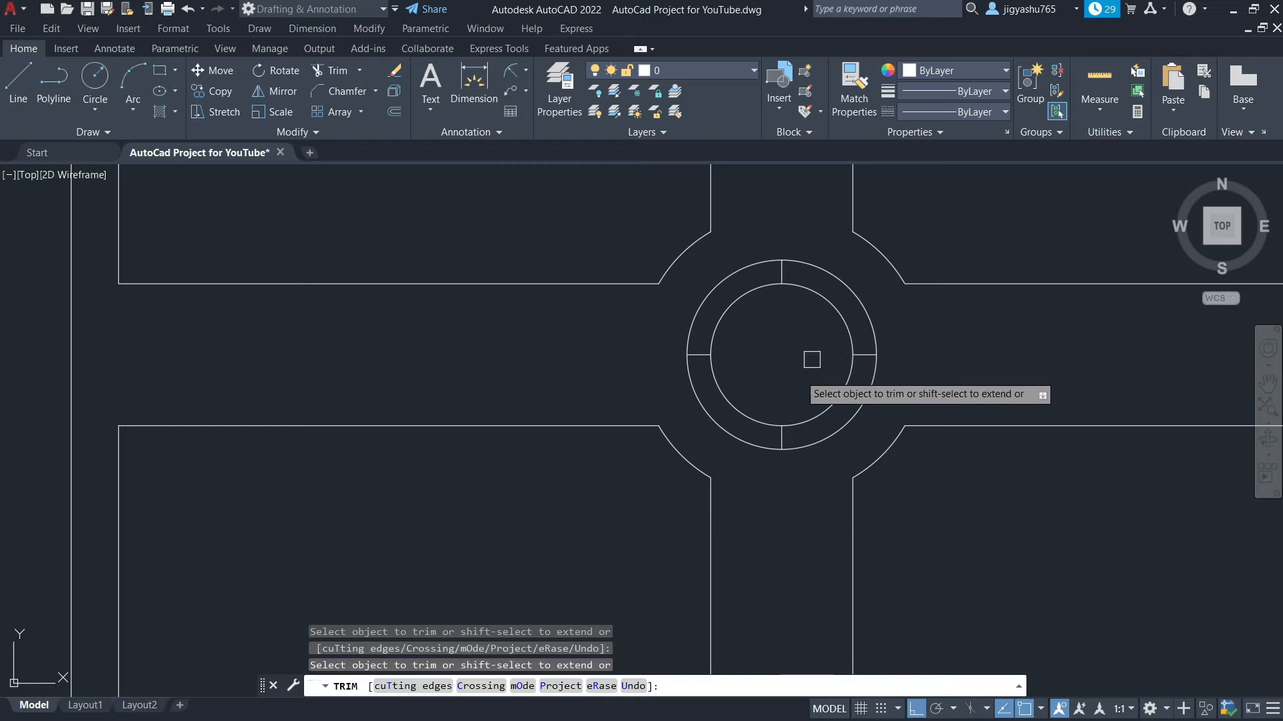
key("Escape")
scroll(893, 401, "down", 4)
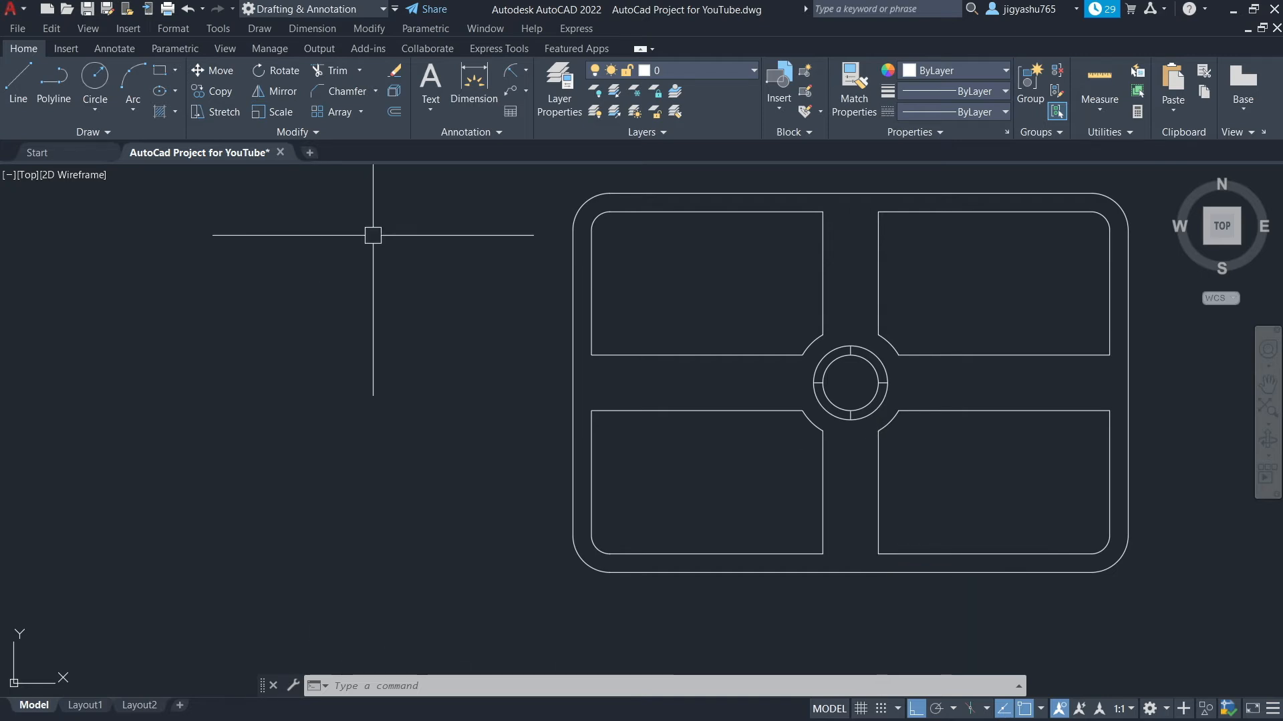
Start Fillet with a 4" radius in multiple mode and round the lower-right panel's two corners beside the cross lines
left_click(372, 94)
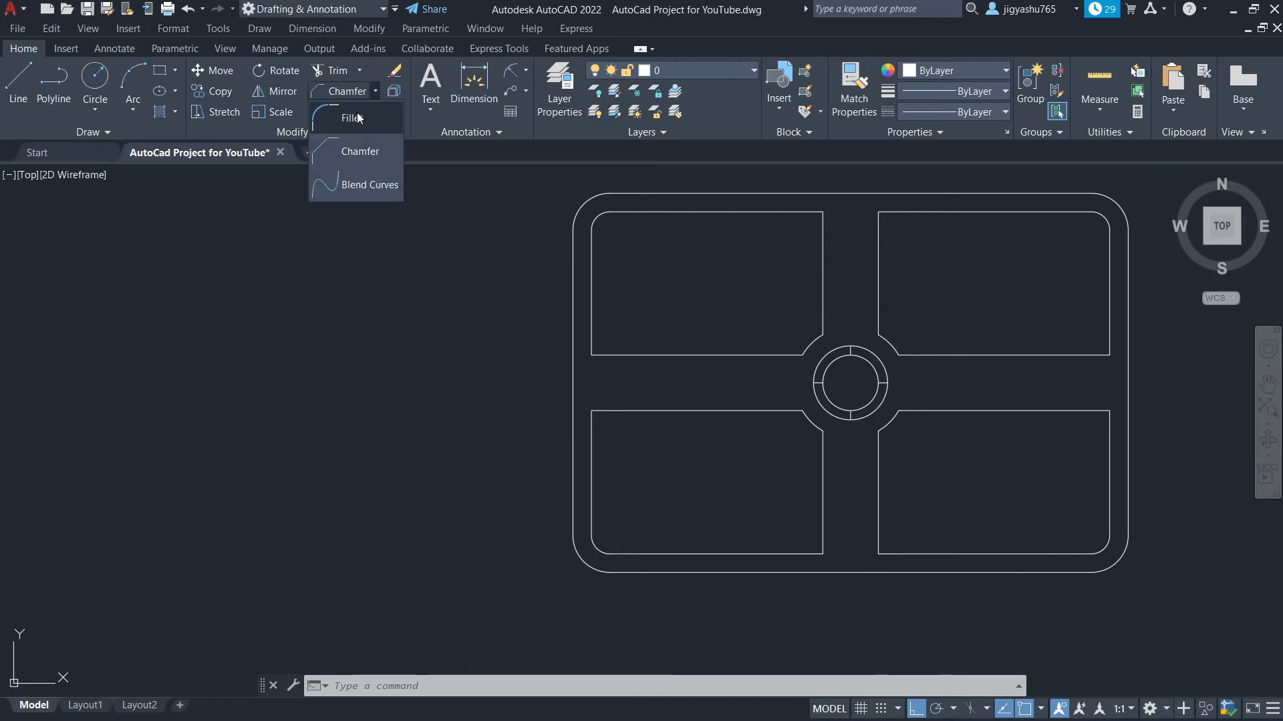
left_click(351, 120)
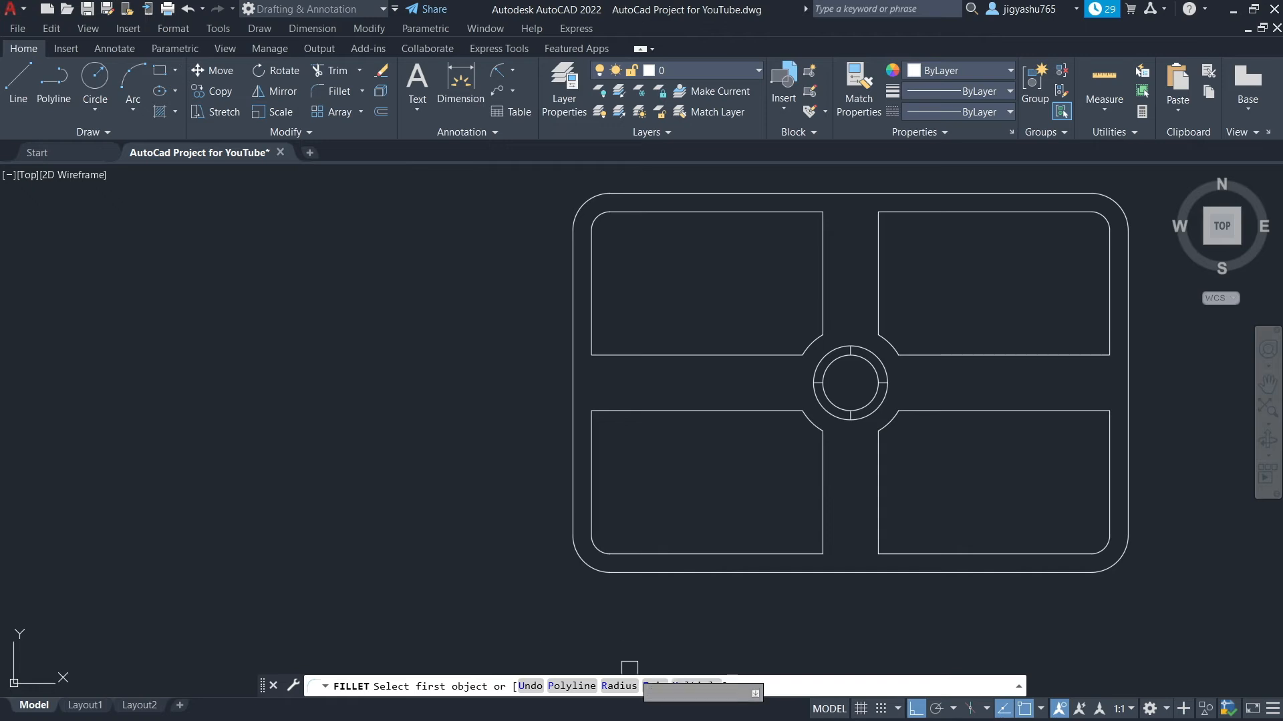
left_click(618, 687)
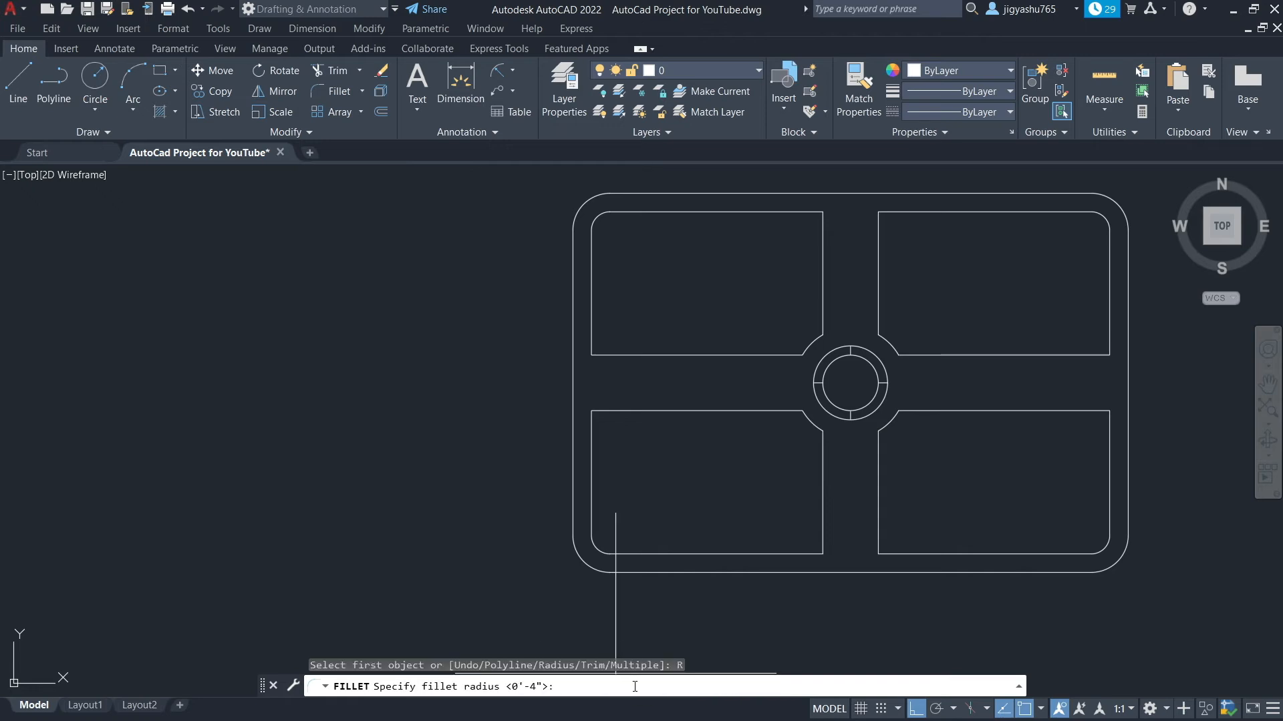
key("Return")
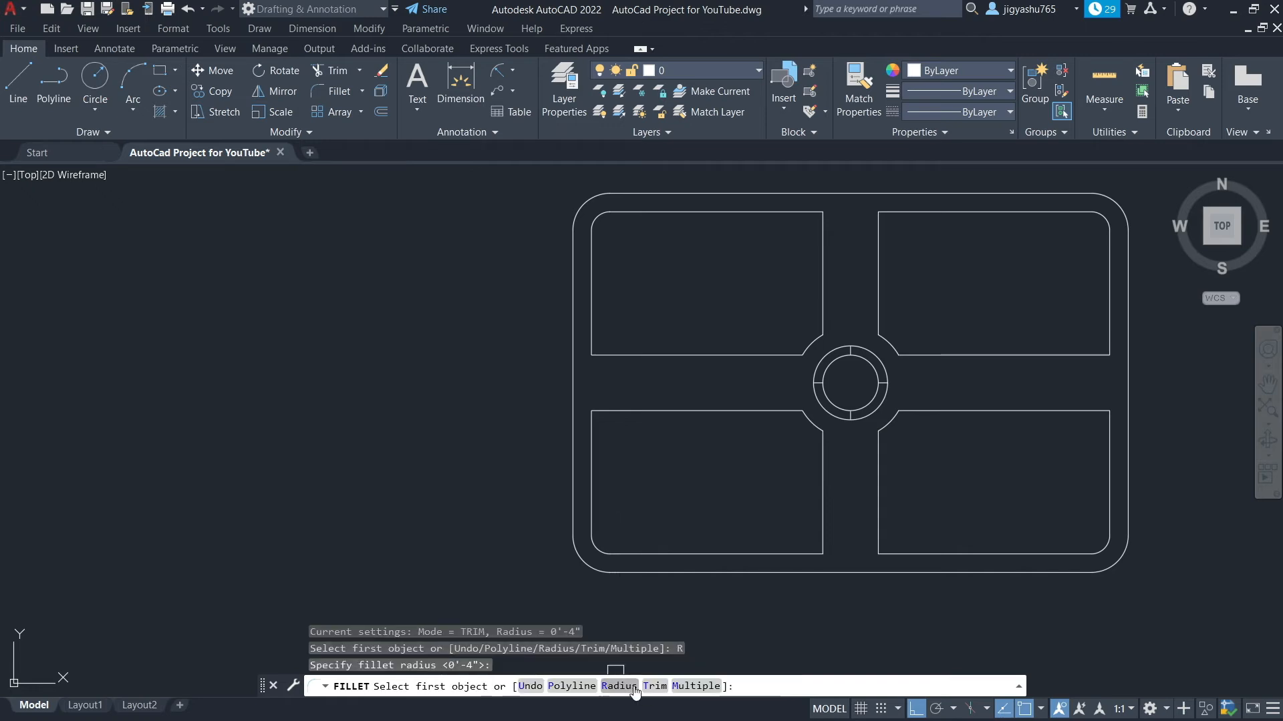
left_click(688, 687)
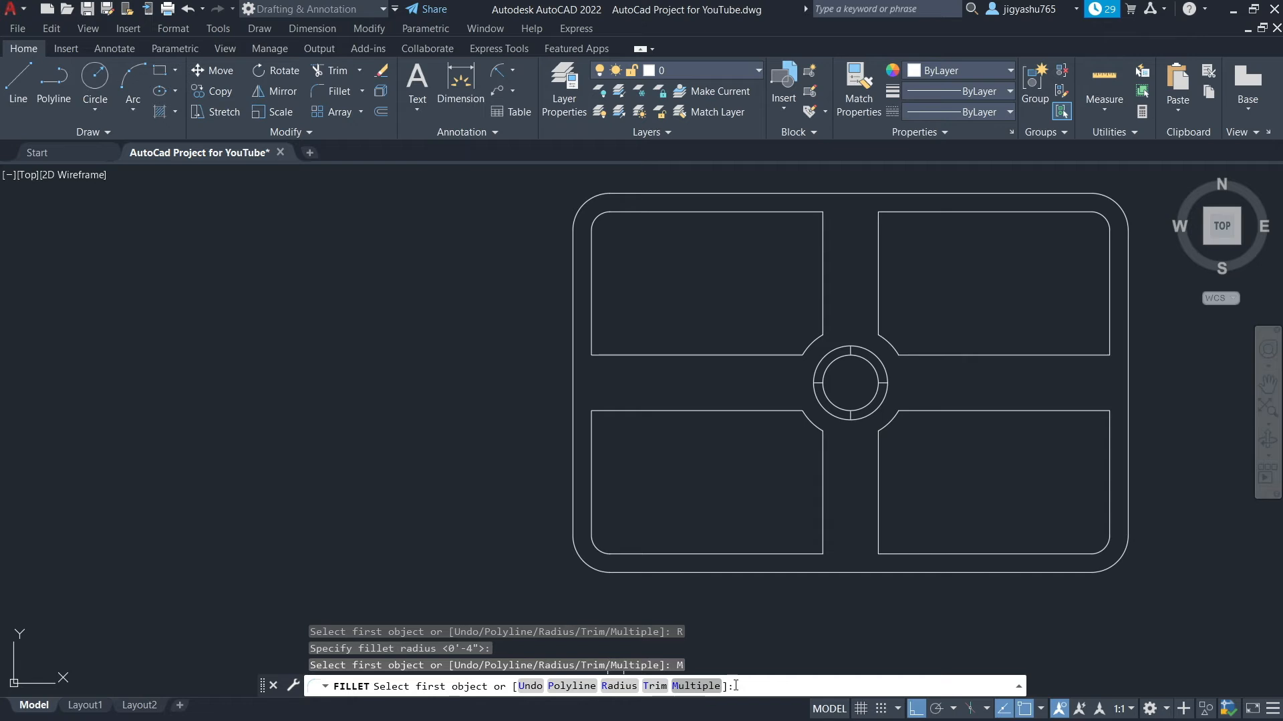
left_click(1108, 452)
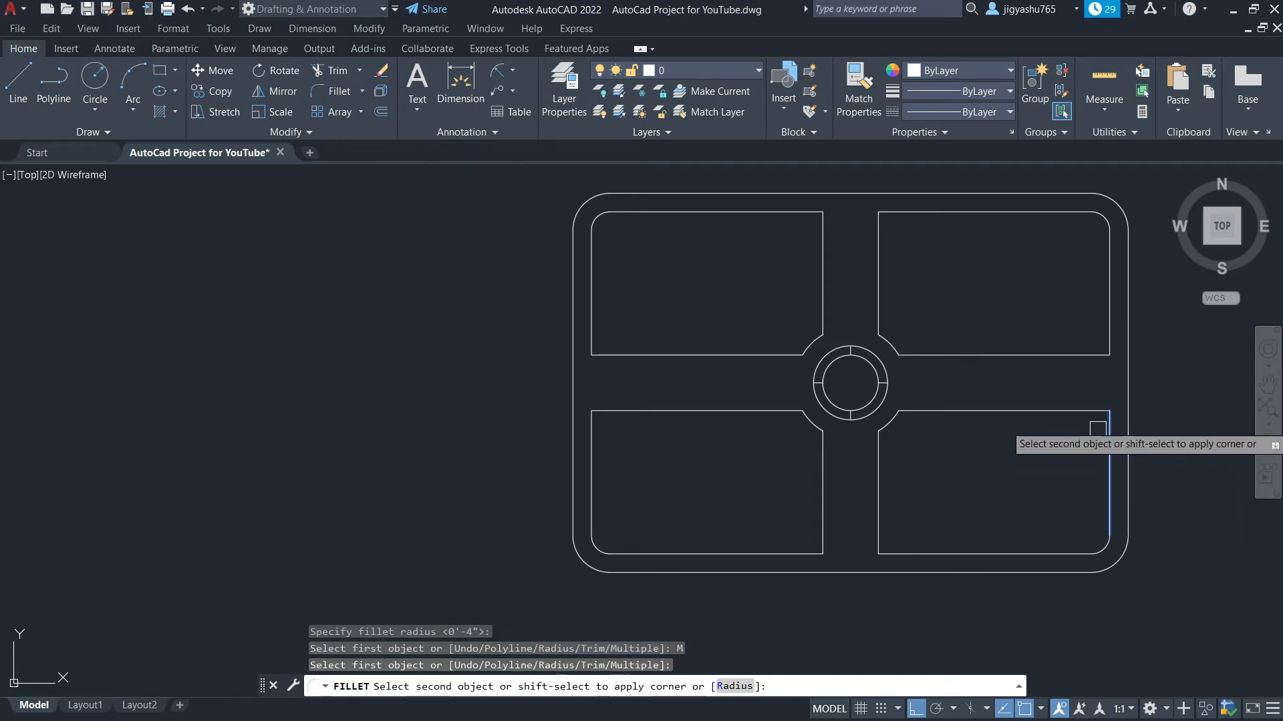
left_click(1070, 415)
left_click(878, 515)
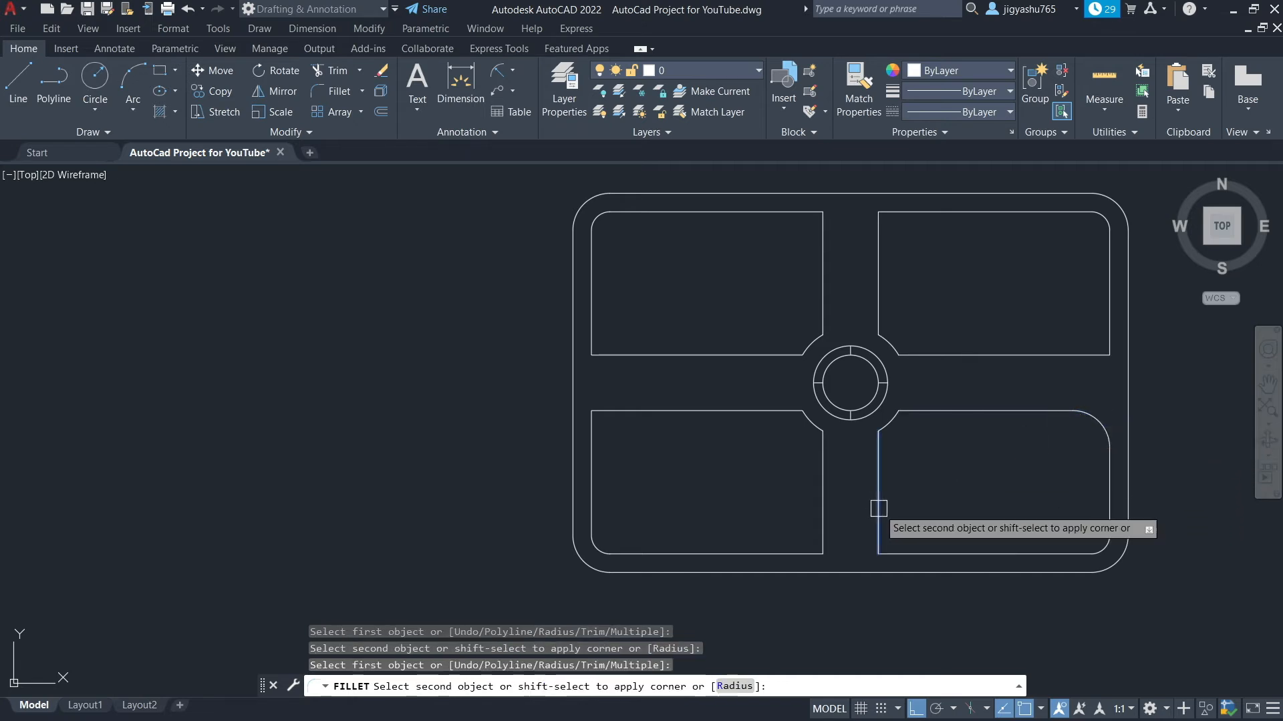
left_click(924, 560)
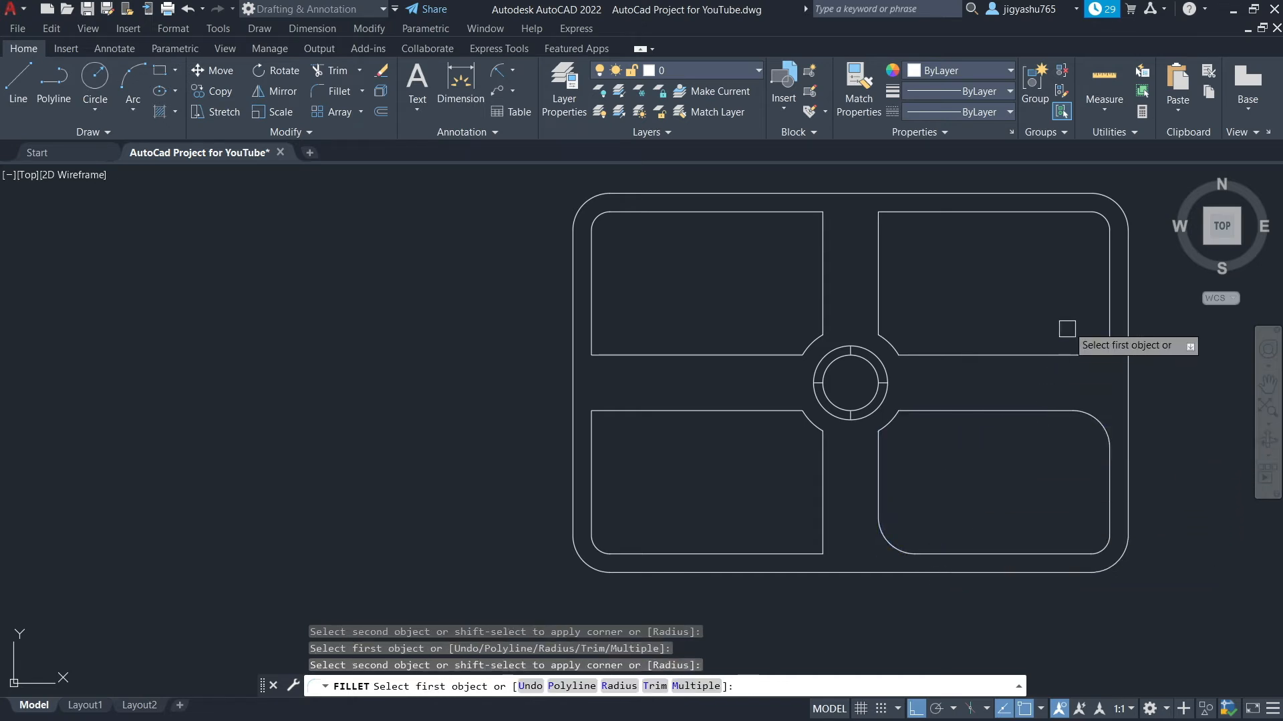
Fillet the remaining inner corners of the upper-right and upper-left panels with the same 4" radius
left_click(1022, 356)
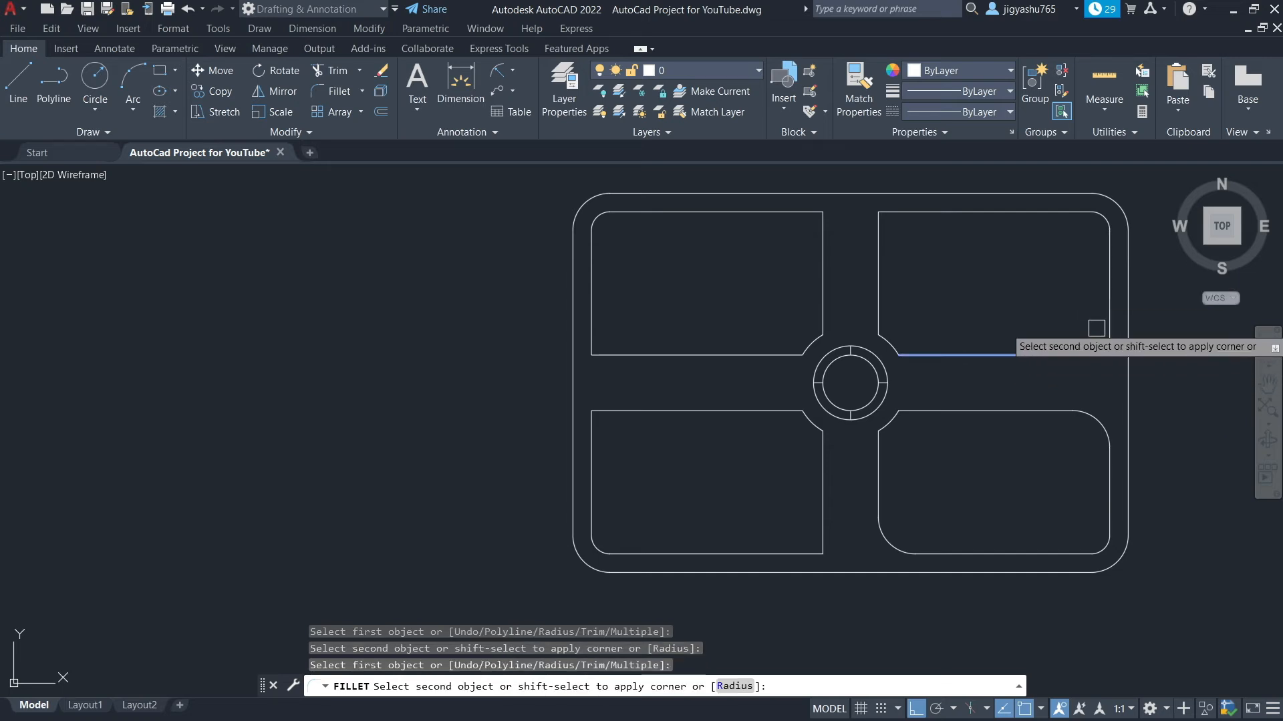
left_click(1105, 306)
left_click(875, 258)
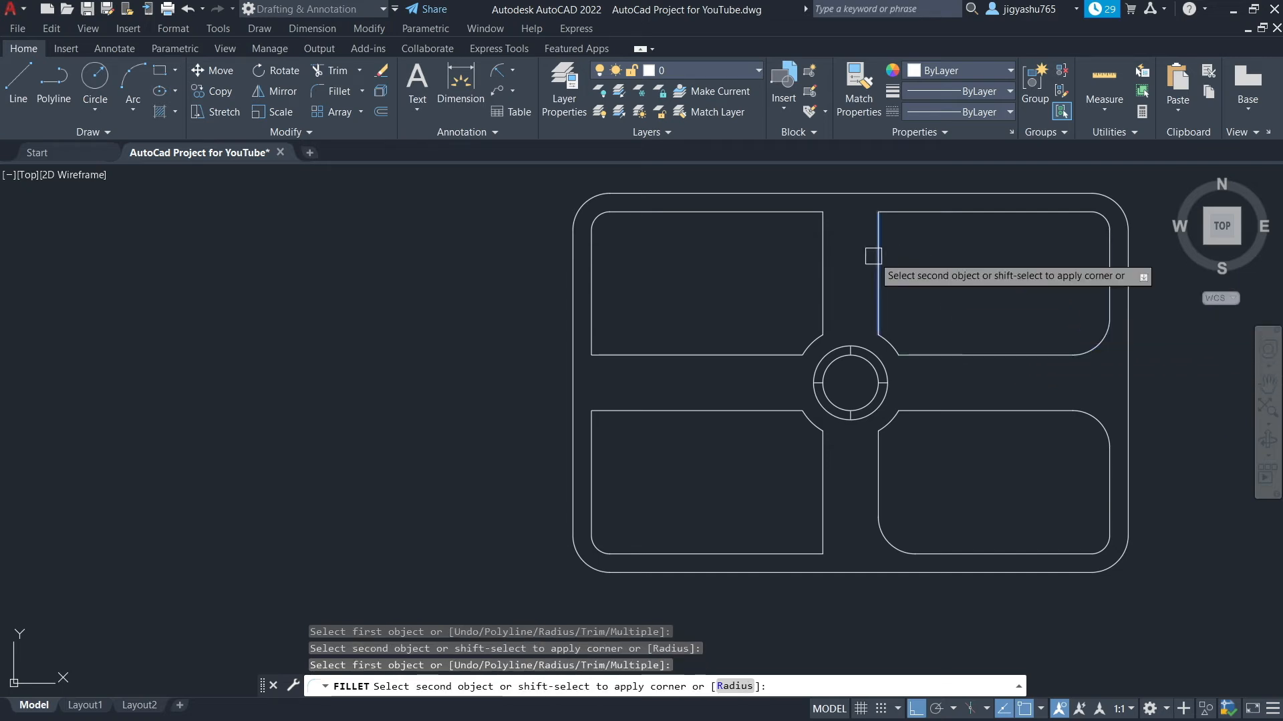
left_click(934, 208)
left_click(823, 240)
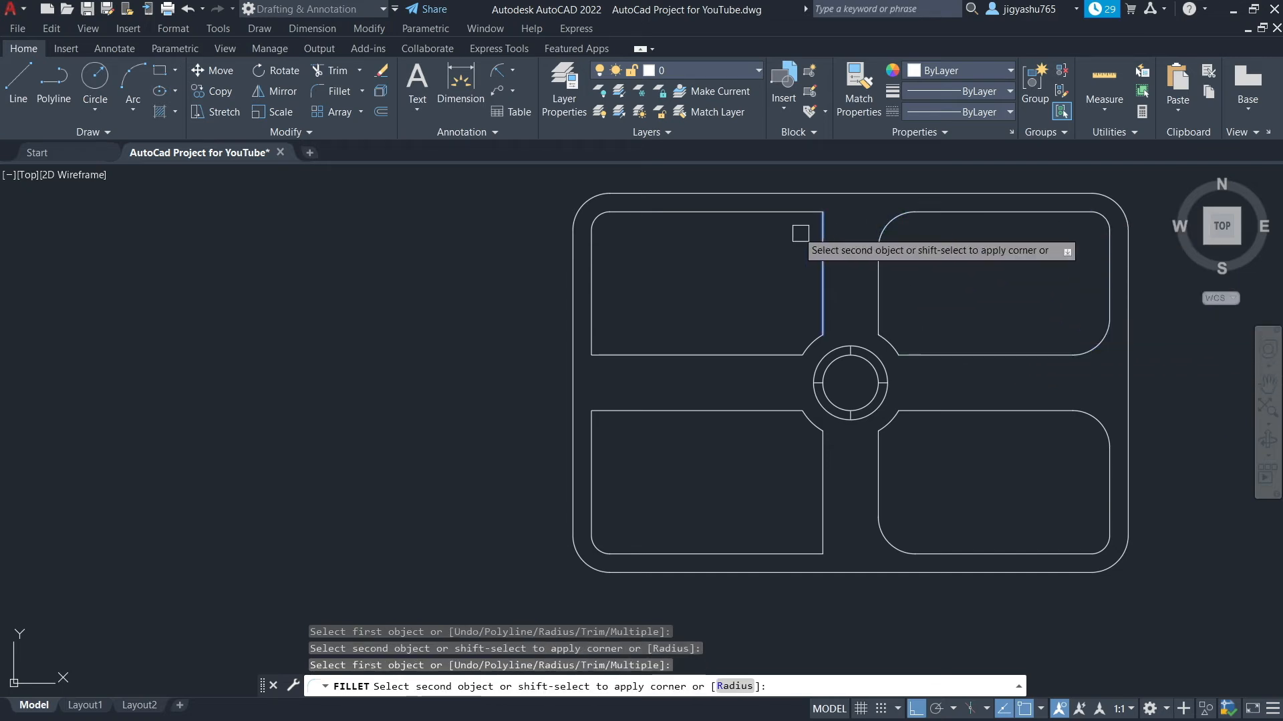
left_click(762, 215)
left_click(593, 314)
left_click(648, 354)
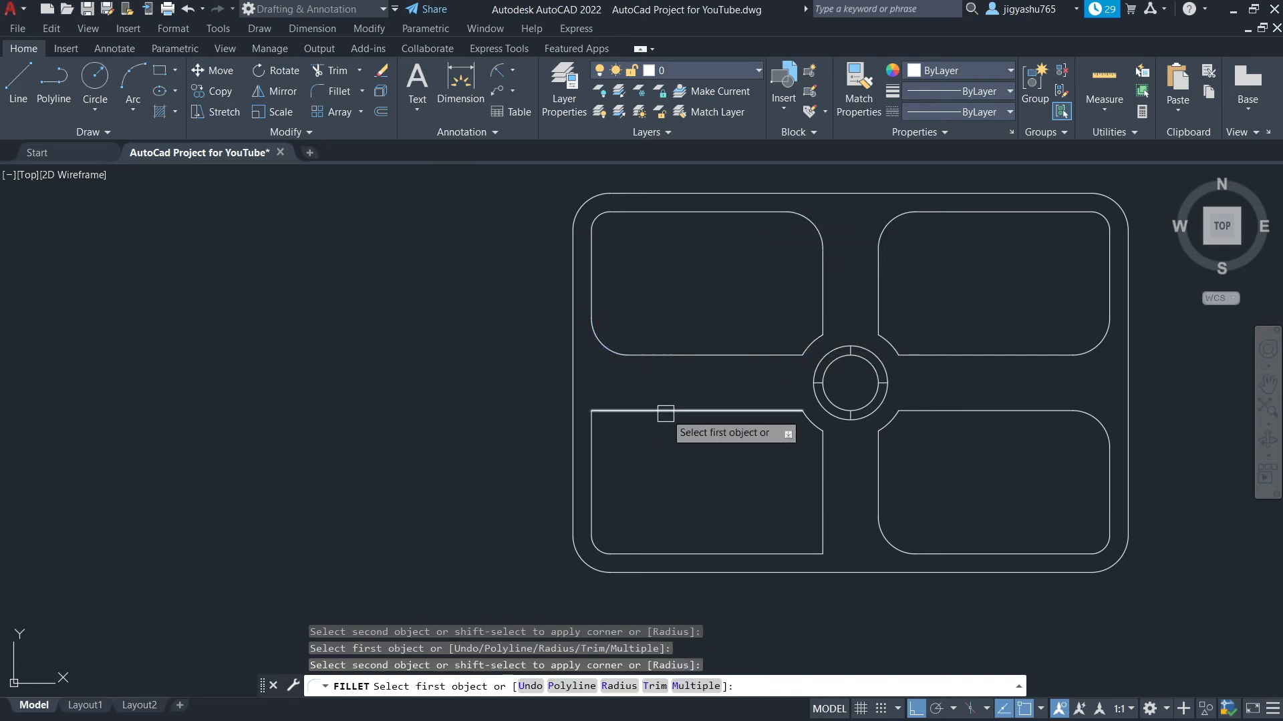
Fillet the lower-left panel's two remaining corners and exit the Fillet command
left_click(660, 410)
left_click(592, 450)
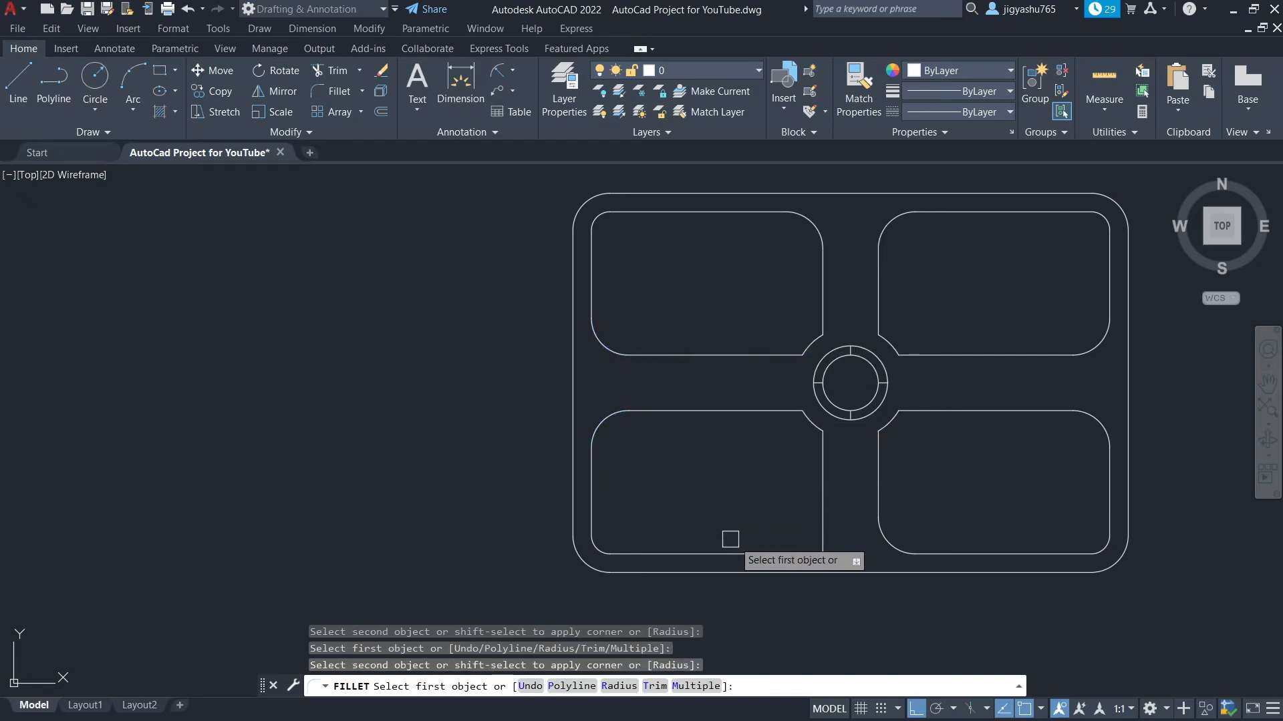
left_click(746, 554)
left_click(821, 493)
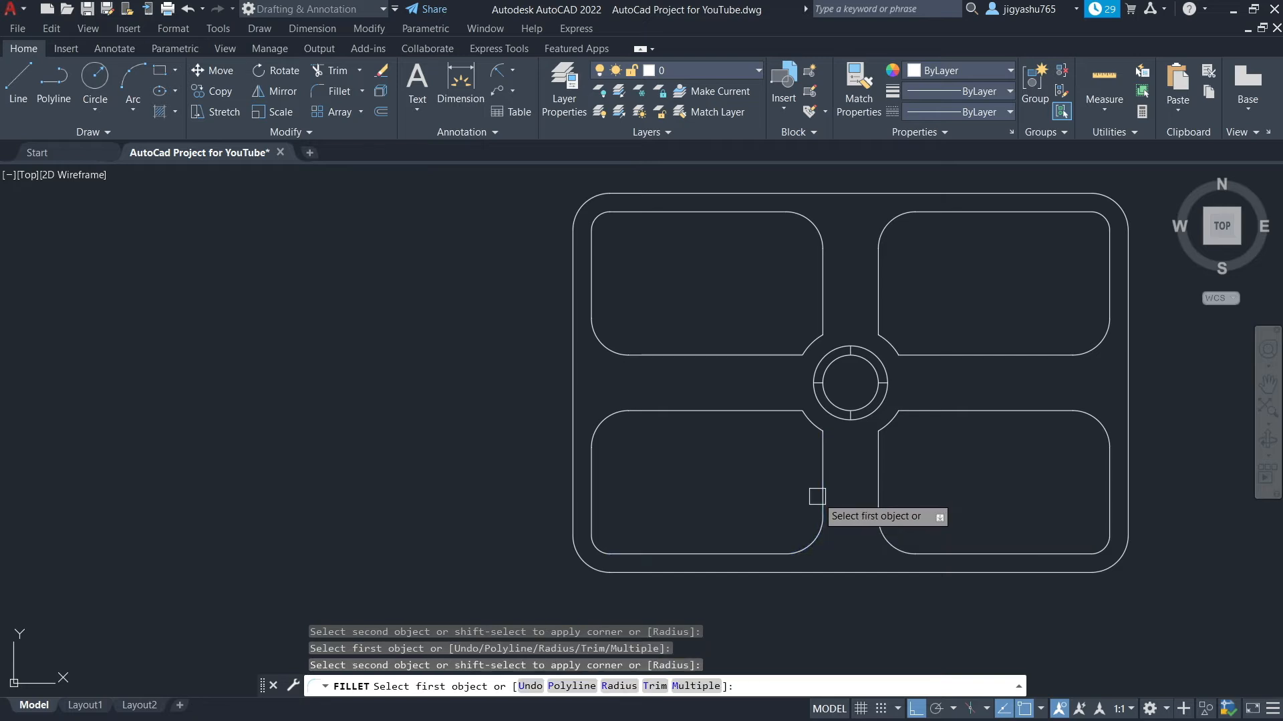
key("Escape")
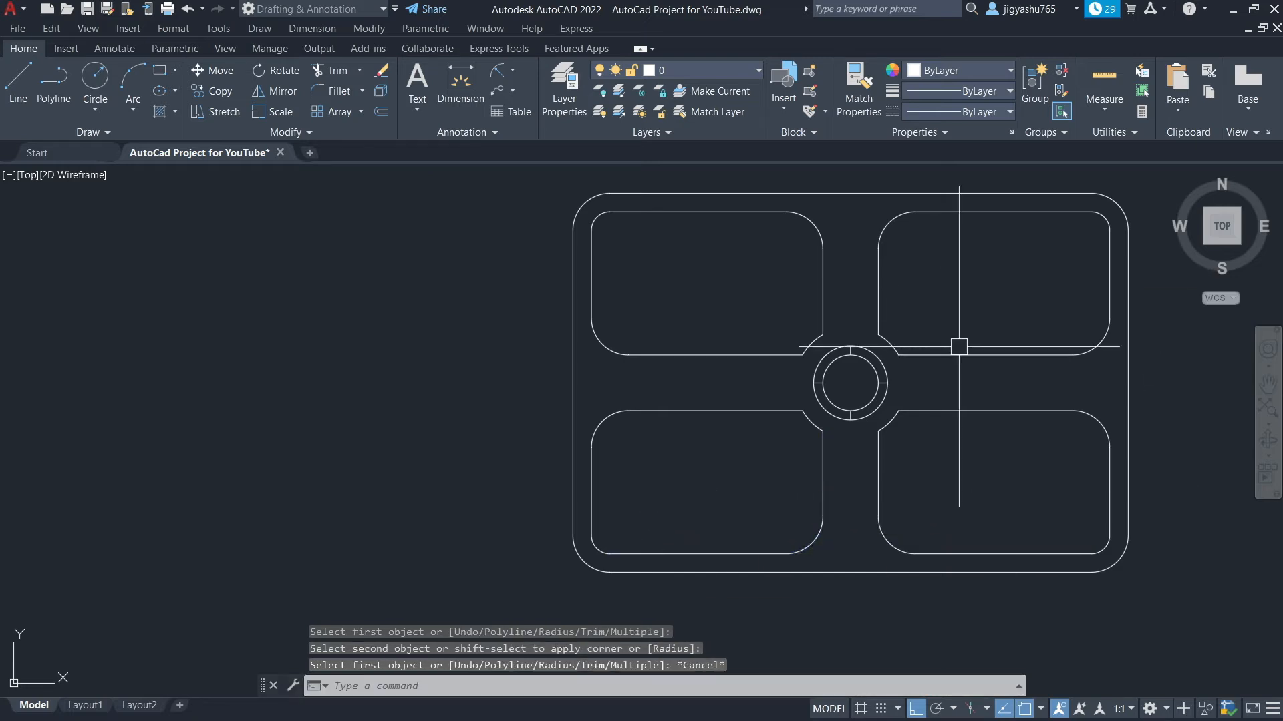
Copy the three diagonal lines from the reference sketch into the upper-left panel of the design
scroll(501, 399, "down", 2)
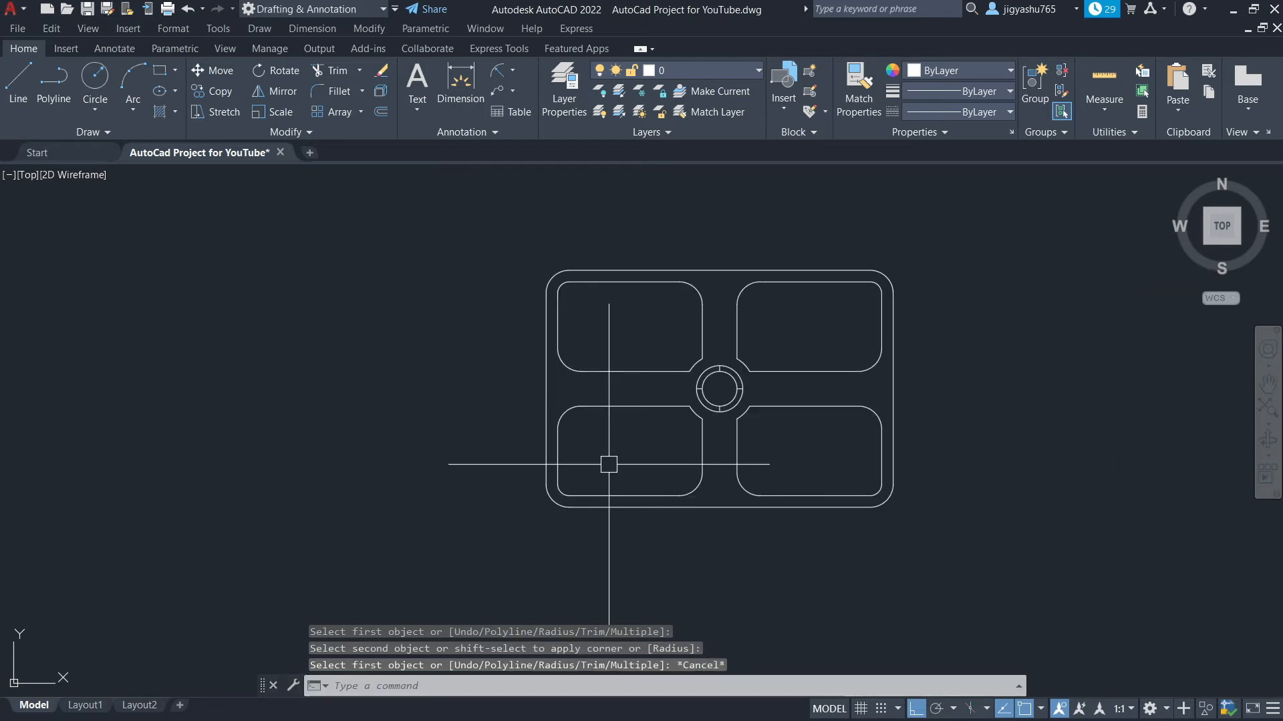
scroll(711, 553, "down", 4)
scroll(473, 294, "up", 5)
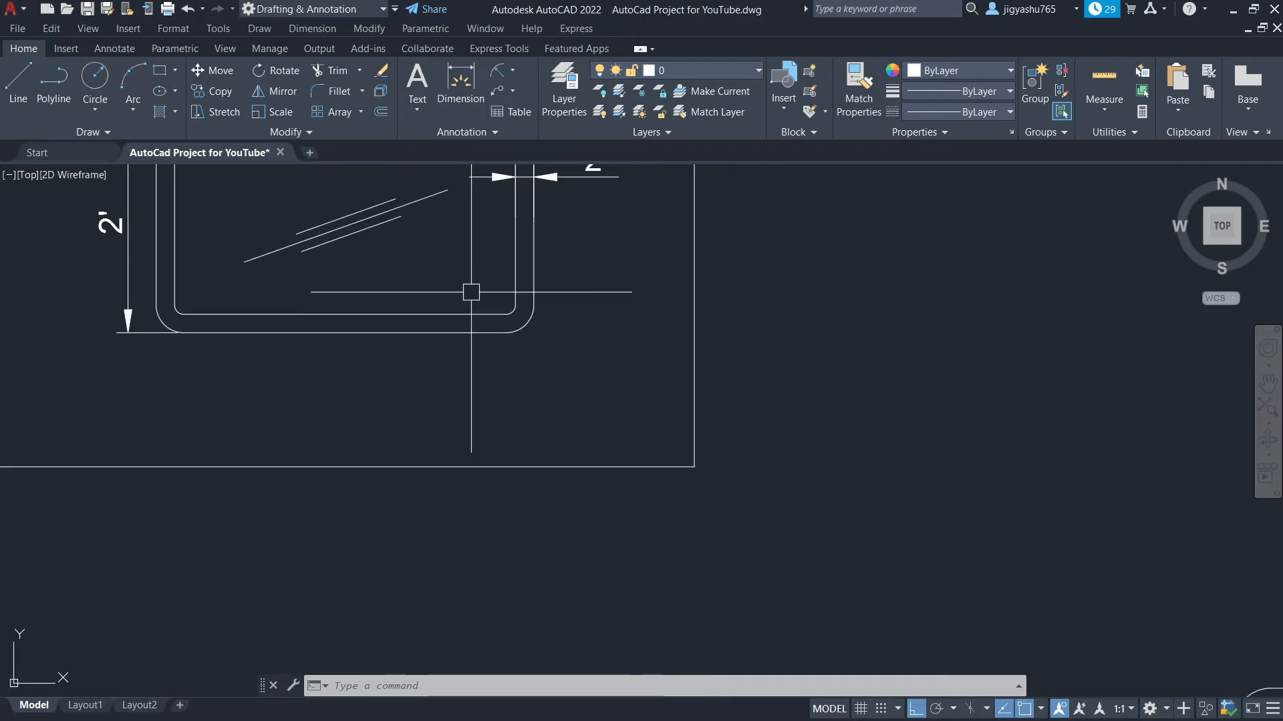
scroll(488, 495, "down", 3)
scroll(426, 393, "up", 5)
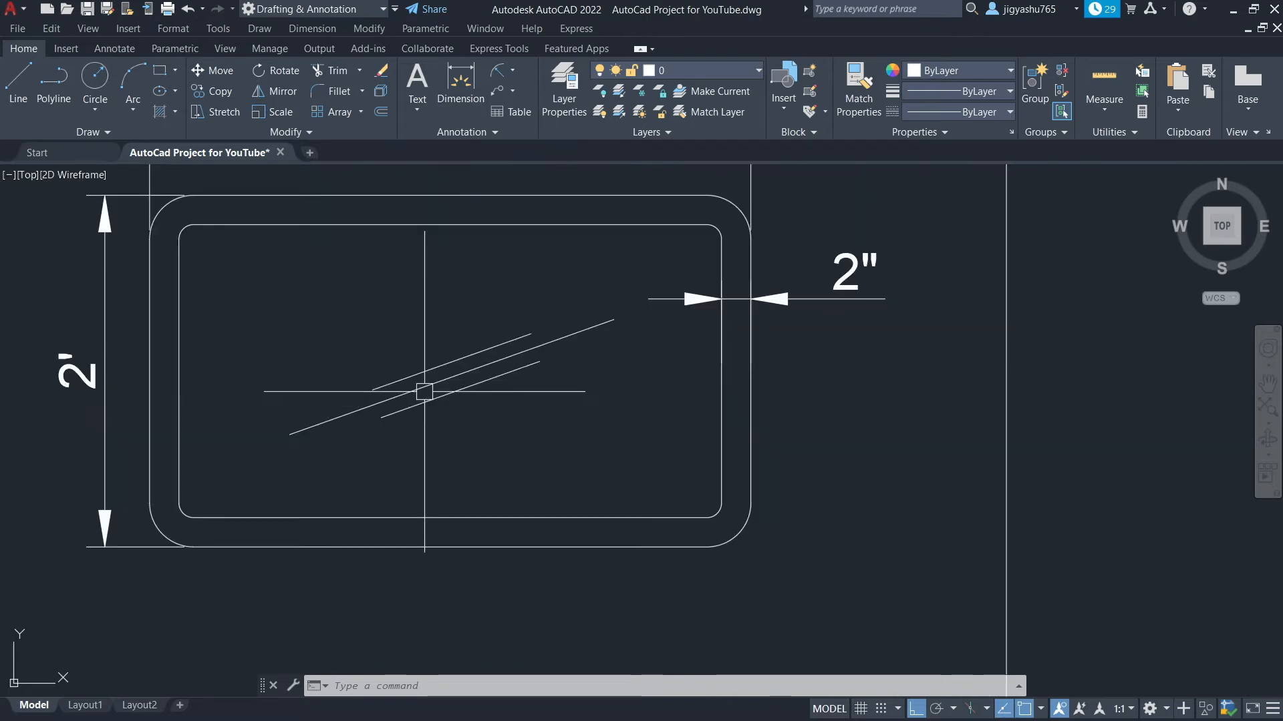
left_click(487, 366)
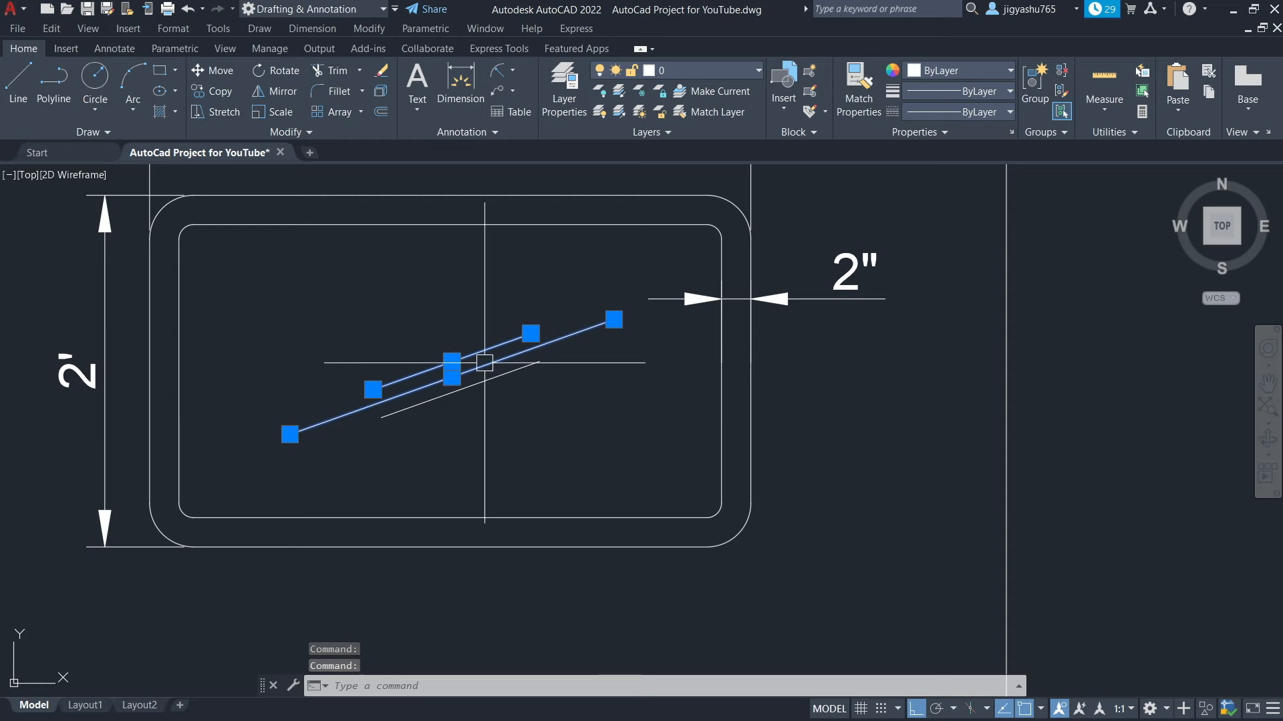
left_click(482, 385)
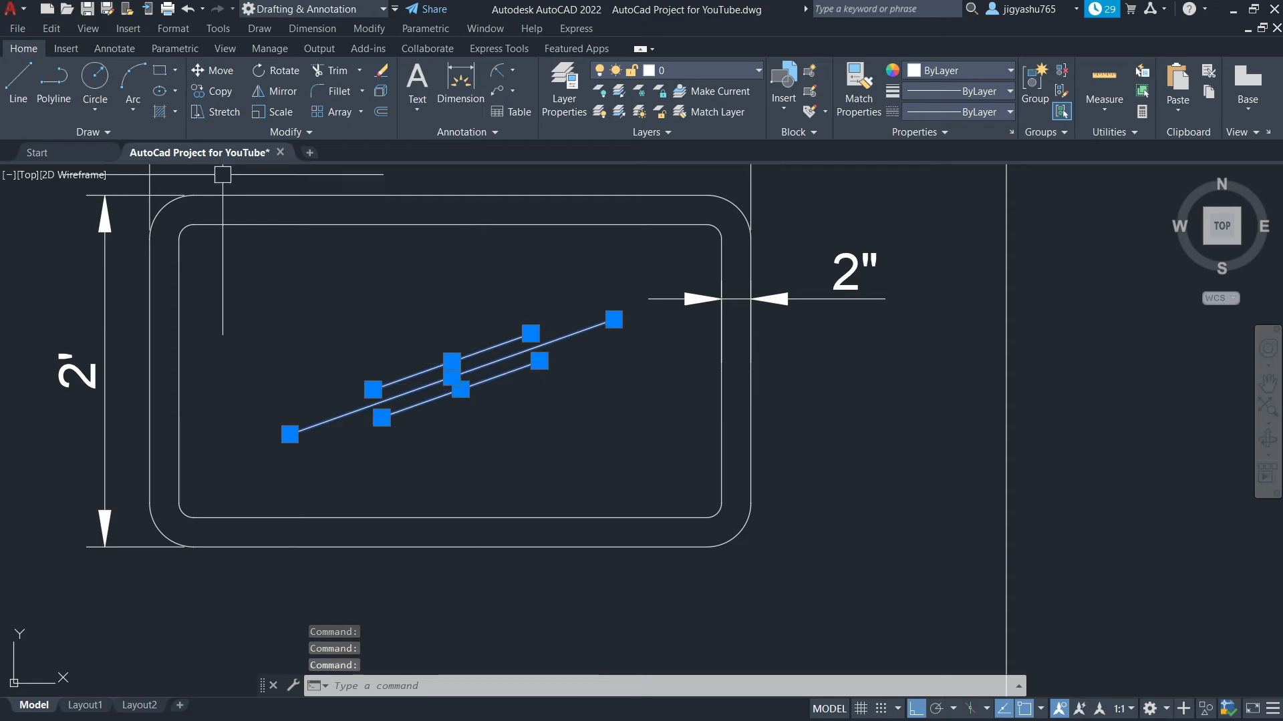
left_click(210, 91)
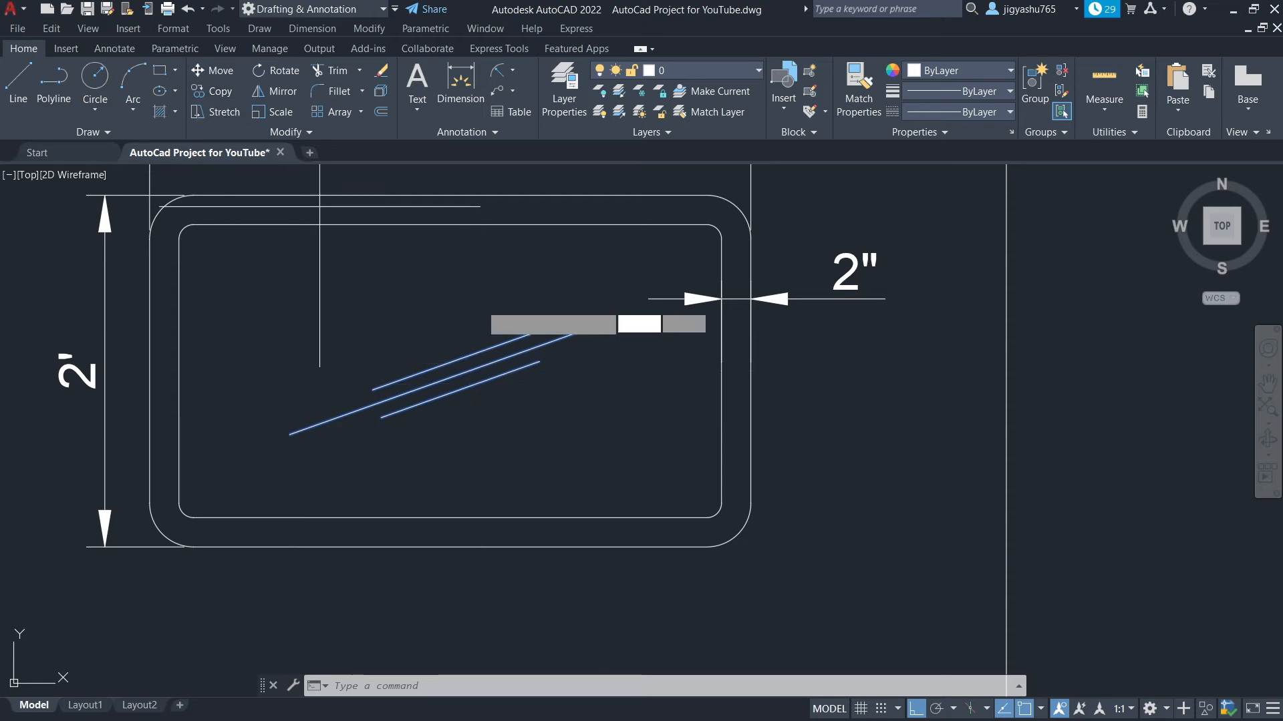
left_click(451, 378)
scroll(768, 428, "down", 7)
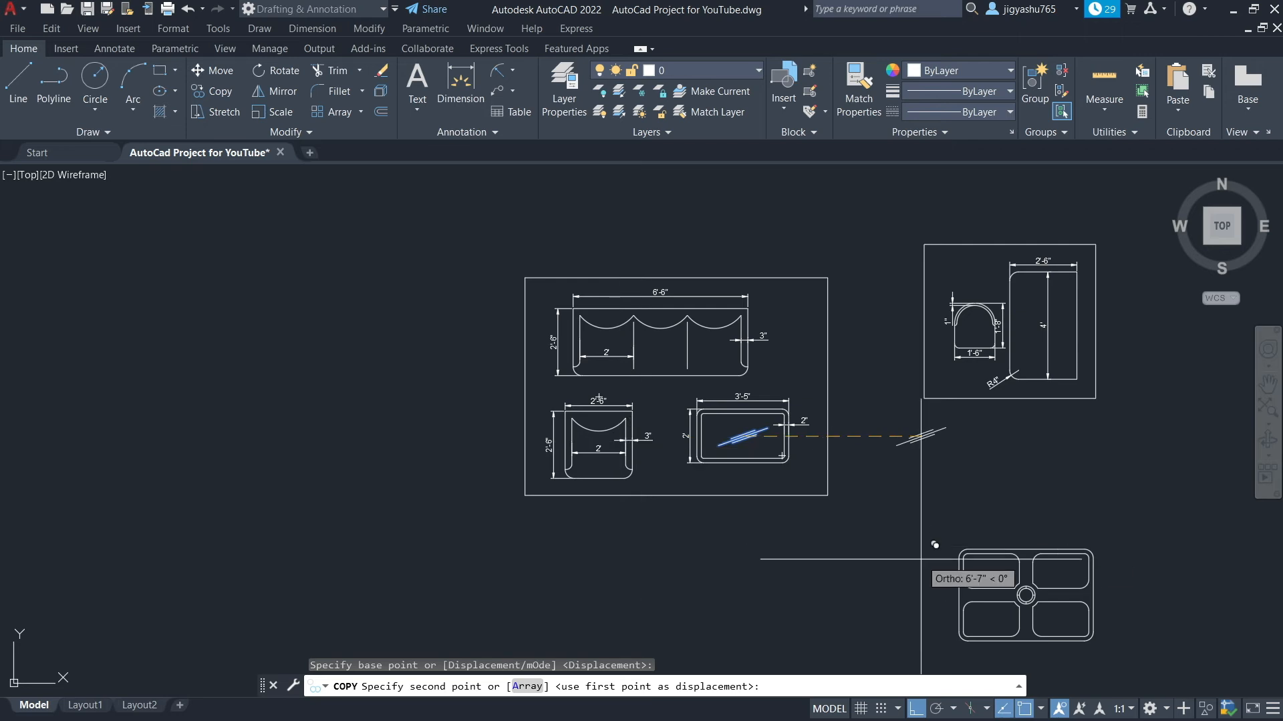
key("F8")
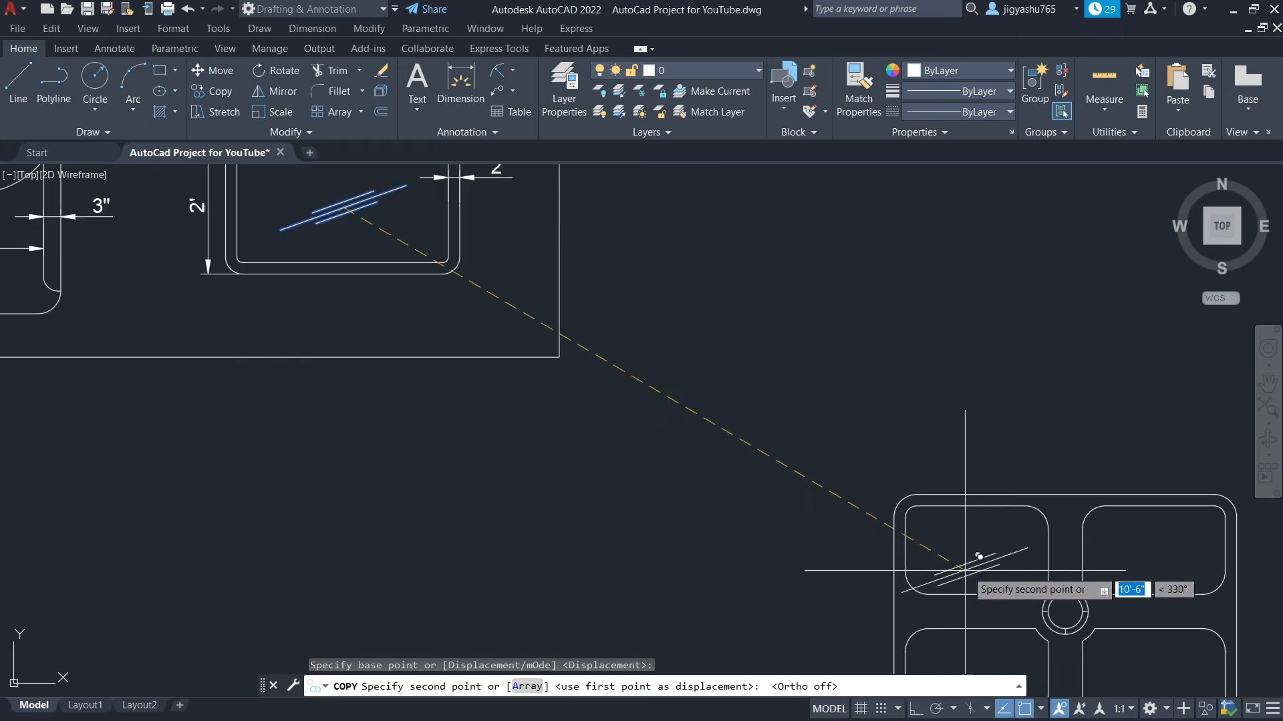
scroll(999, 585, "up", 5)
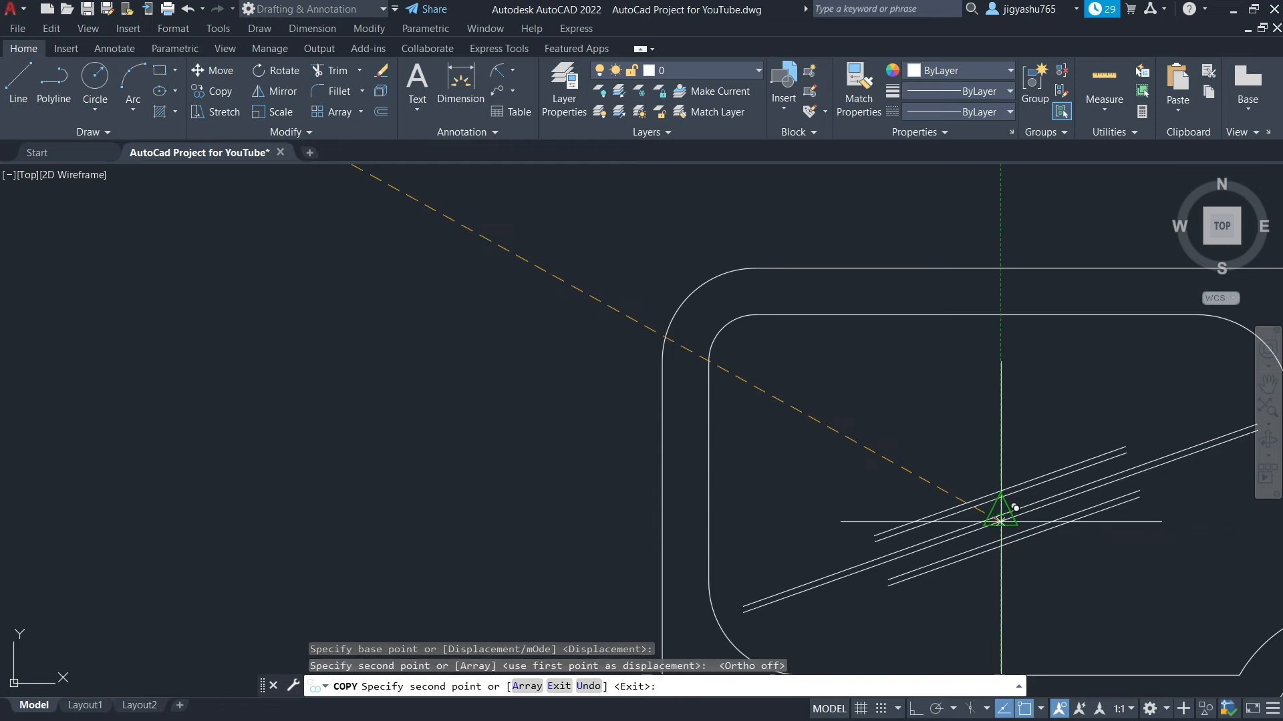
key("Escape")
Scale the copied diagonal lines down about their right end inside the upper-left panel
scroll(882, 510, "down", 3)
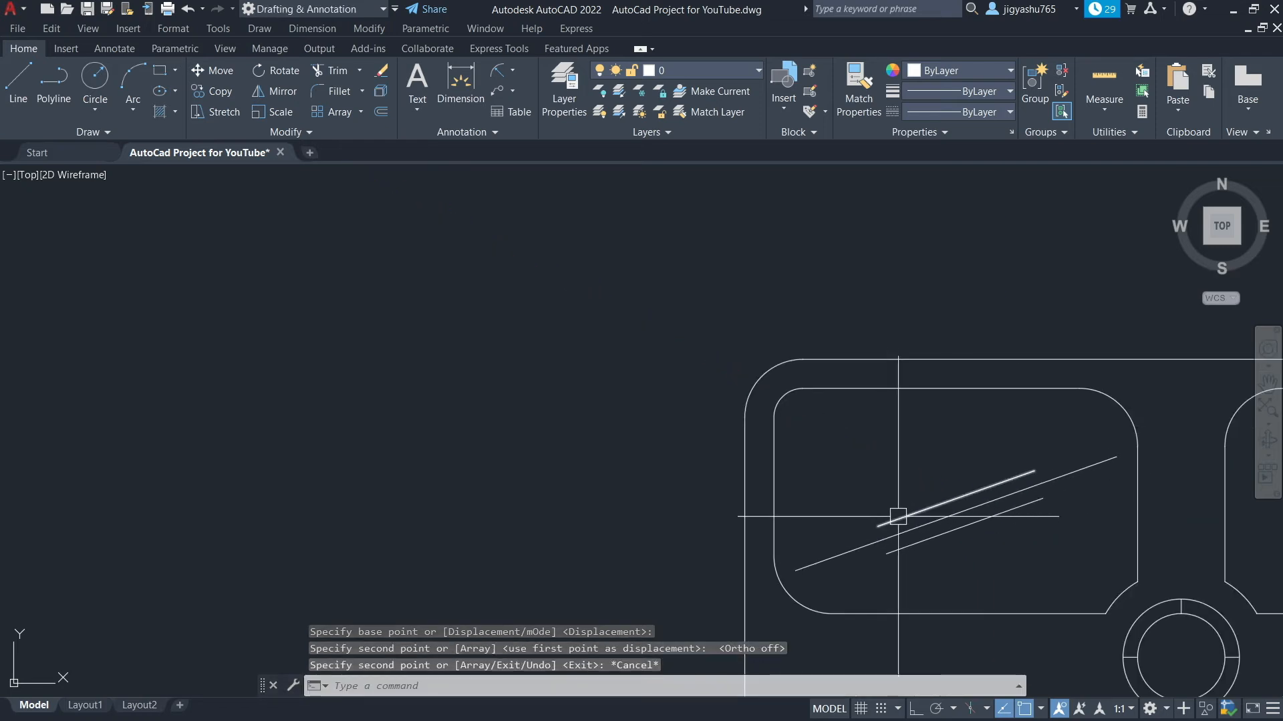
left_click(897, 517)
left_click(934, 522)
left_click(930, 532)
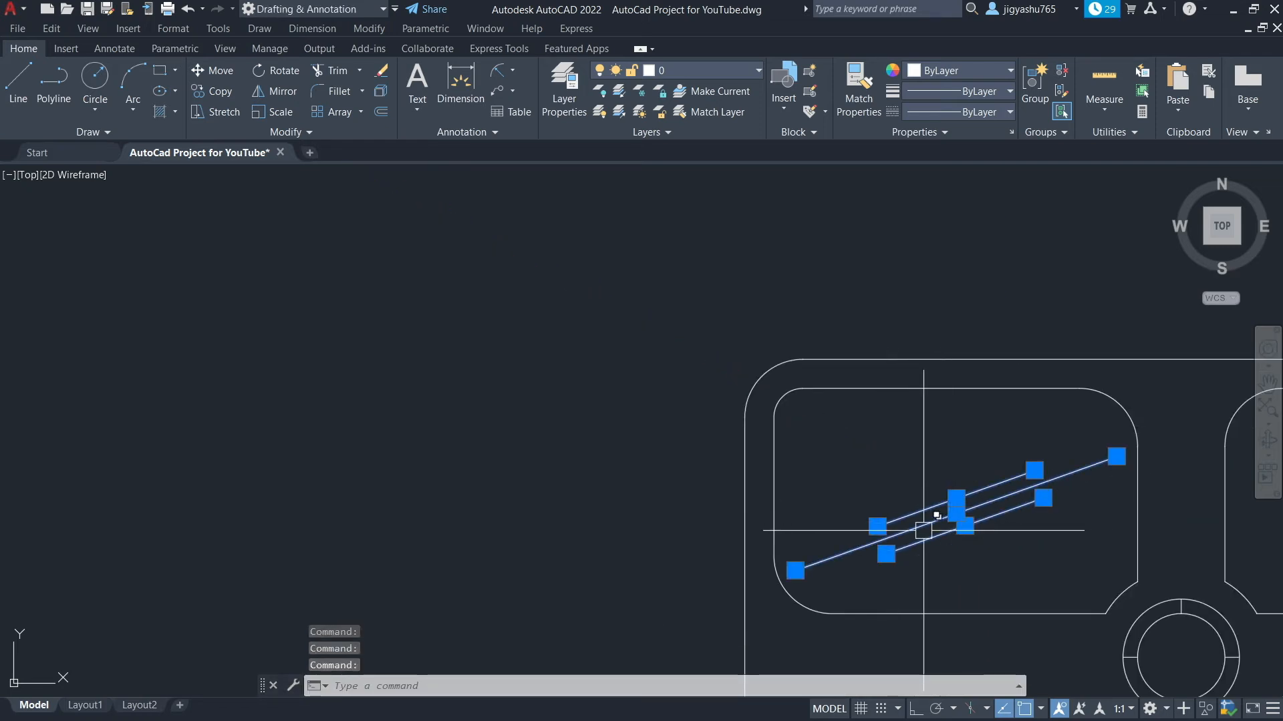
left_click(280, 112)
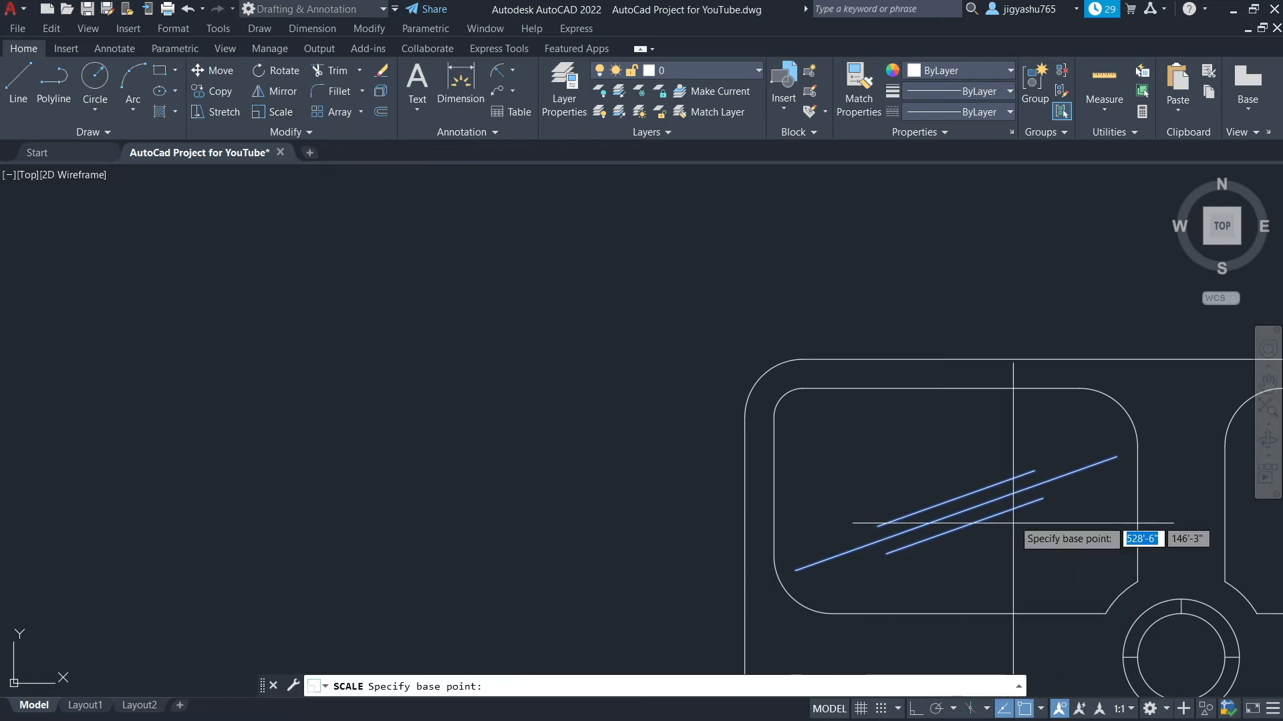
left_click(1043, 497)
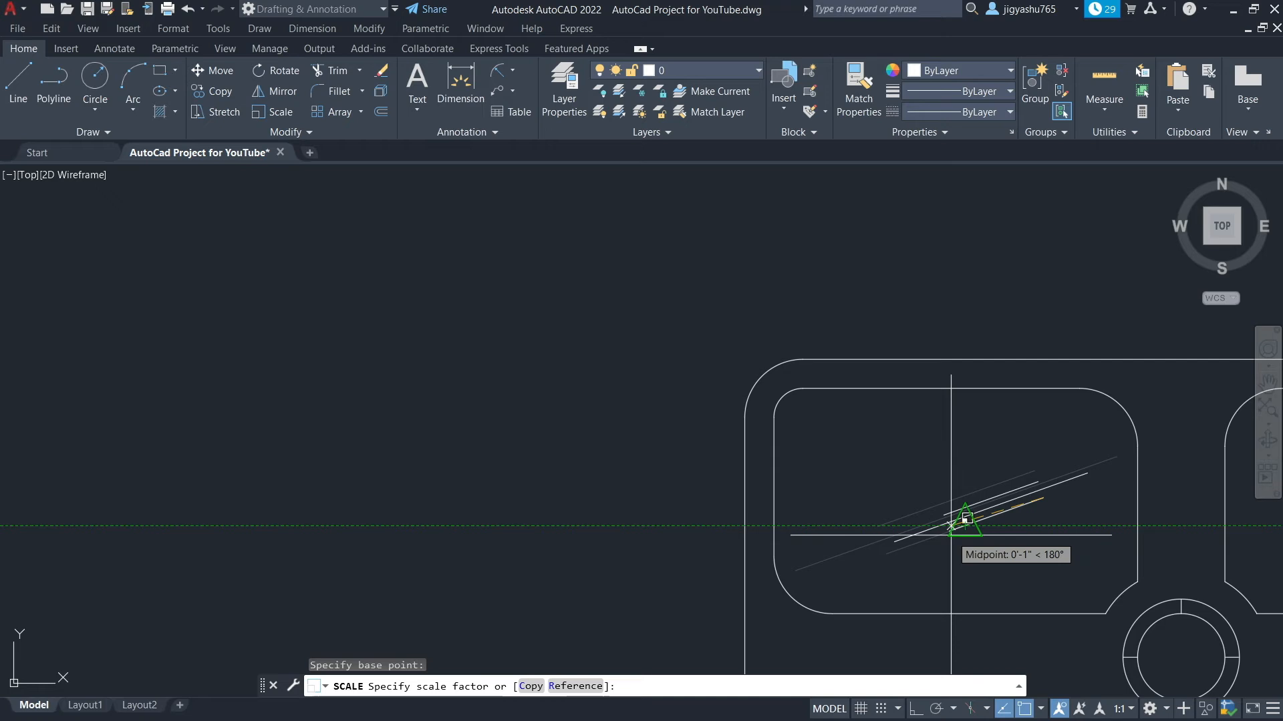
left_click(950, 525)
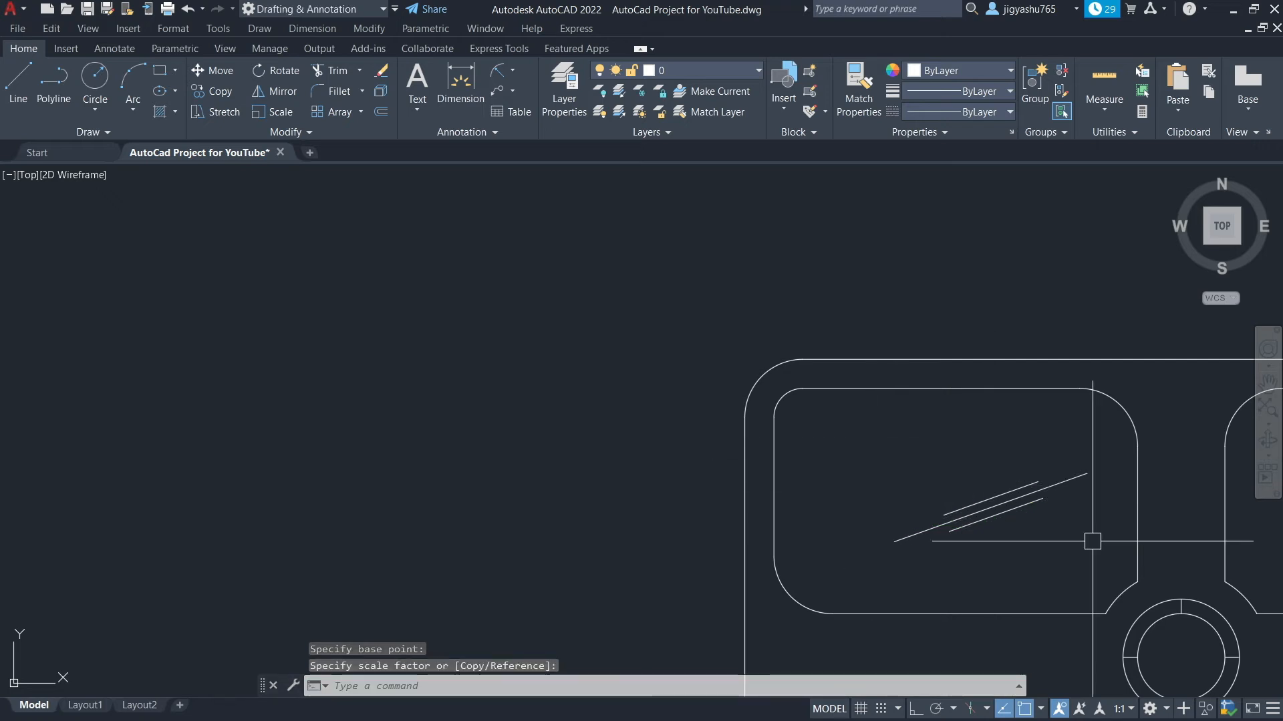
Finish scaling the copied diagonal lines by picking the scale reference point inside the upper-left panel
left_click(986, 505)
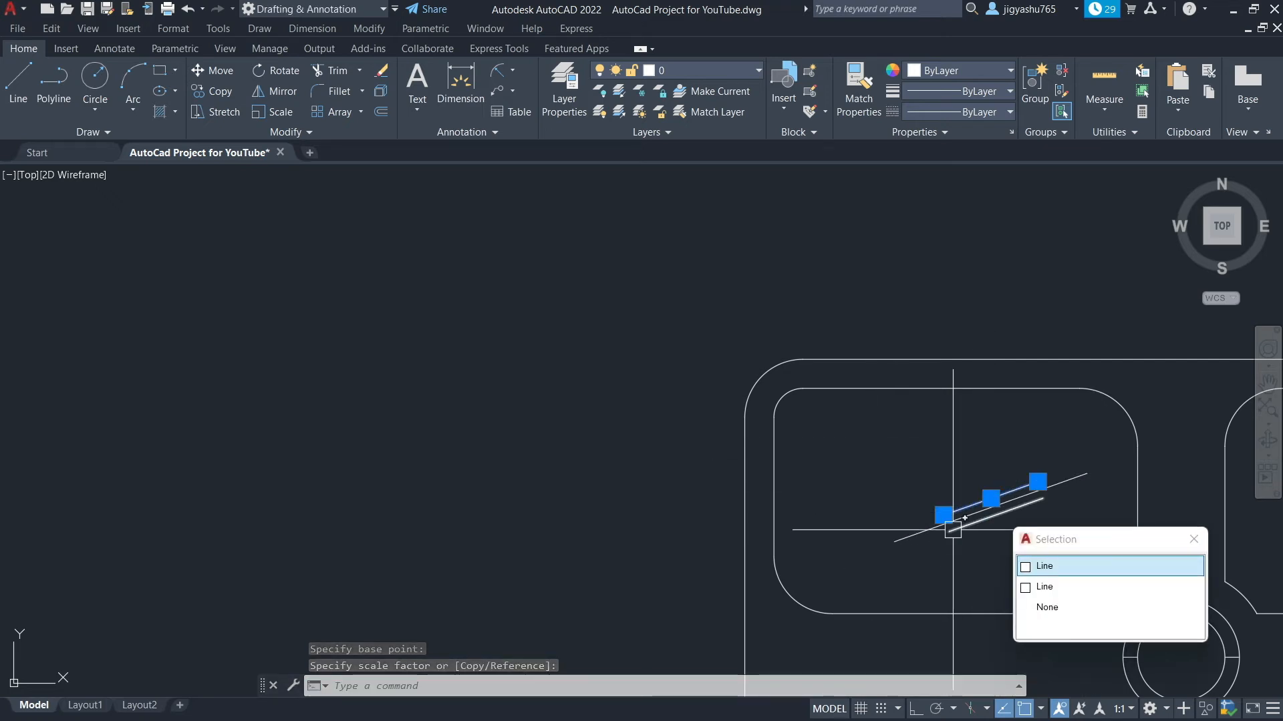
scroll(986, 505, "up", 6)
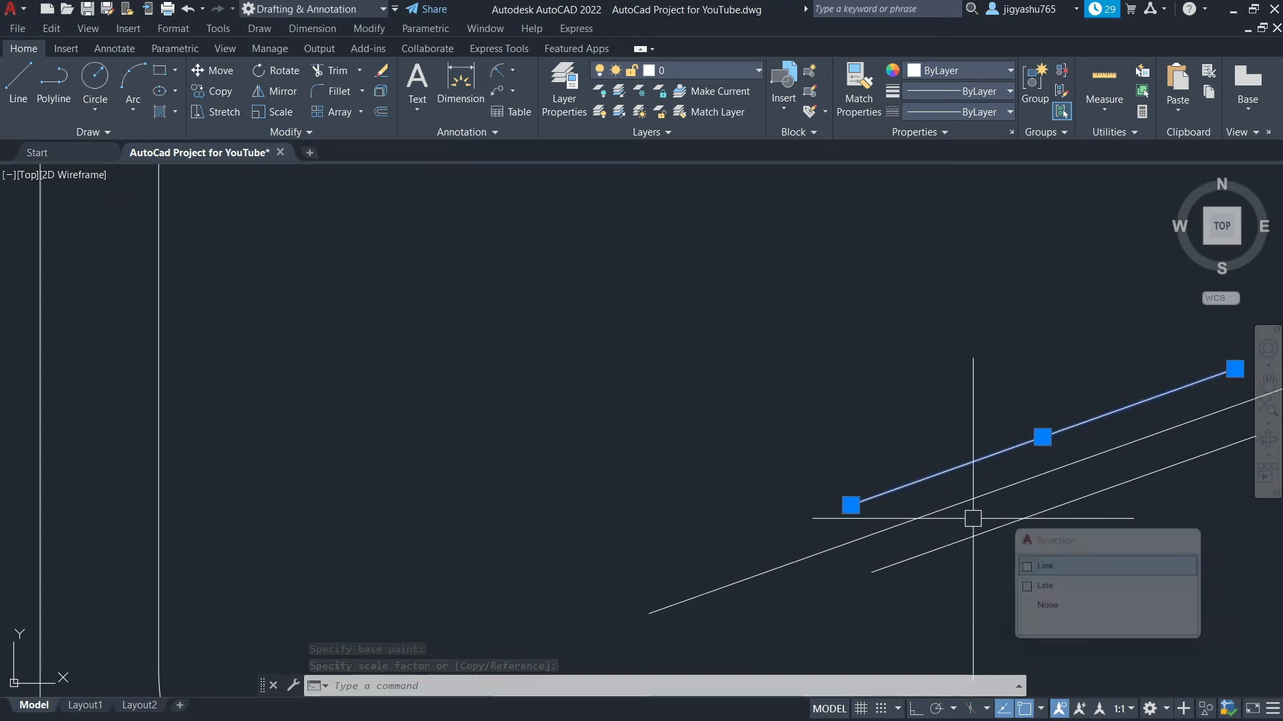
left_click(1023, 481)
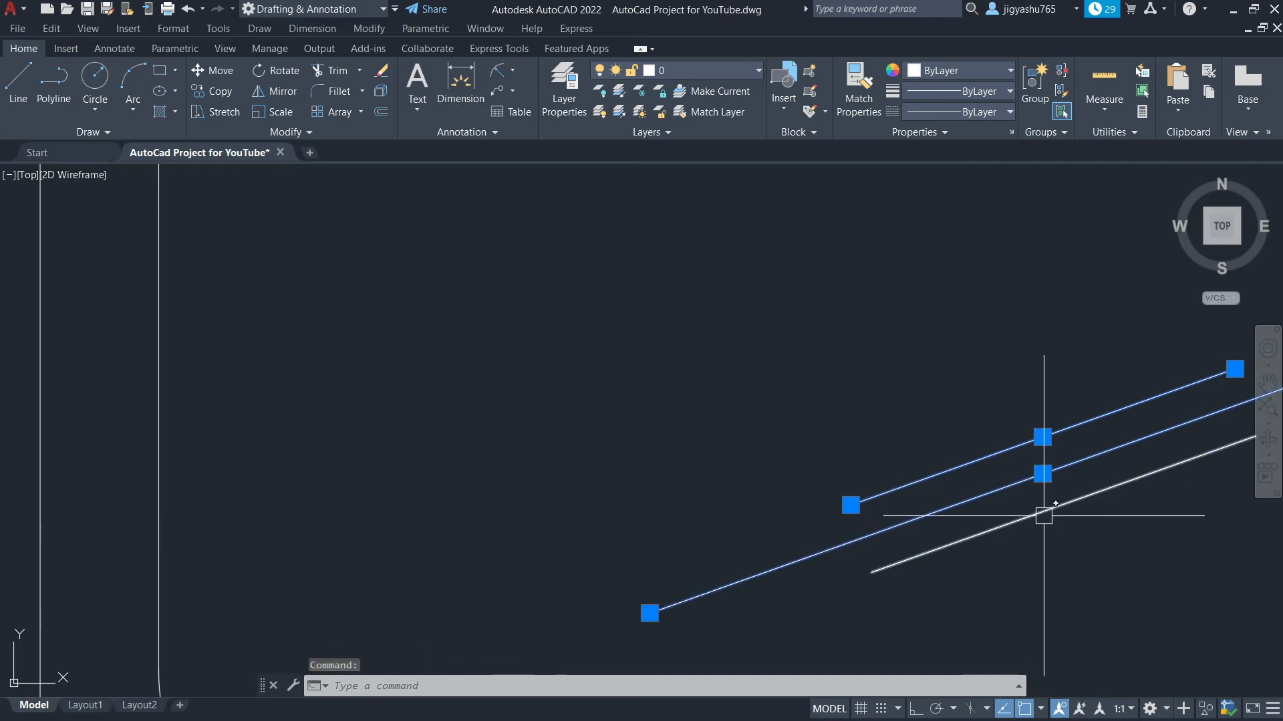
left_click(1044, 515)
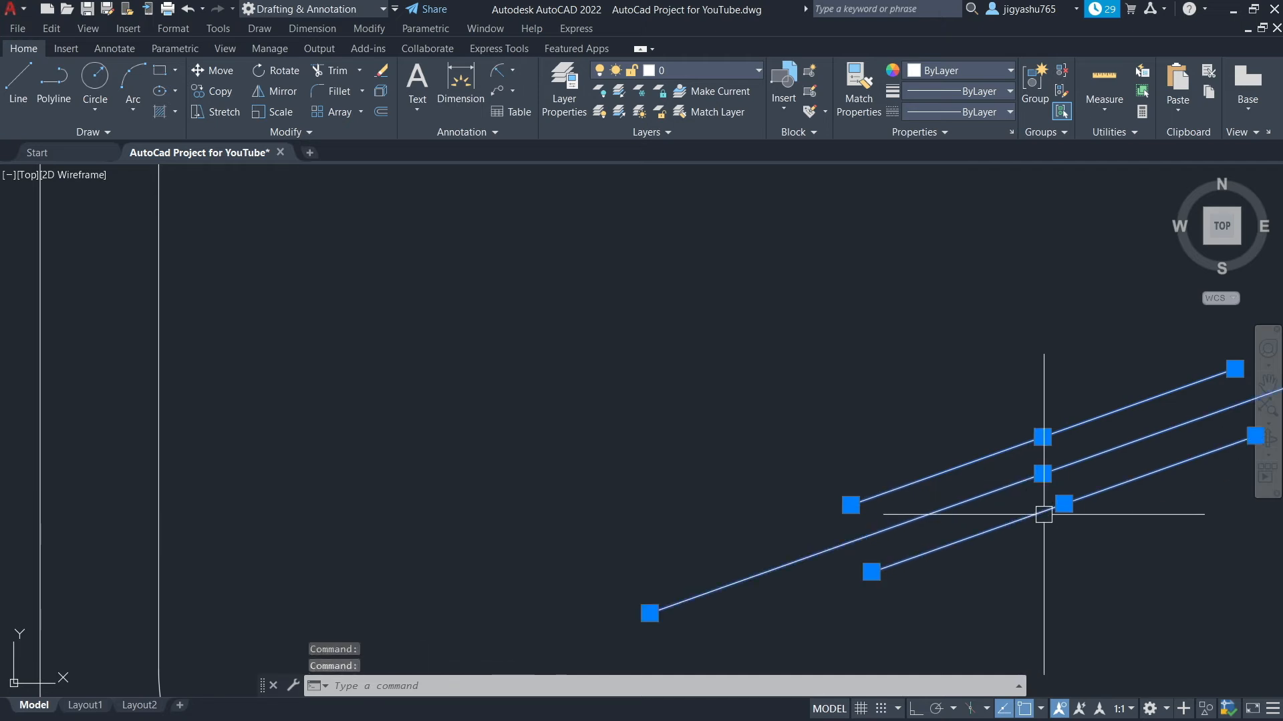
left_click(223, 73)
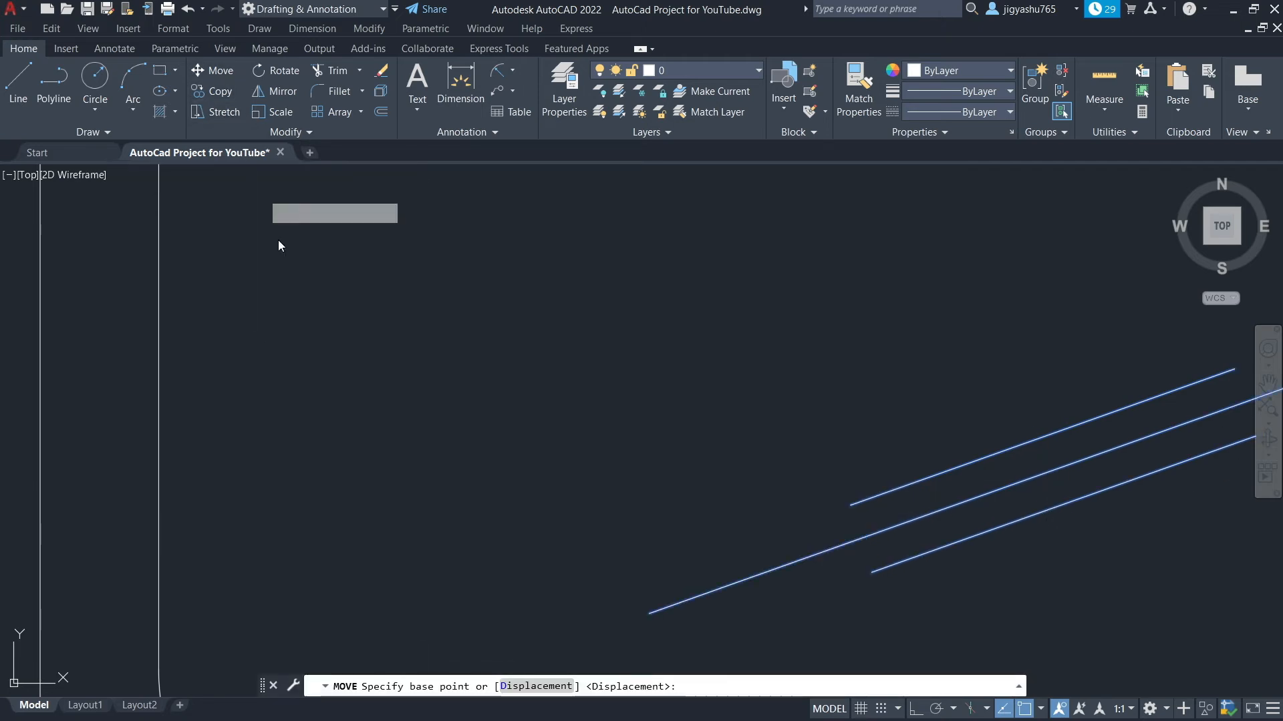
left_click(1042, 474)
scroll(853, 395, "down", 5)
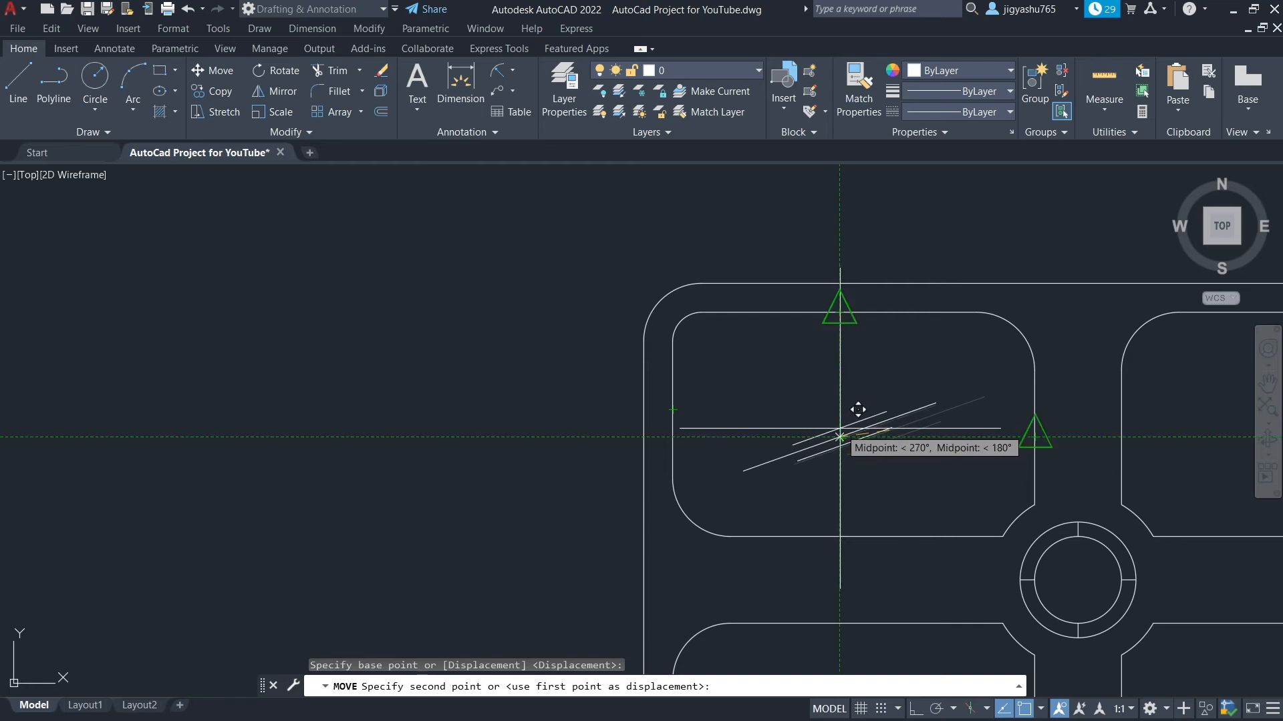
key("Escape")
Copy the three diagonal lines from the upper-left panel into the upper-right, lower-right and lower-left panels at matching positions
scroll(530, 314, "down", 4)
scroll(524, 338, "up", 8)
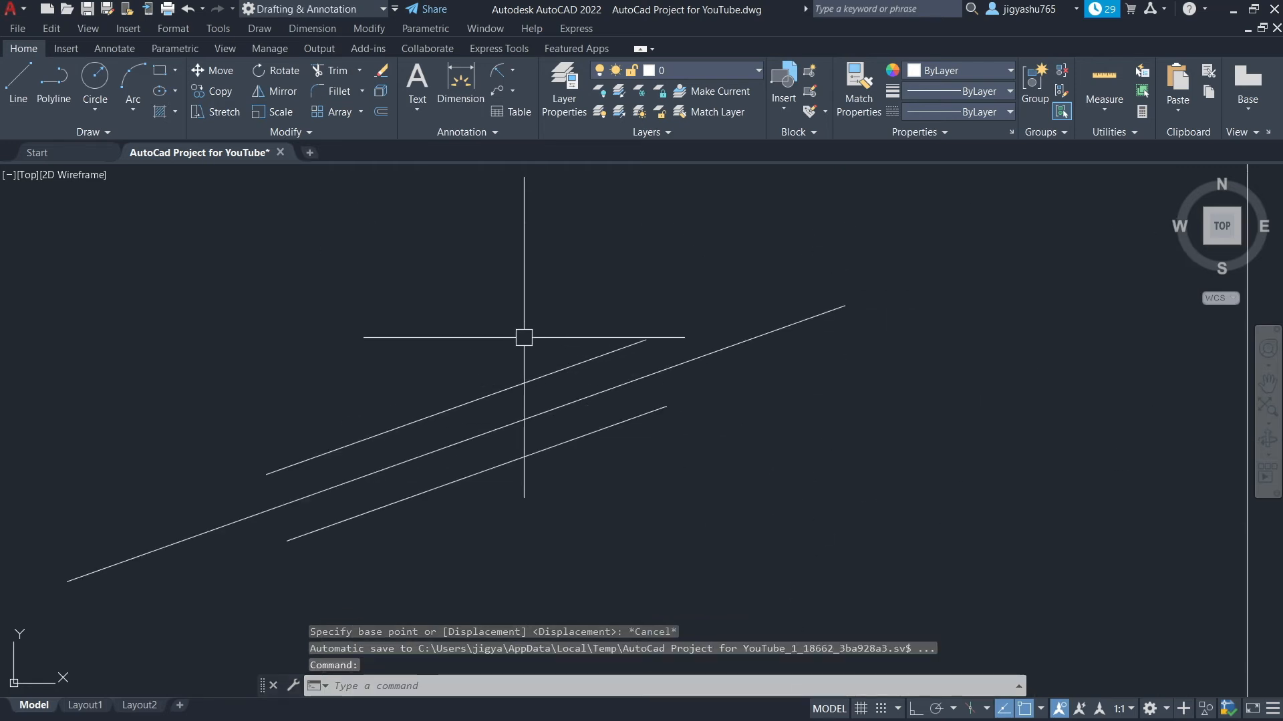
left_click(515, 387)
left_click(510, 424)
left_click(519, 459)
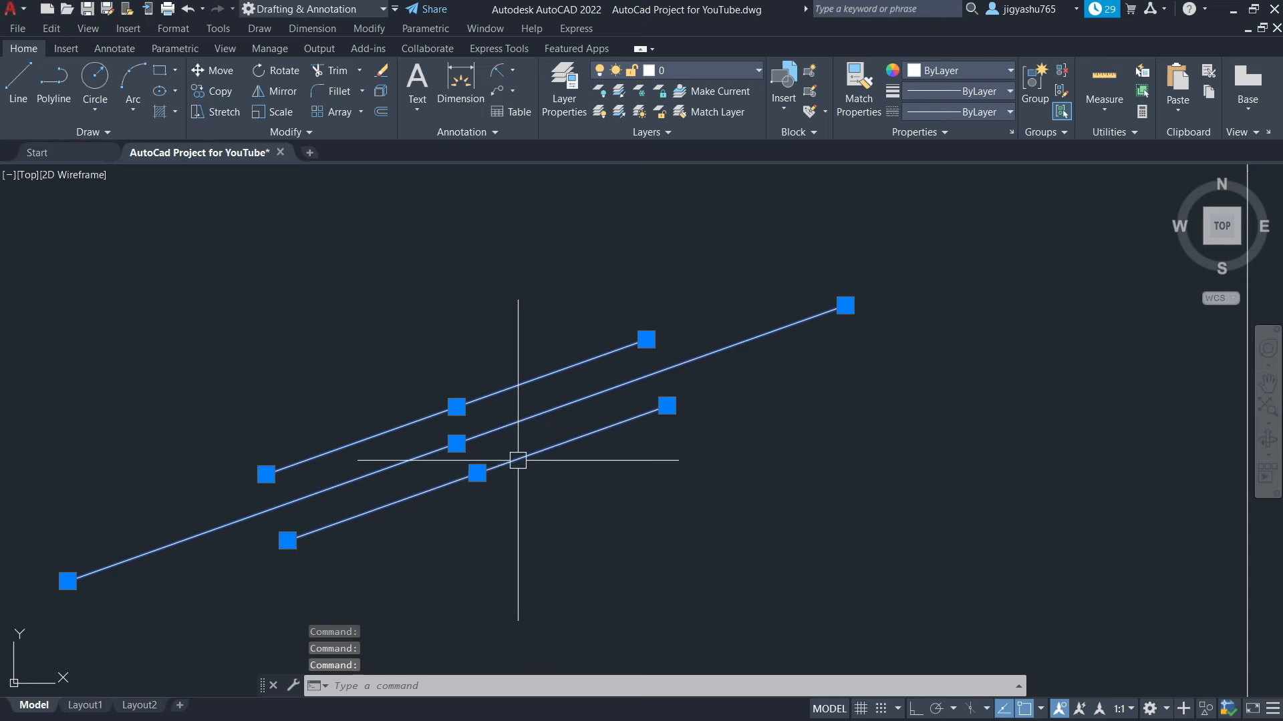
left_click(226, 92)
scroll(402, 388, "down", 6)
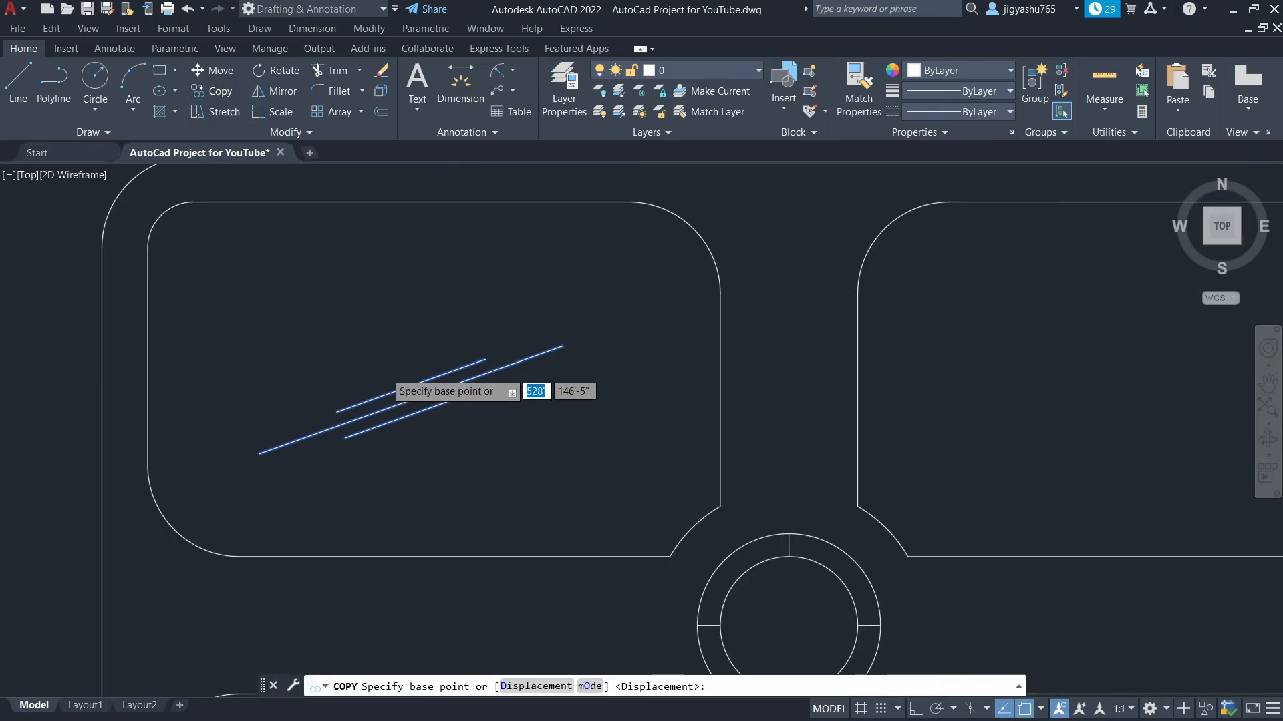
left_click(401, 389)
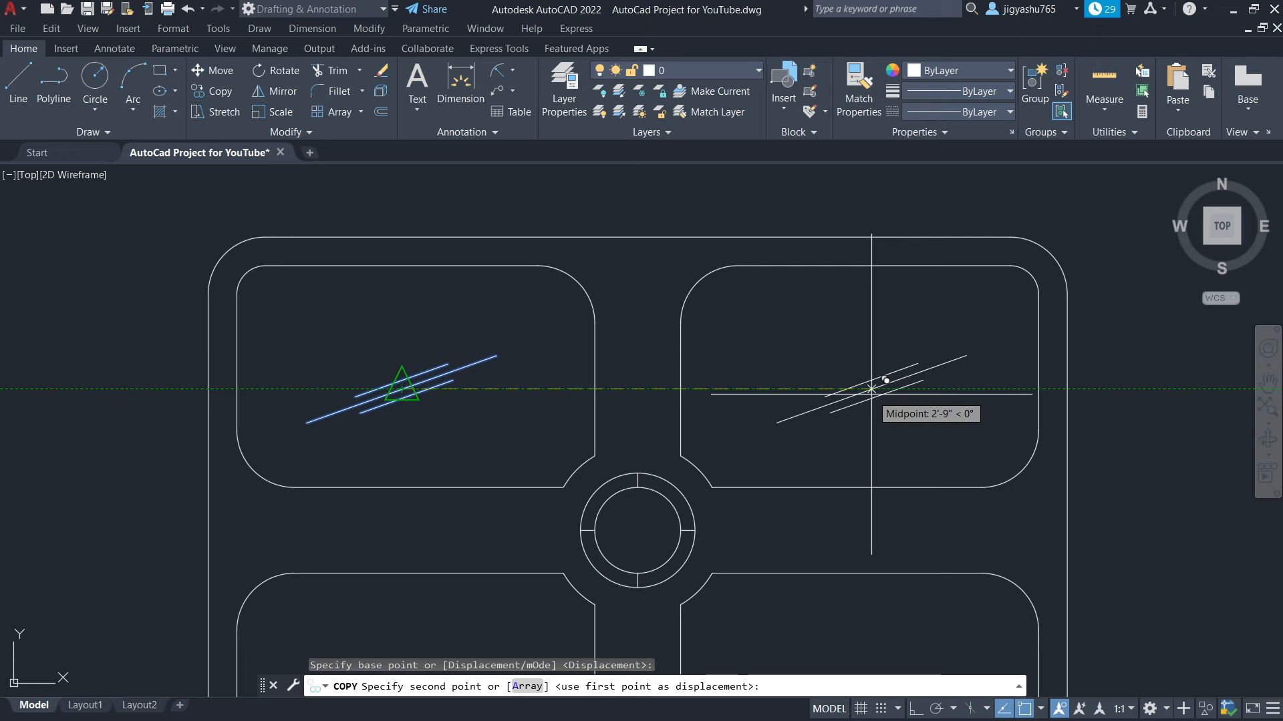
left_click(882, 380)
scroll(868, 431, "down", 4)
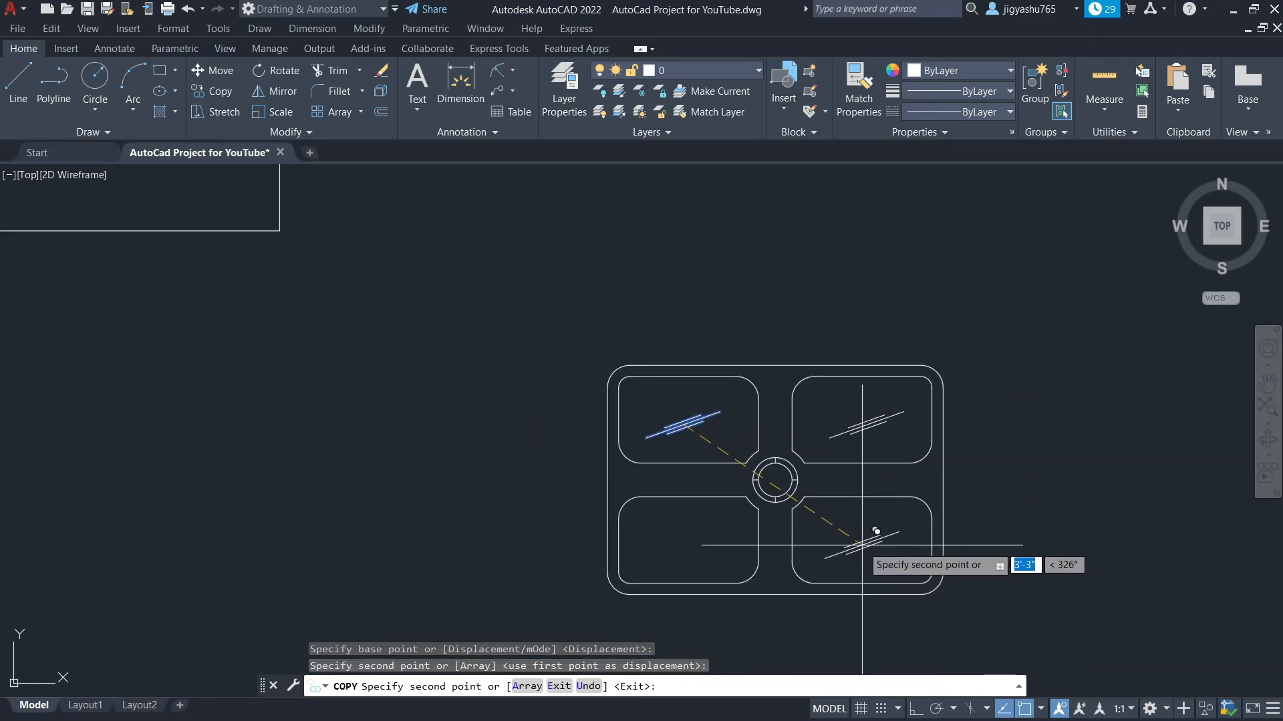
scroll(876, 531, "up", 4)
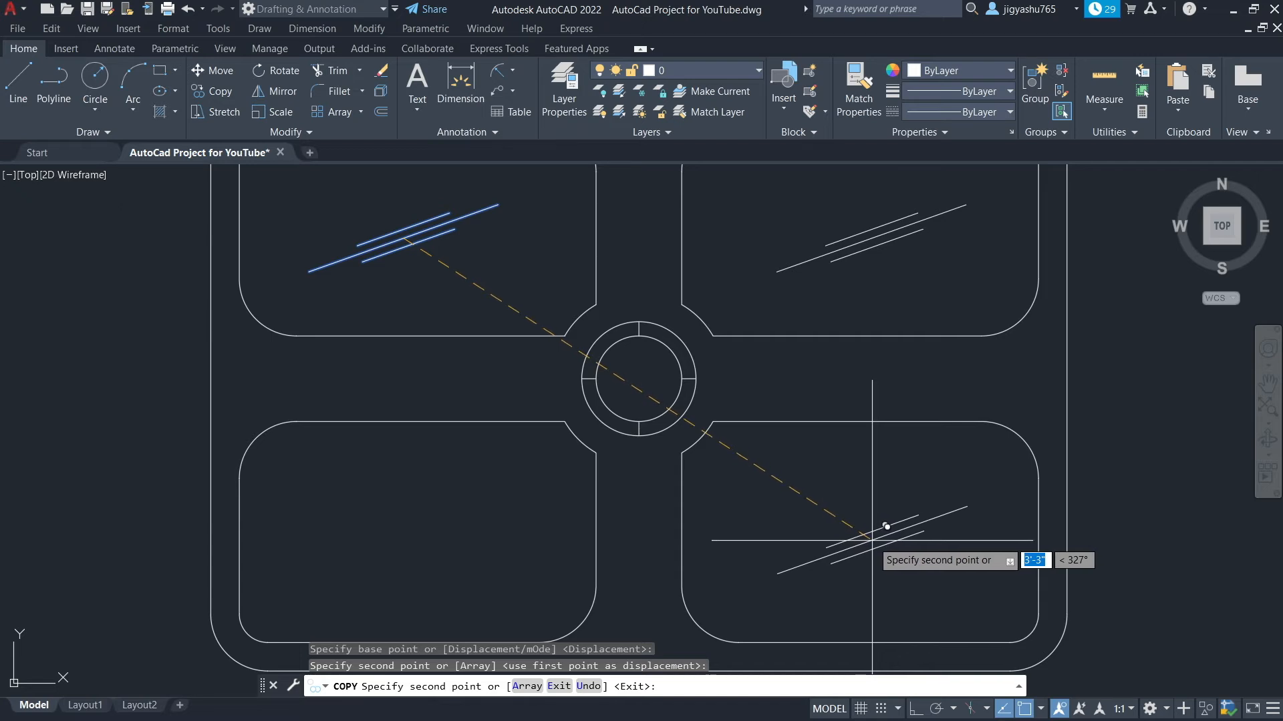
left_click(885, 527)
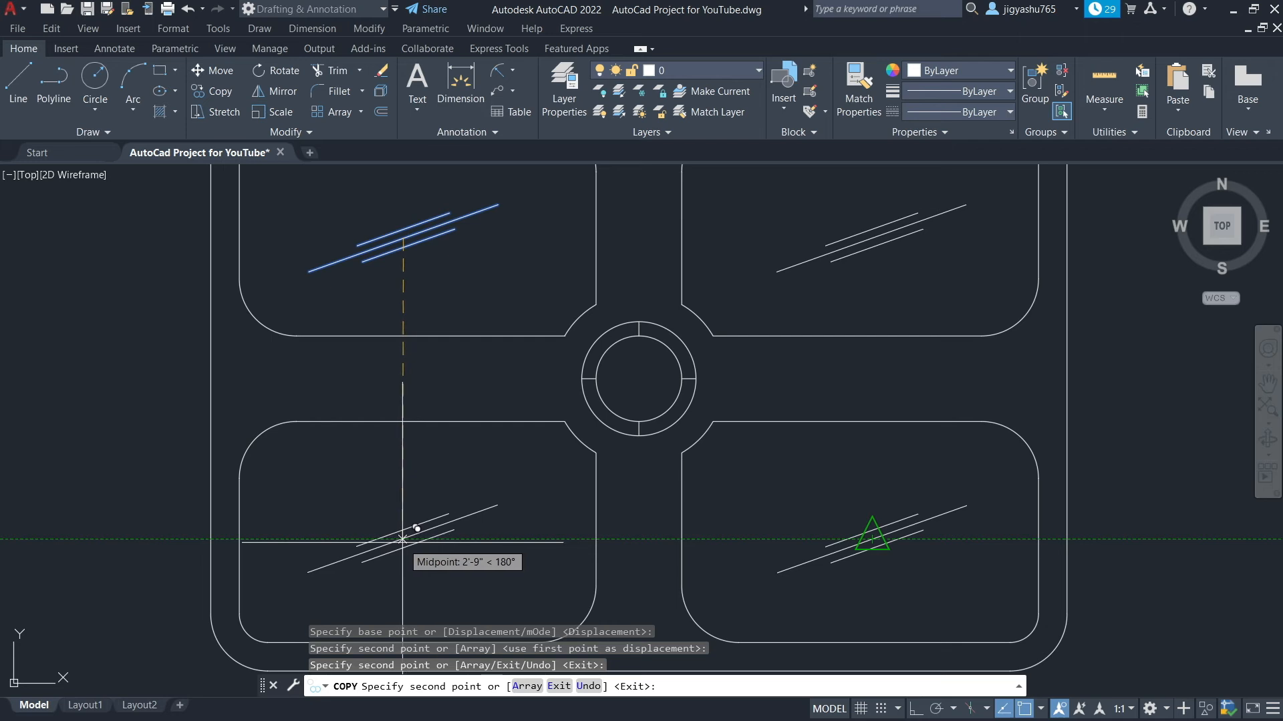
left_click(402, 539)
key("Escape")
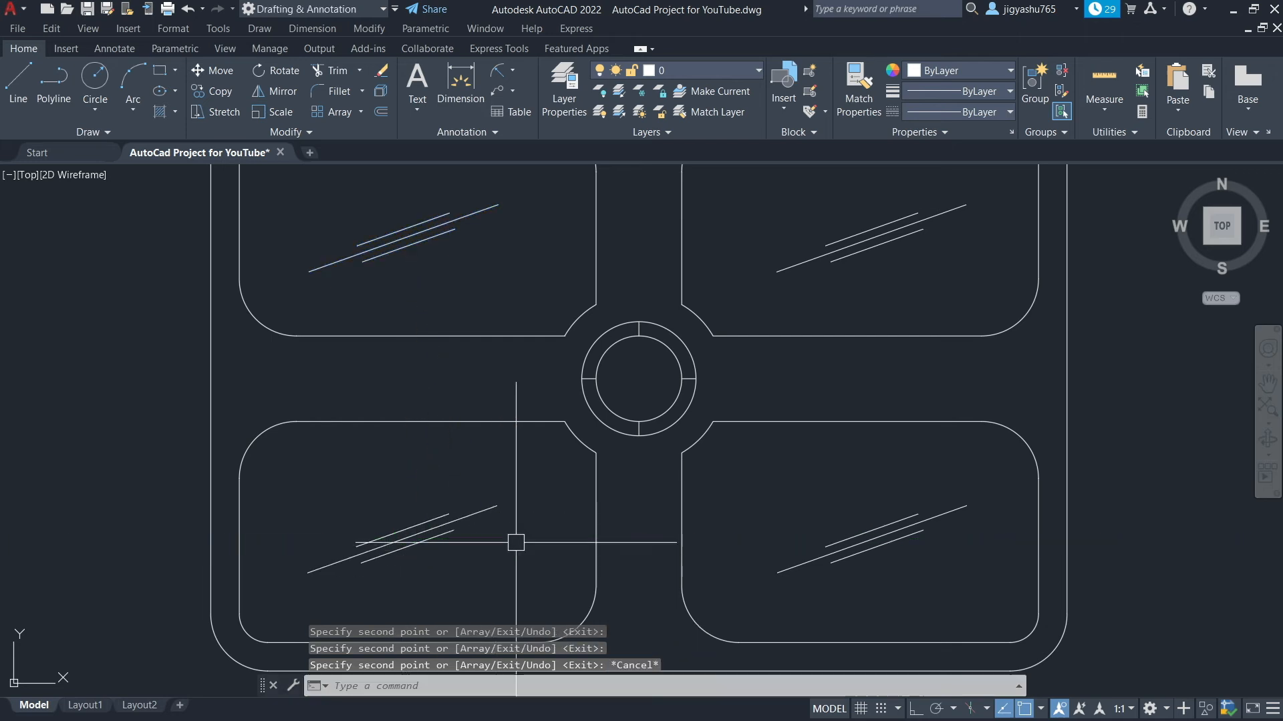
Copy the arched chair shape from the reference drawings to a spot above and right of the design
scroll(782, 451, "down", 2)
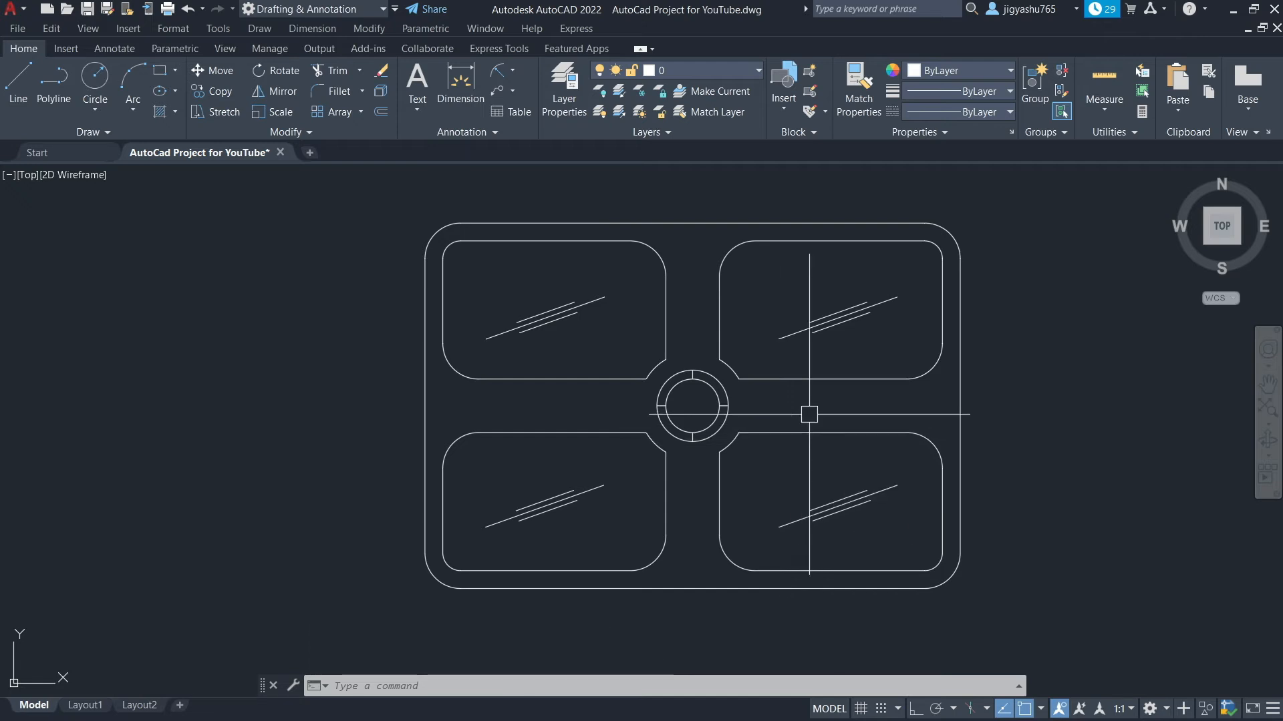
scroll(816, 375, "down", 2)
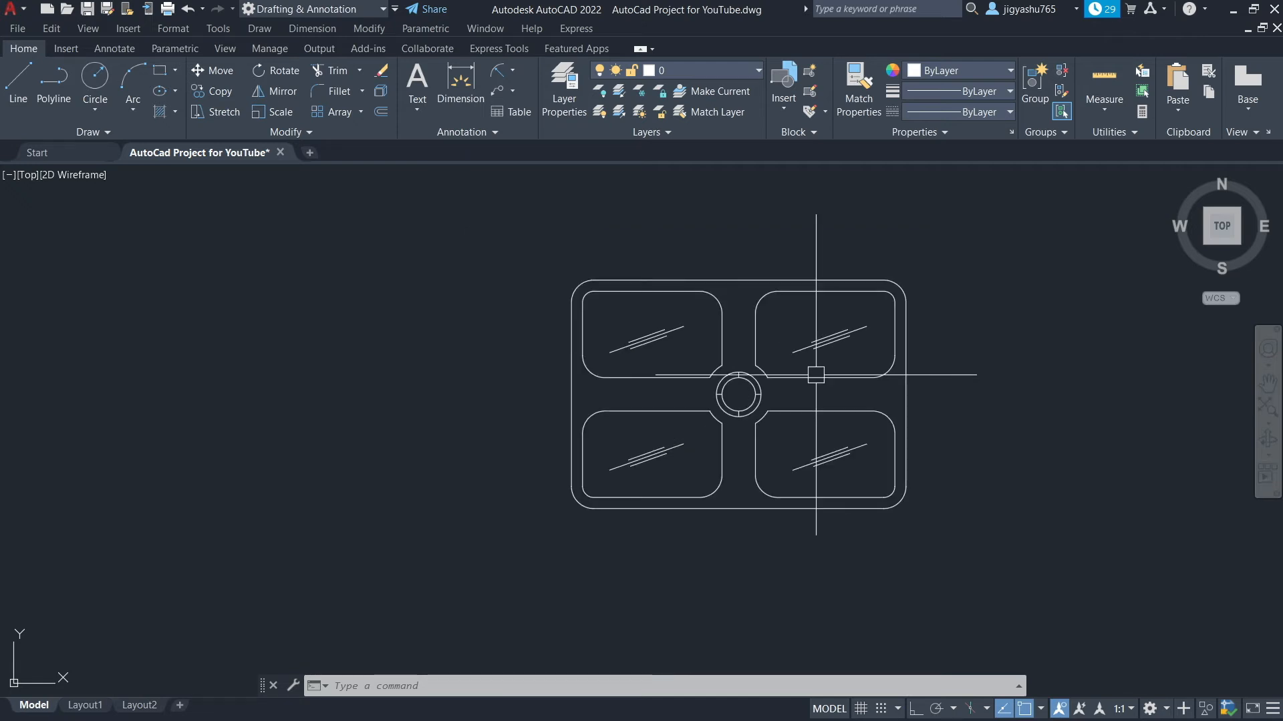
scroll(740, 434, "down", 4)
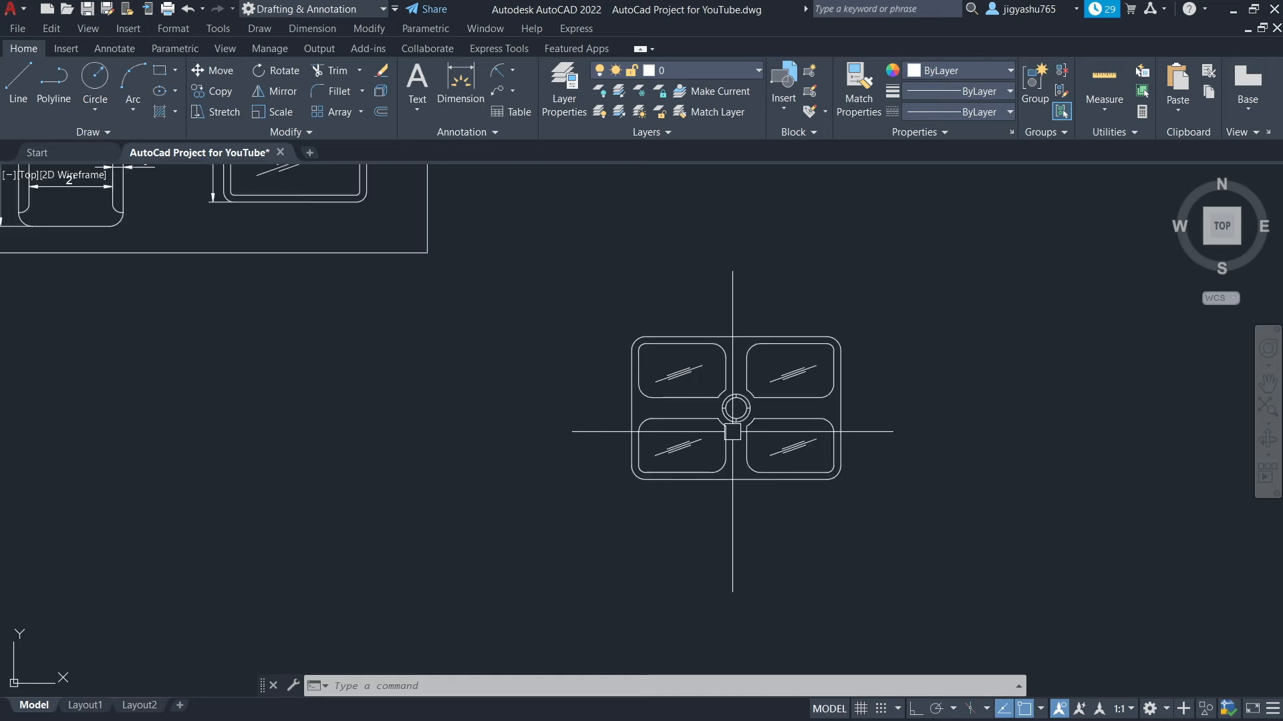
scroll(674, 334, "down", 5)
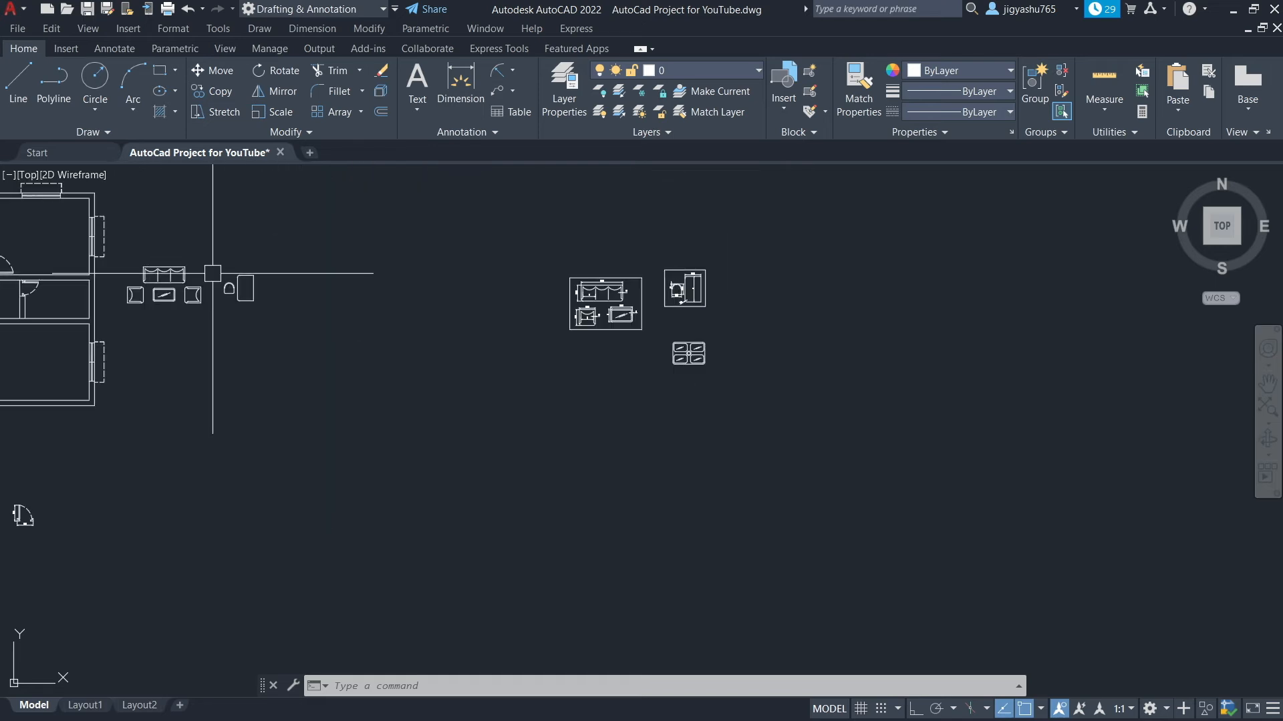
scroll(213, 273, "up", 5)
scroll(206, 309, "up", 4)
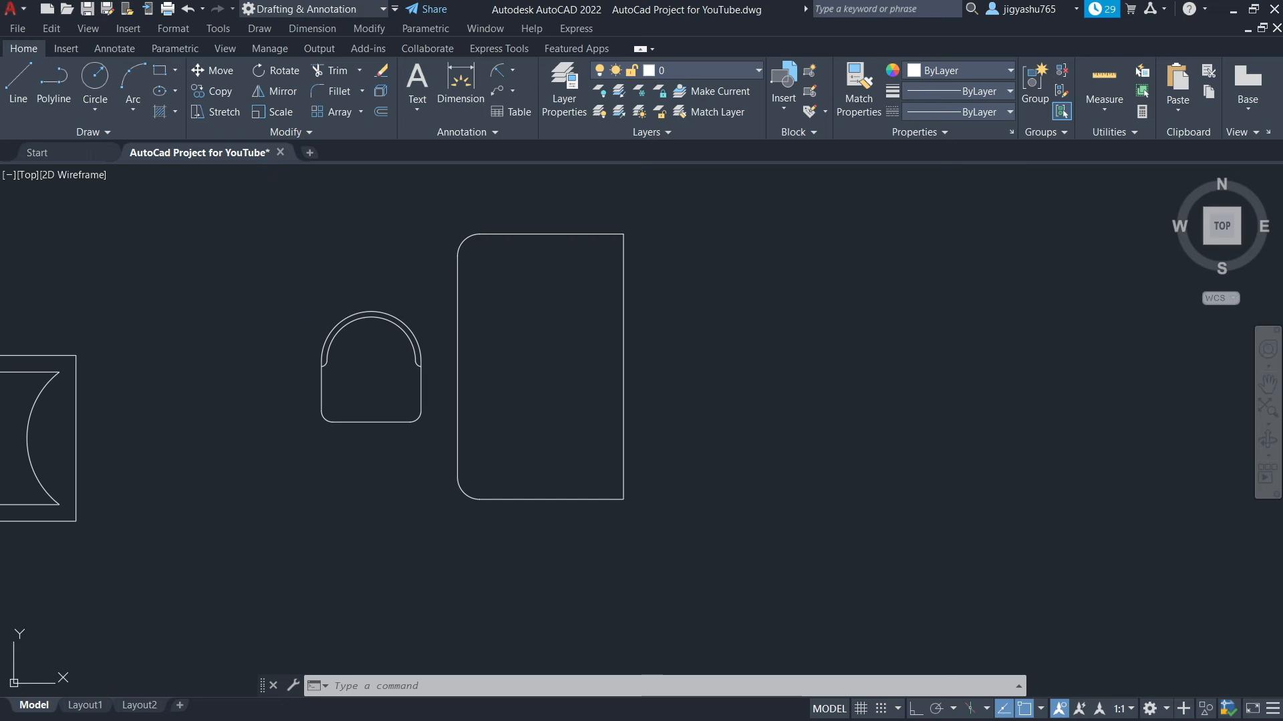
left_click(262, 284)
left_click(438, 457)
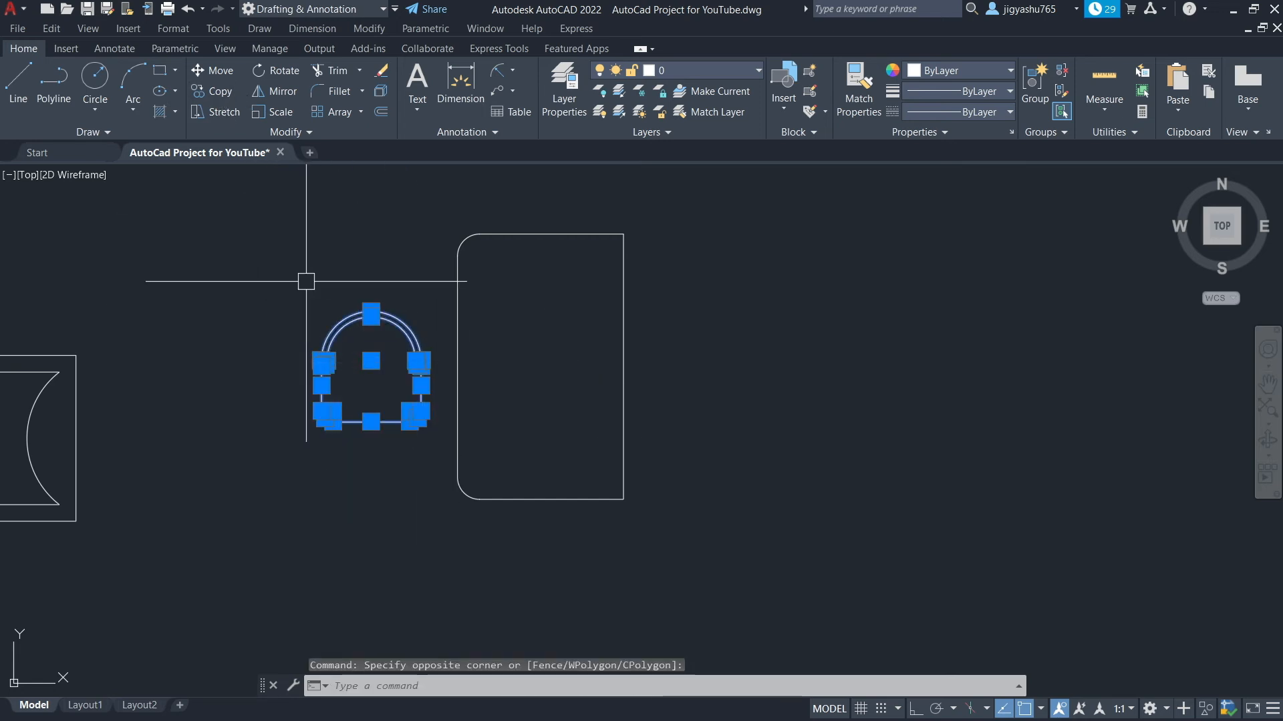
left_click(211, 90)
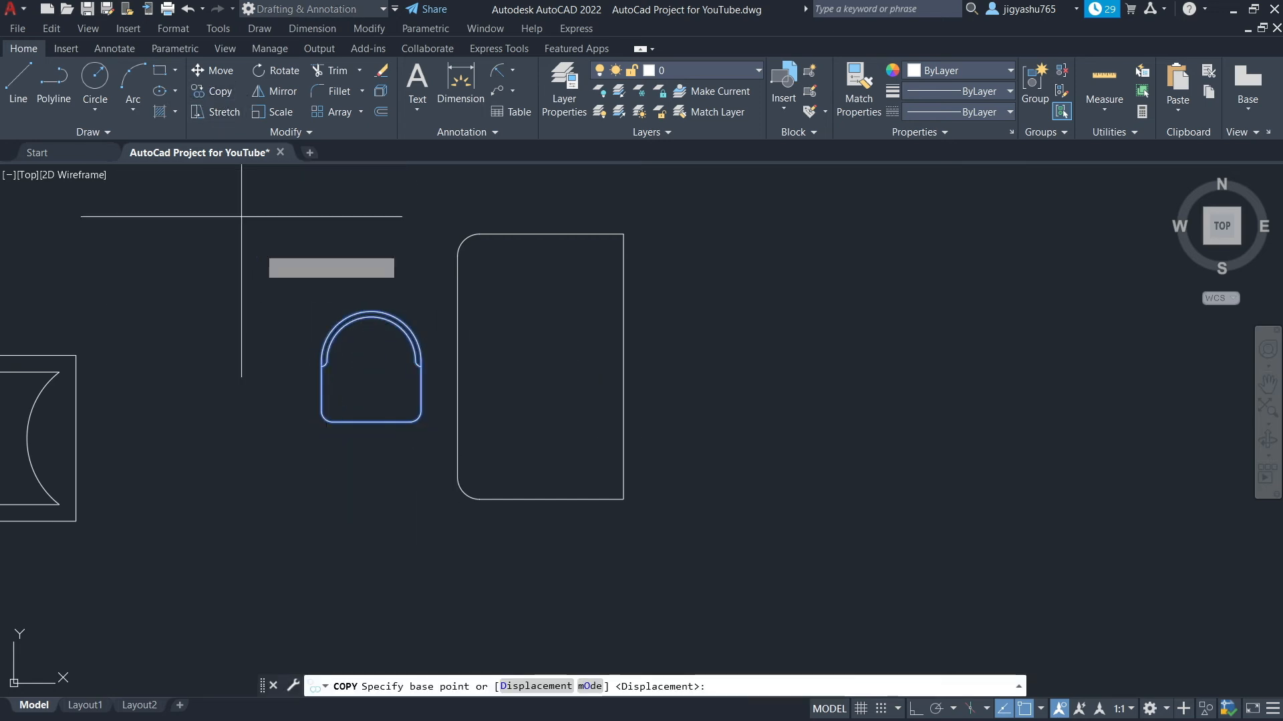
left_click(371, 361)
scroll(588, 367, "down", 5)
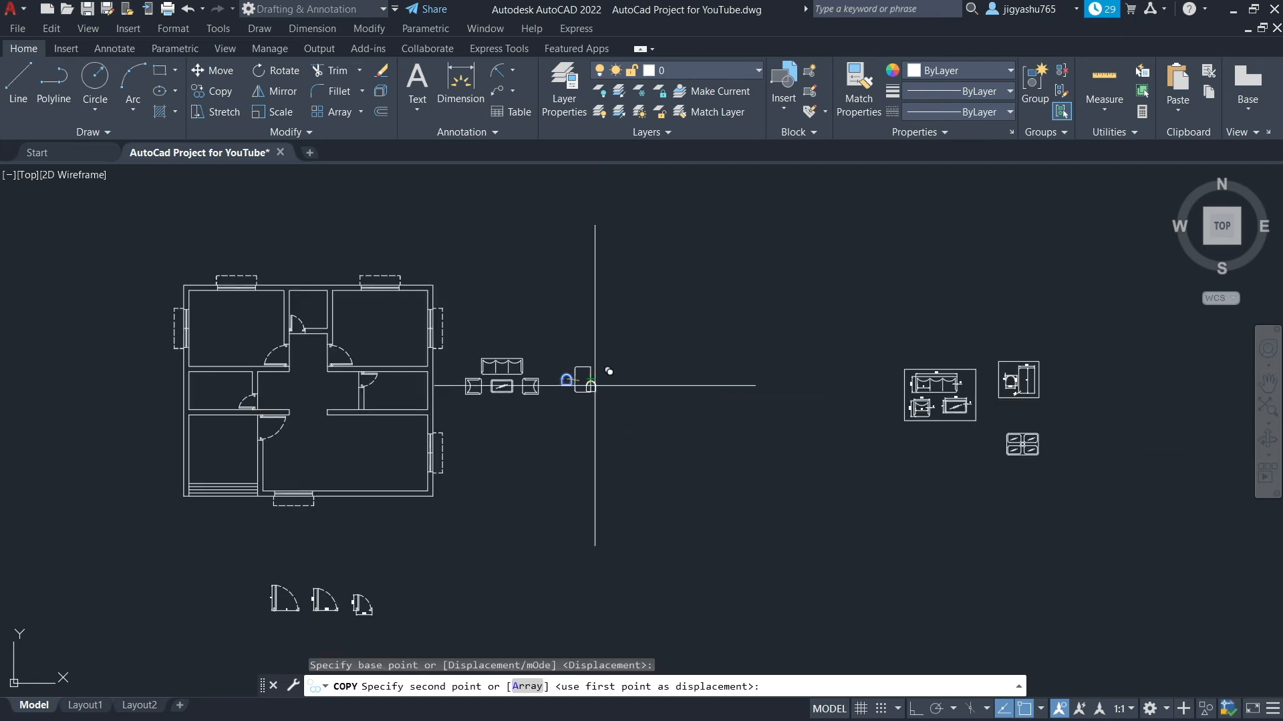
scroll(1046, 428, "up", 8)
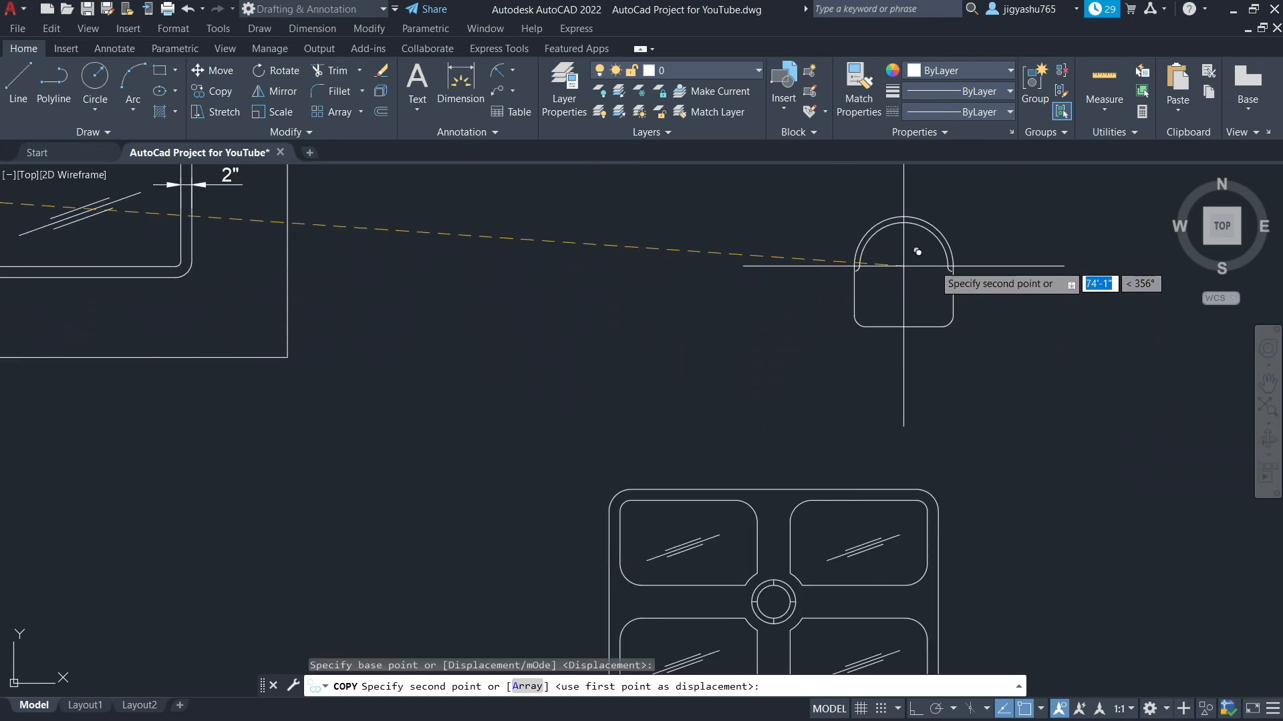
left_click(1022, 274)
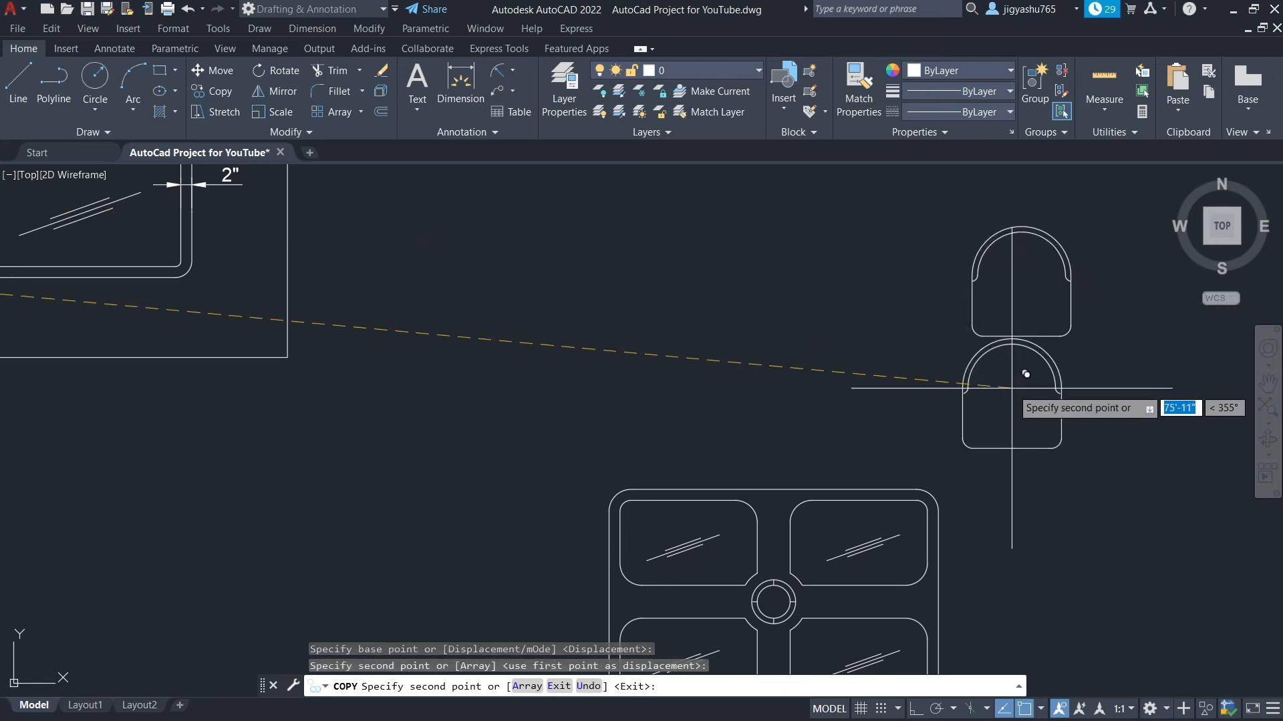
key("Escape")
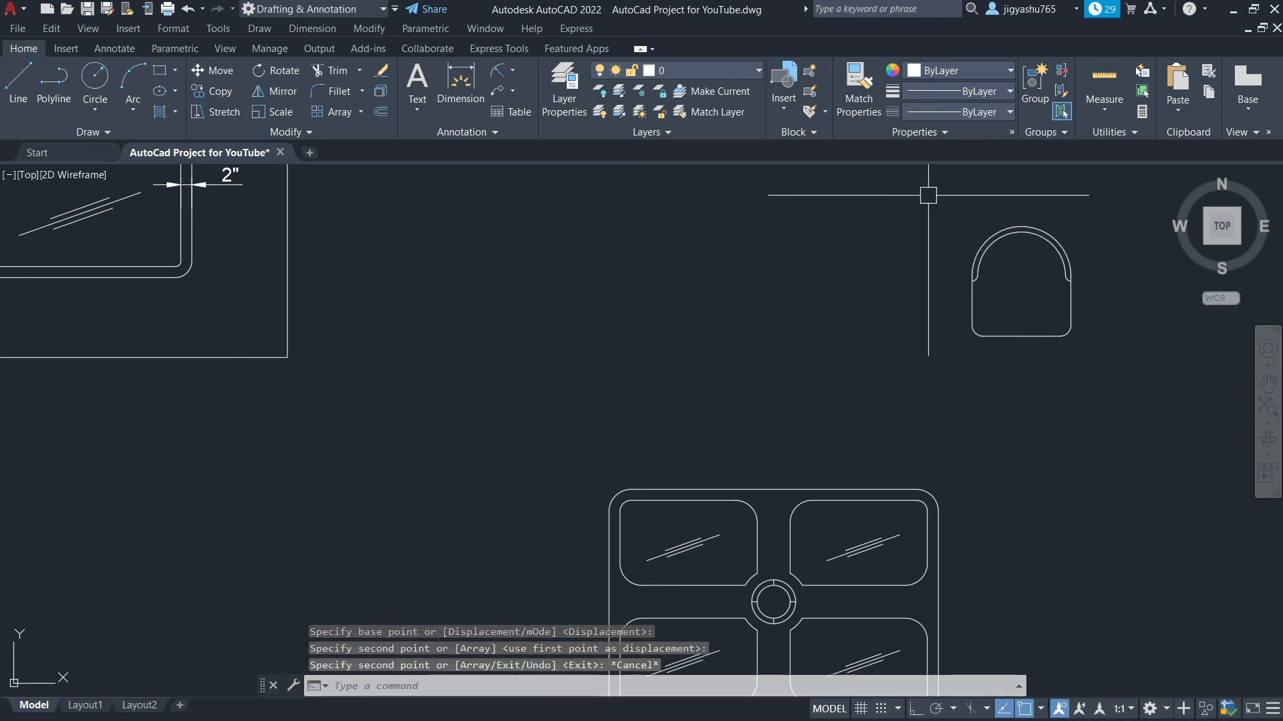
Copy that chair shape twice, centering the copies above the upper-left and upper-right panels along the design's top edge
scroll(852, 477, "up", 4)
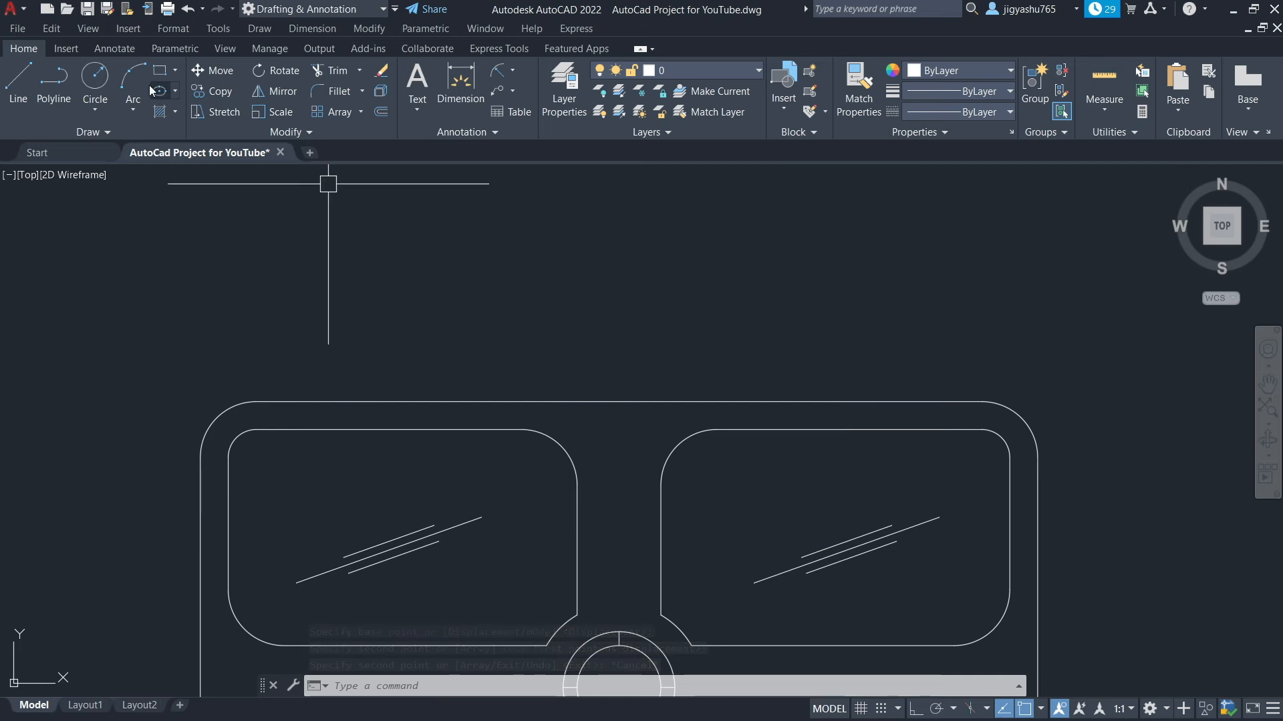
scroll(744, 309, "down", 5)
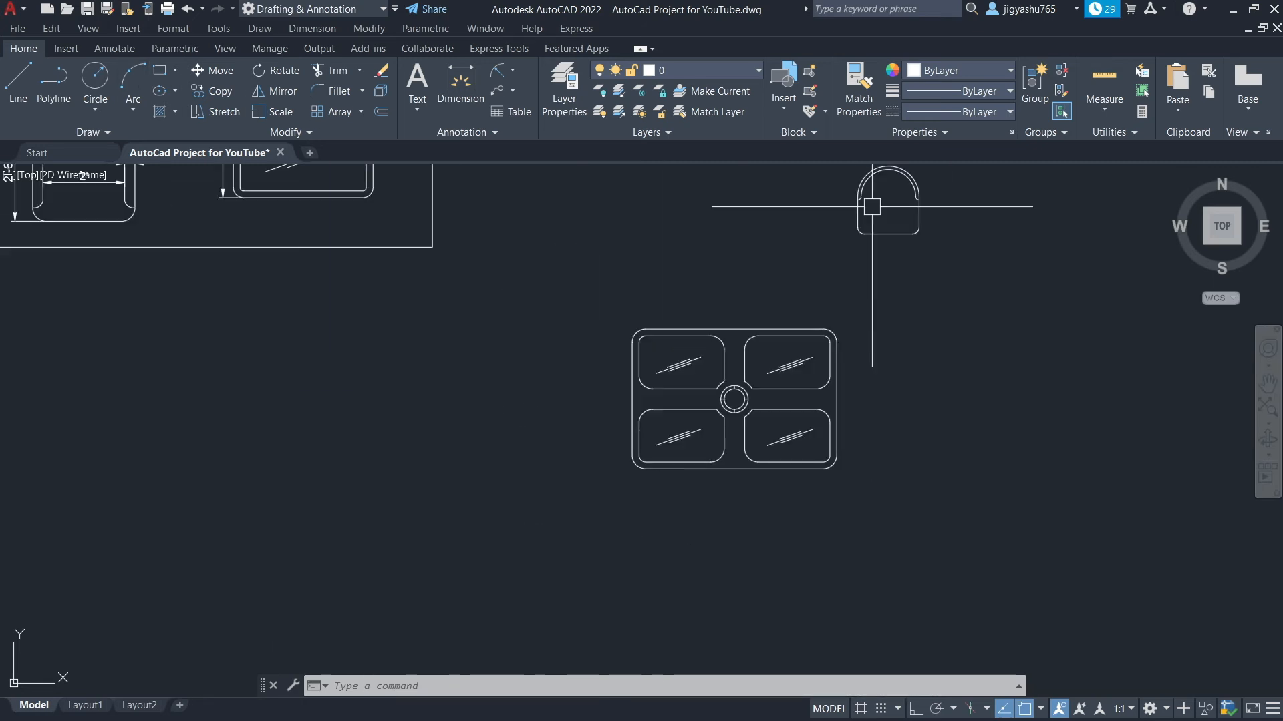
scroll(875, 311, "down", 2)
left_click(859, 209)
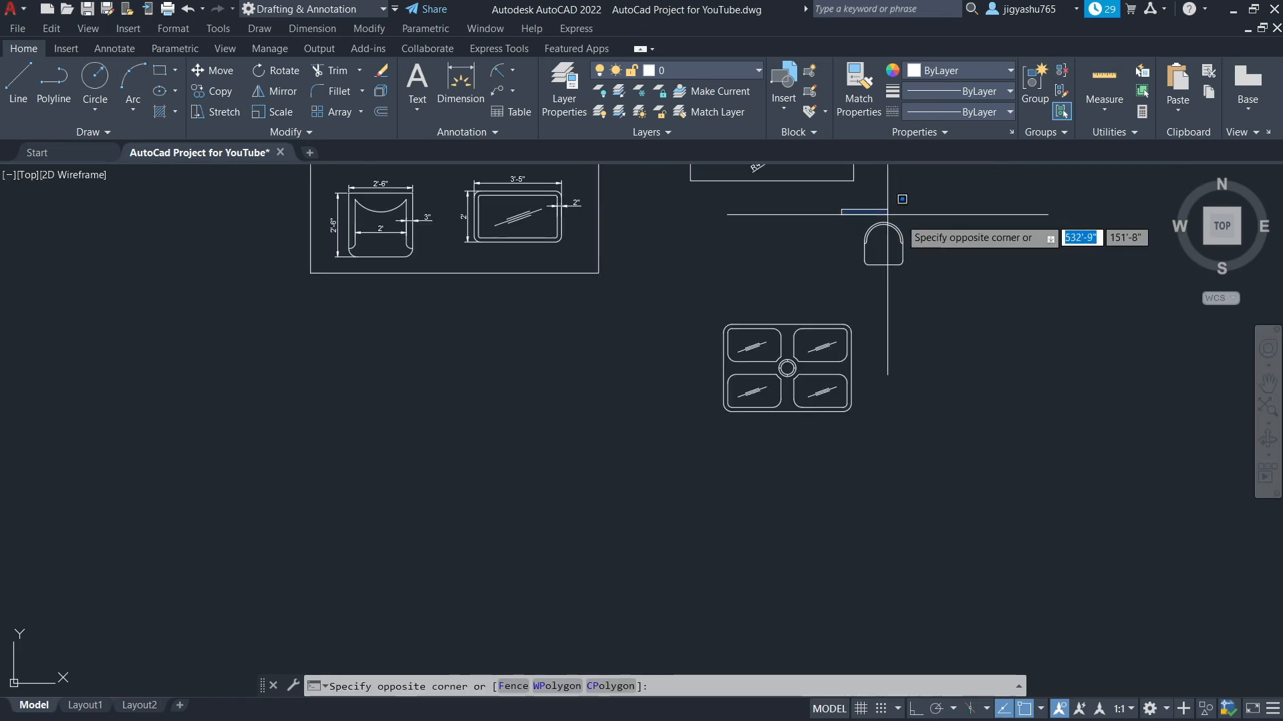
left_click(921, 275)
left_click(221, 93)
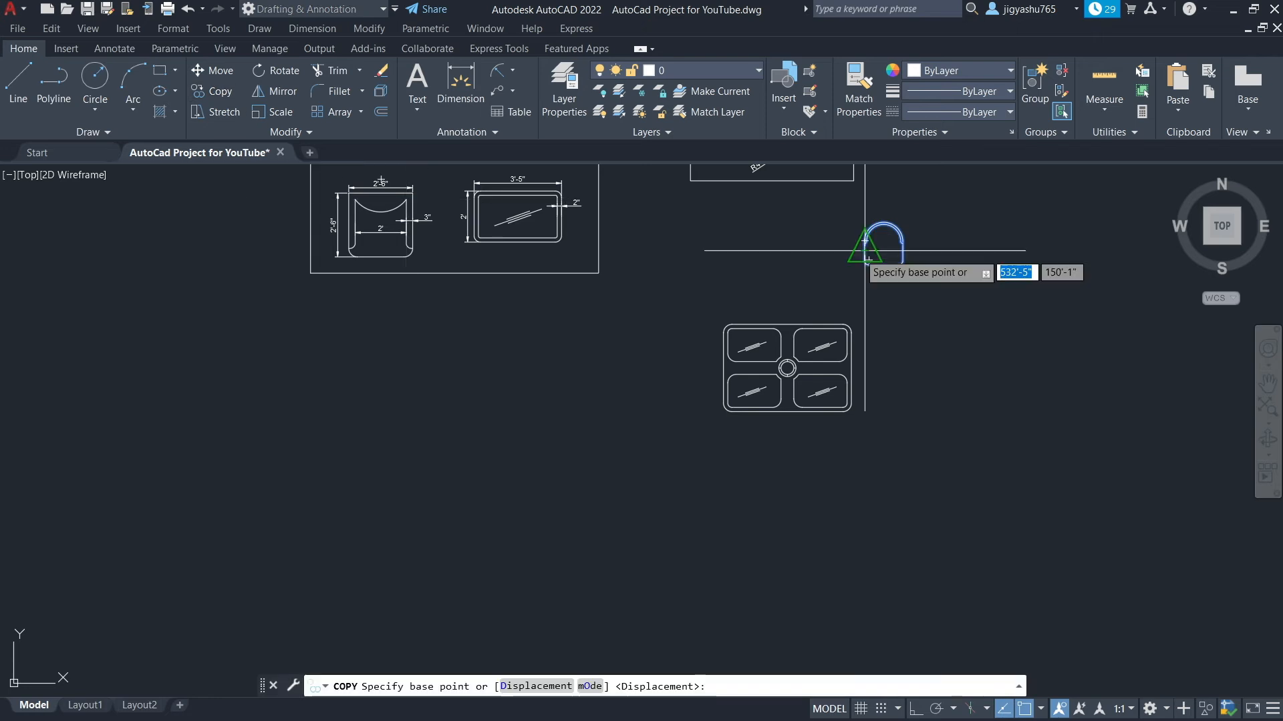
scroll(889, 280, "up", 4)
left_click(858, 209)
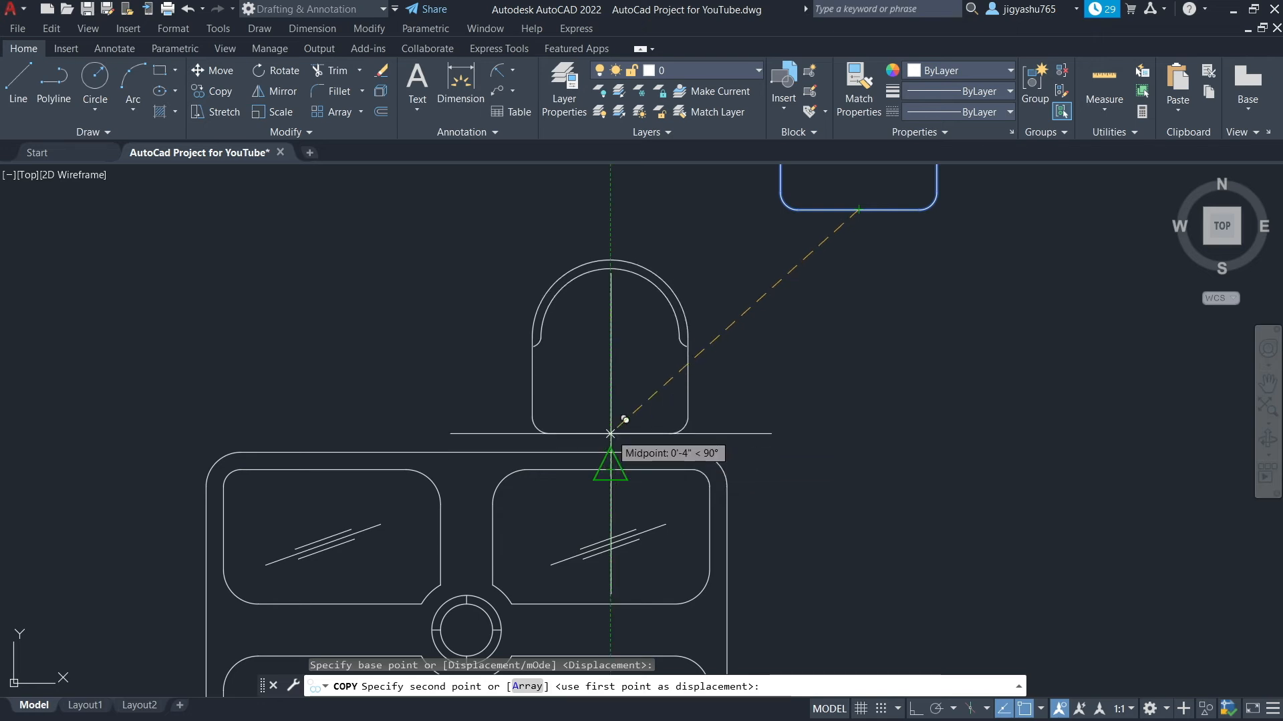
left_click(609, 433)
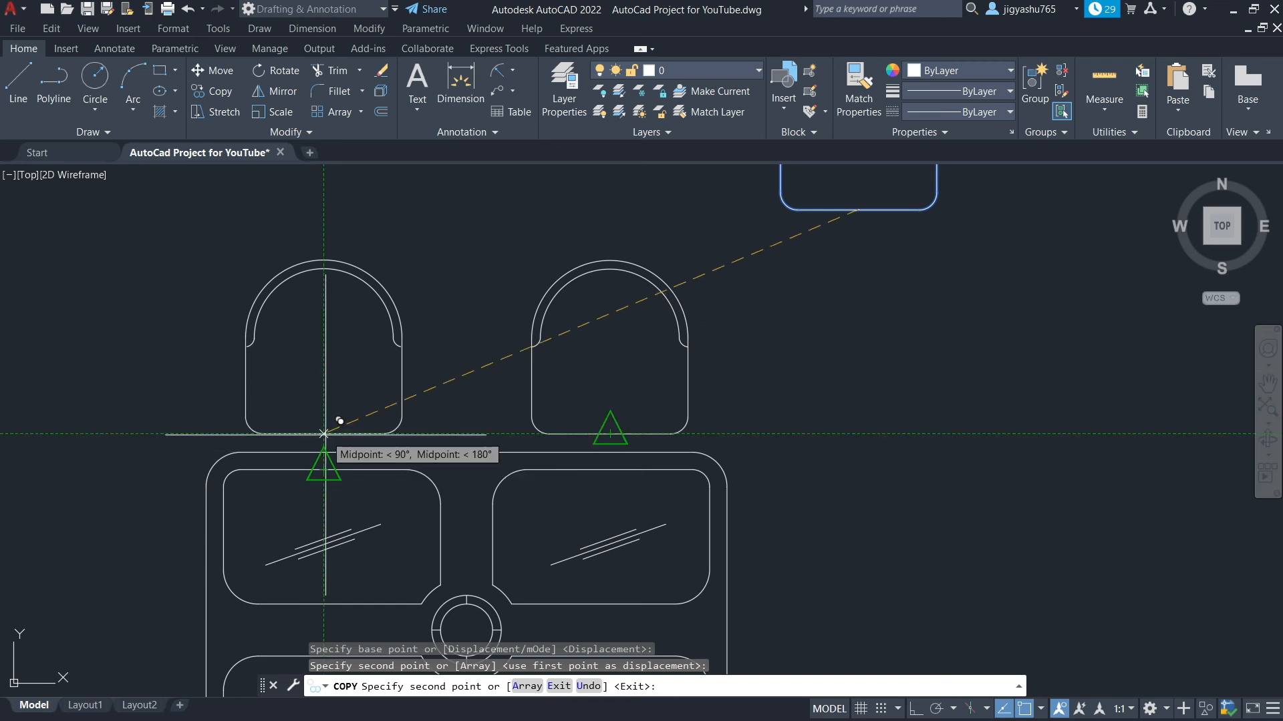
left_click(324, 433)
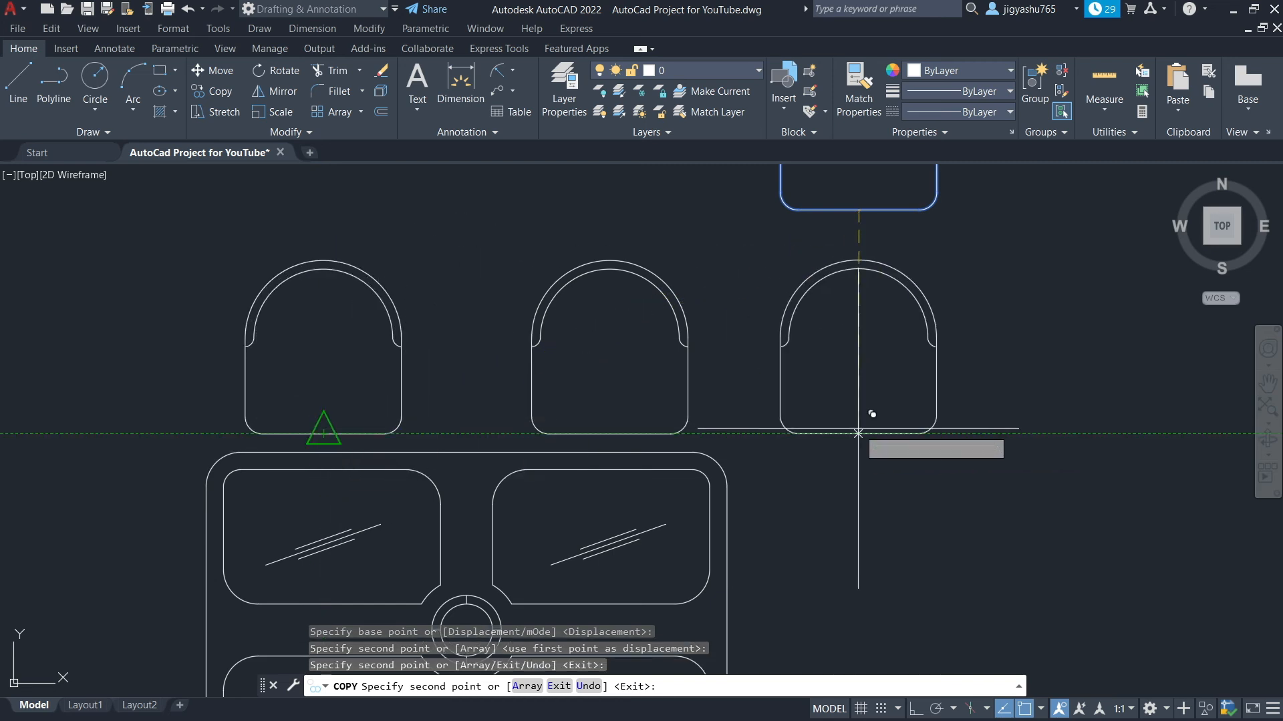
key("Escape")
Rotate the copied chair shape above the design's right side by 180 degrees so it faces downward
scroll(830, 429, "down", 4)
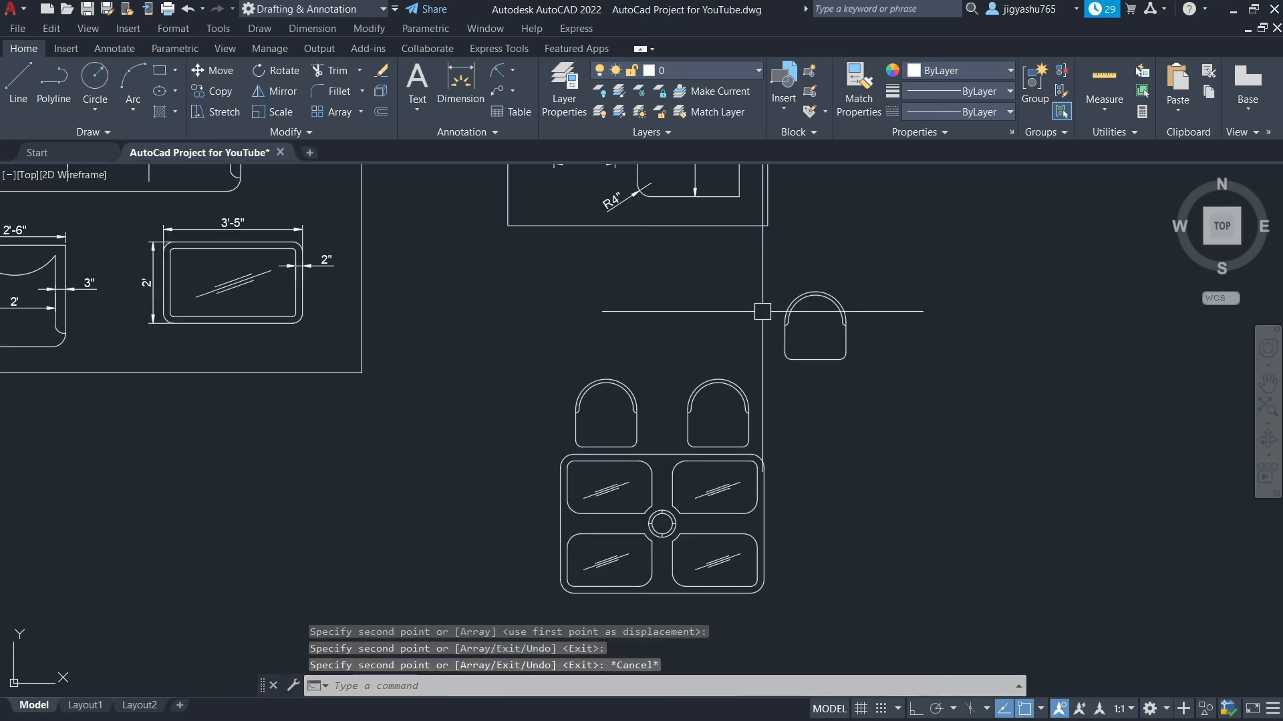
left_click(763, 270)
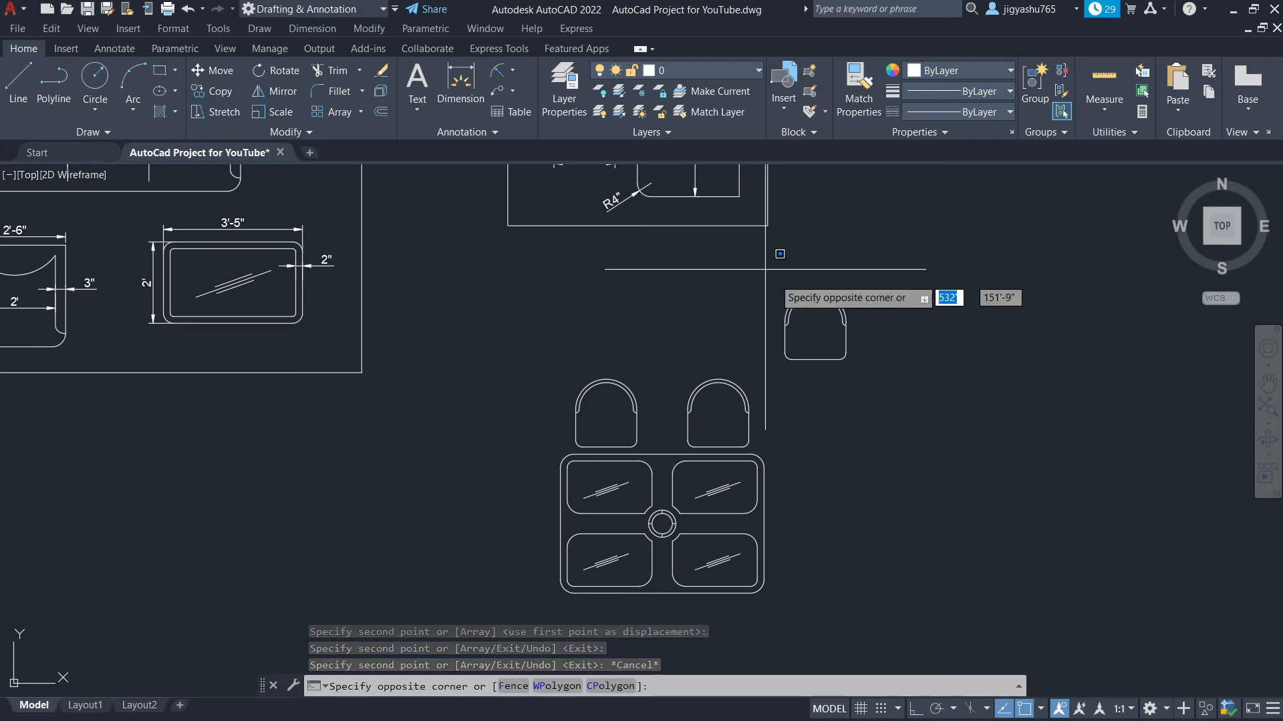
left_click(879, 404)
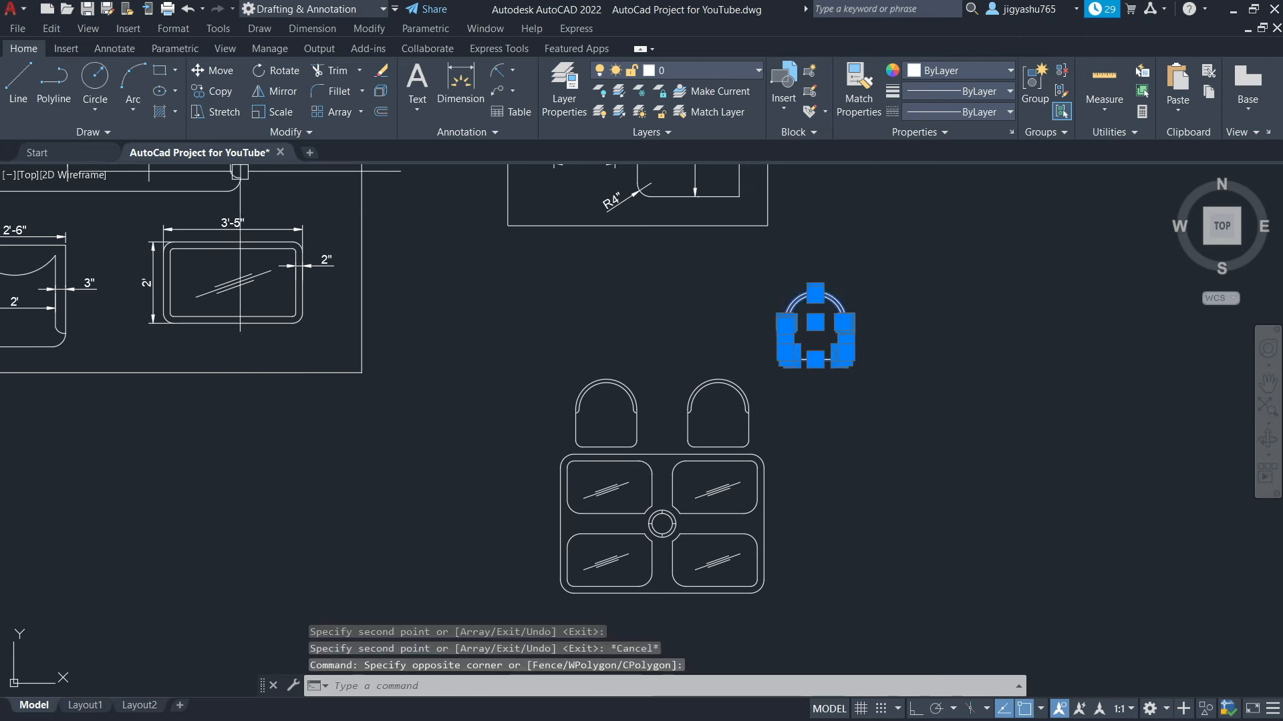
left_click(277, 71)
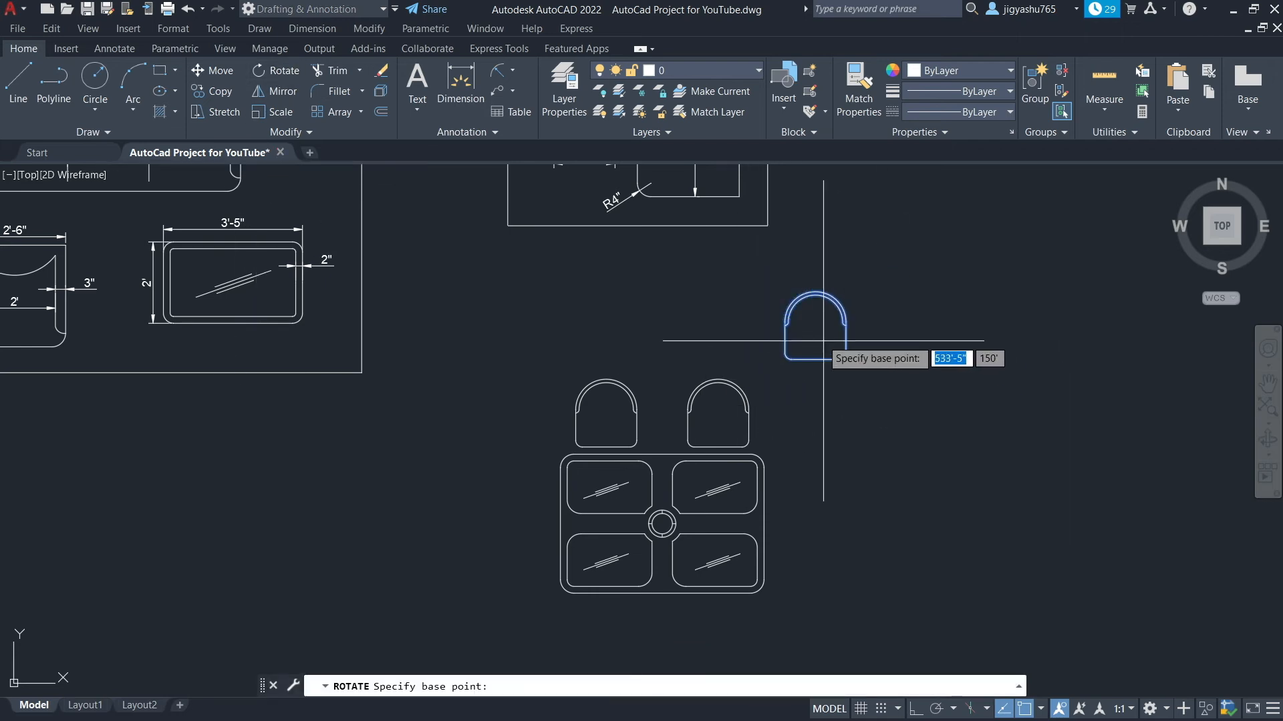
left_click(814, 361)
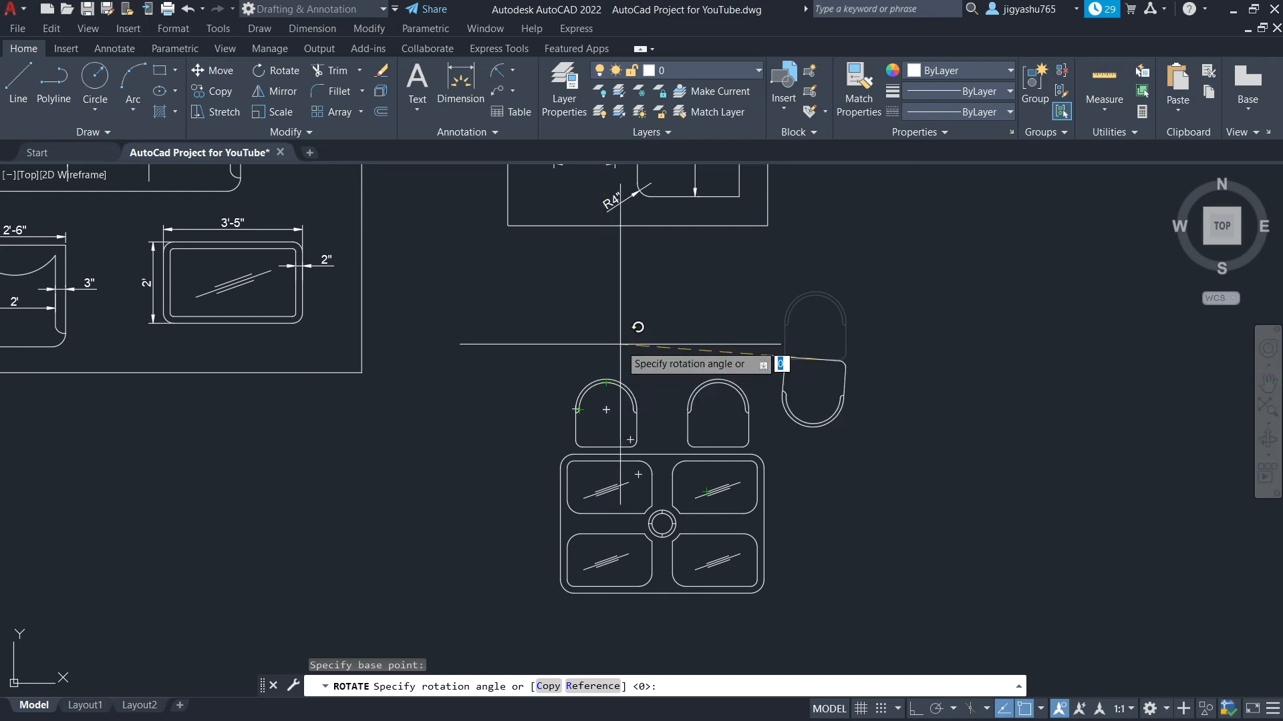
key("F8")
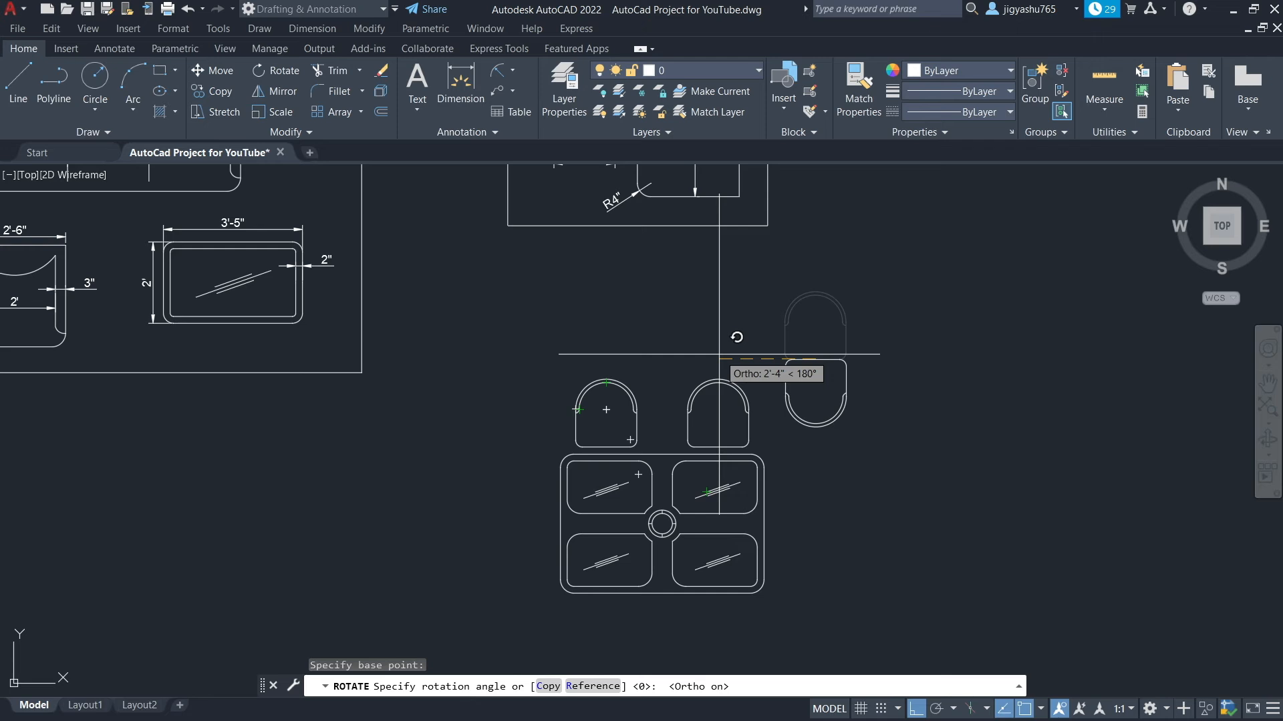
left_click(719, 354)
Copy the rotated chair twice, centering the copies below the lower-right and lower-left panels along the design's bottom edge
left_click(754, 330)
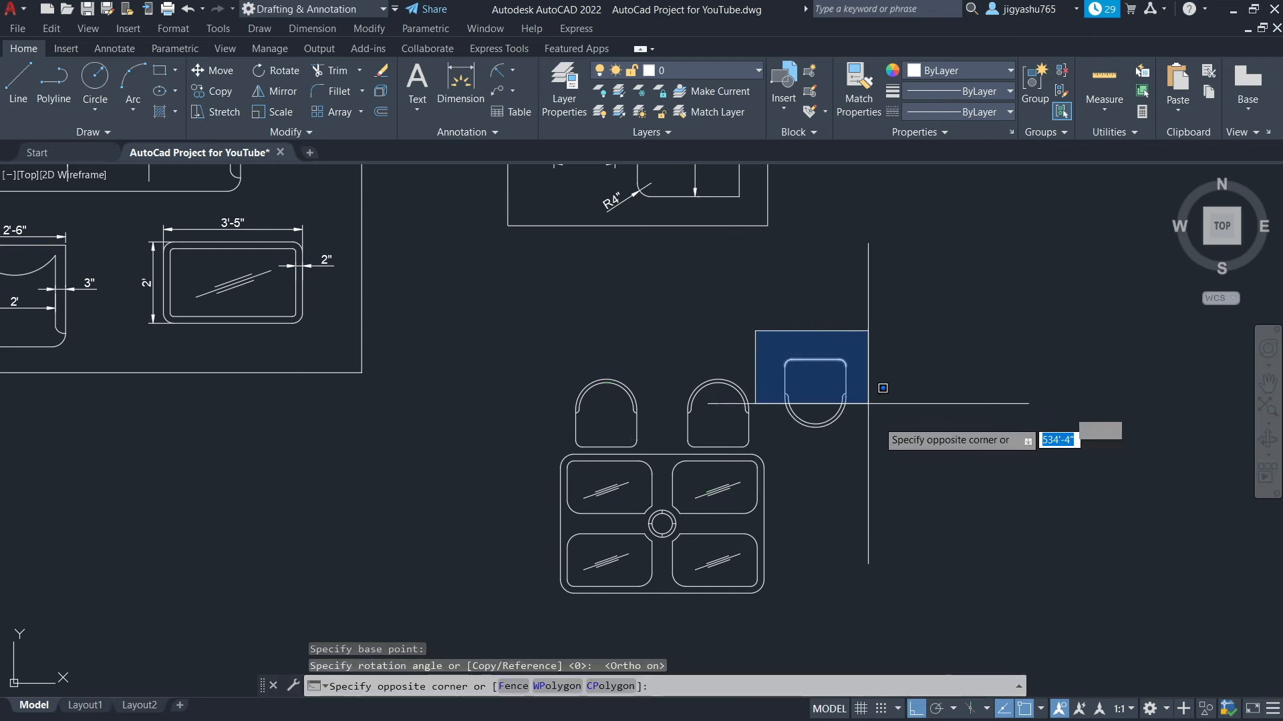
left_click(892, 437)
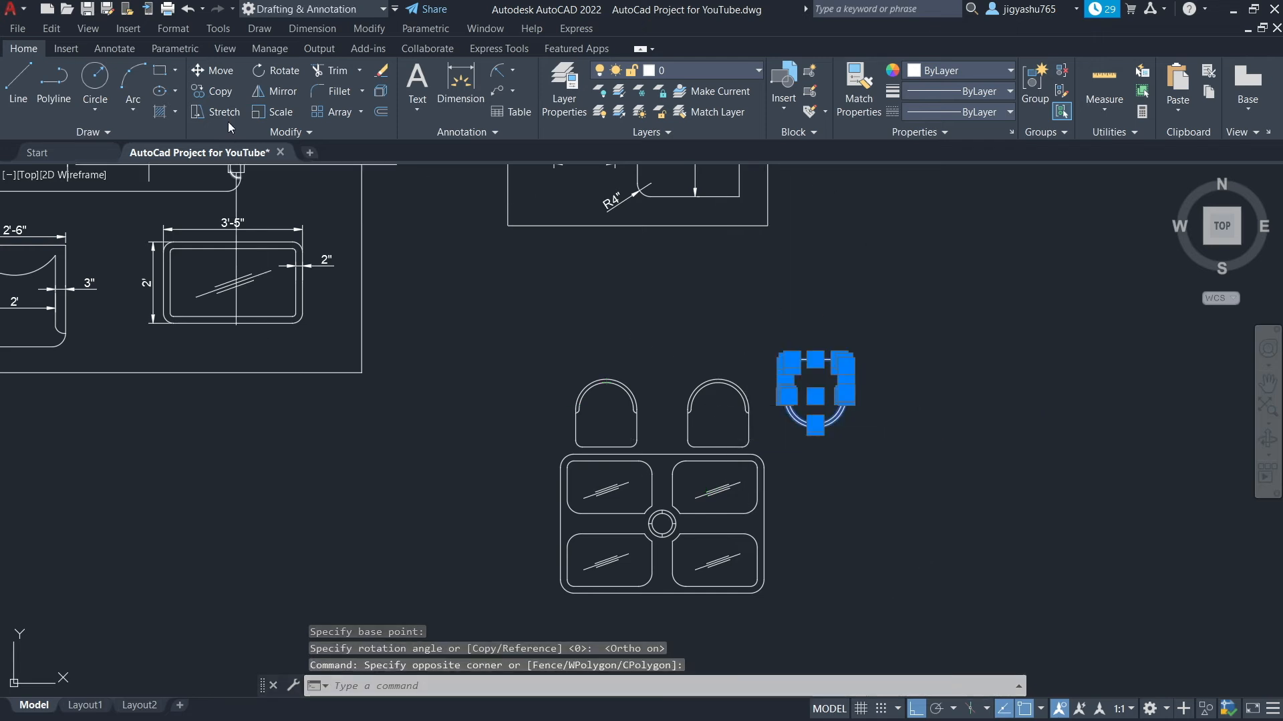
left_click(219, 97)
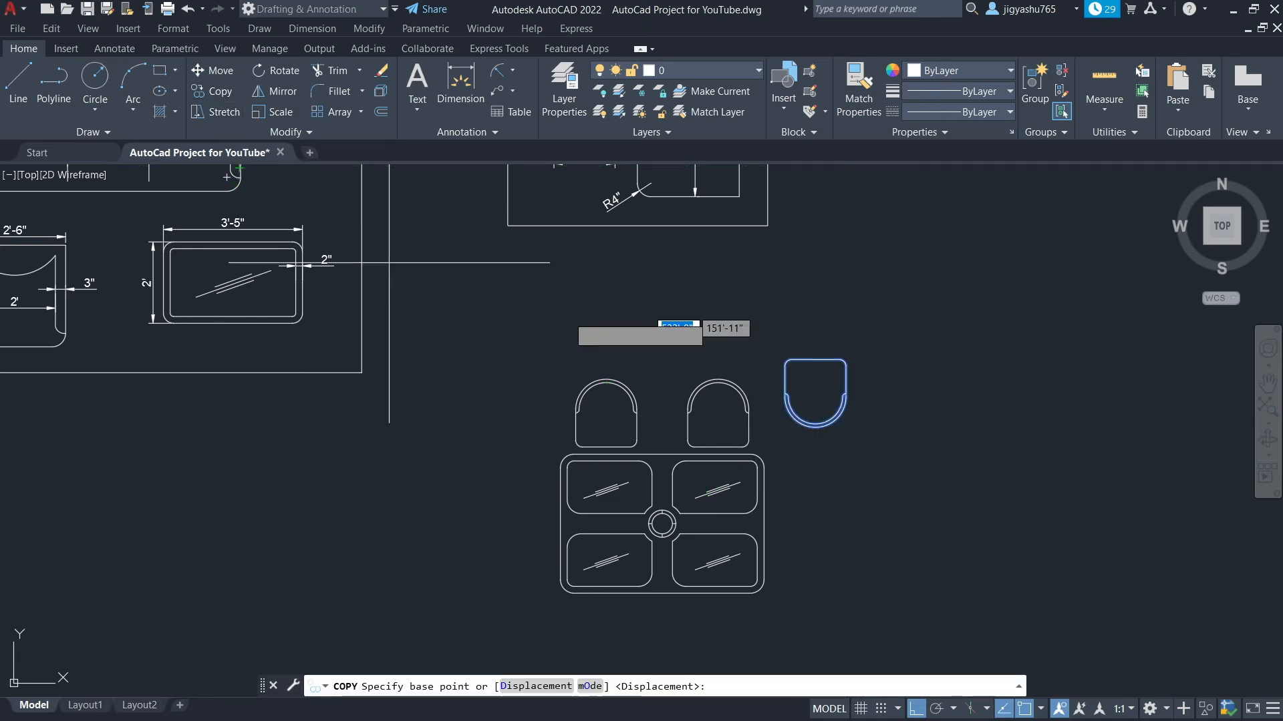
left_click(815, 359)
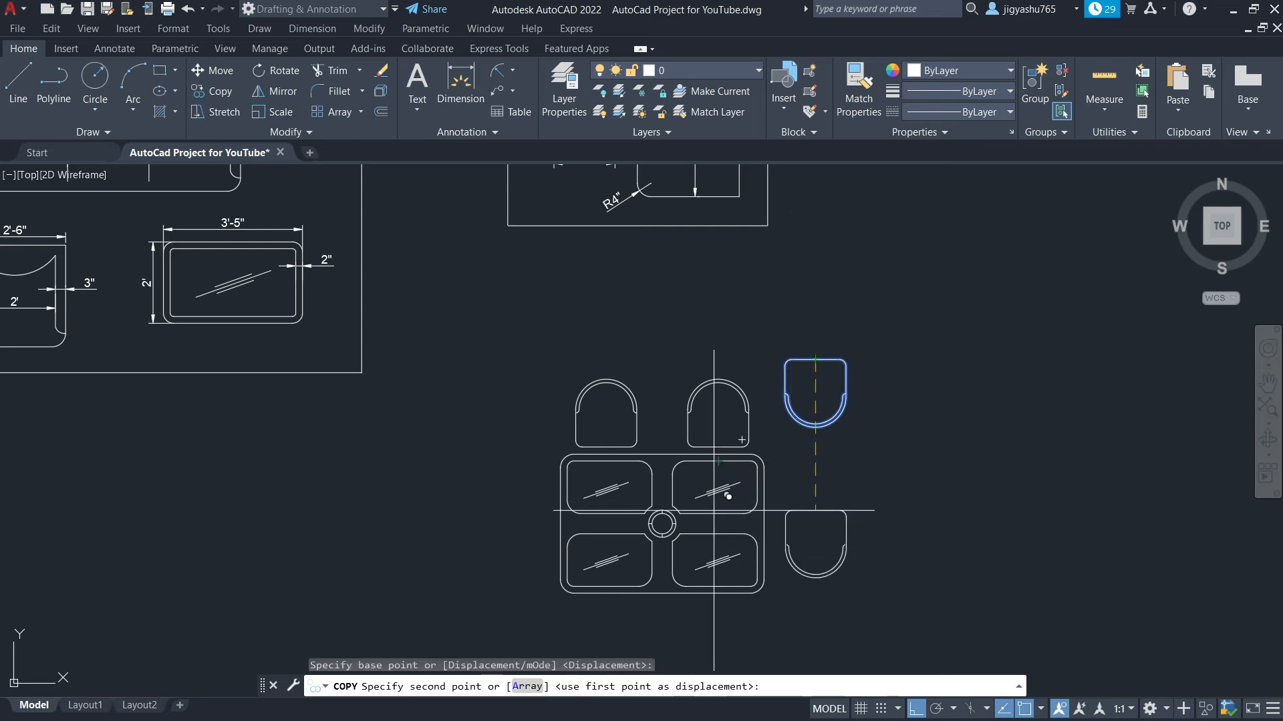
scroll(729, 538, "down", 5)
key("F8")
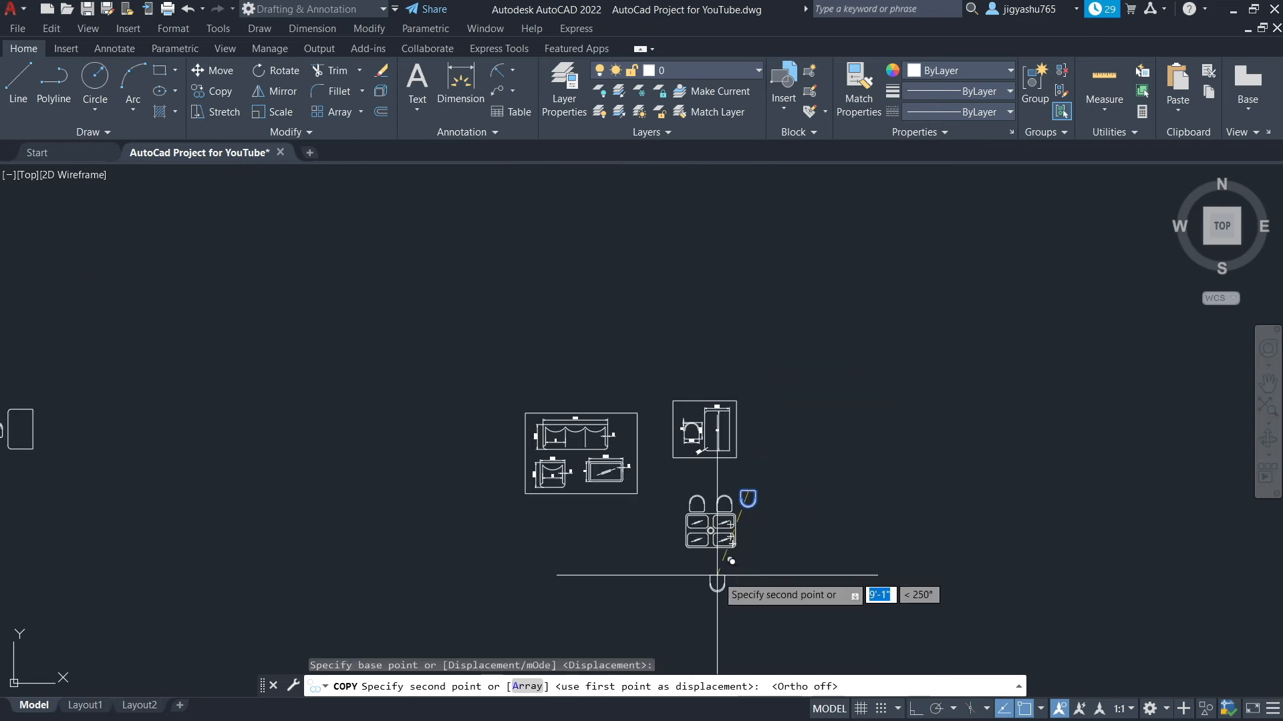
scroll(717, 577, "up", 3)
scroll(717, 576, "up", 6)
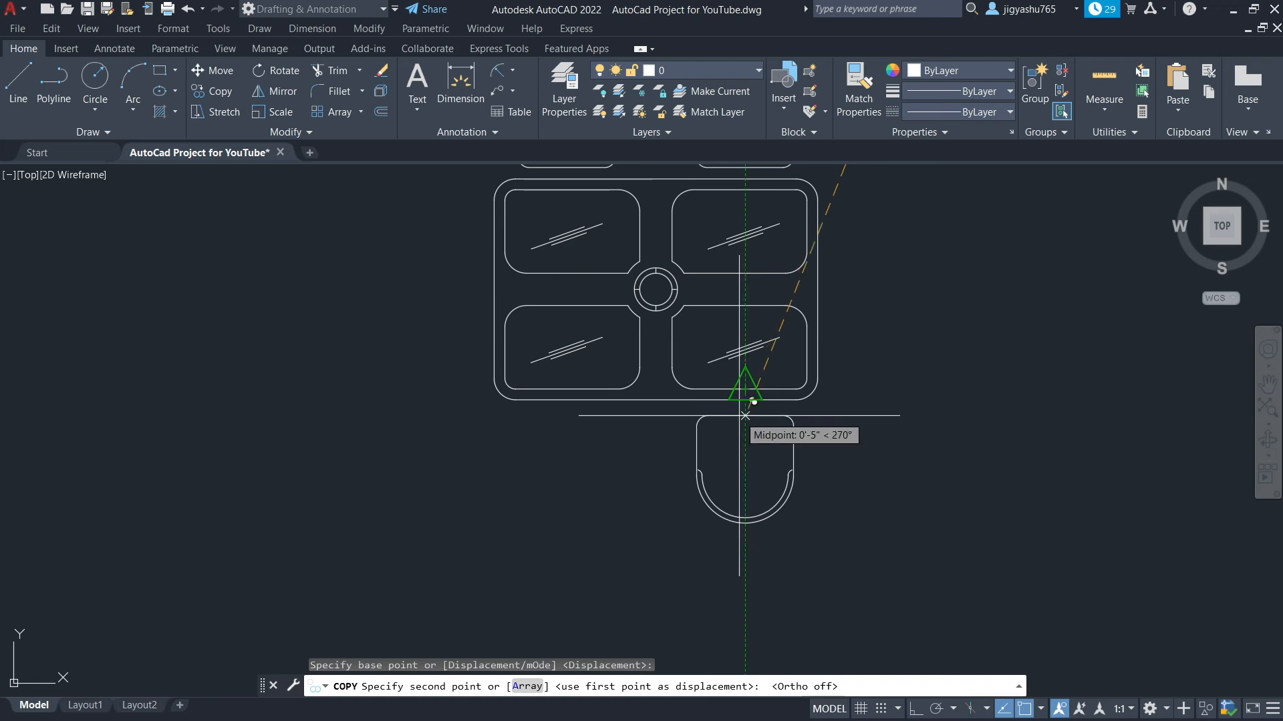
left_click(745, 413)
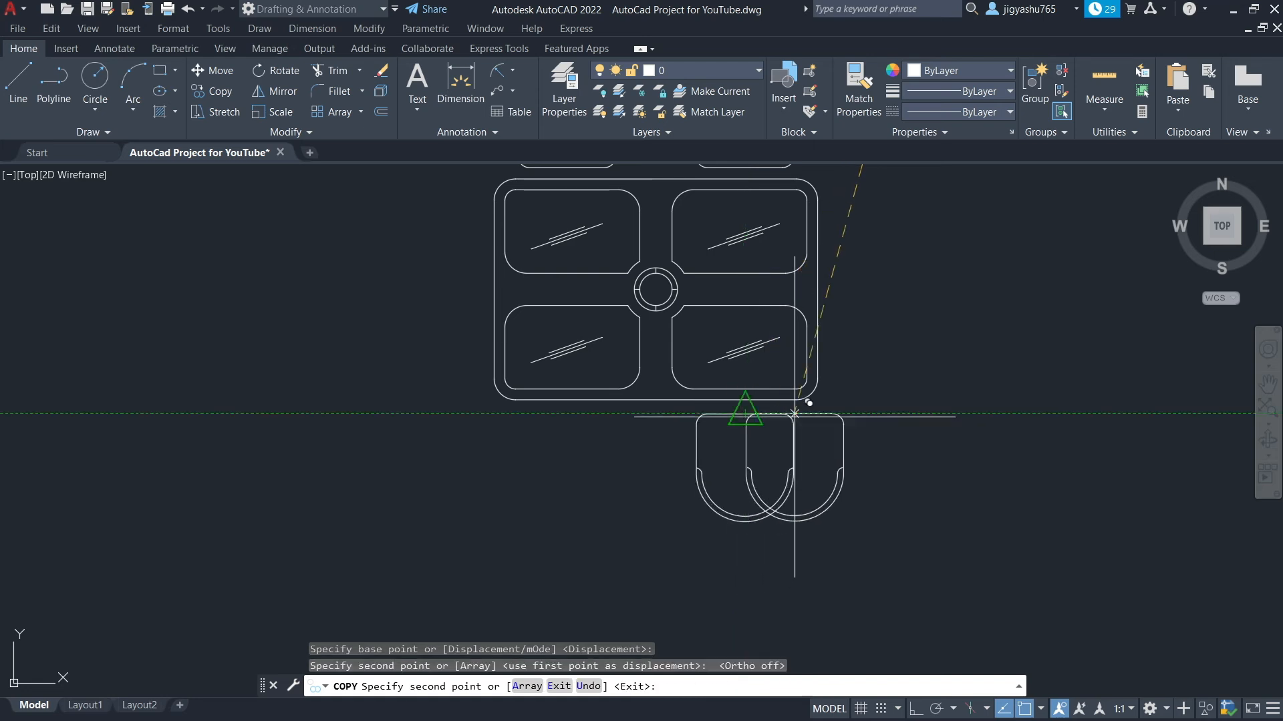
scroll(777, 341, "down", 2)
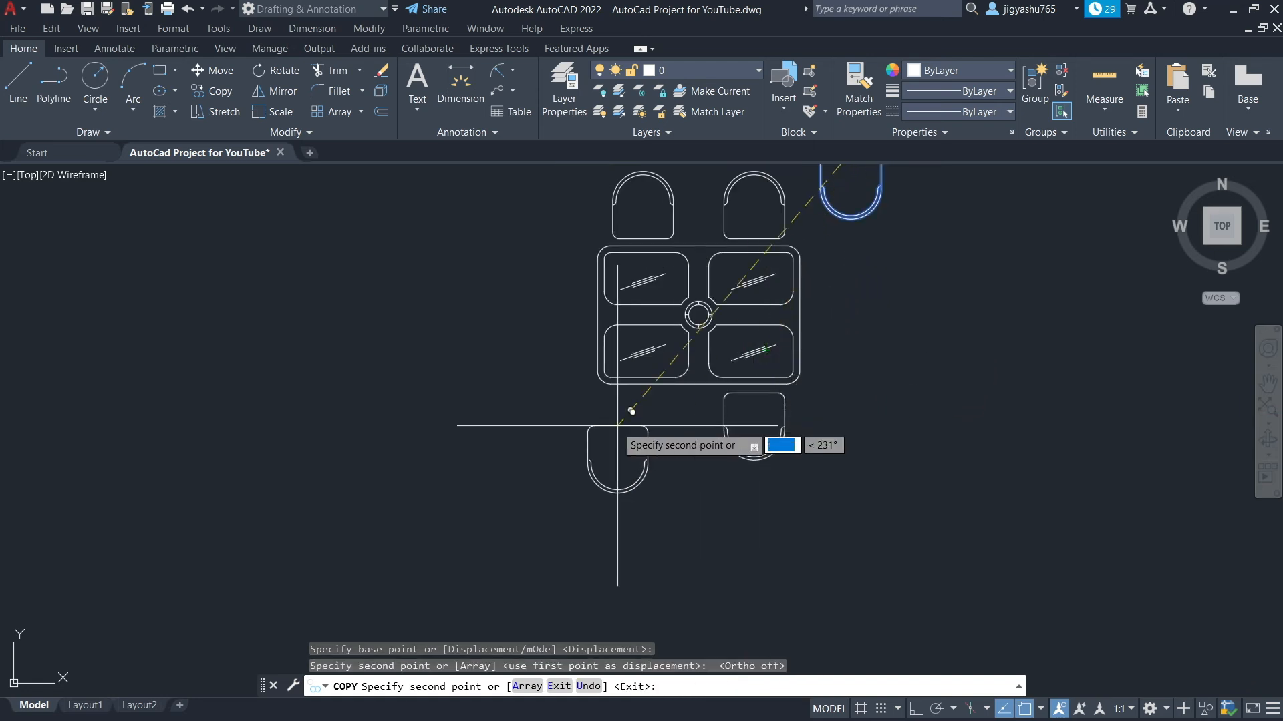
scroll(652, 367, "up", 5)
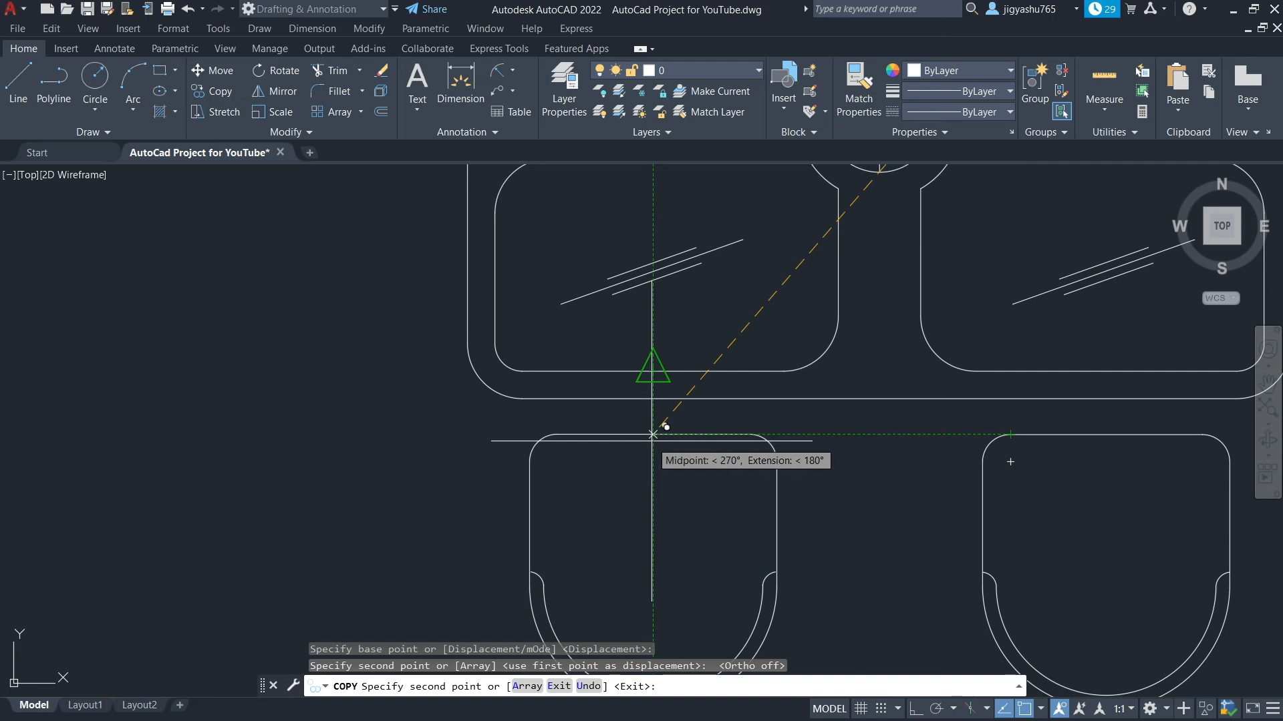
left_click(653, 434)
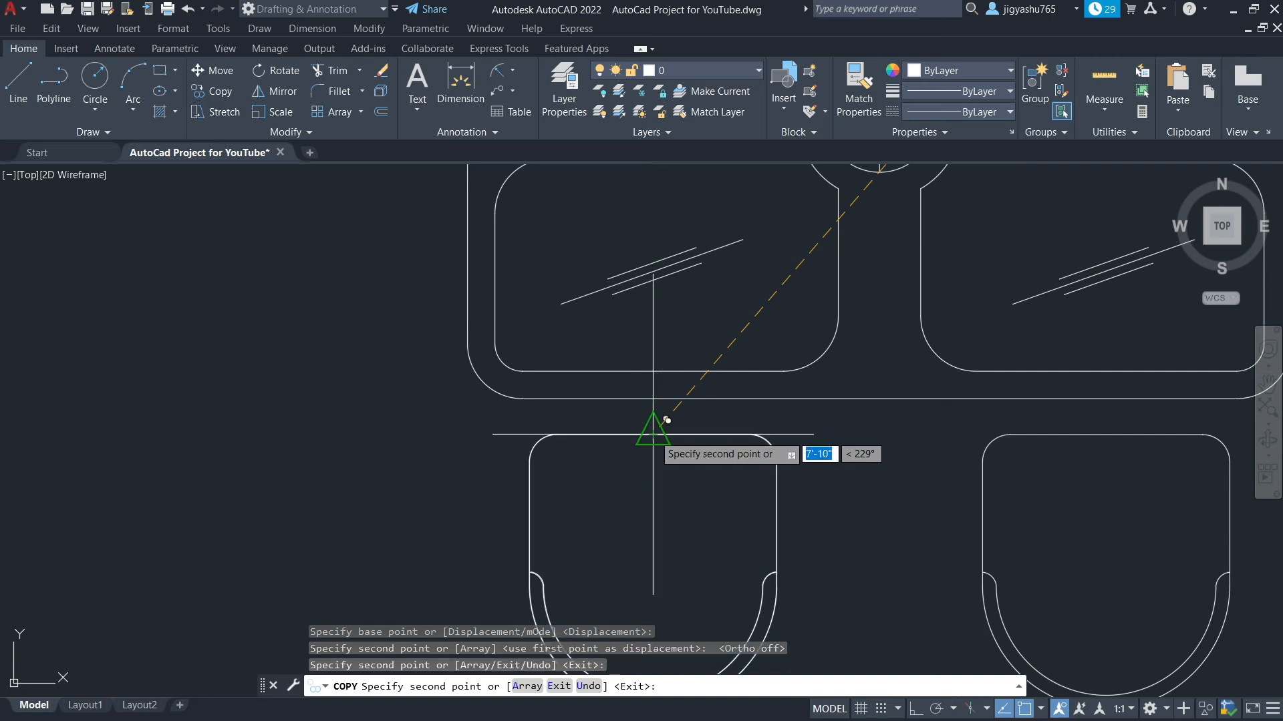
key("Escape")
Move the remaining rotated chair to a spot left of the table design
scroll(702, 438, "down", 5)
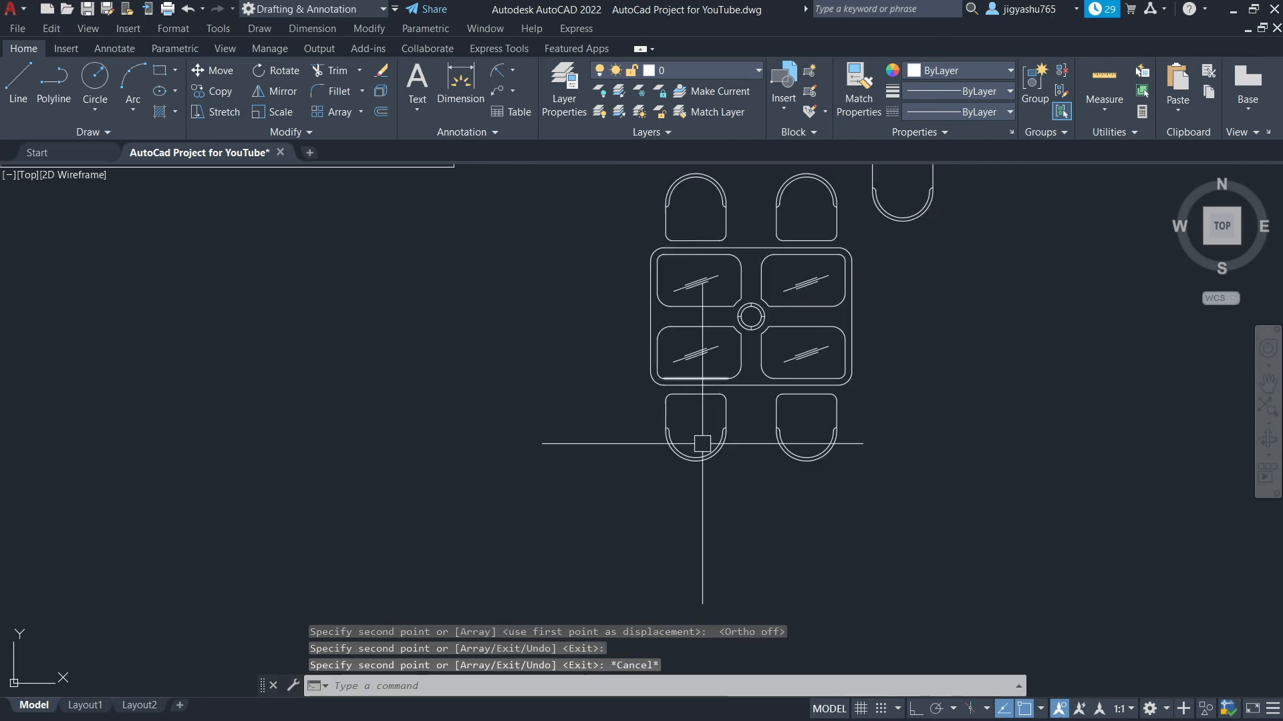
scroll(868, 411, "down", 2)
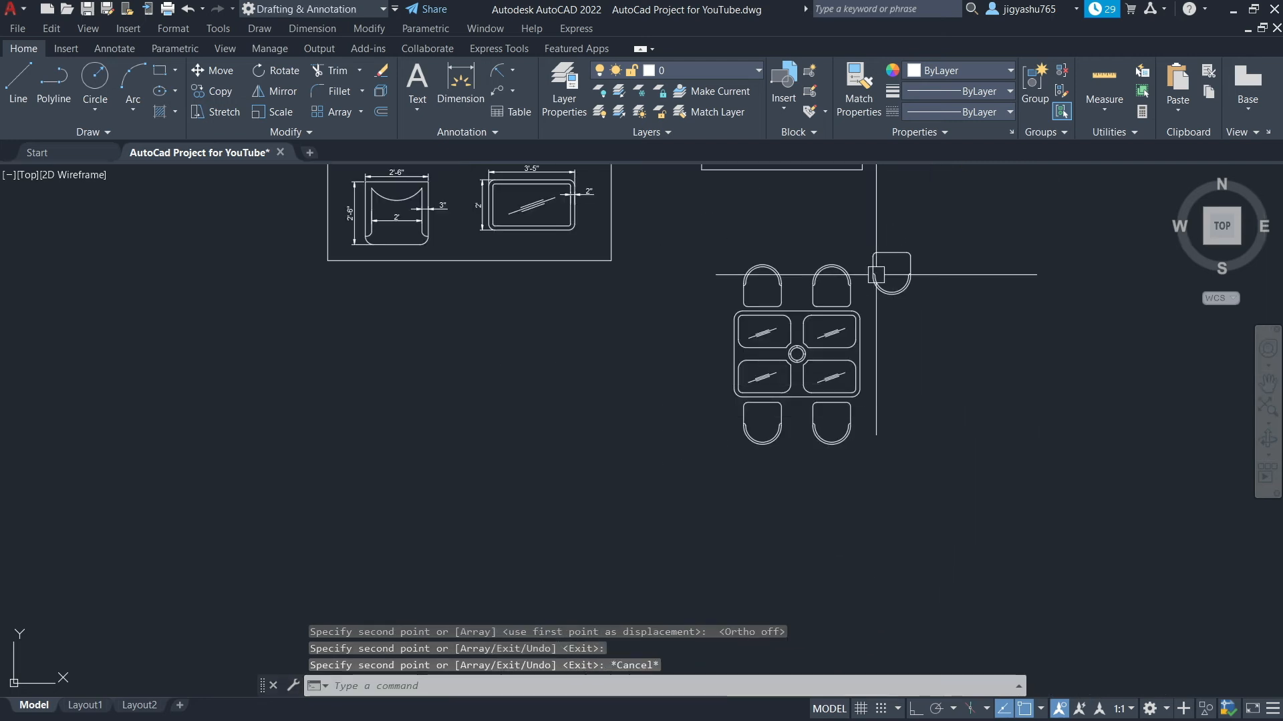
left_click(862, 234)
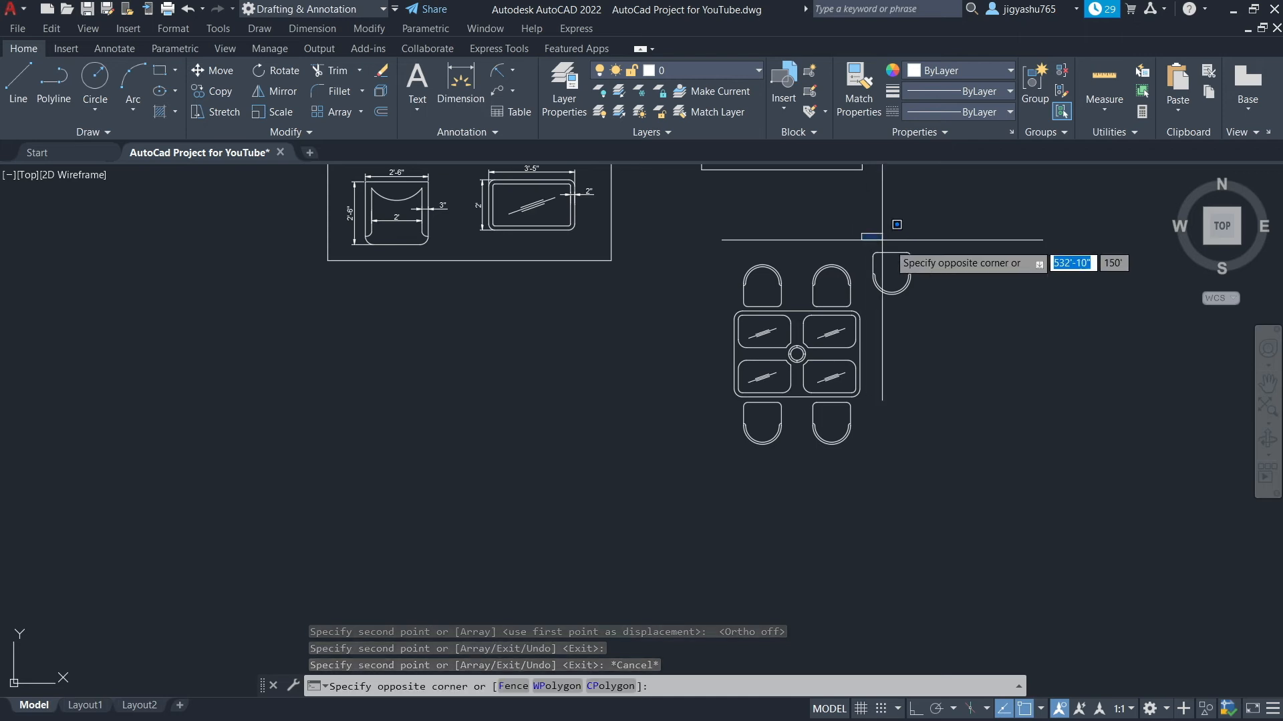
left_click(950, 299)
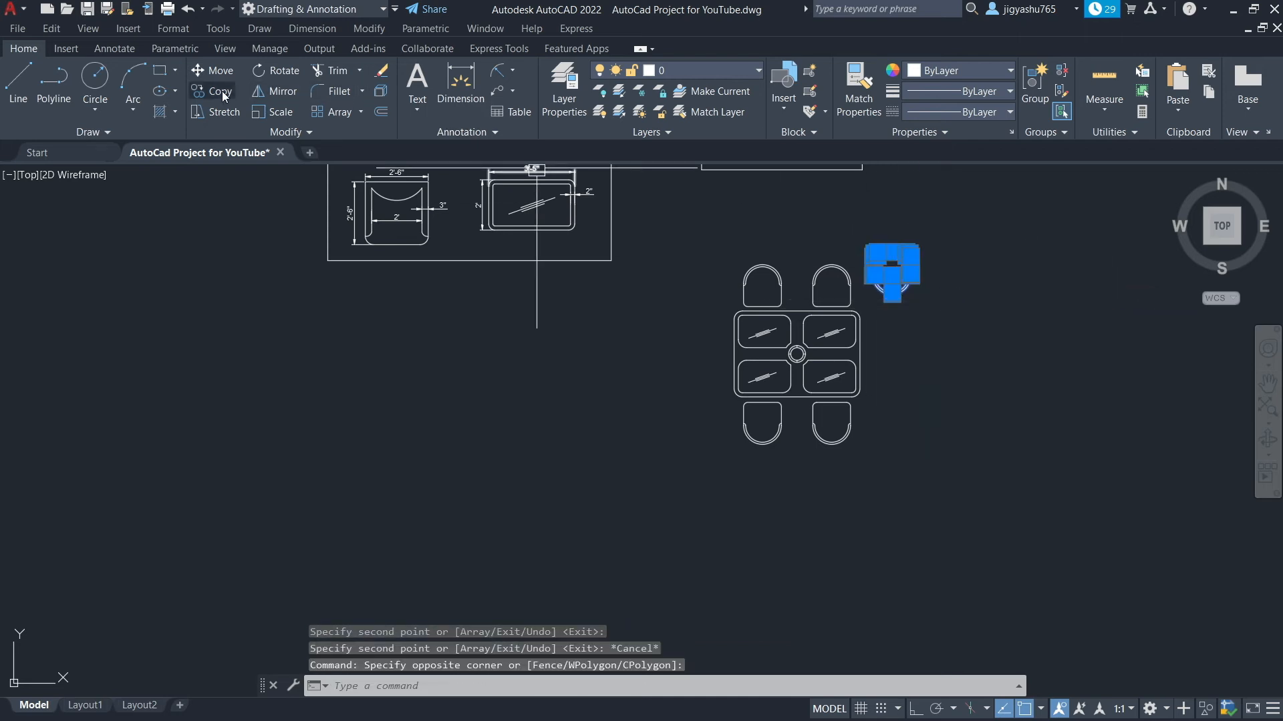
left_click(219, 70)
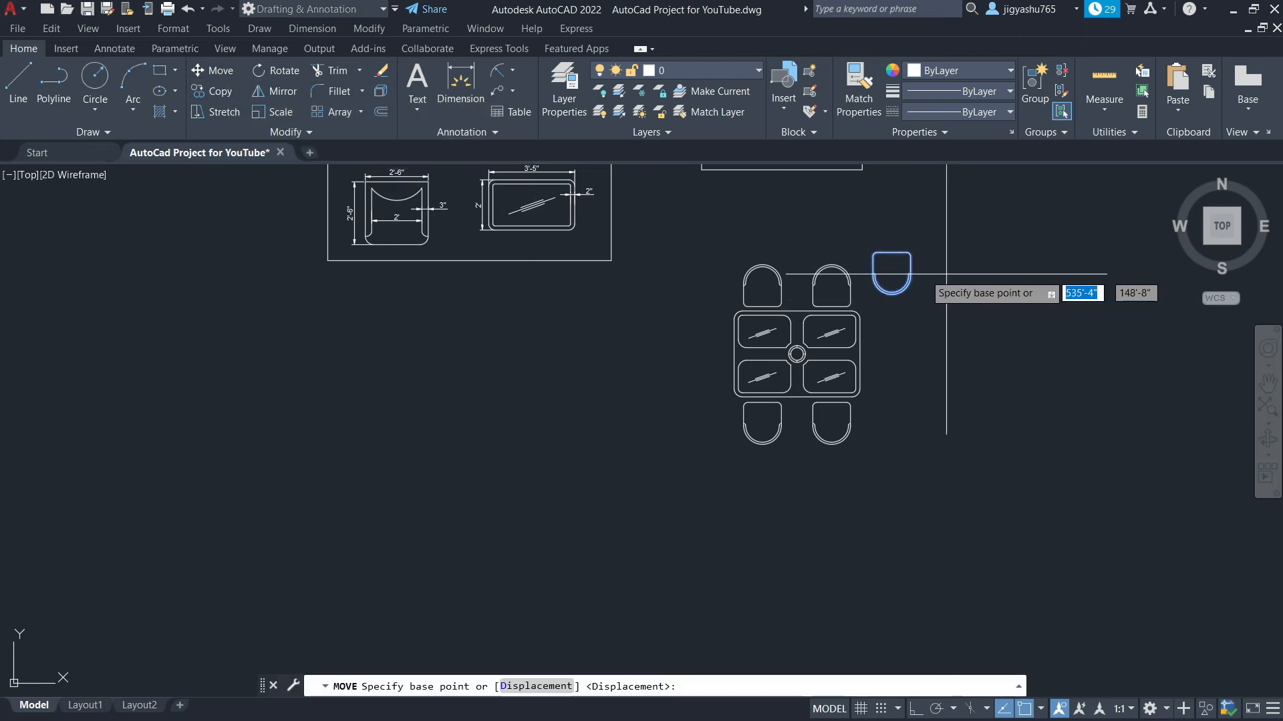
left_click(892, 274)
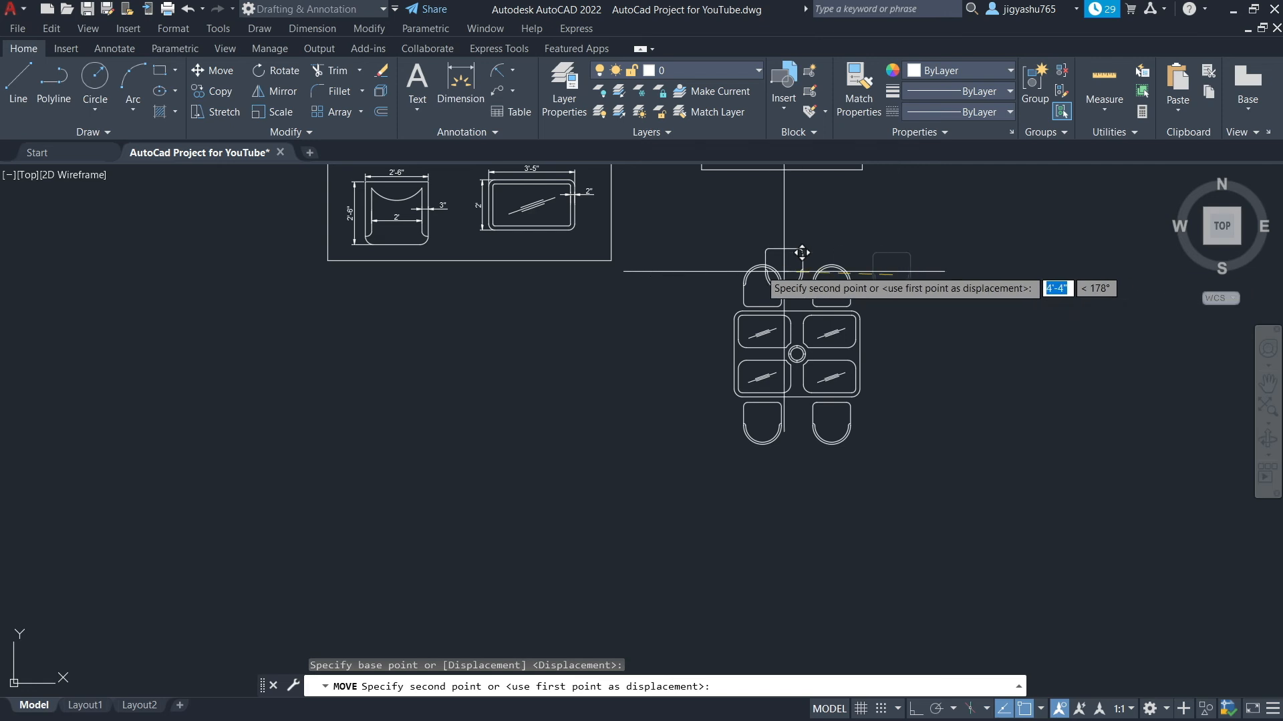
left_click(655, 363)
key("Escape")
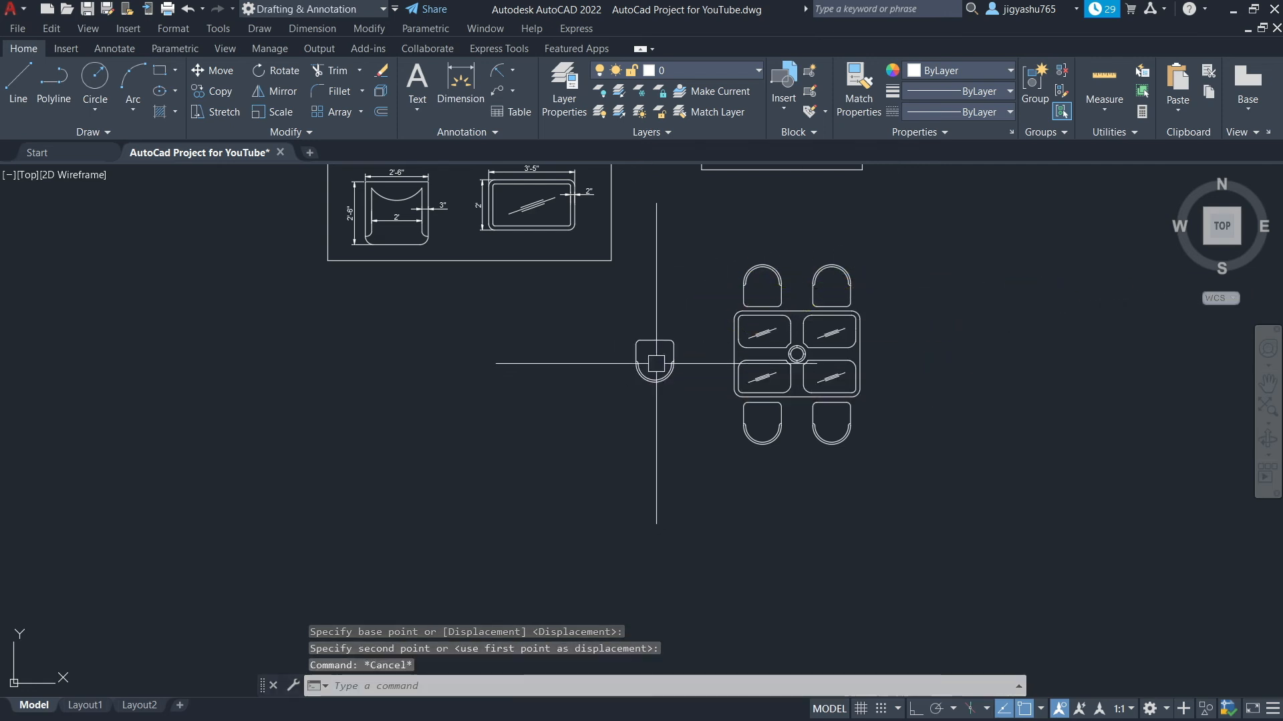
Rotate that chair 90 degrees so its arched back faces away from the table's left edge
left_click(607, 315)
left_click(698, 406)
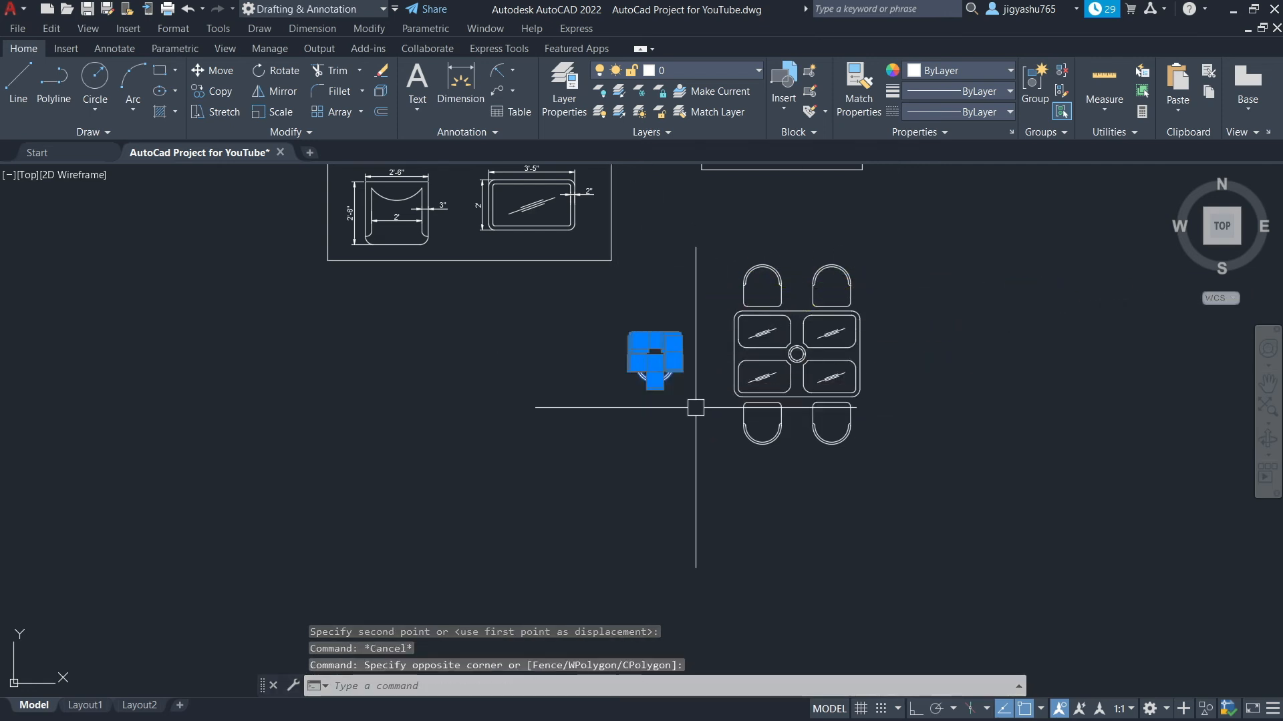
left_click(291, 71)
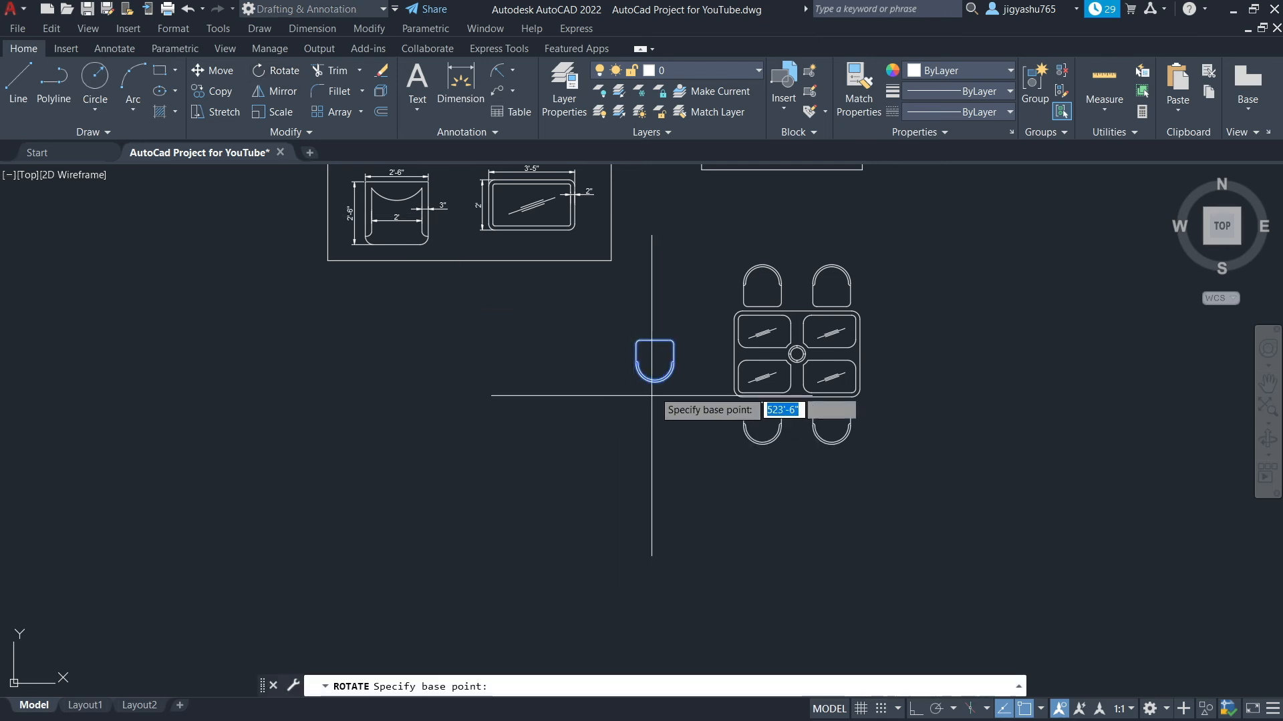
left_click(655, 340)
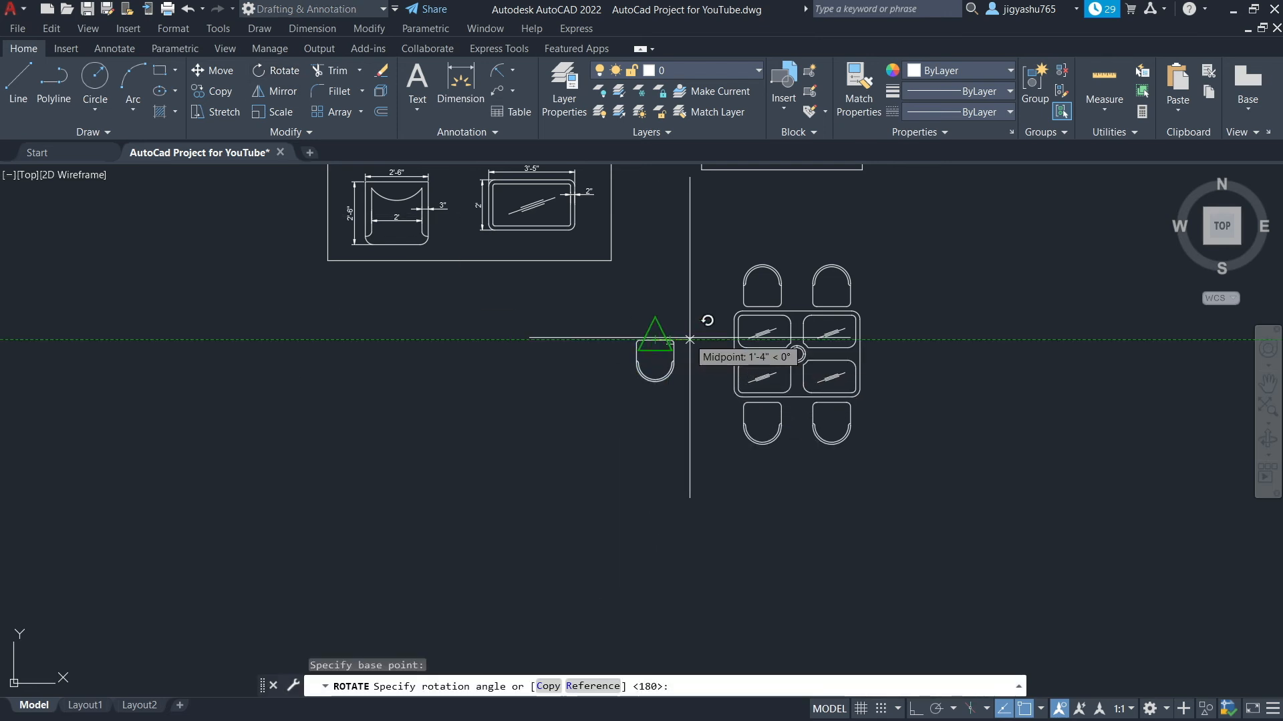
left_click(654, 422)
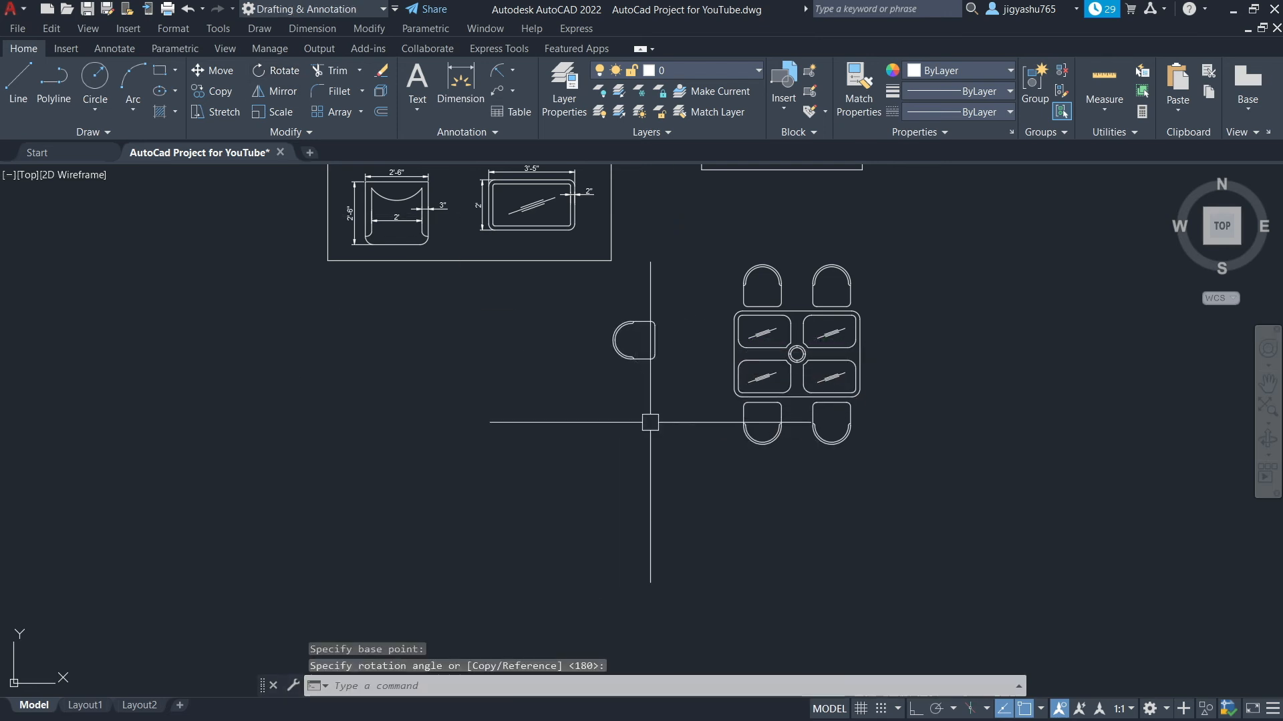
Move the rotated chair against the table's left edge, centered between the upper-left and lower-left panels
left_click(590, 306)
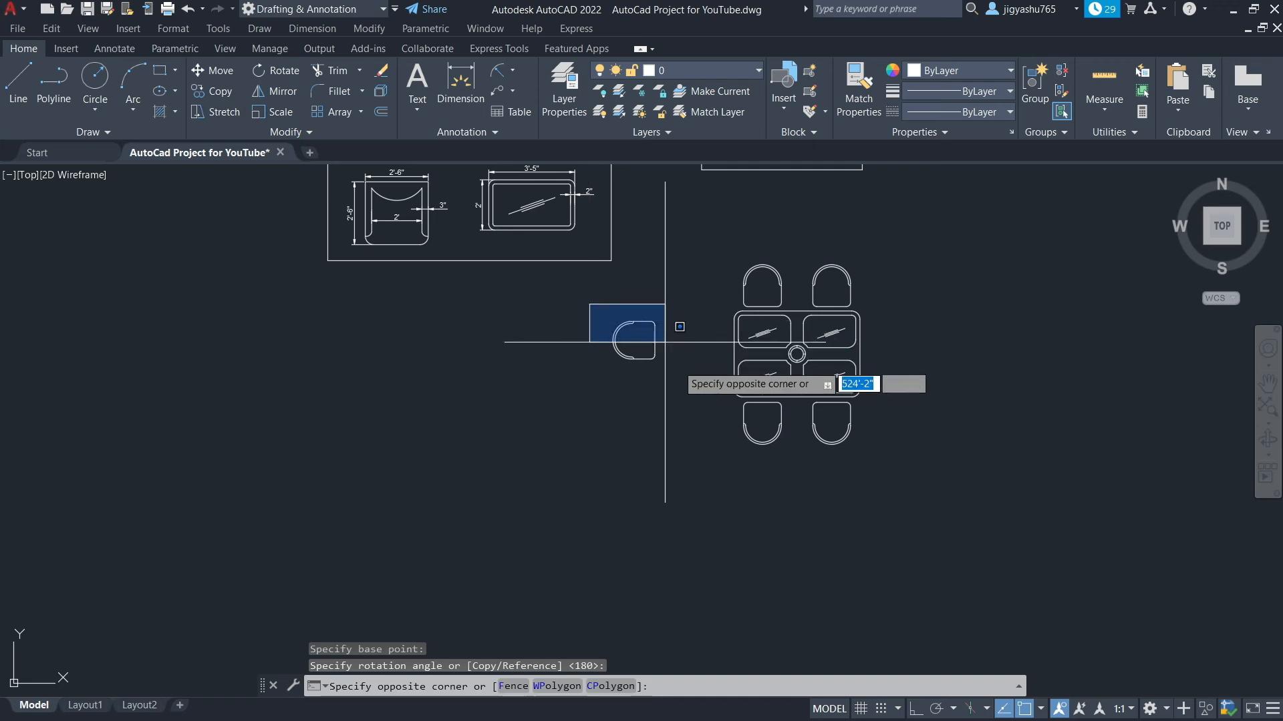
left_click(679, 411)
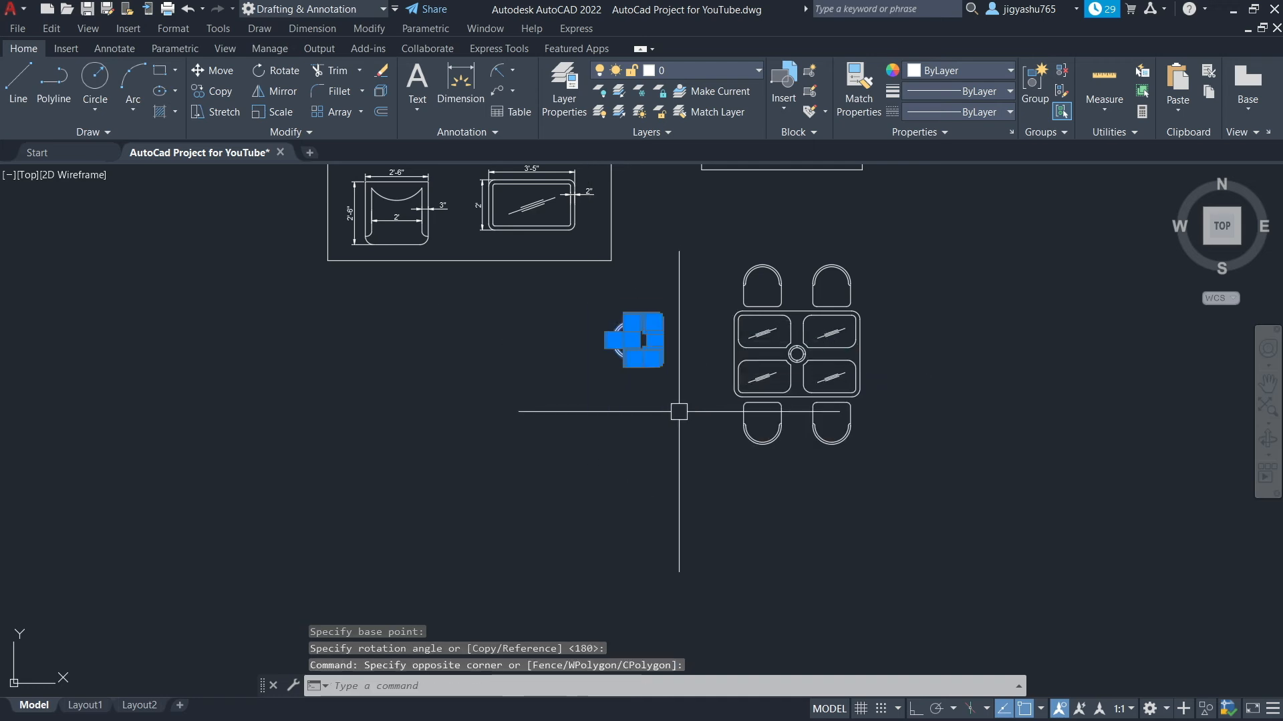
left_click(220, 71)
scroll(644, 374, "up", 5)
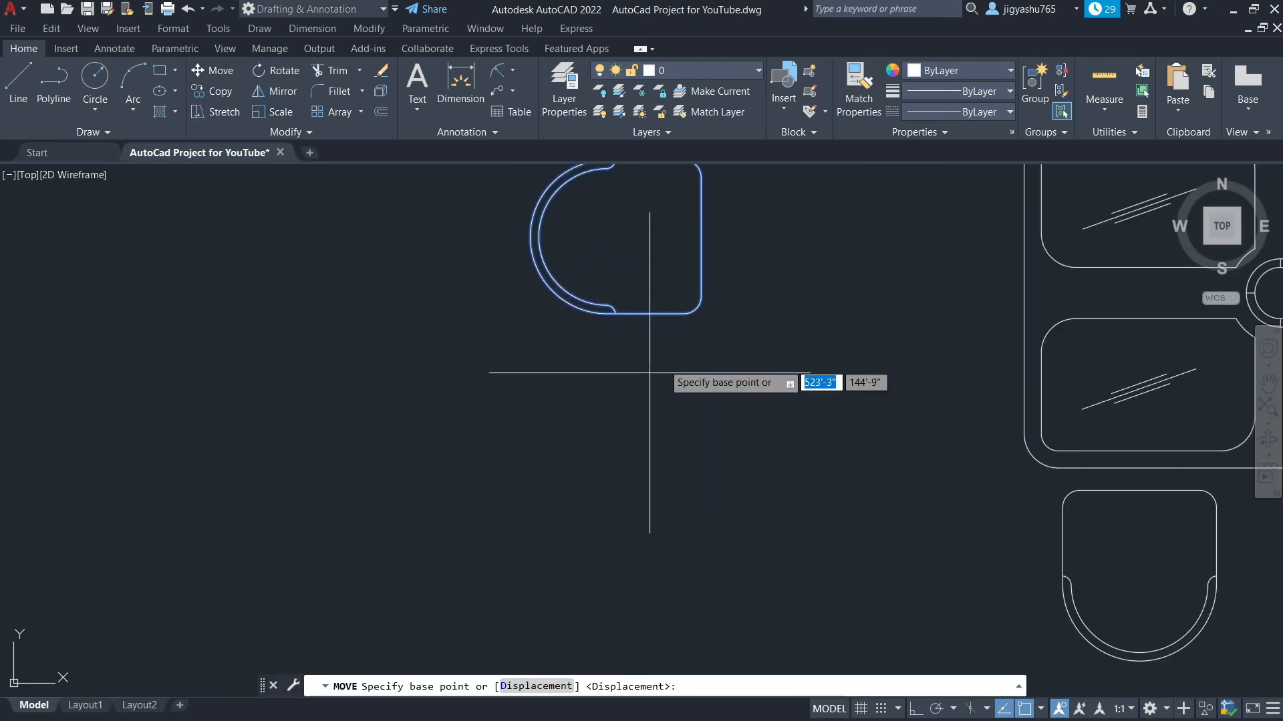
left_click(701, 238)
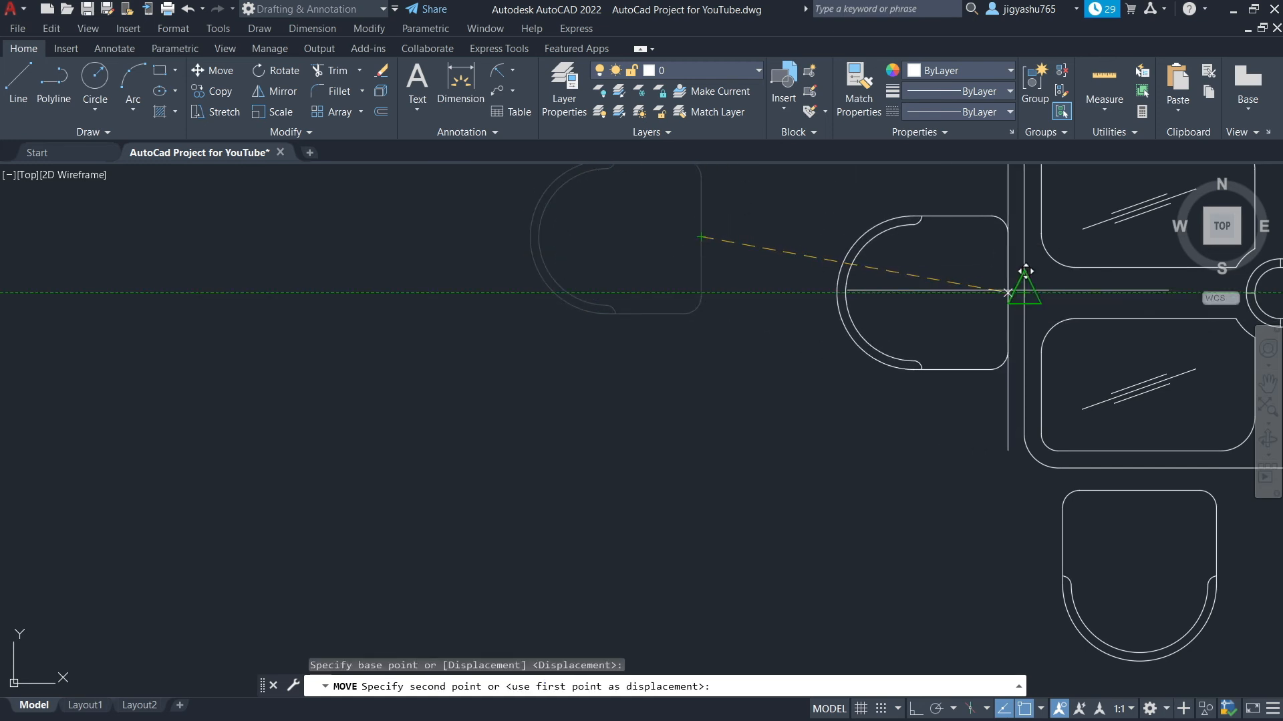
key("Escape")
scroll(869, 399, "down", 4)
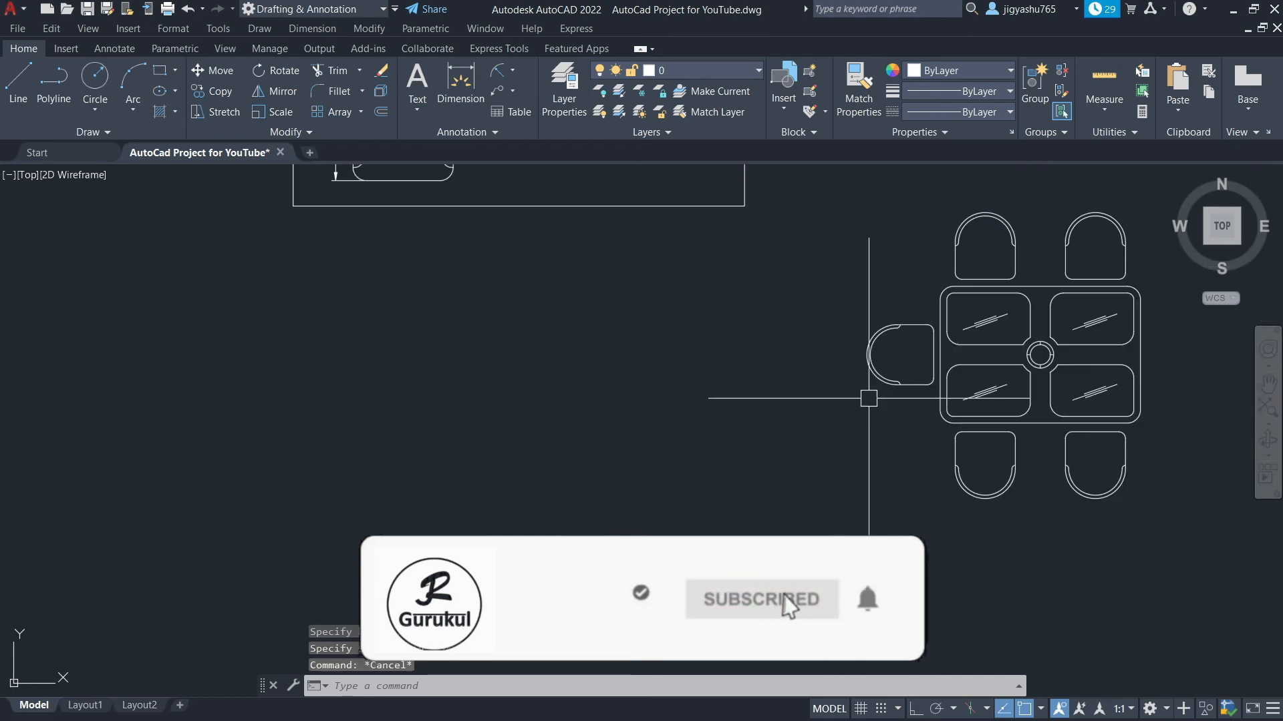
Mirror the left chair across the table's vertical centerline, keeping the original, to place a matching chair at the right edge
left_click(851, 312)
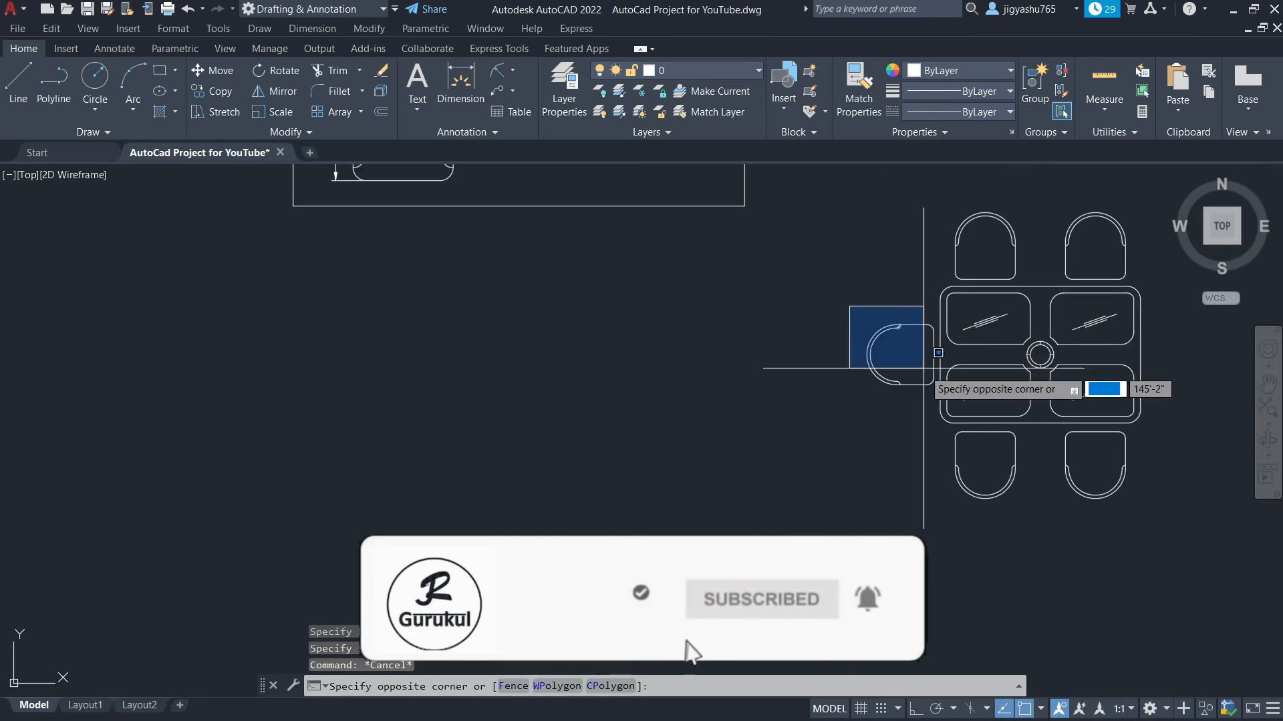
left_click(937, 389)
scroll(46, 387, "down", 4)
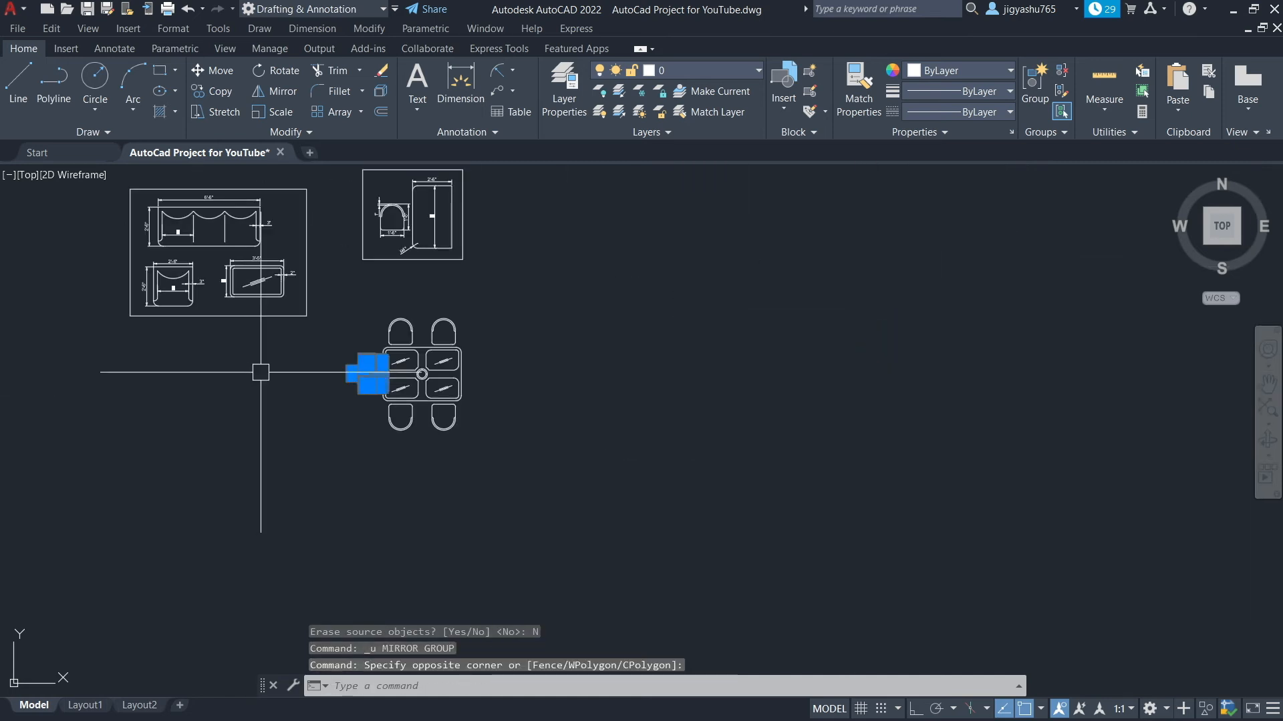
scroll(372, 366, "up", 5)
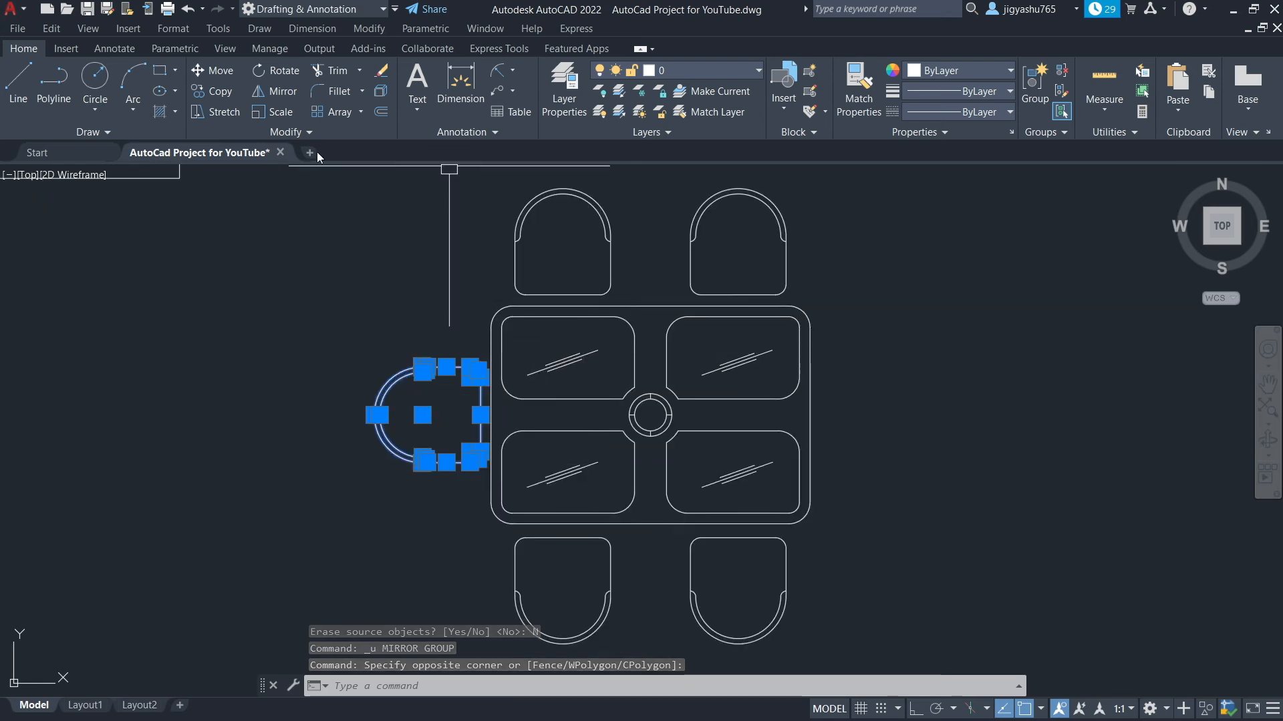
left_click(300, 97)
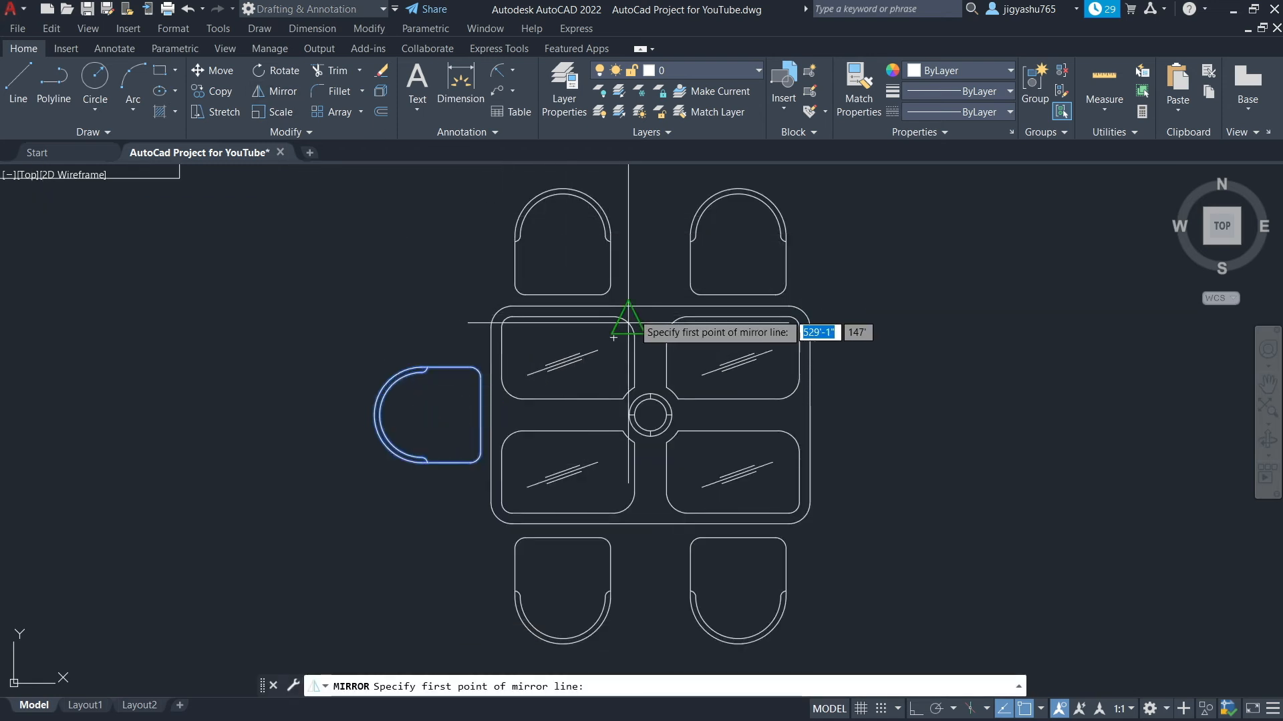
left_click(650, 306)
left_click(656, 271)
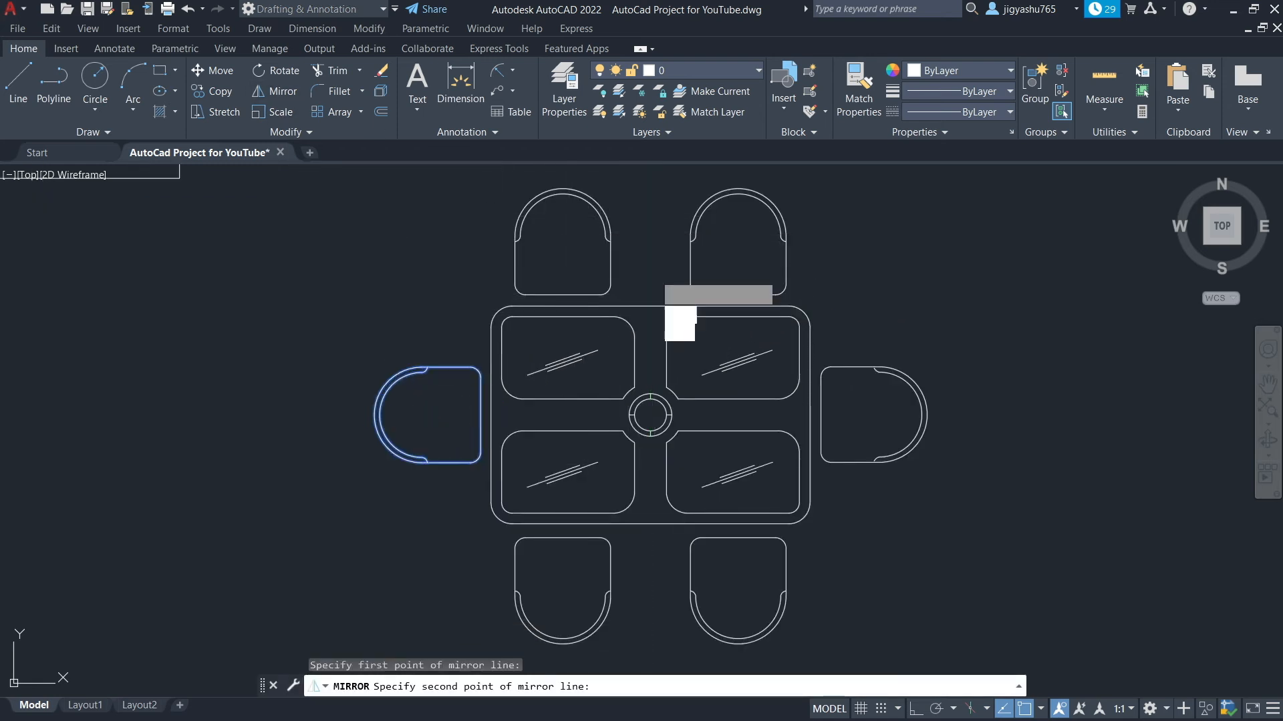
left_click(690, 332)
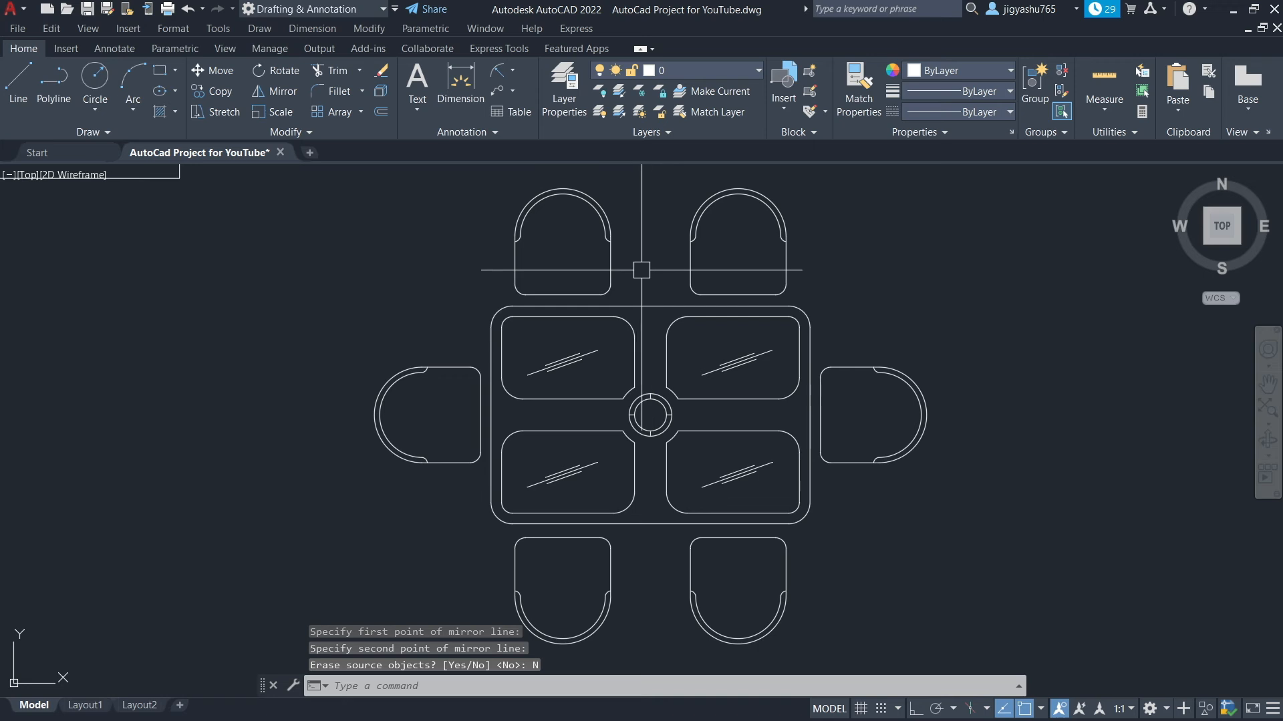
key("Escape")
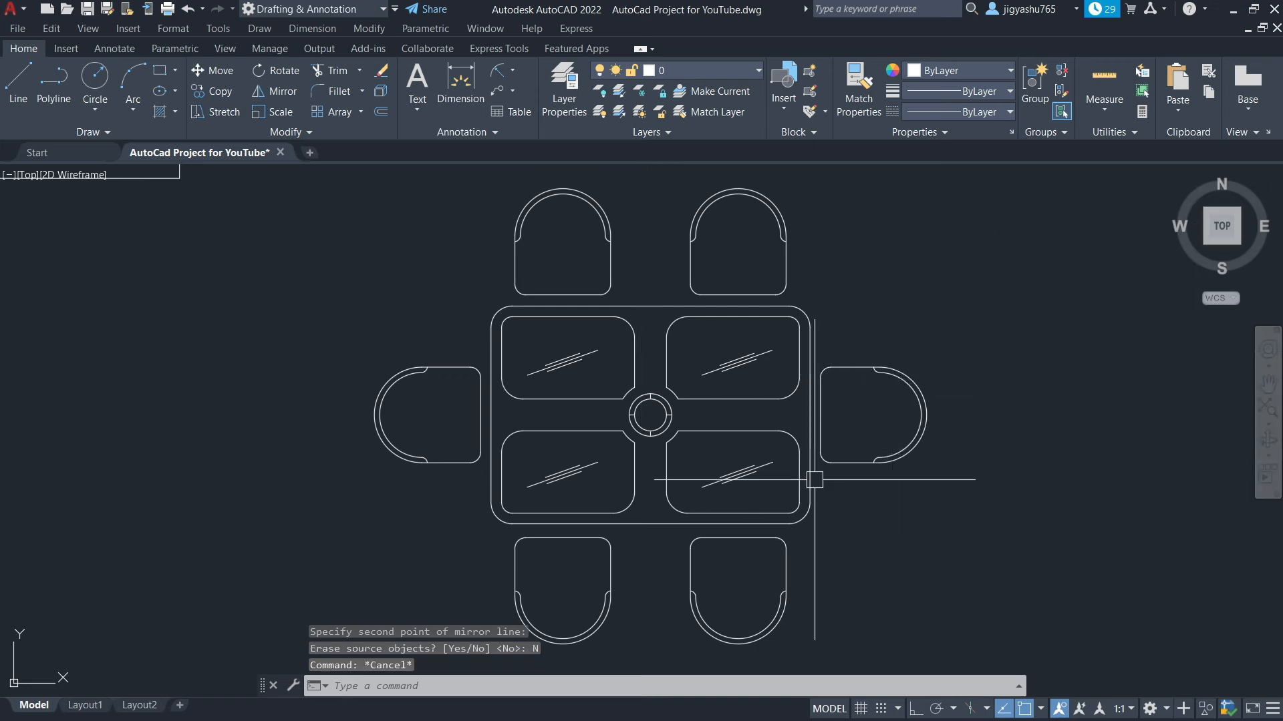
Copy the complete table-and-chairs set to a spot beside the small furniture drawings near the floor plan
scroll(705, 427, "down", 2)
scroll(642, 590, "up", 2)
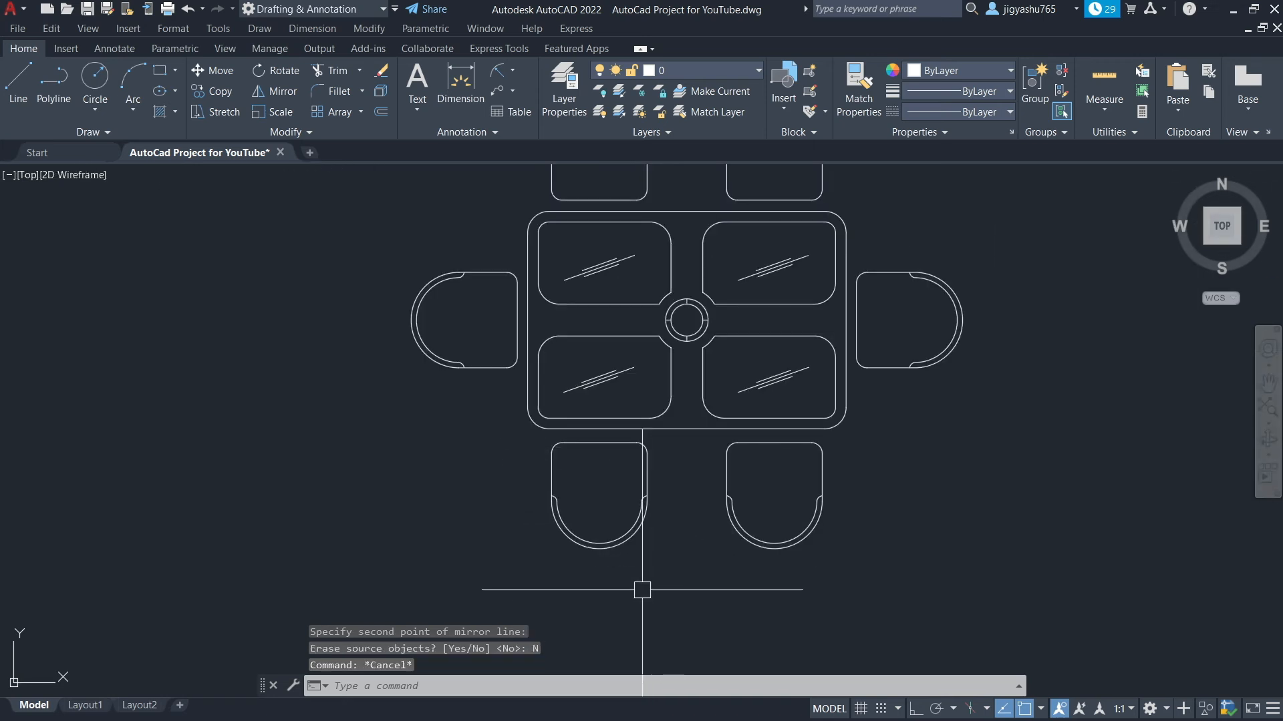
scroll(642, 590, "down", 2)
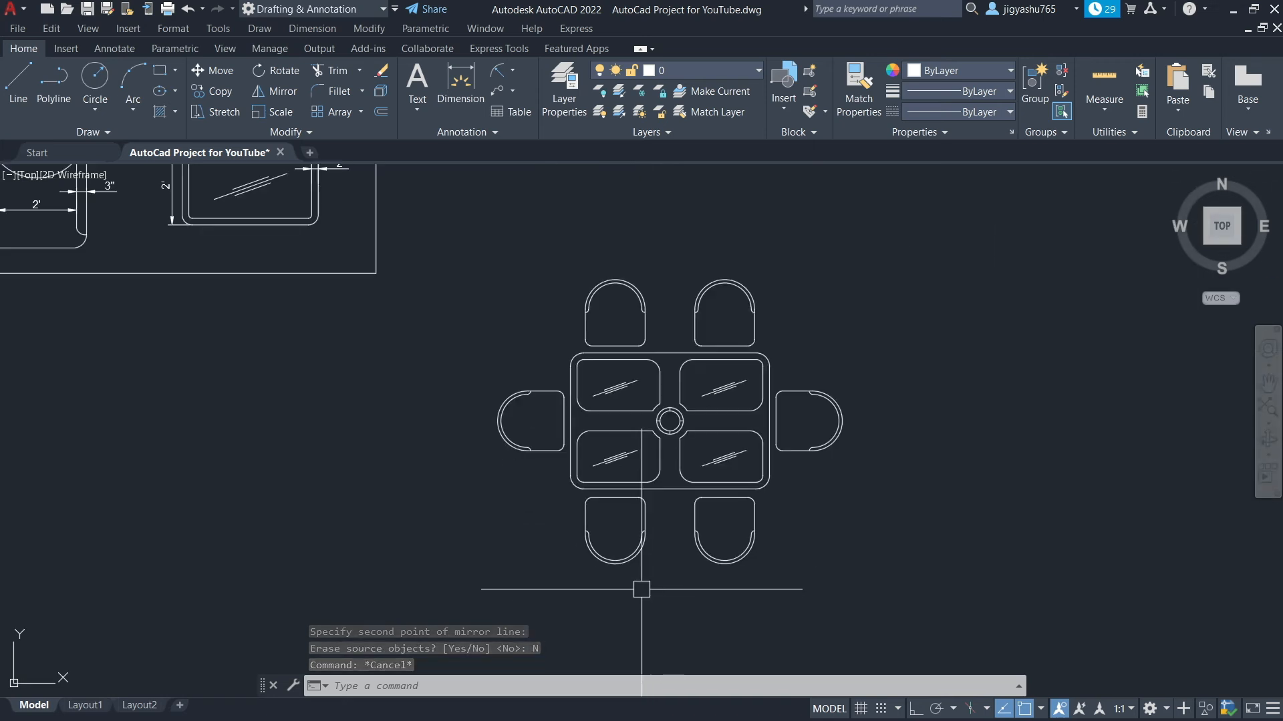
left_click(479, 242)
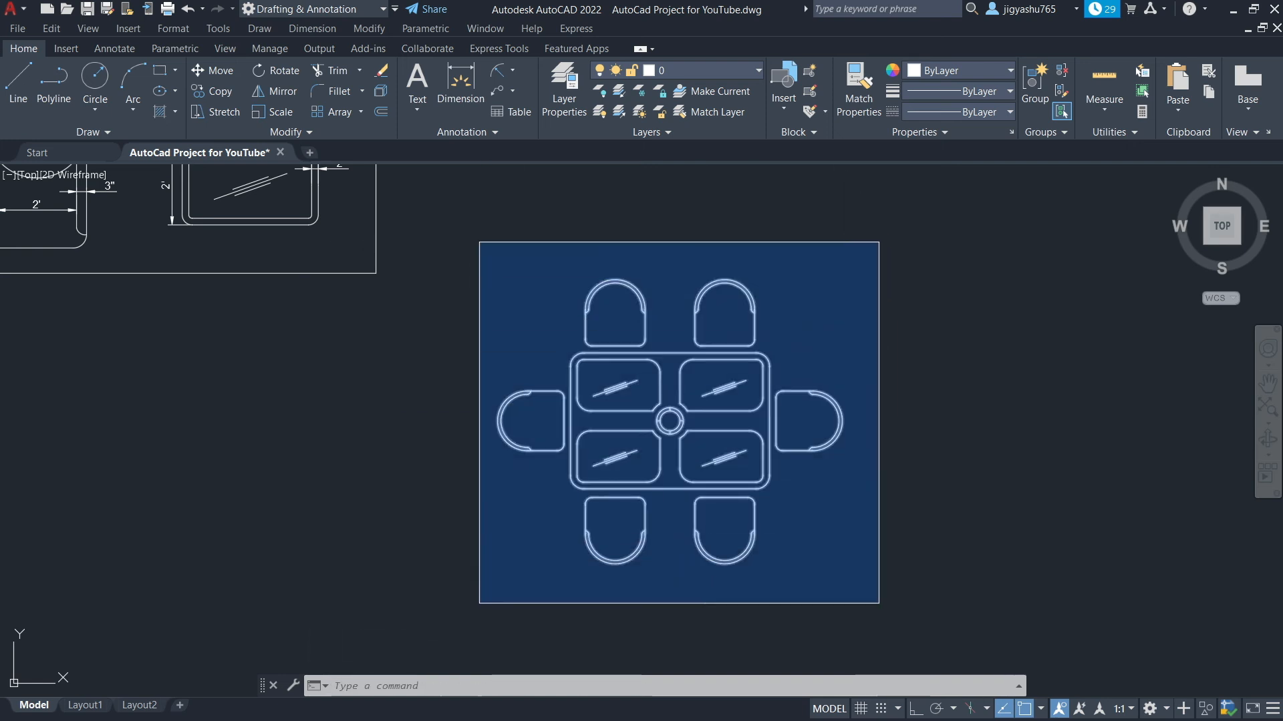
left_click(885, 598)
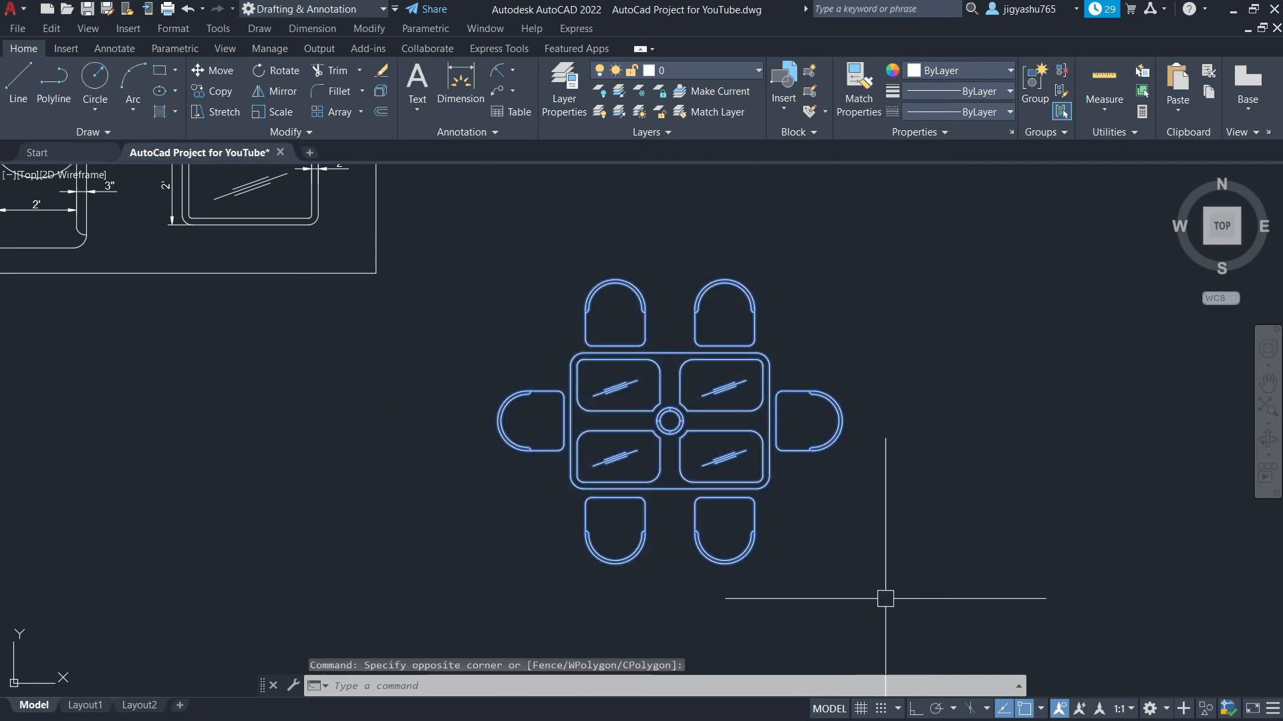
left_click(215, 90)
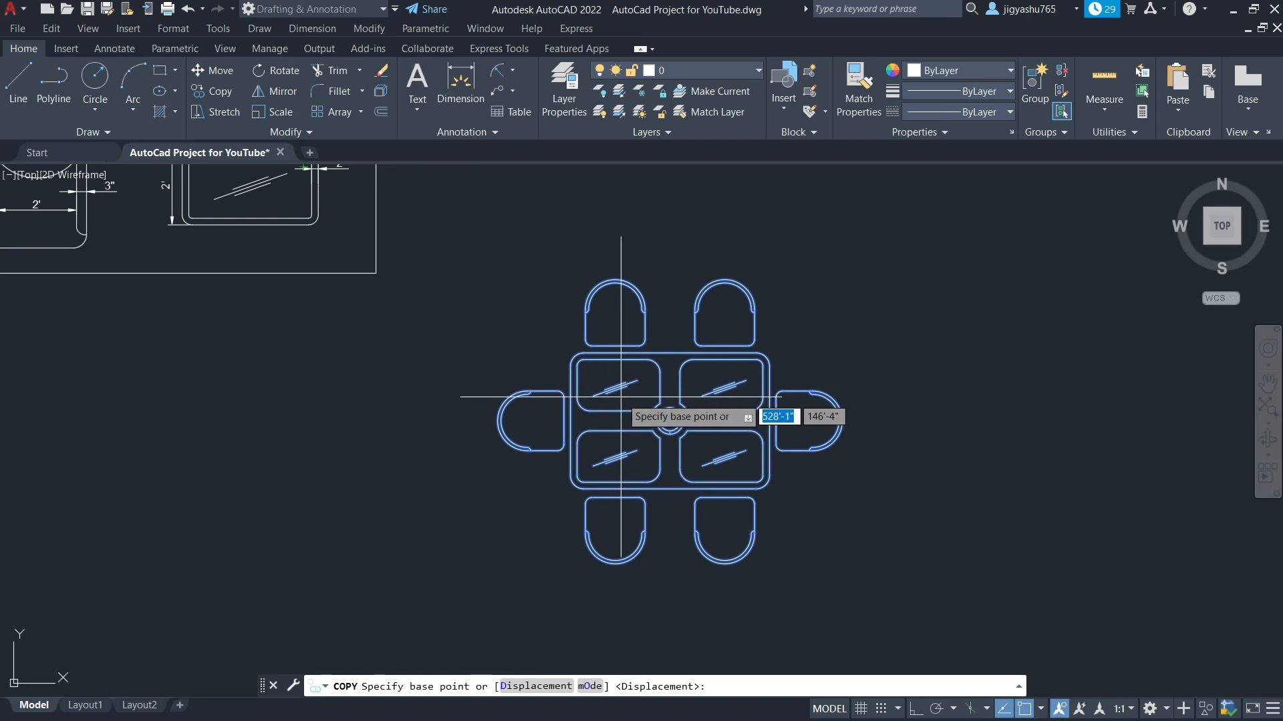
scroll(768, 424, "down", 4)
scroll(891, 415, "down", 2)
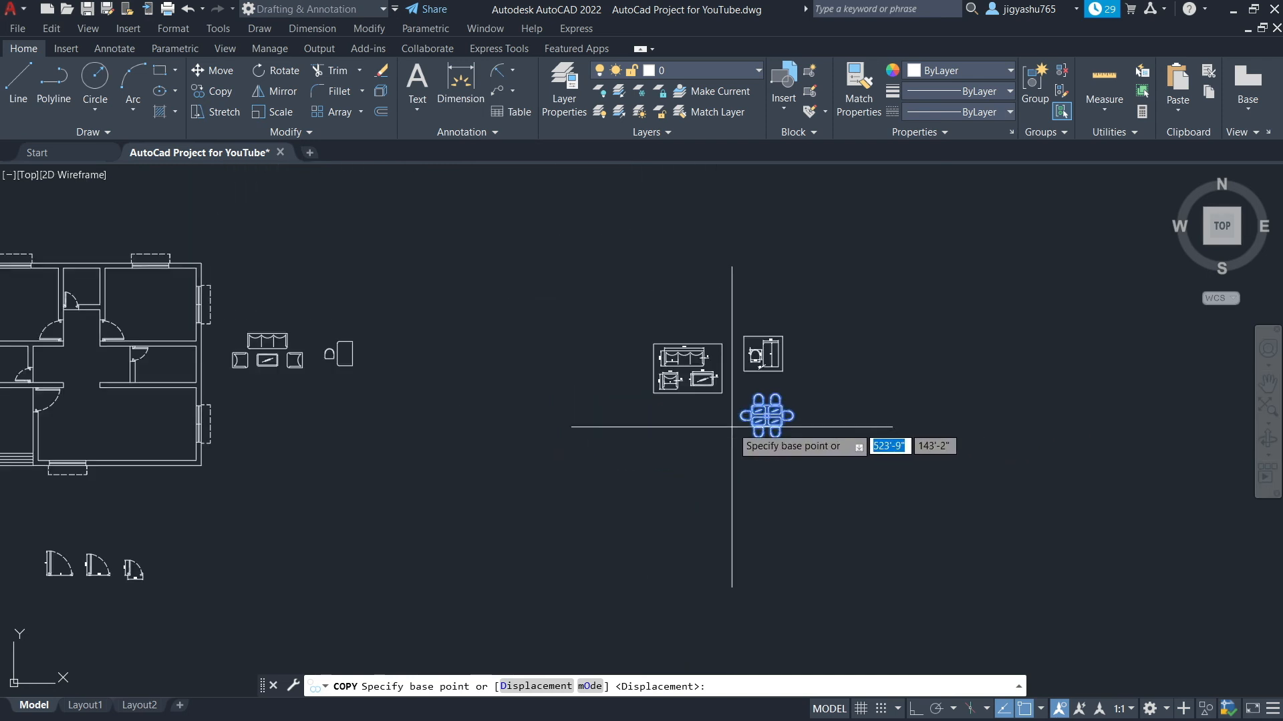
left_click(766, 415)
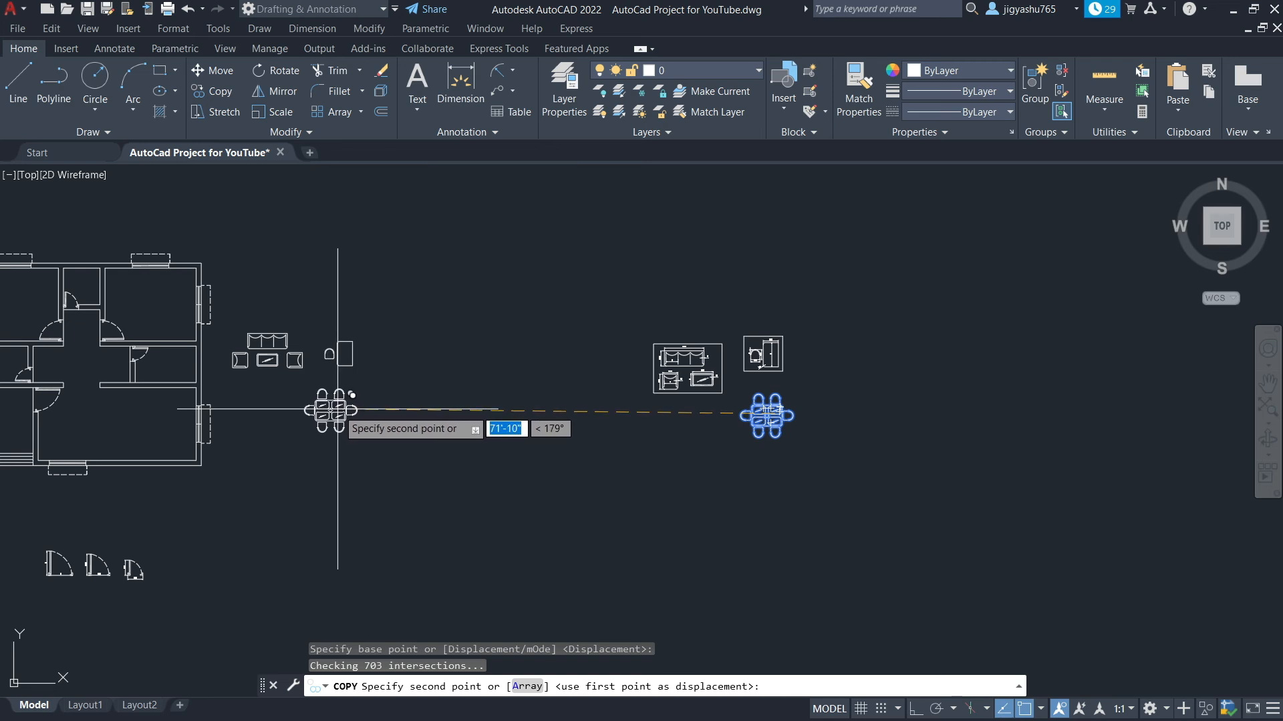
left_click(337, 409)
key("Escape")
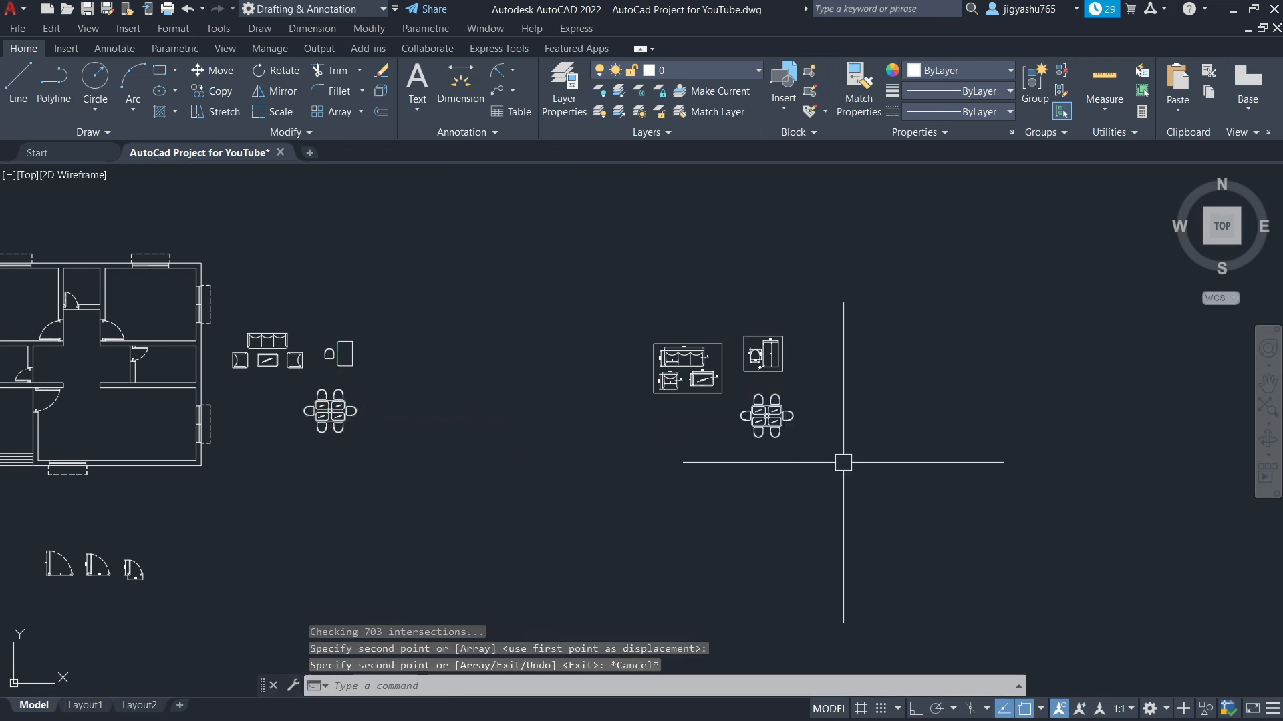
Delete the right chair and the upper-right chair from the original table set
scroll(813, 441, "up", 5)
scroll(814, 441, "up", 2)
scroll(892, 444, "down", 2)
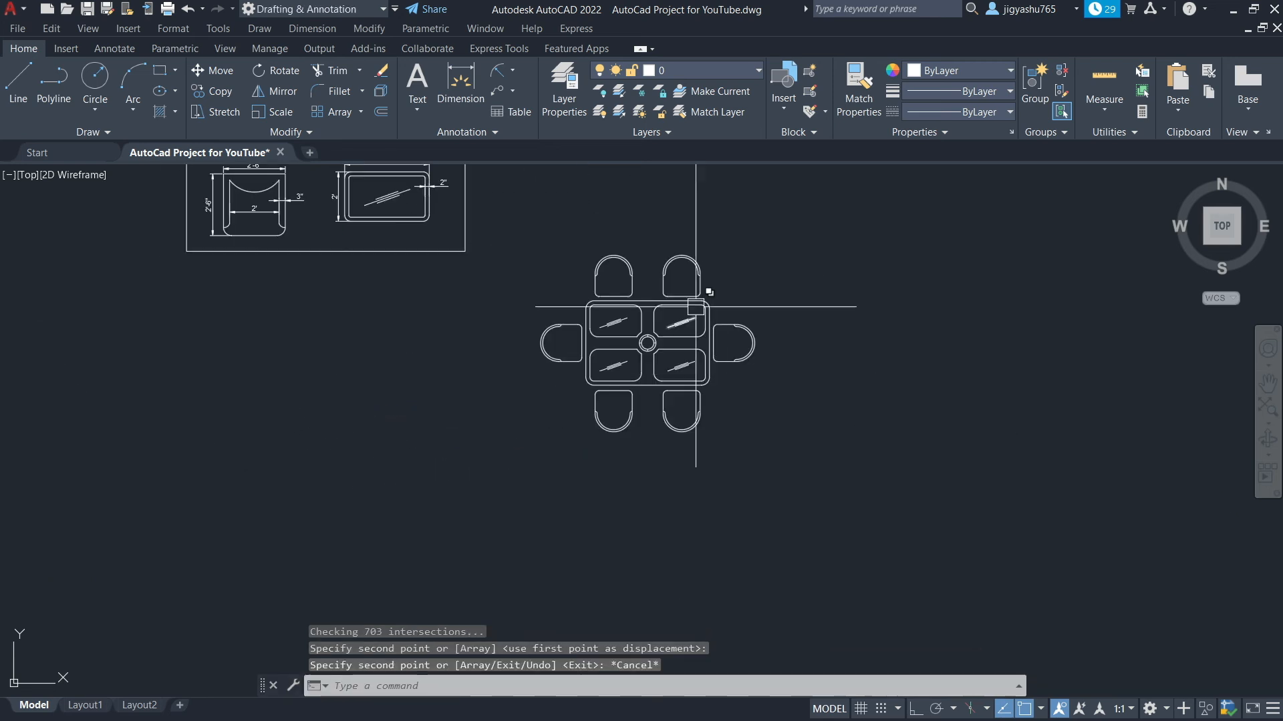
scroll(696, 306, "up", 6)
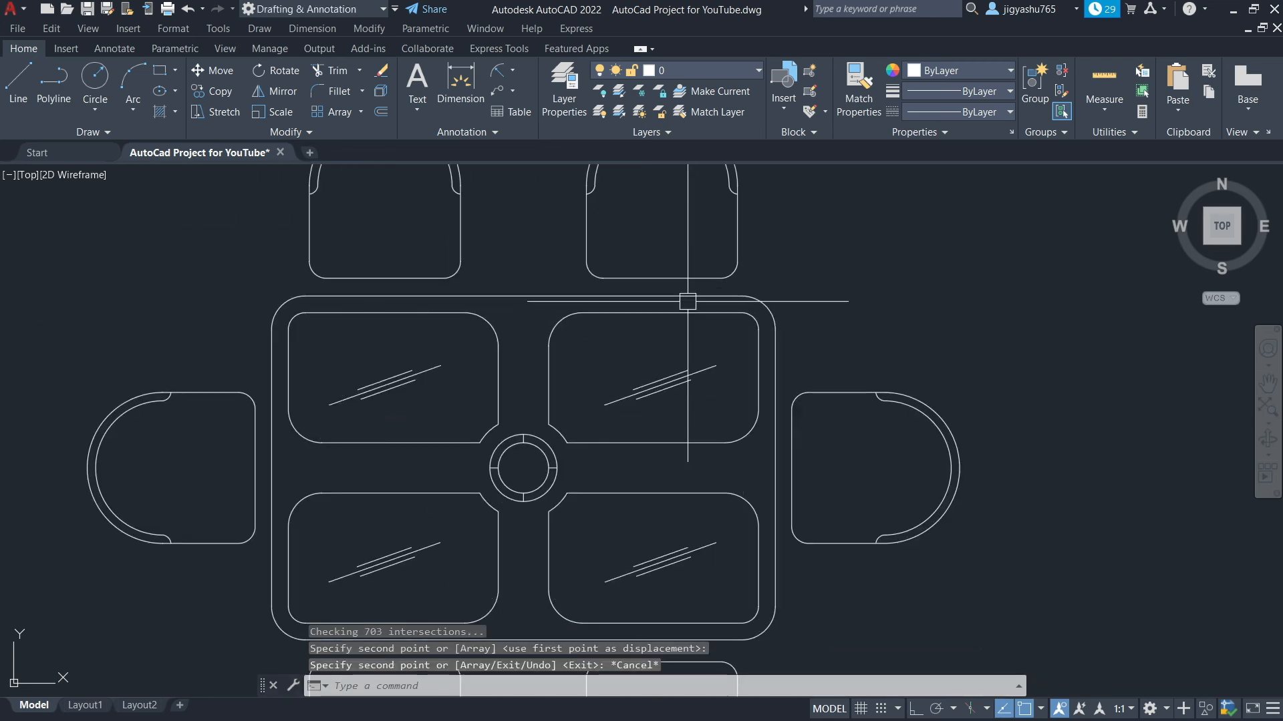
left_click(791, 354)
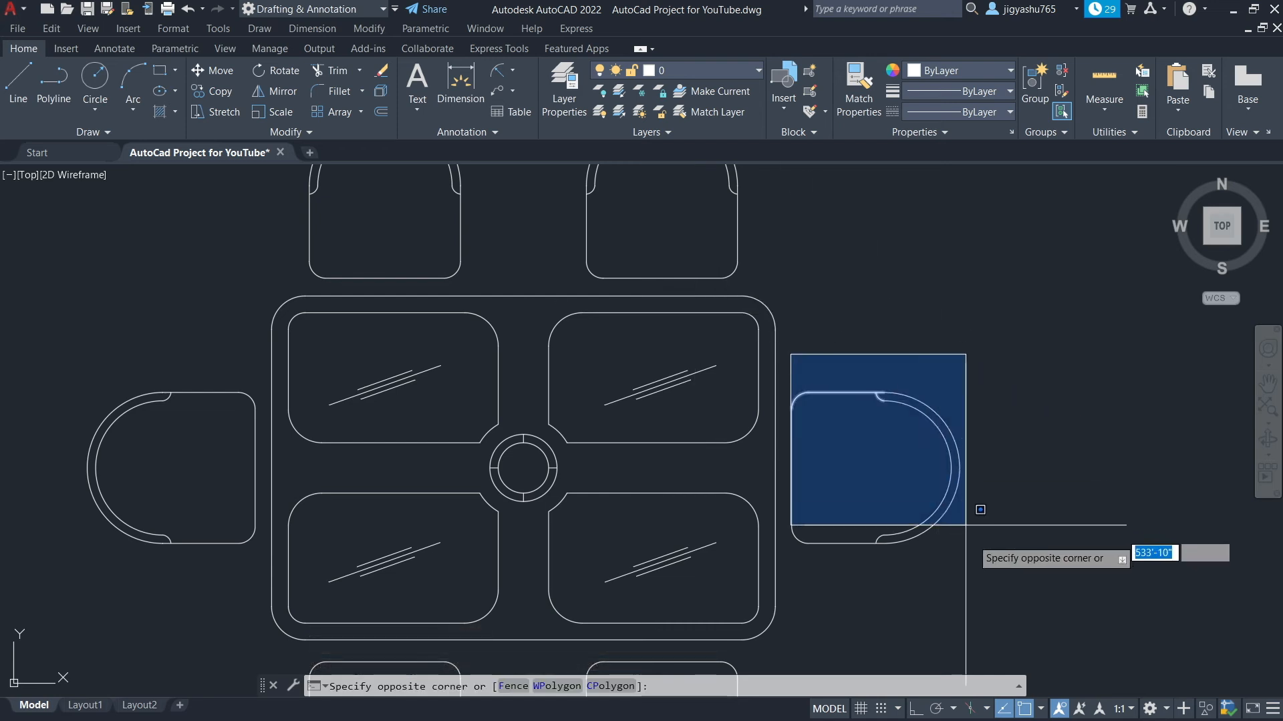
left_click(980, 587)
key("Delete")
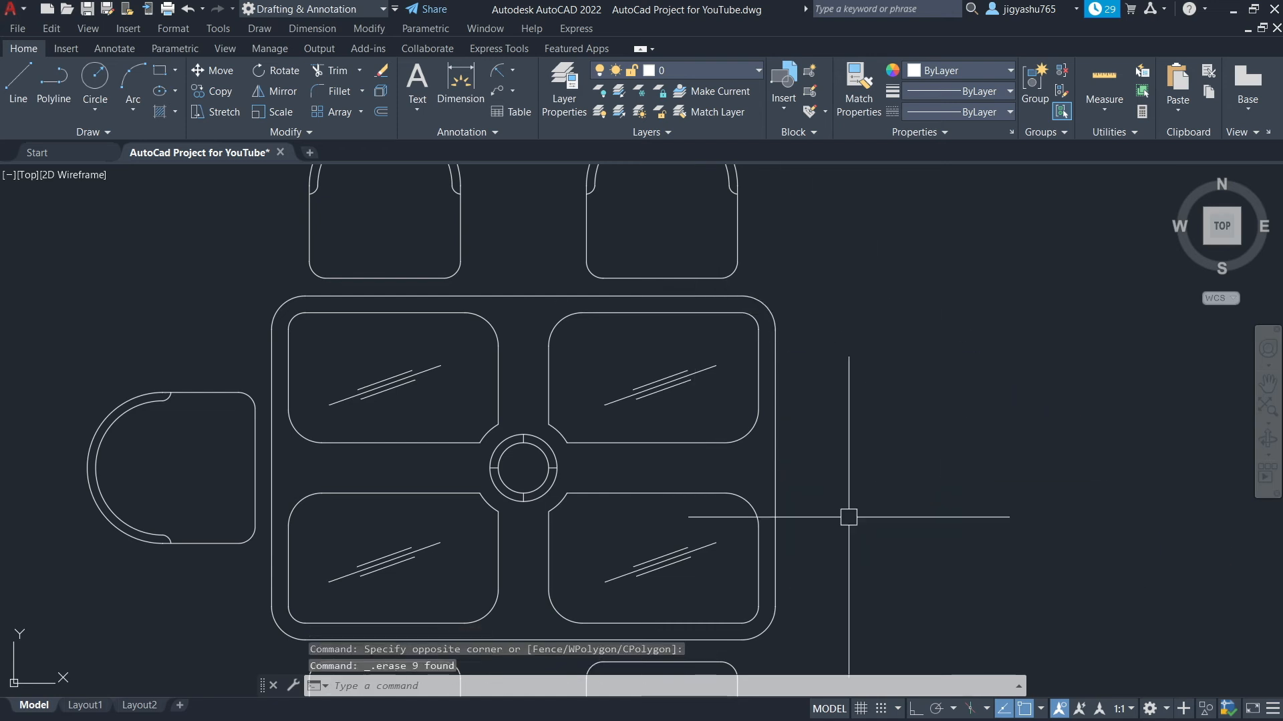
scroll(848, 517, "down", 4)
left_click(733, 326)
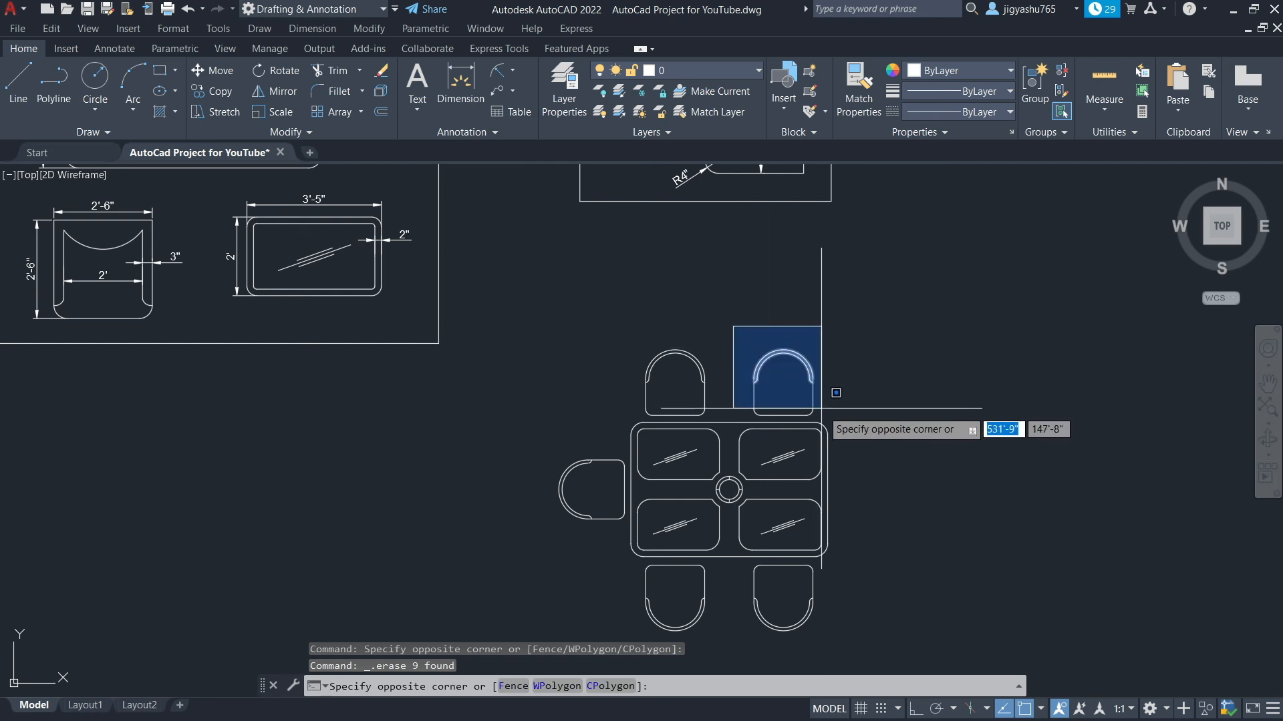
left_click(827, 420)
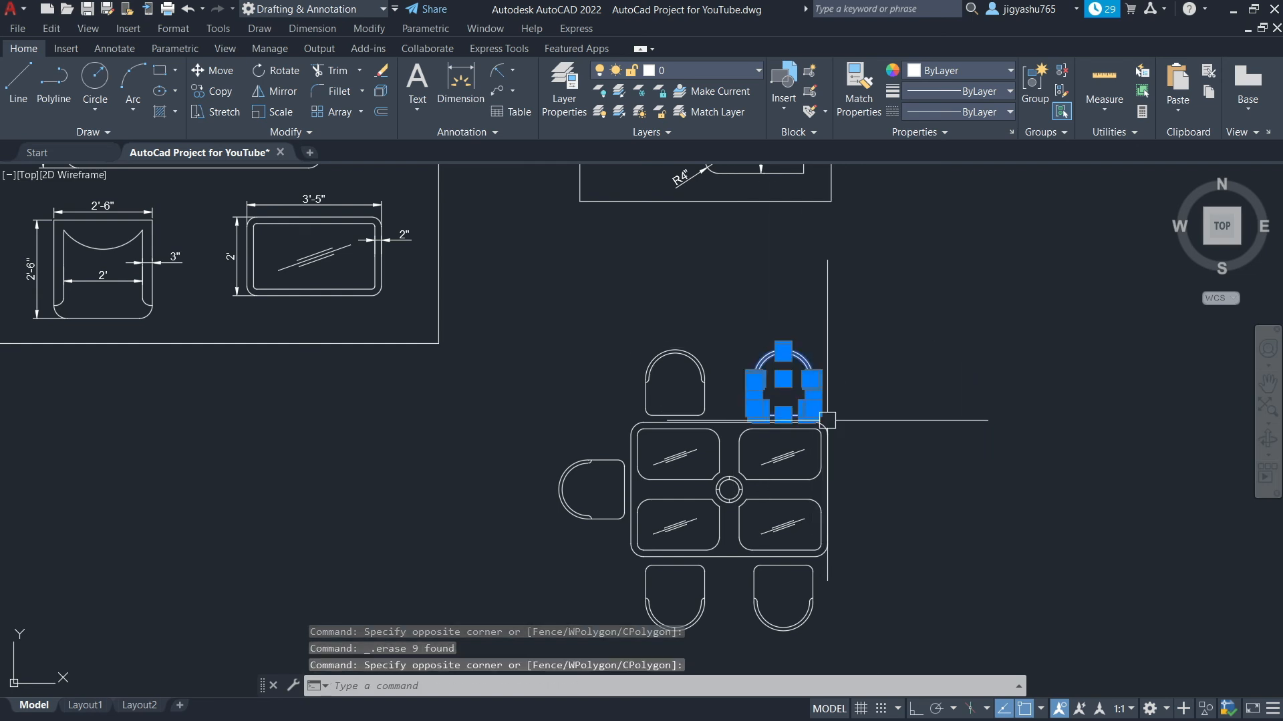
key("Delete")
Delete the upper-left chair and the left chair from the original table set
left_click(612, 325)
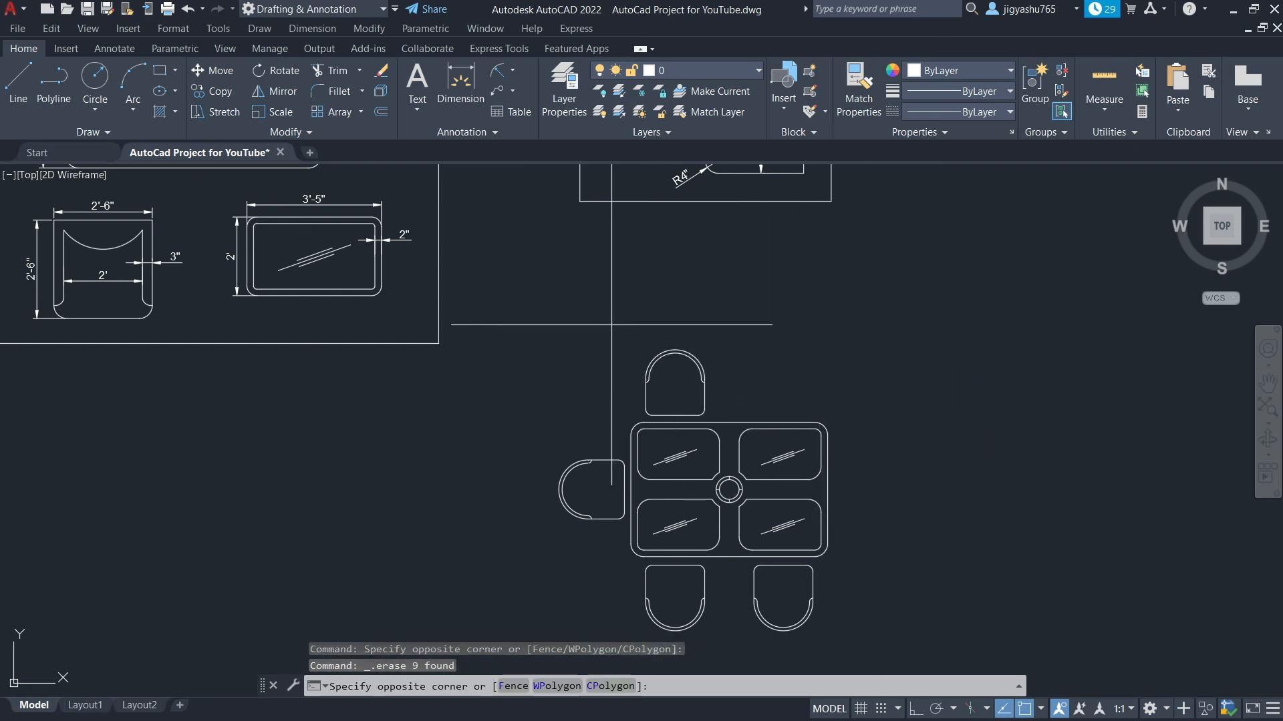
left_click(729, 418)
key("Delete")
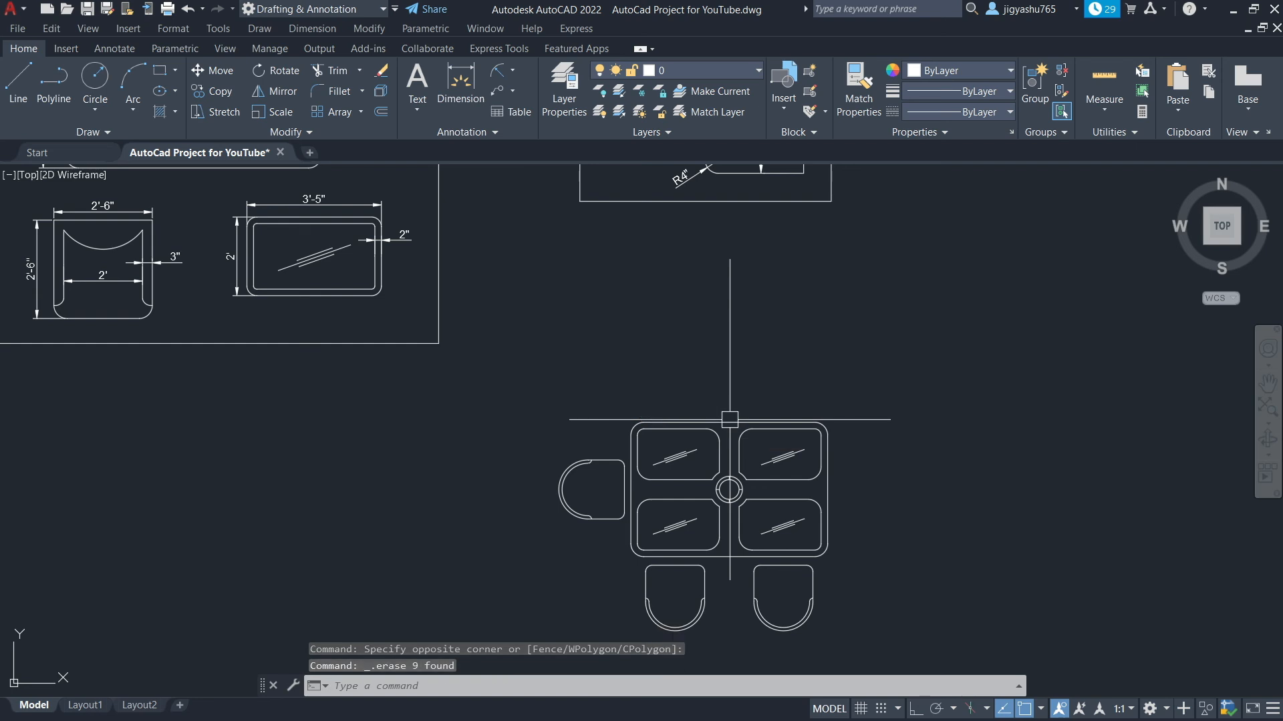
scroll(567, 404, "down", 2)
left_click(546, 420)
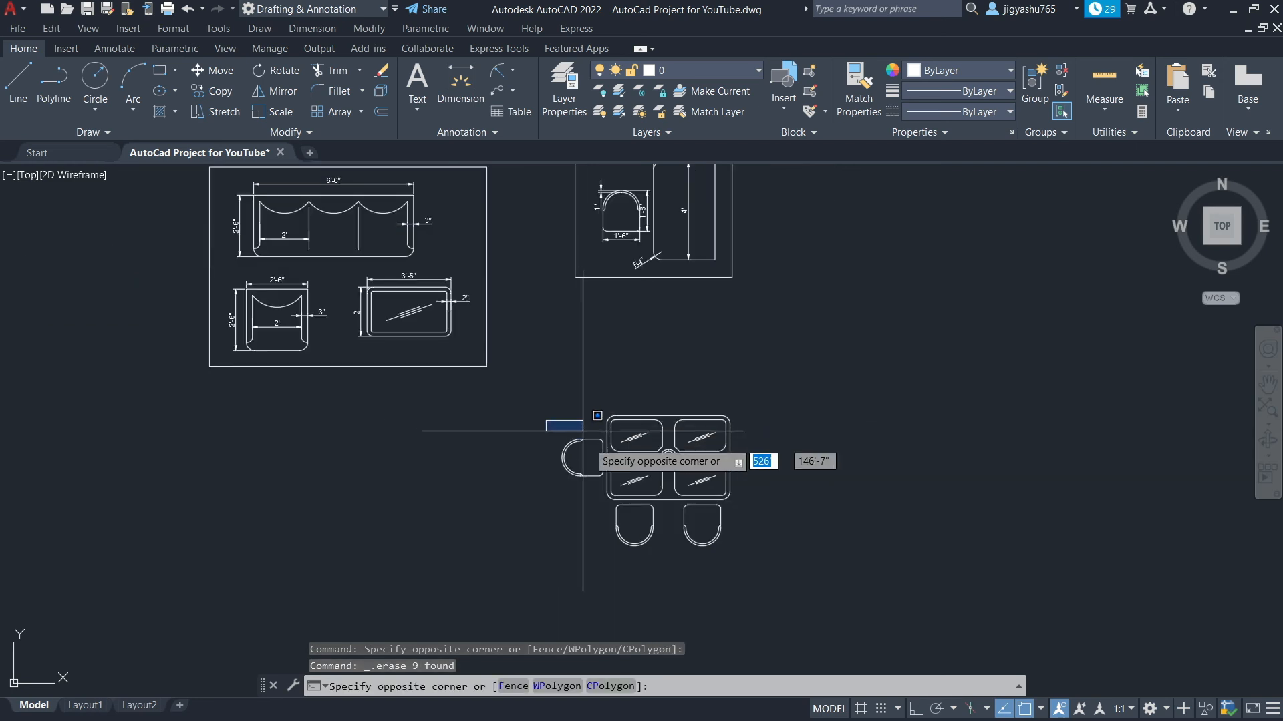
left_click(605, 489)
key("Delete")
Delete the lower-left and lower-right chairs below the original table
scroll(608, 521, "down", 2)
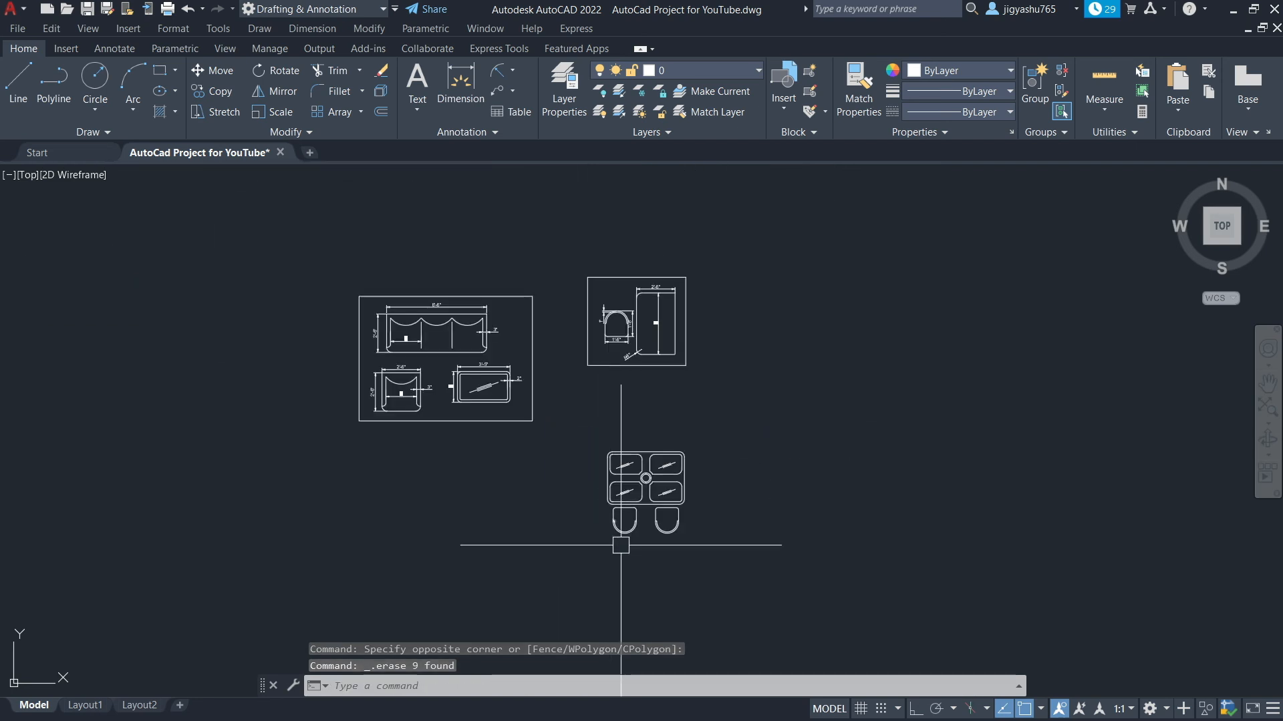
scroll(632, 543, "up", 6)
left_click(512, 330)
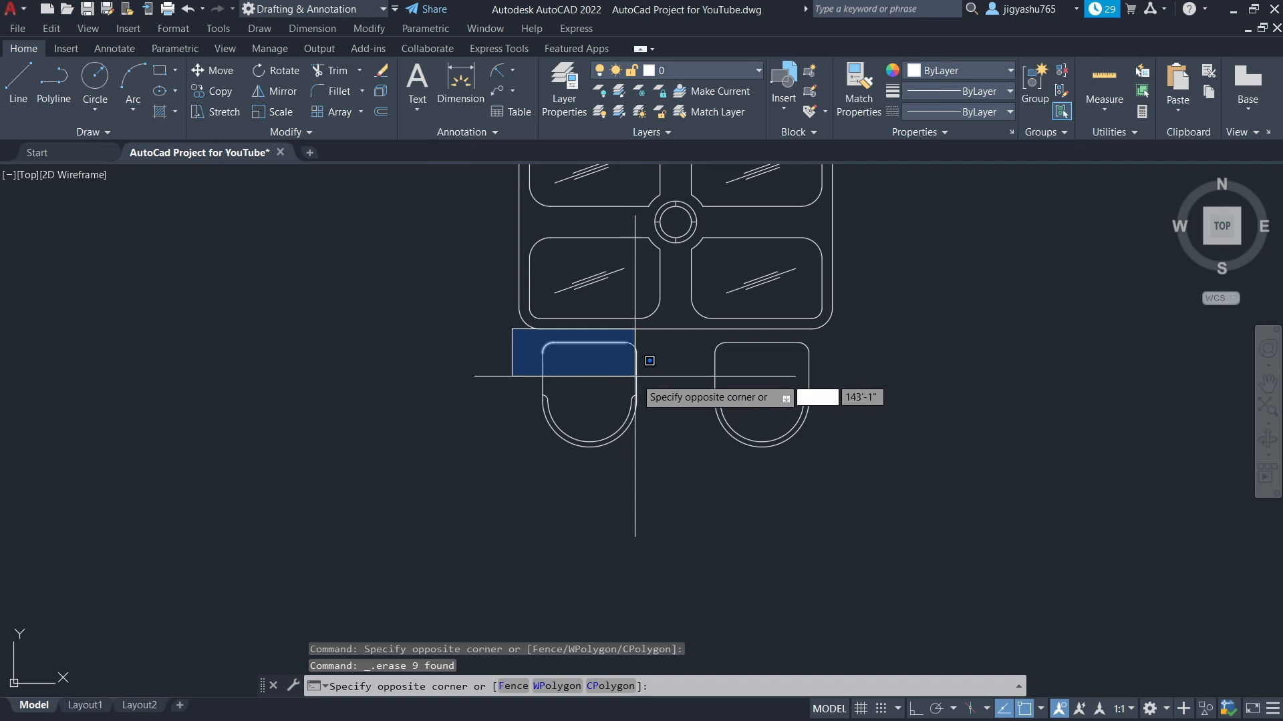
left_click(673, 461)
key("Delete")
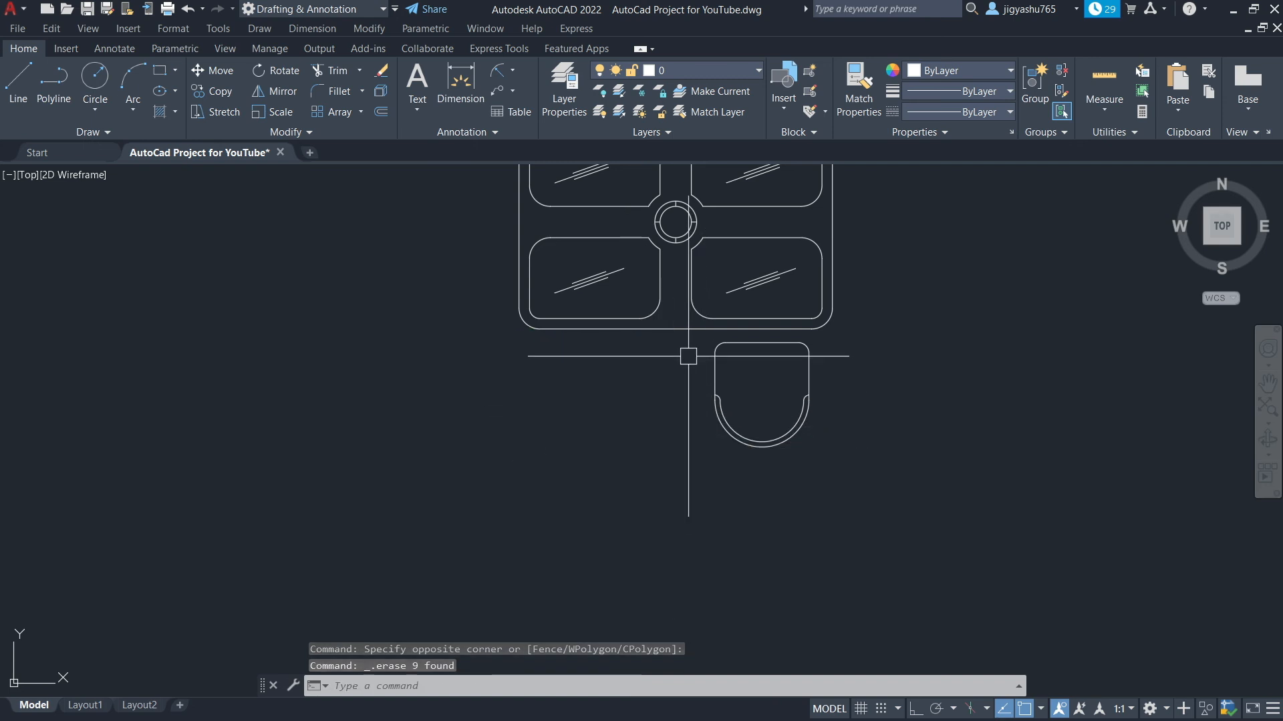
left_click(689, 338)
left_click(853, 470)
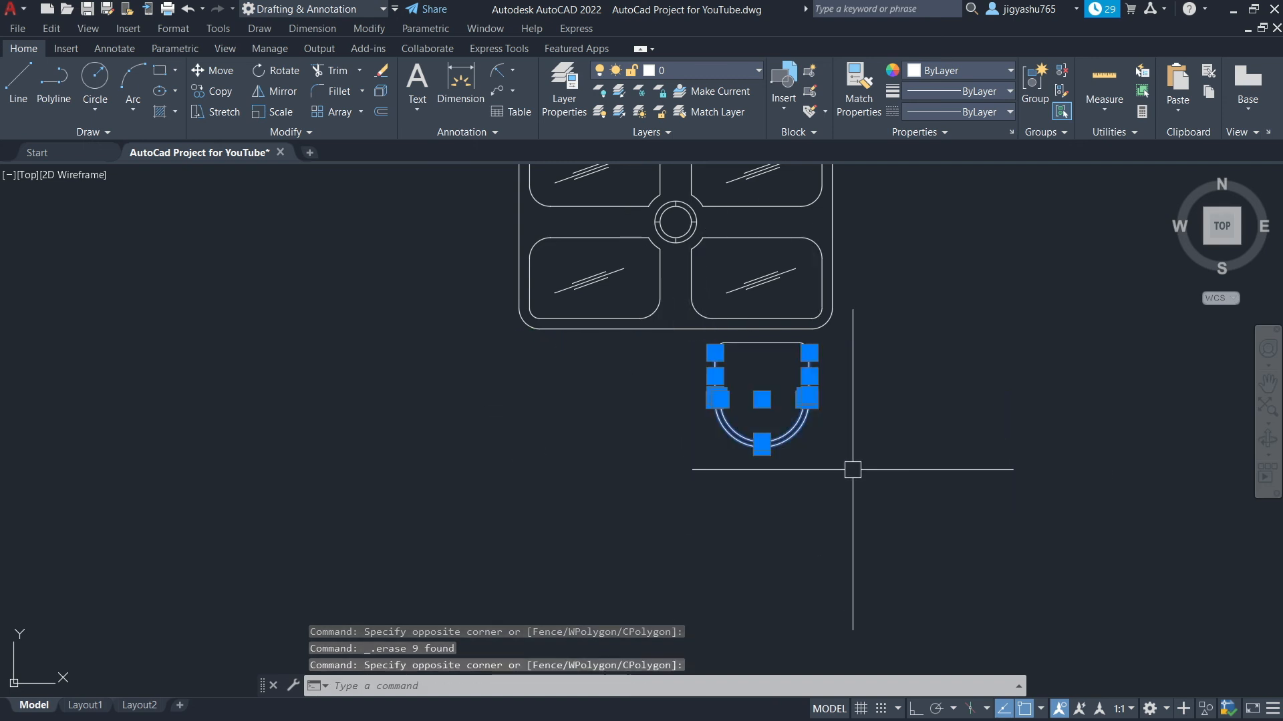
key("Delete")
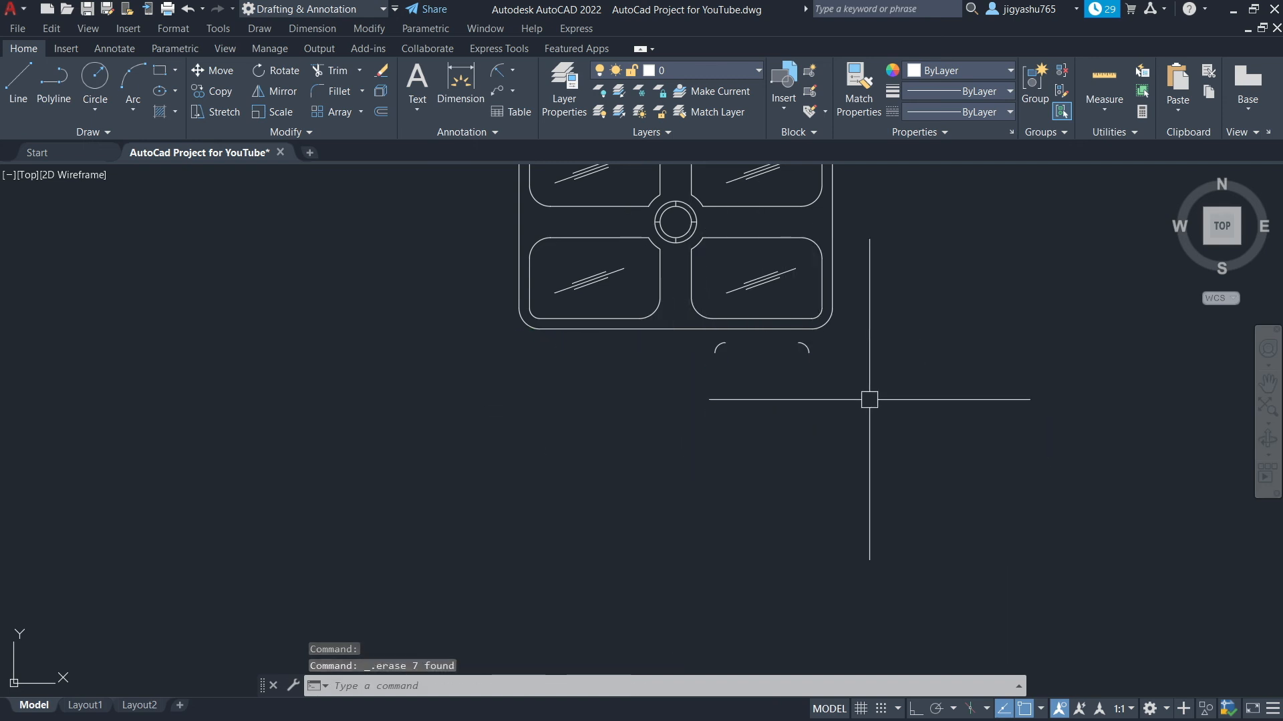
Delete the two leftover arc fragments below the table
left_click(807, 347)
left_click(717, 345)
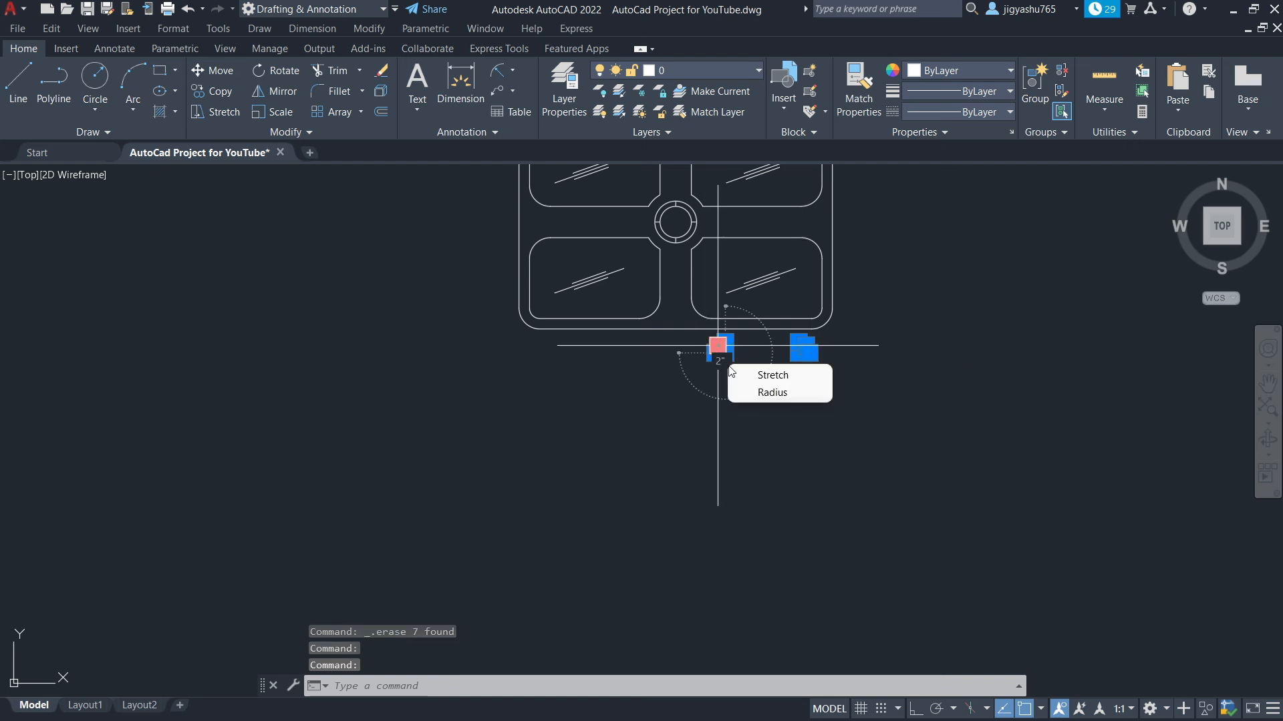
key("Delete")
Add a radius dimension to the table's upper-left outer rounded corner
scroll(866, 397, "down", 2)
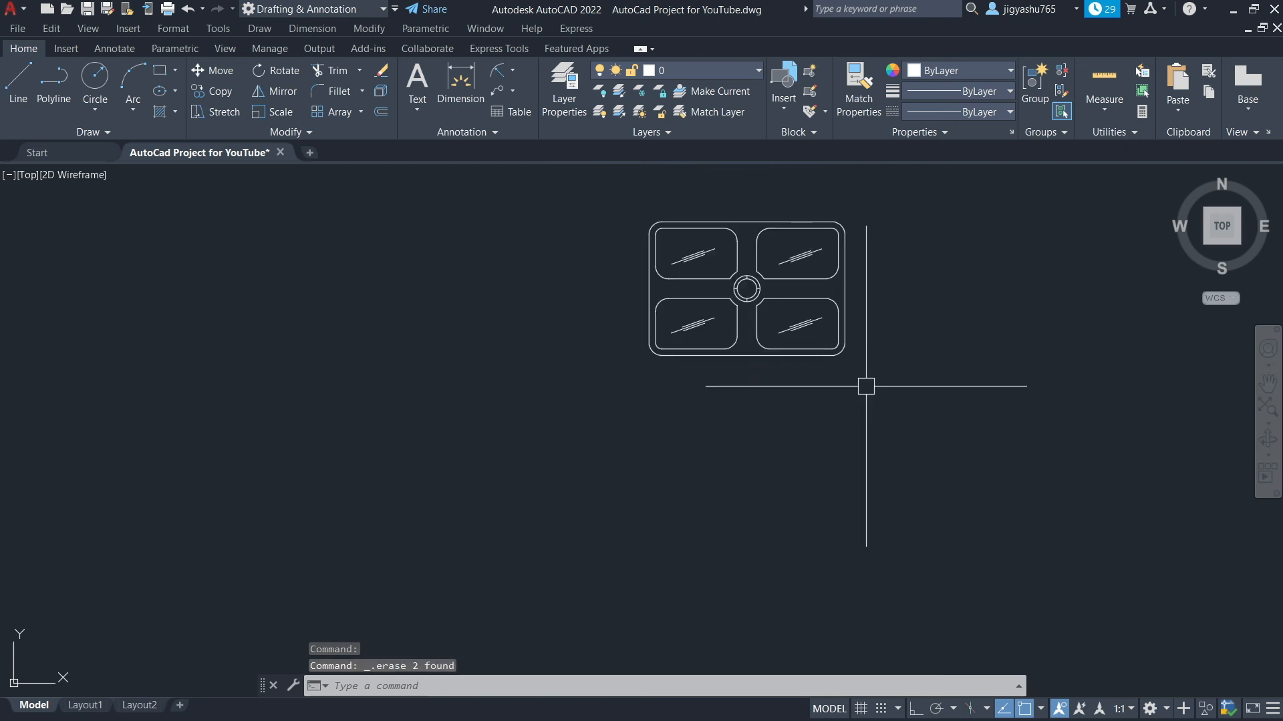
scroll(844, 188, "up", 4)
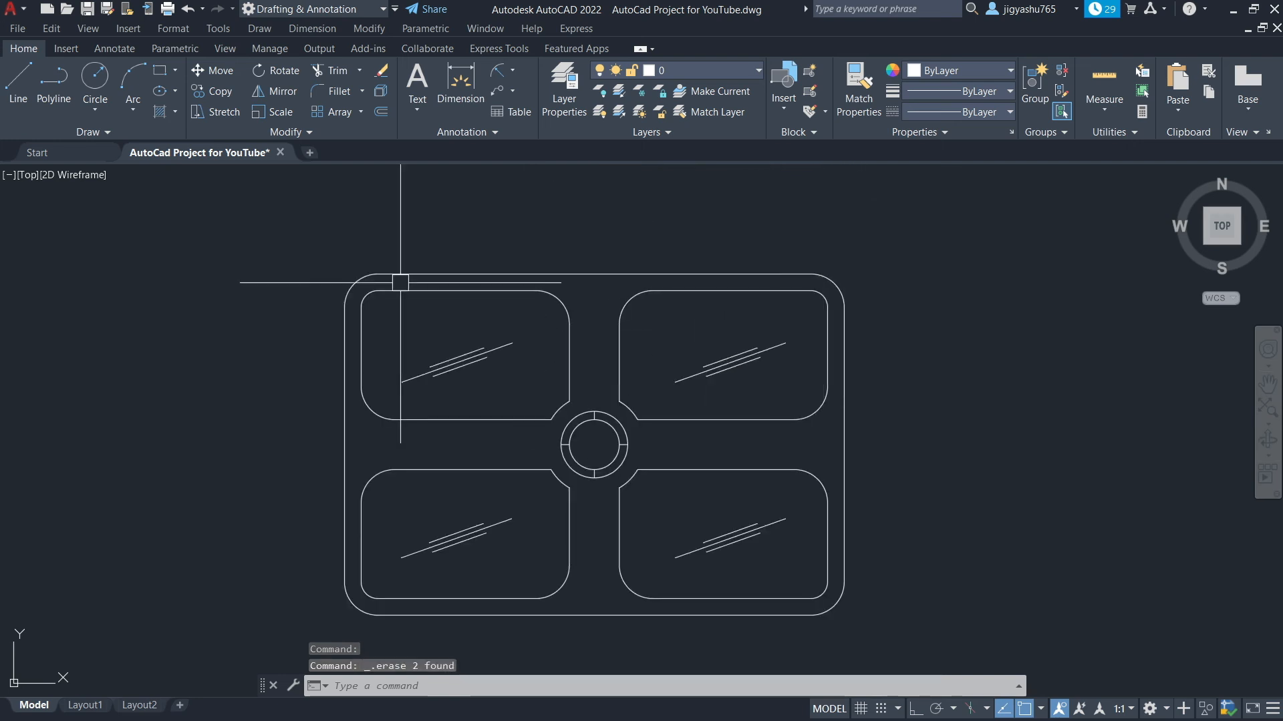
left_click(513, 68)
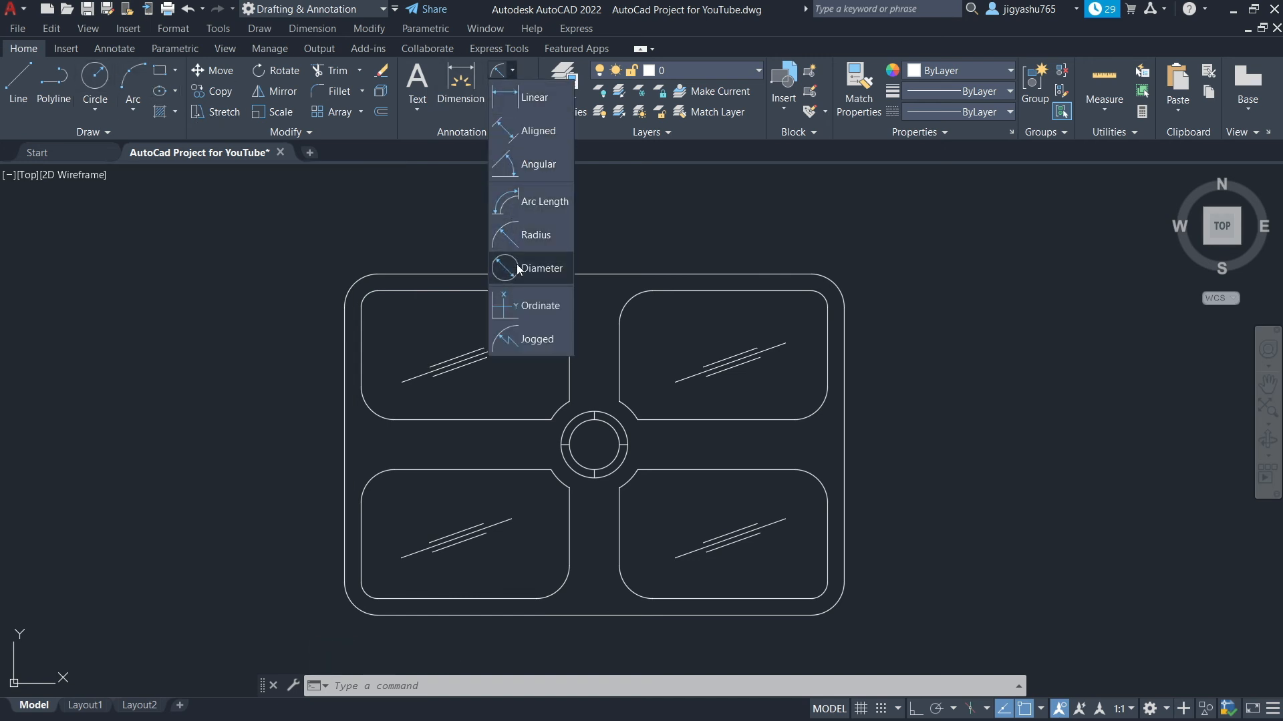
left_click(521, 232)
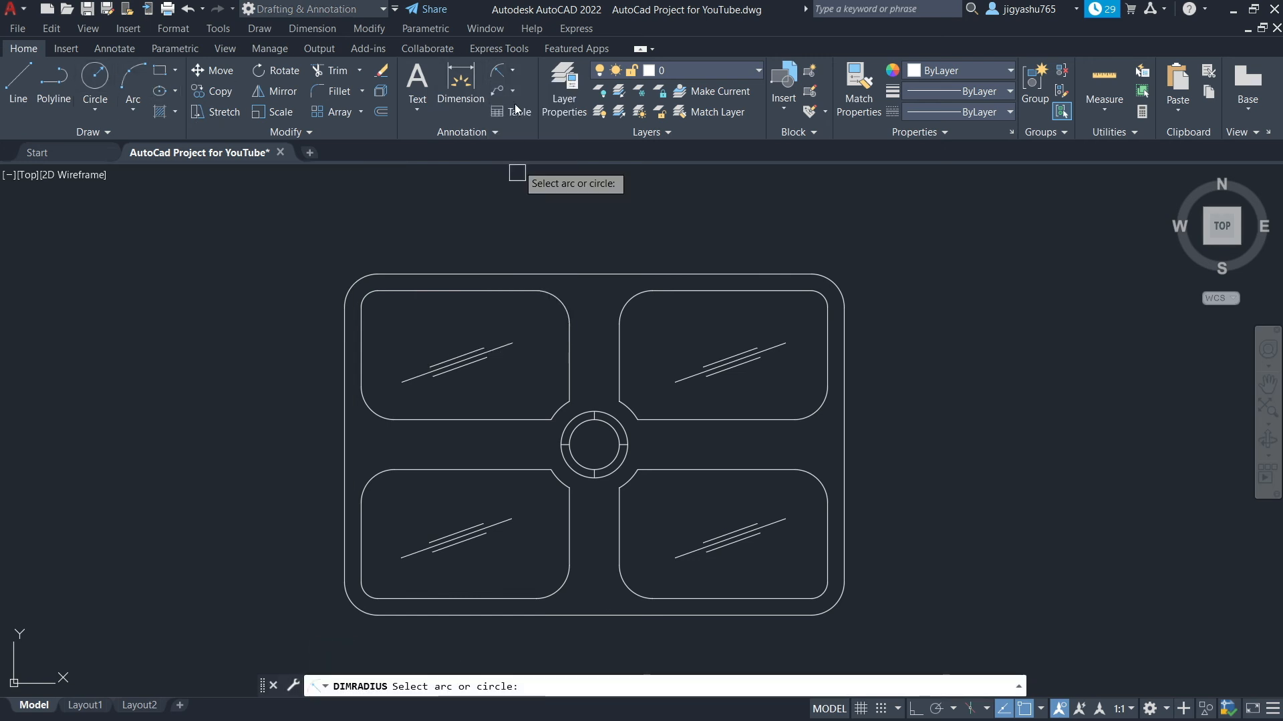
left_click(350, 286)
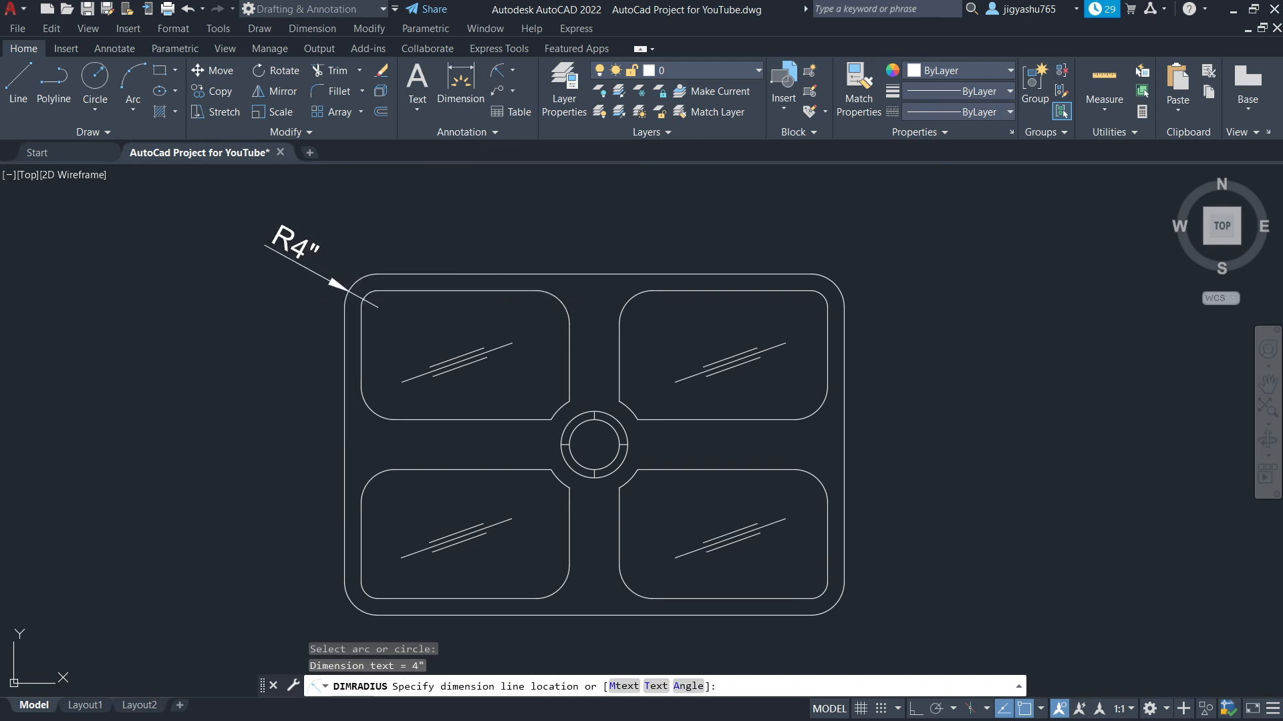
left_click(304, 269)
Dimension the radius of the curved cutout bordering the central circle at the upper-right panel
right_click(586, 405)
left_click(666, 359)
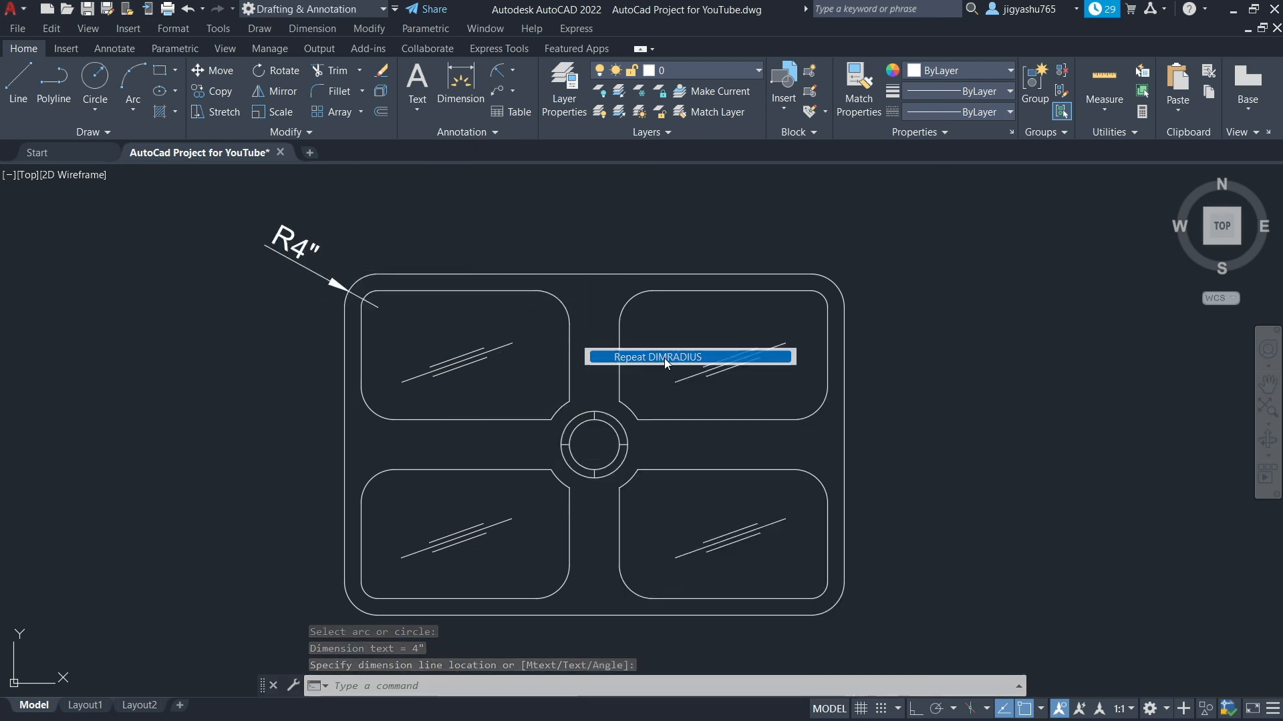
left_click(637, 410)
left_click(651, 391)
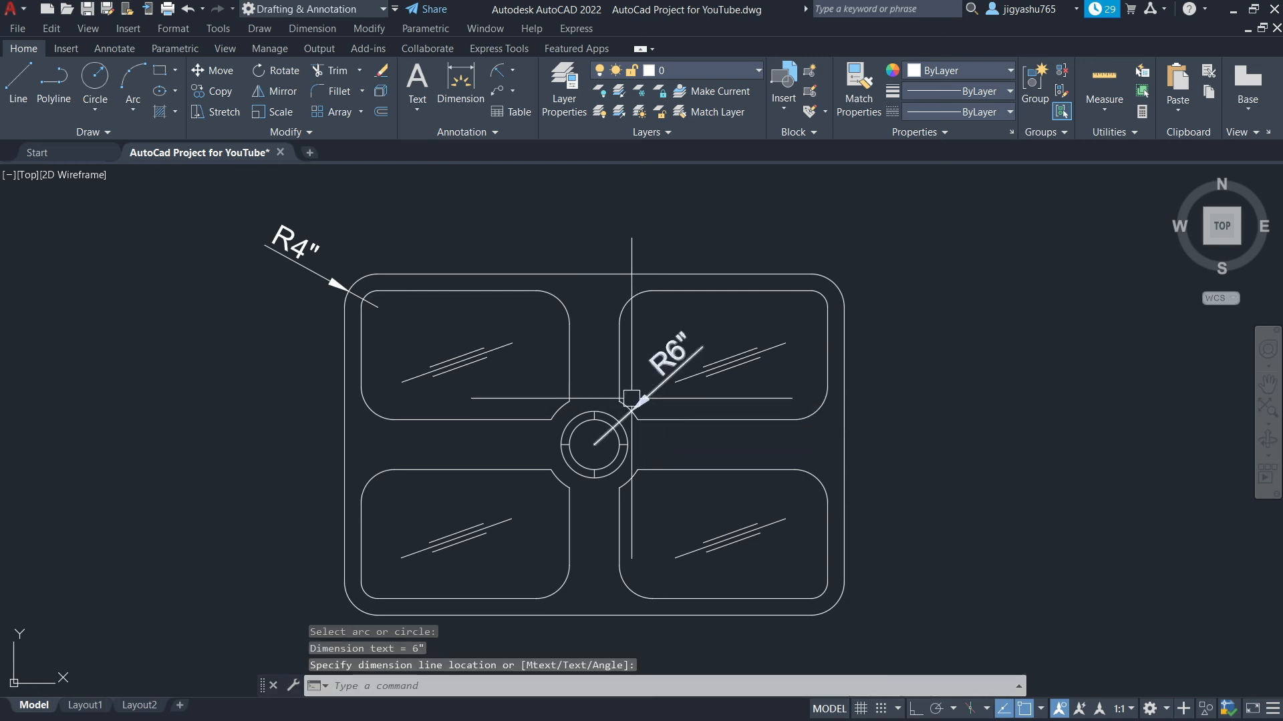
key("Escape")
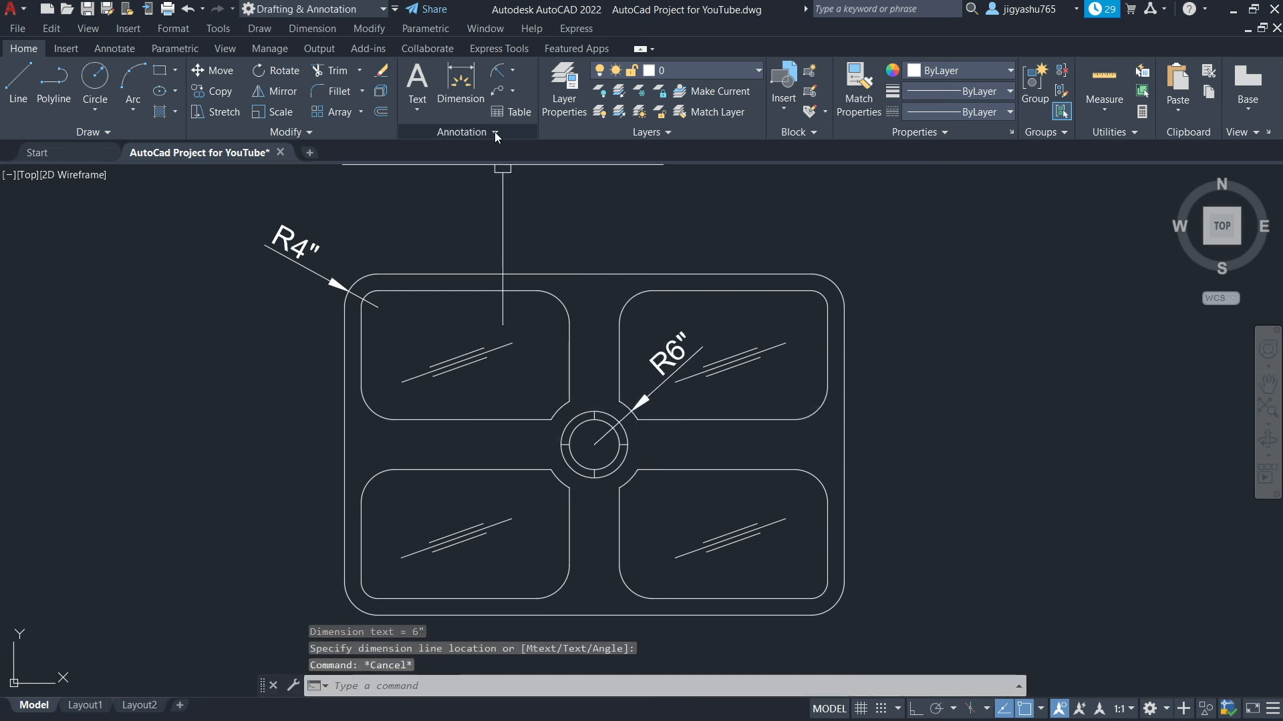
Dimension the radius of the outer central circle, choosing the circle from the overlapping objects
right_click(594, 352)
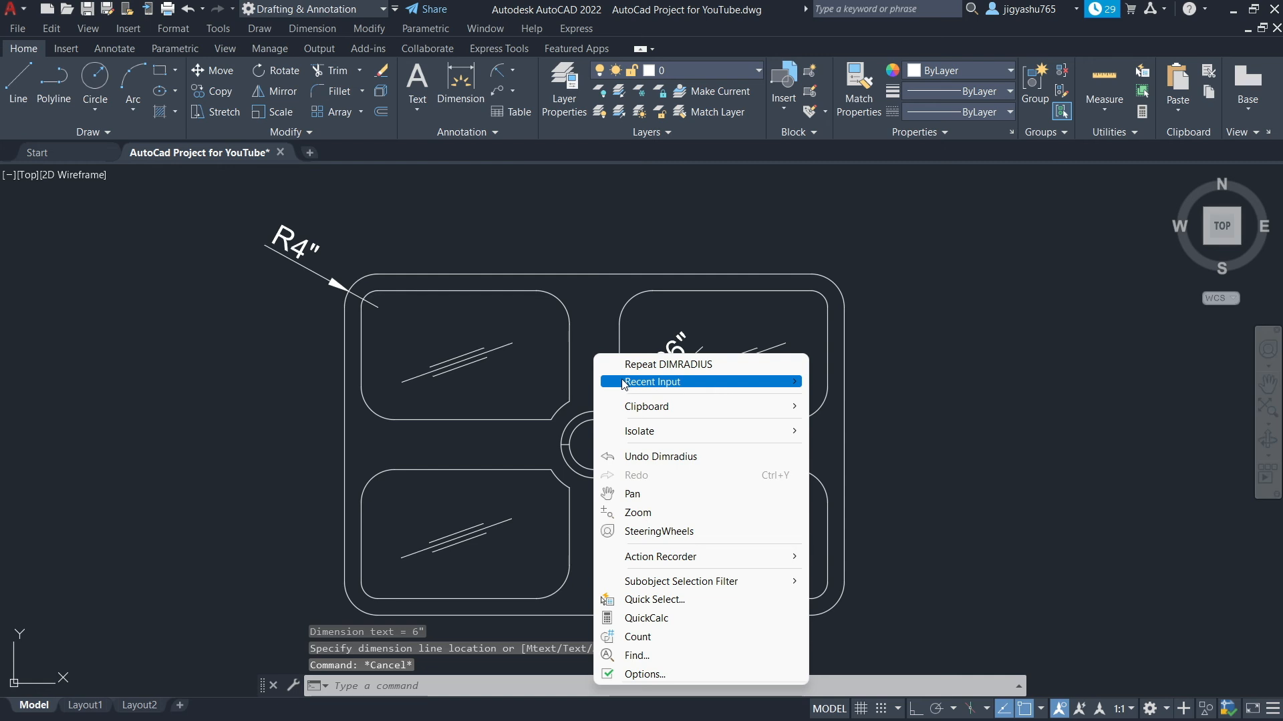
left_click(630, 365)
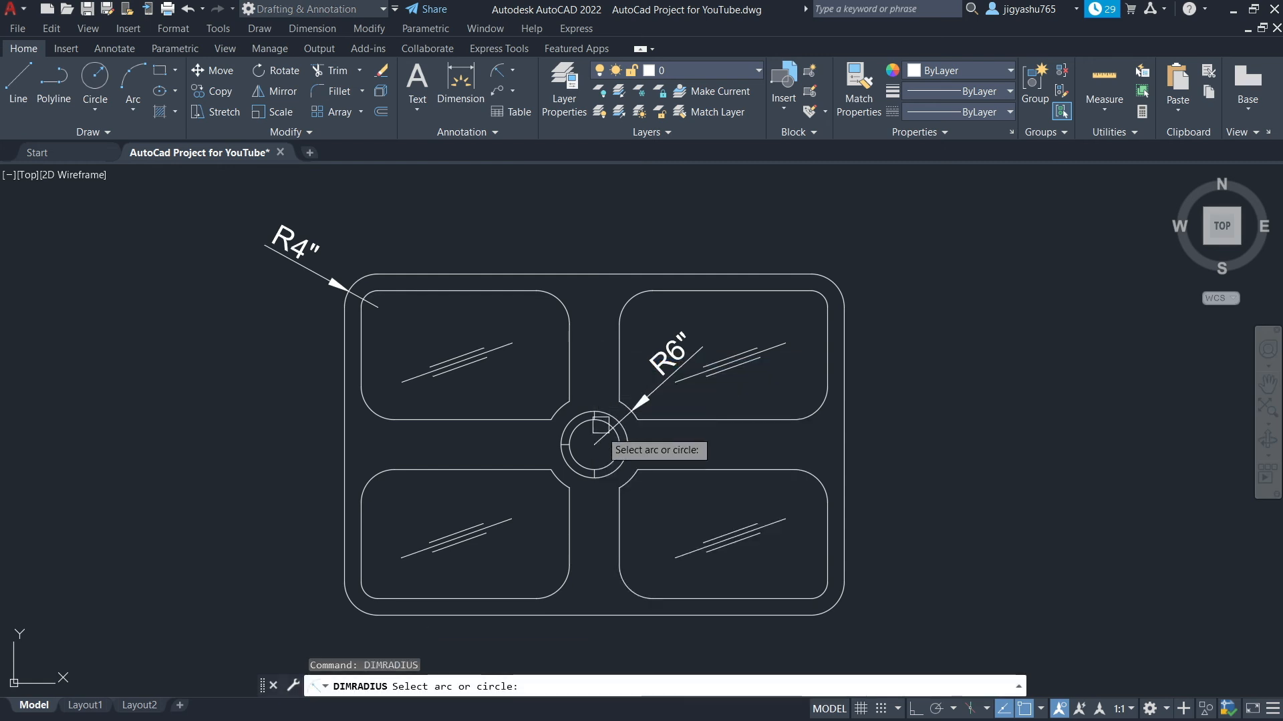
left_click(564, 461)
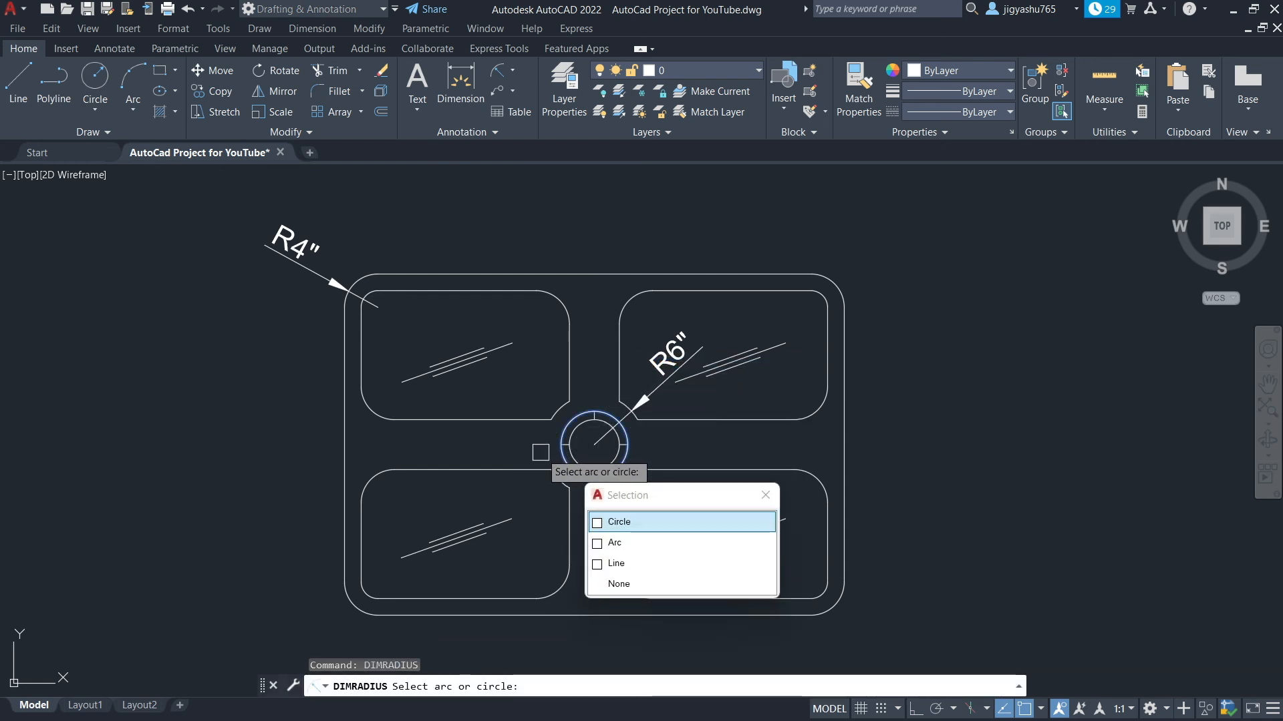
left_click(668, 522)
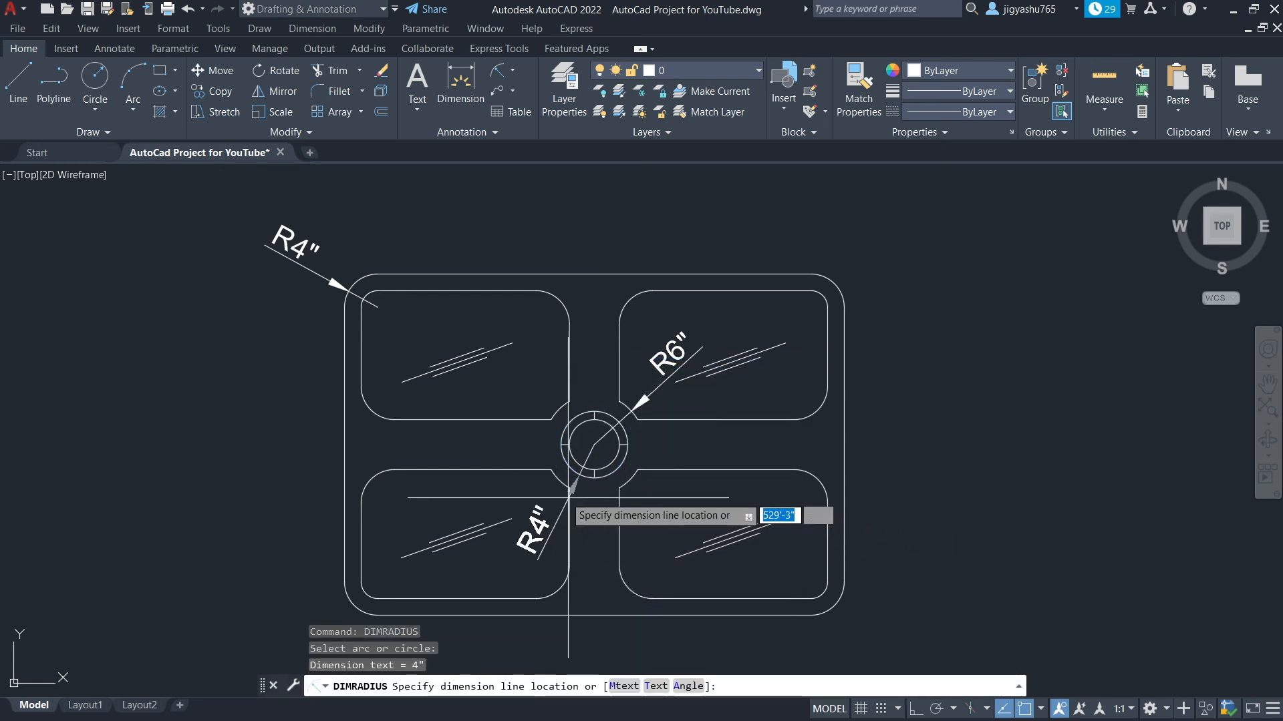
left_click(524, 443)
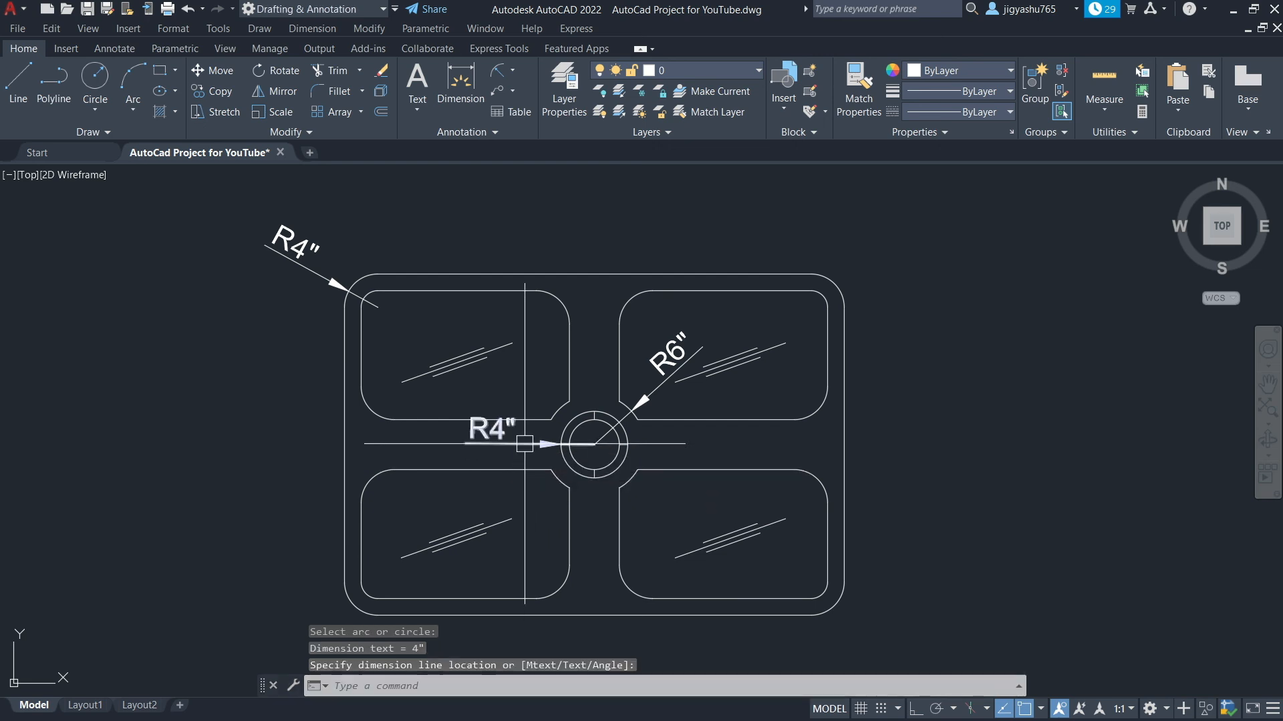
Dimension the radius of the inner central circle, placing the label to its right
scroll(593, 462, "up", 4)
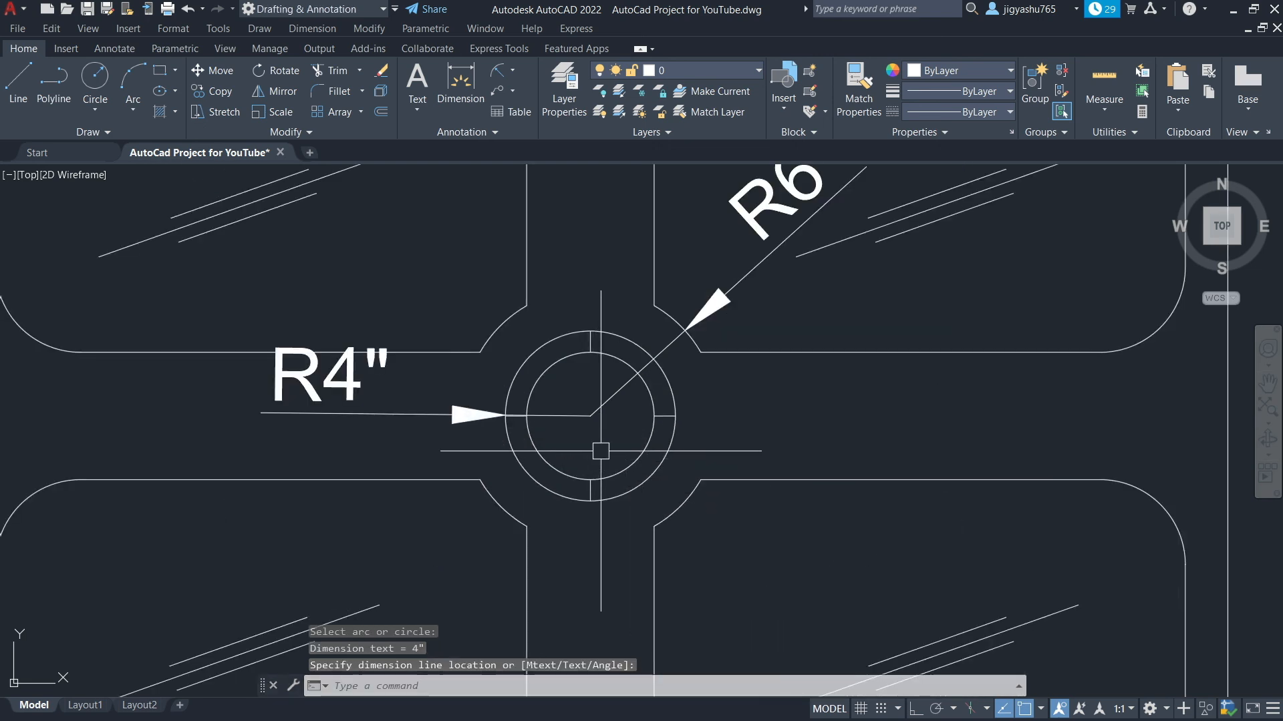
right_click(610, 431)
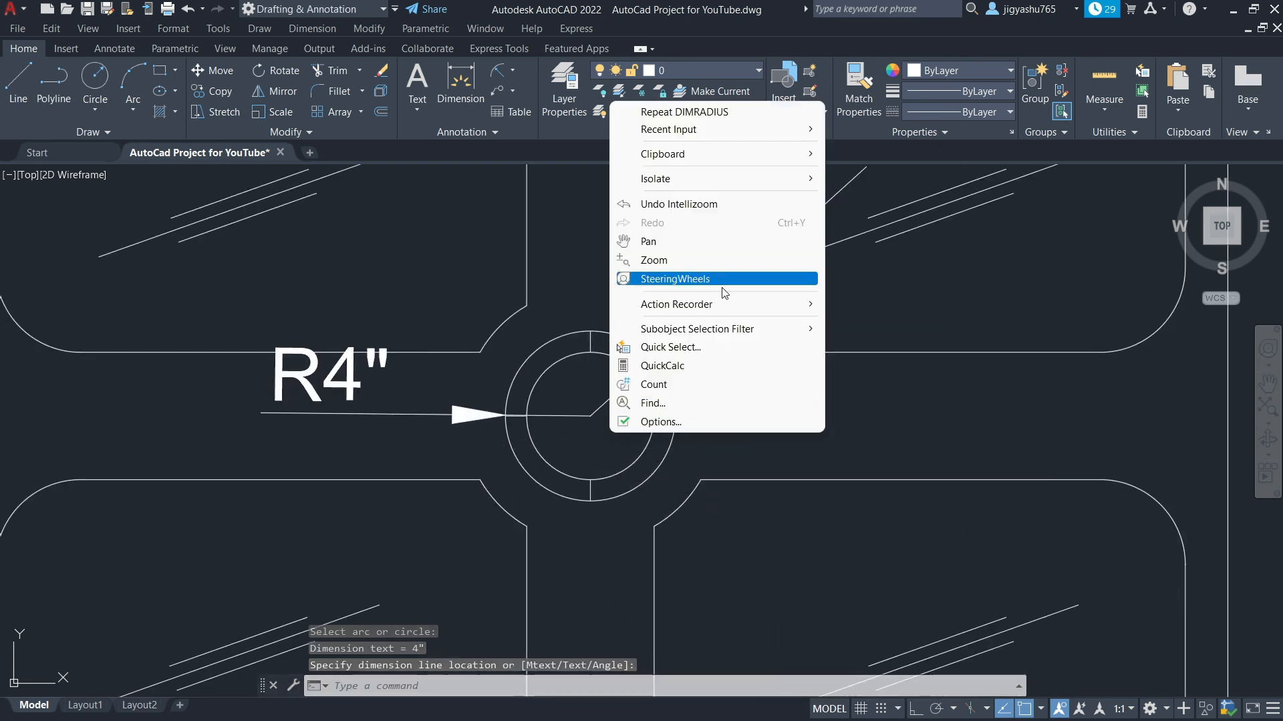
left_click(694, 111)
left_click(647, 437)
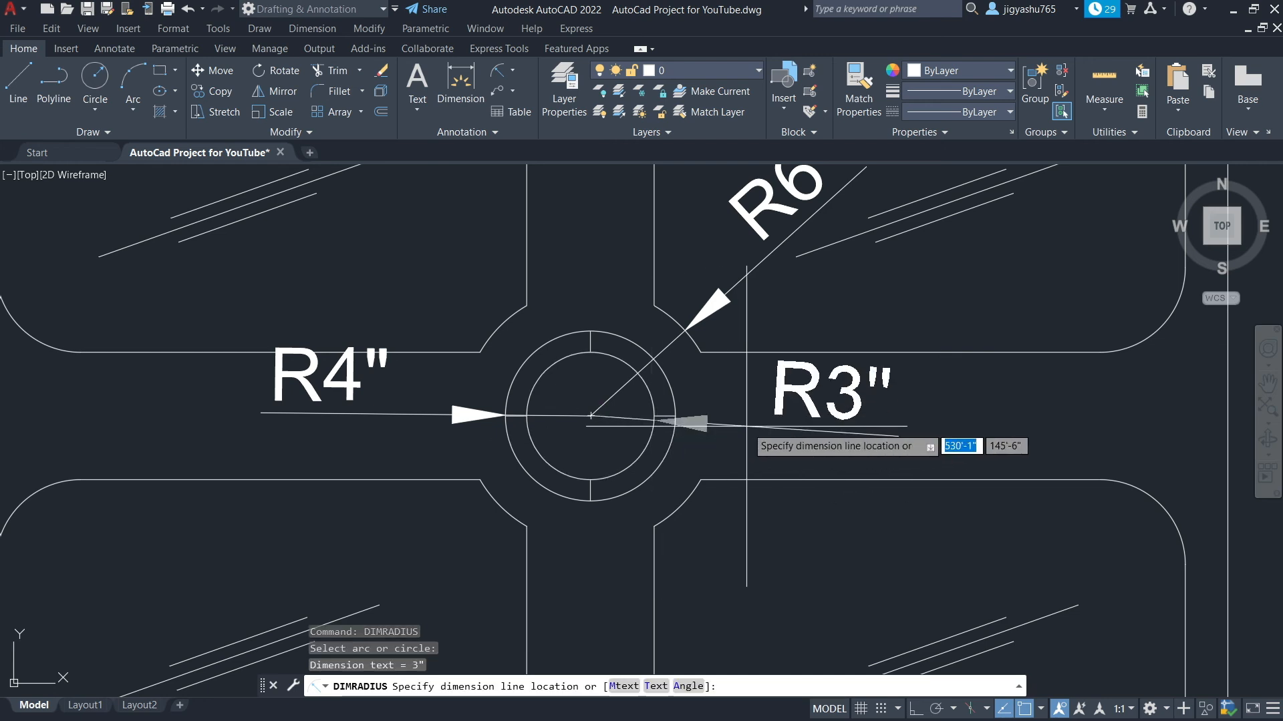
left_click(781, 418)
Add a vertical linear dimension for the table's overall height along its left side
scroll(915, 413, "down", 3)
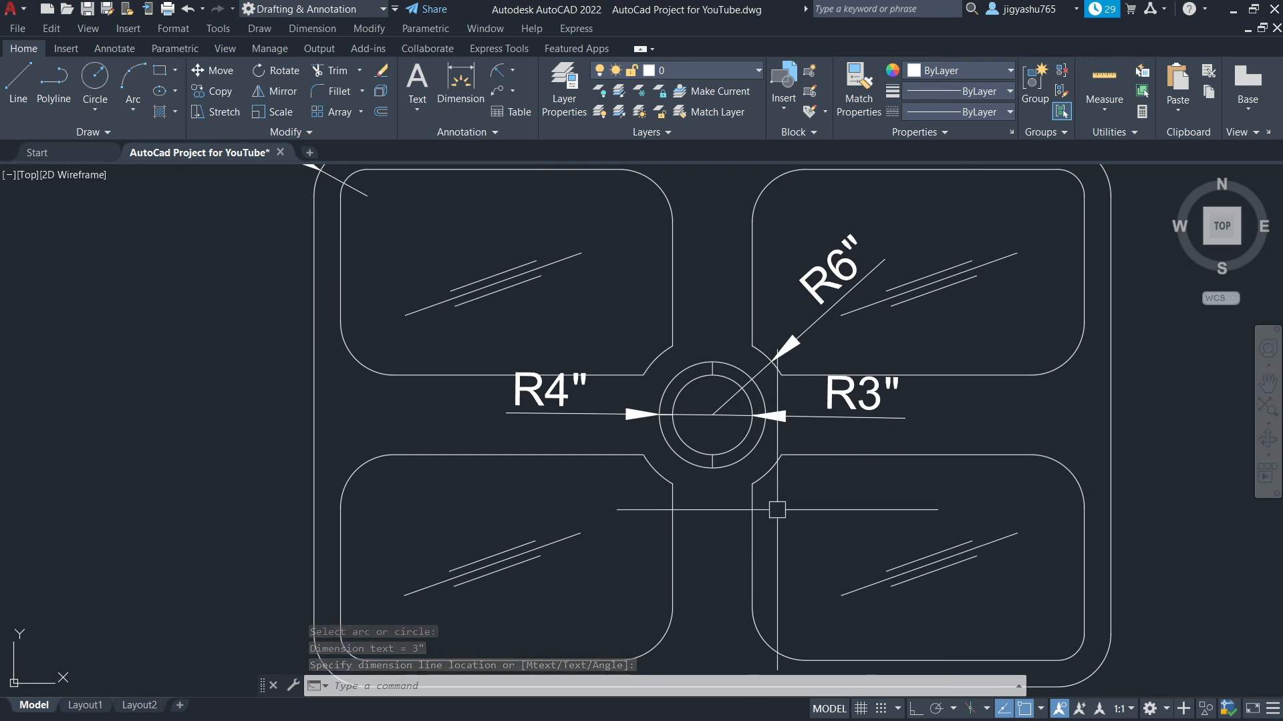
scroll(787, 521, "down", 2)
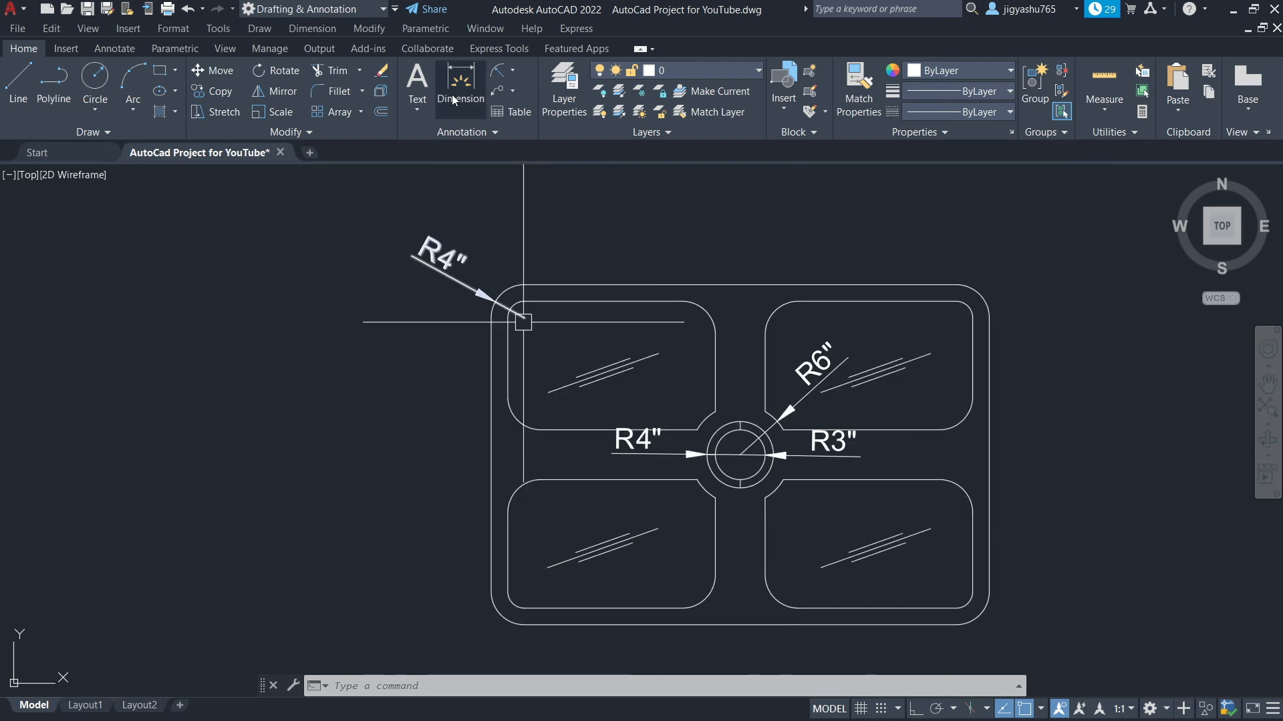
left_click(509, 71)
left_click(537, 97)
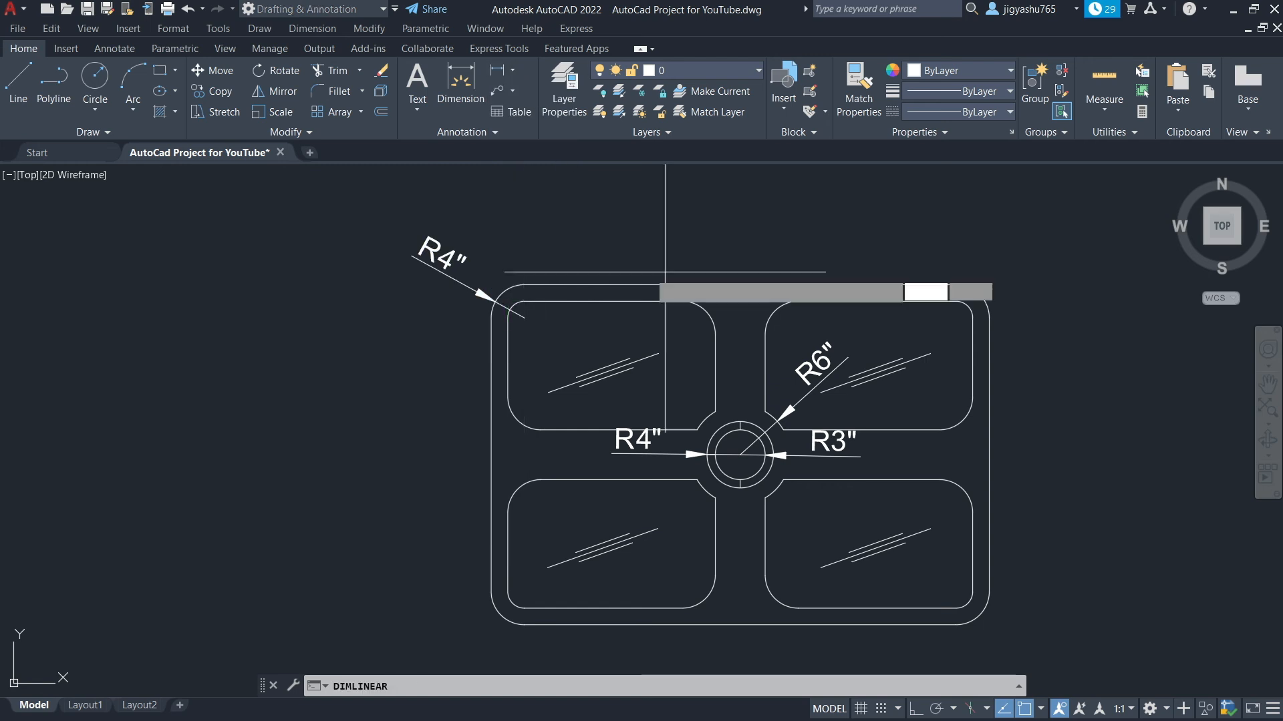
left_click(524, 287)
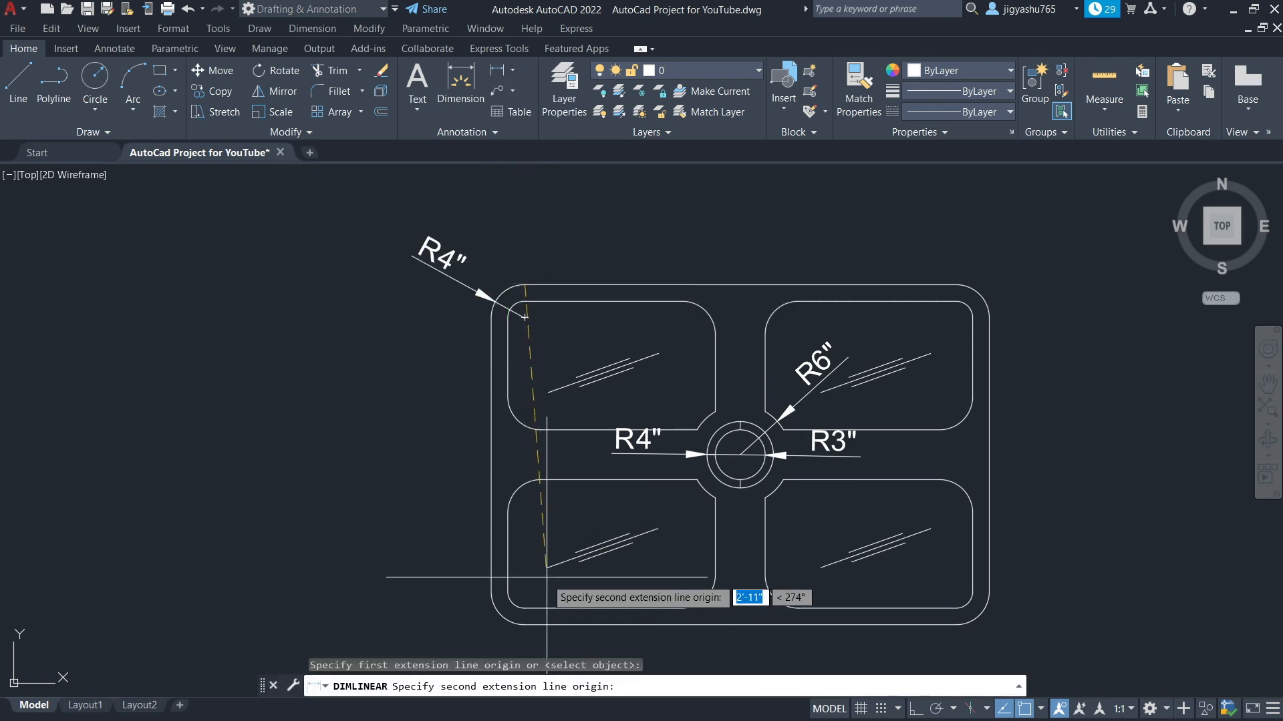
left_click(524, 608)
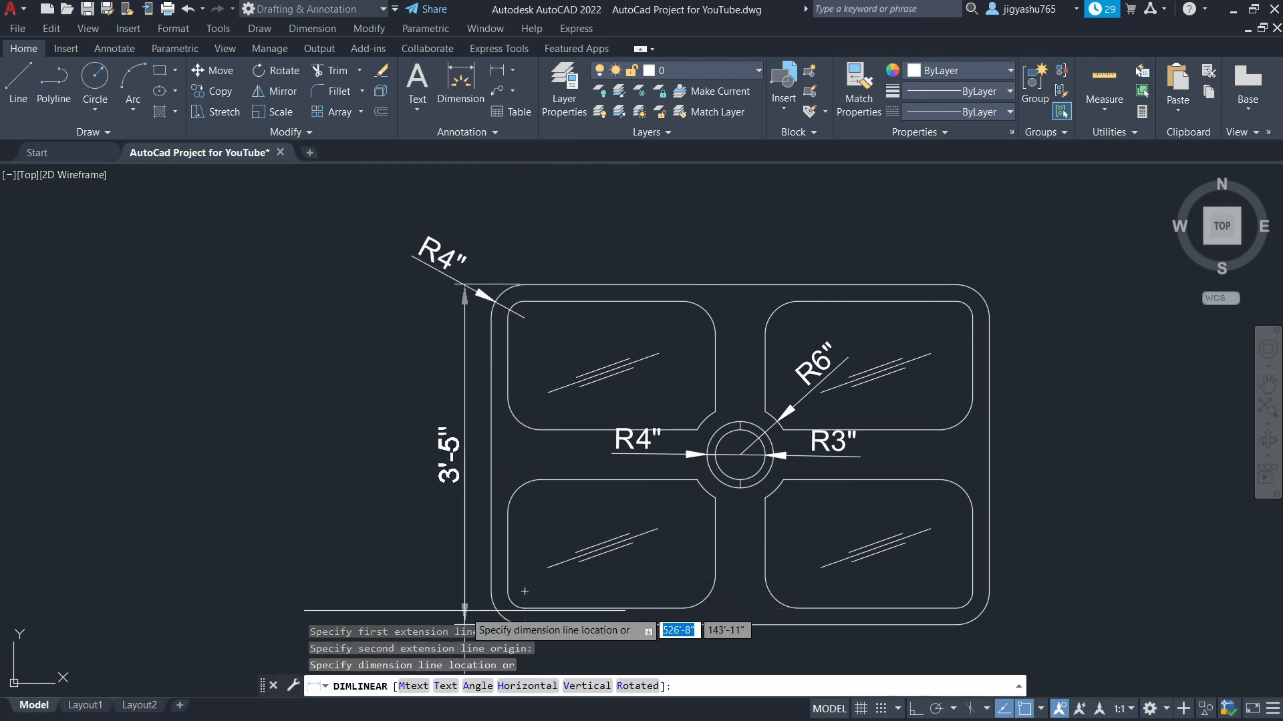
left_click(464, 610)
Add a horizontal linear dimension for the table's overall width above it
right_click(615, 248)
left_click(689, 261)
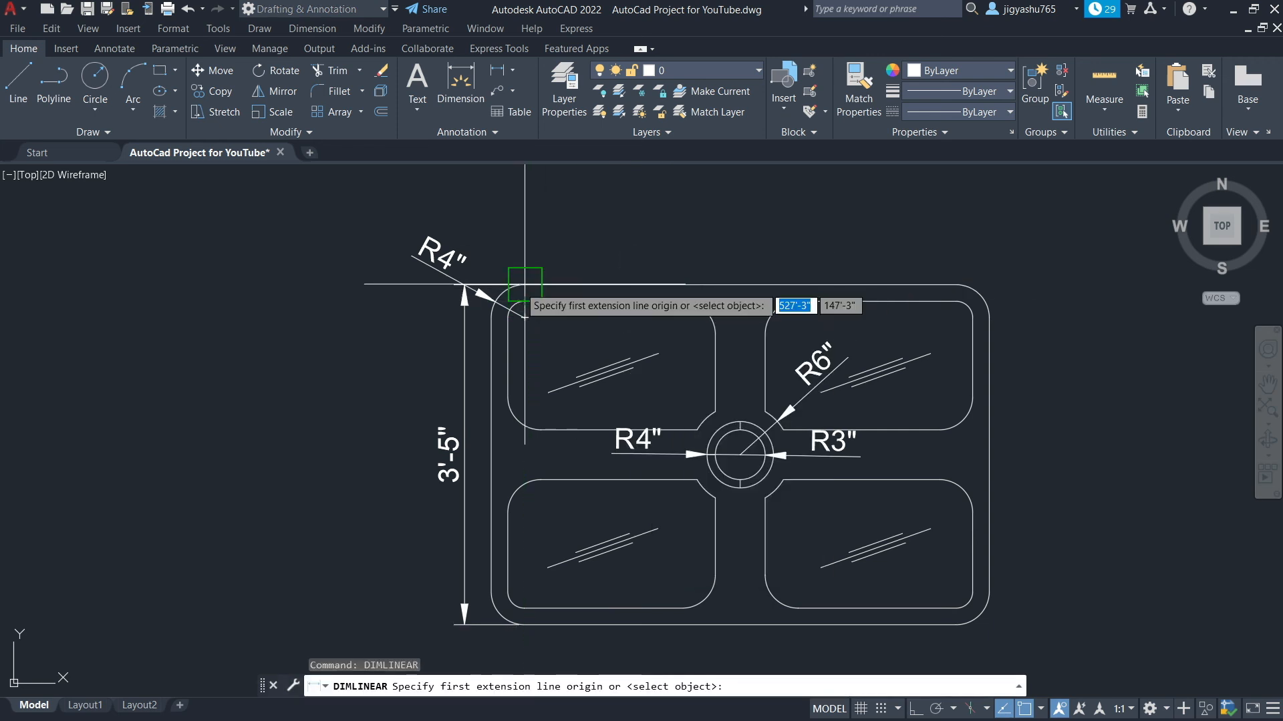
left_click(491, 317)
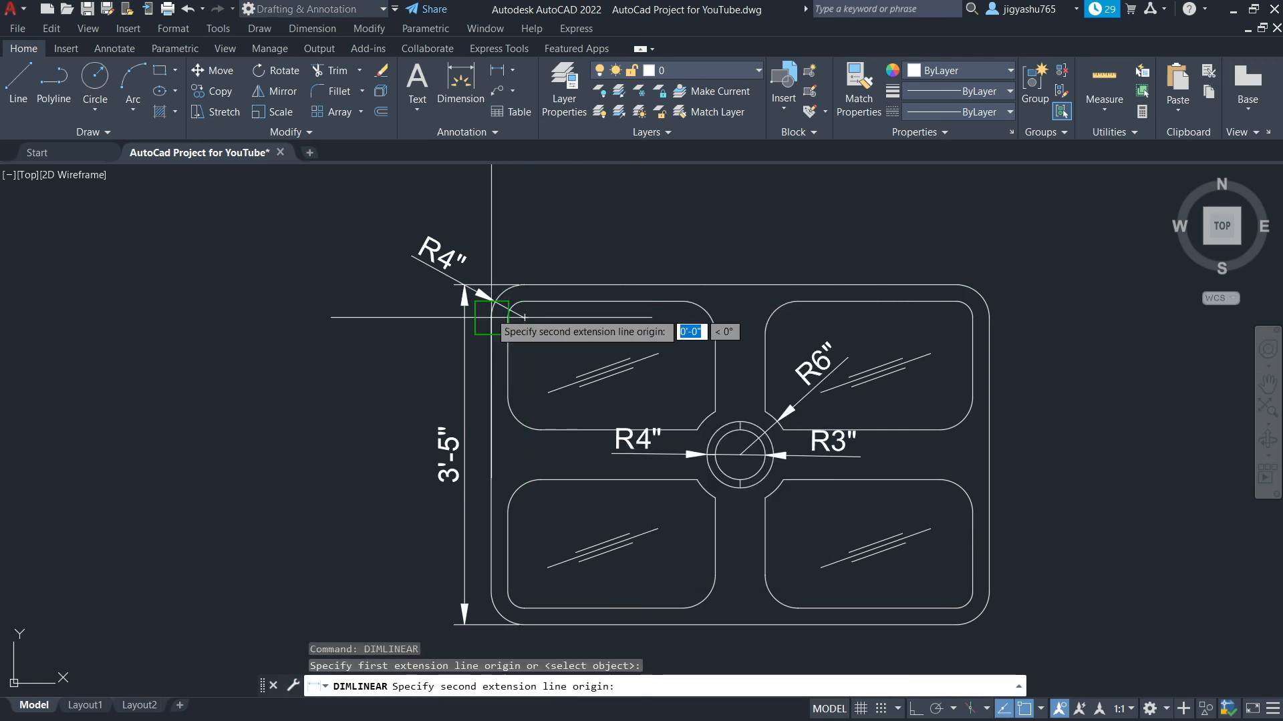
left_click(989, 317)
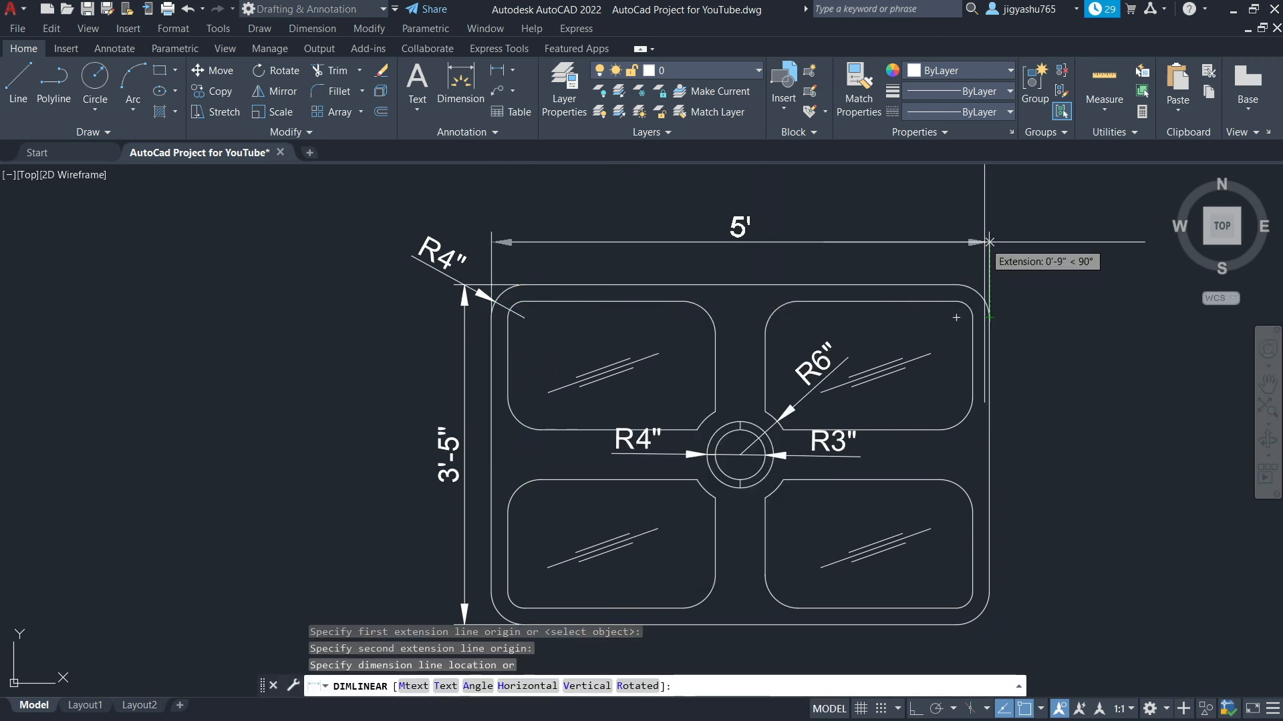
left_click(955, 243)
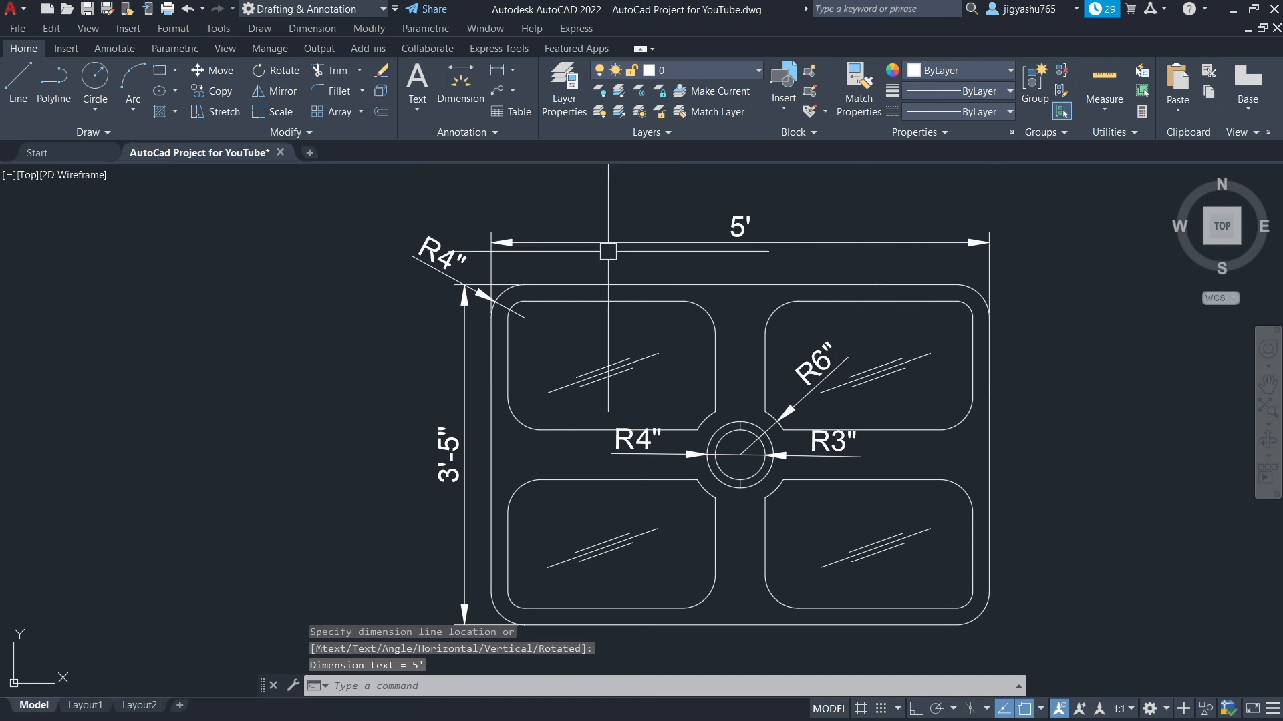
Dimension the border gap between the lower-right panel and the table's bottom edge
right_click(1104, 305)
left_click(1104, 309)
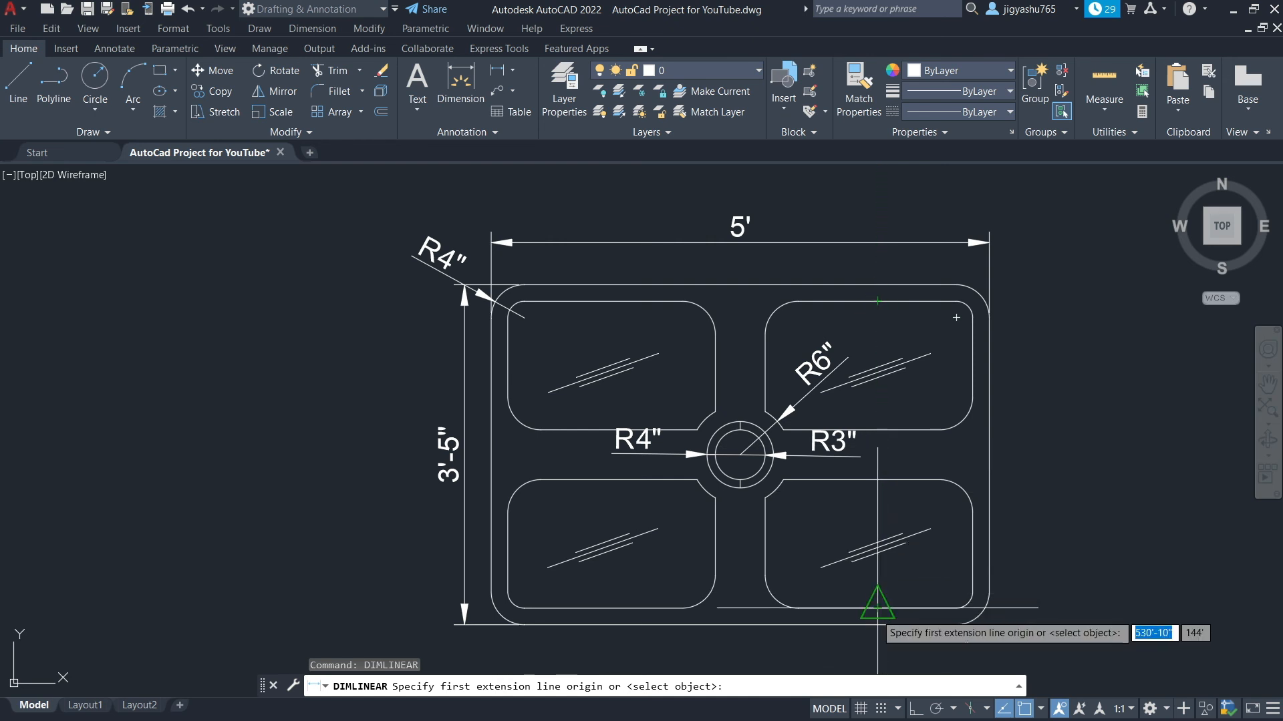
left_click(863, 605)
left_click(877, 624)
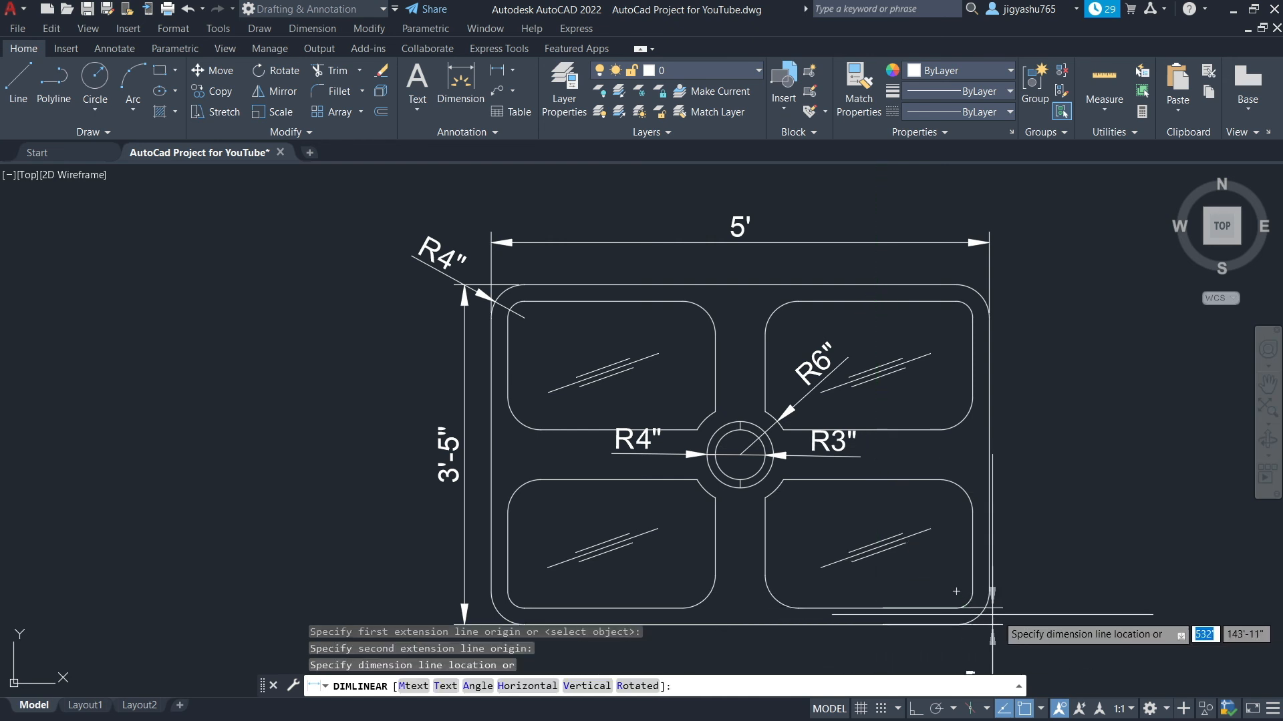
left_click(1020, 585)
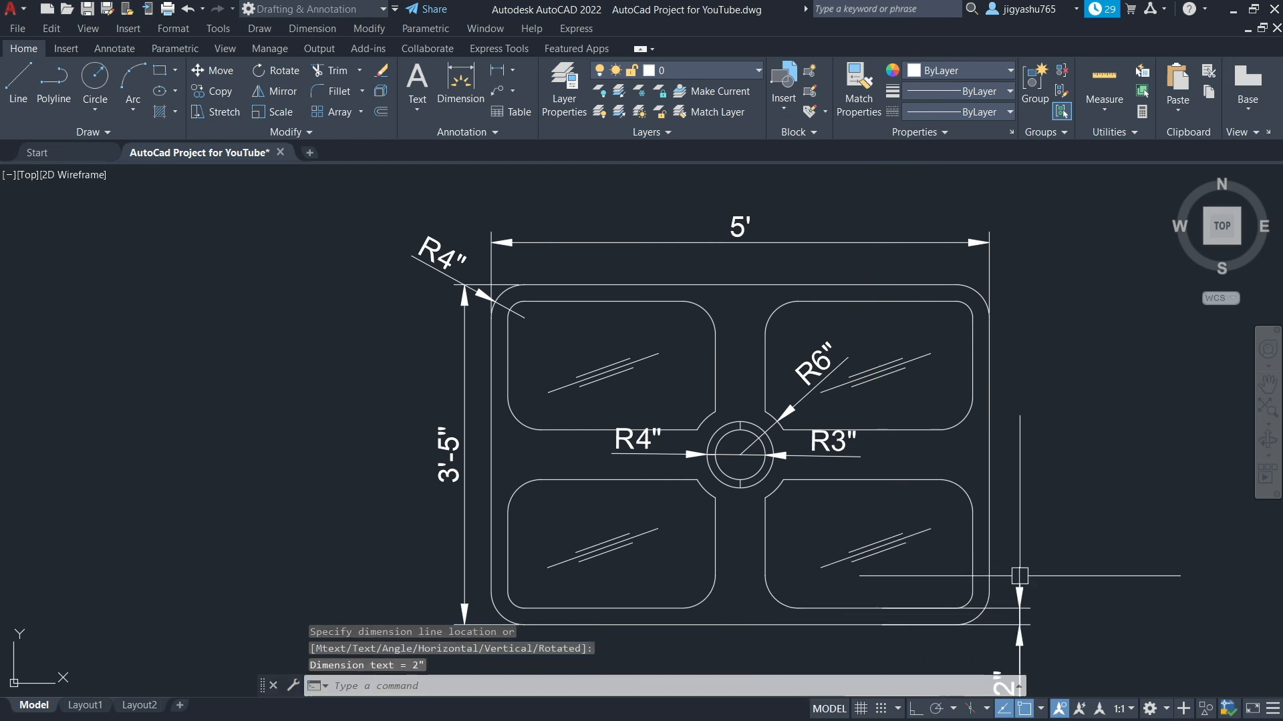
Add a linear dimension for the gap between the two lower panels
scroll(1020, 561, "down", 2)
scroll(1021, 561, "down", 2)
scroll(1022, 588, "up", 4)
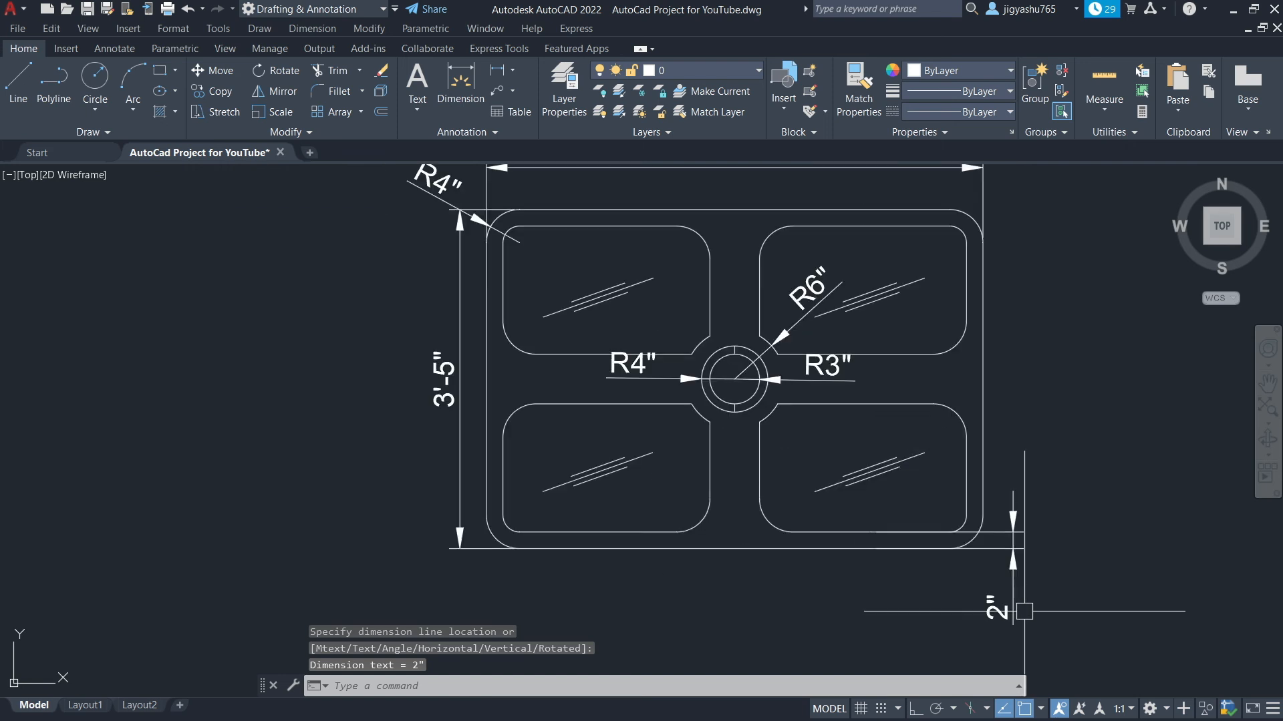
scroll(1024, 610, "up", 2)
scroll(1000, 445, "down", 2)
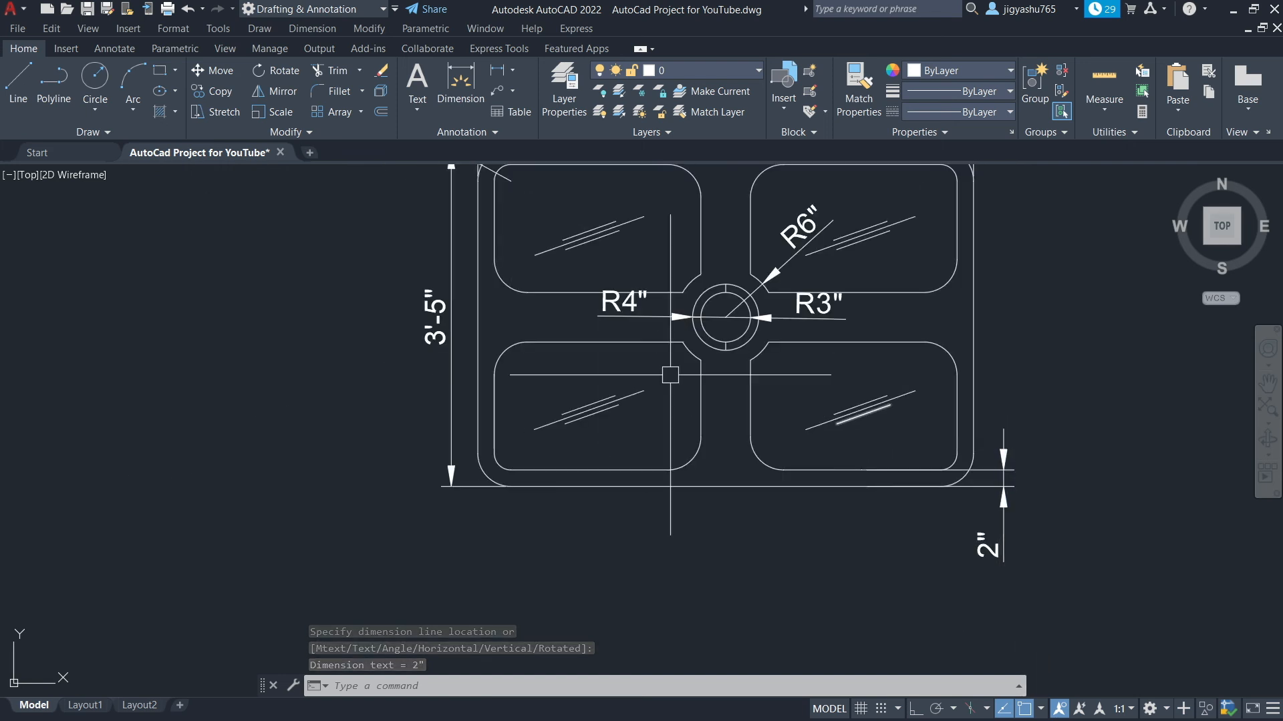
right_click(902, 323)
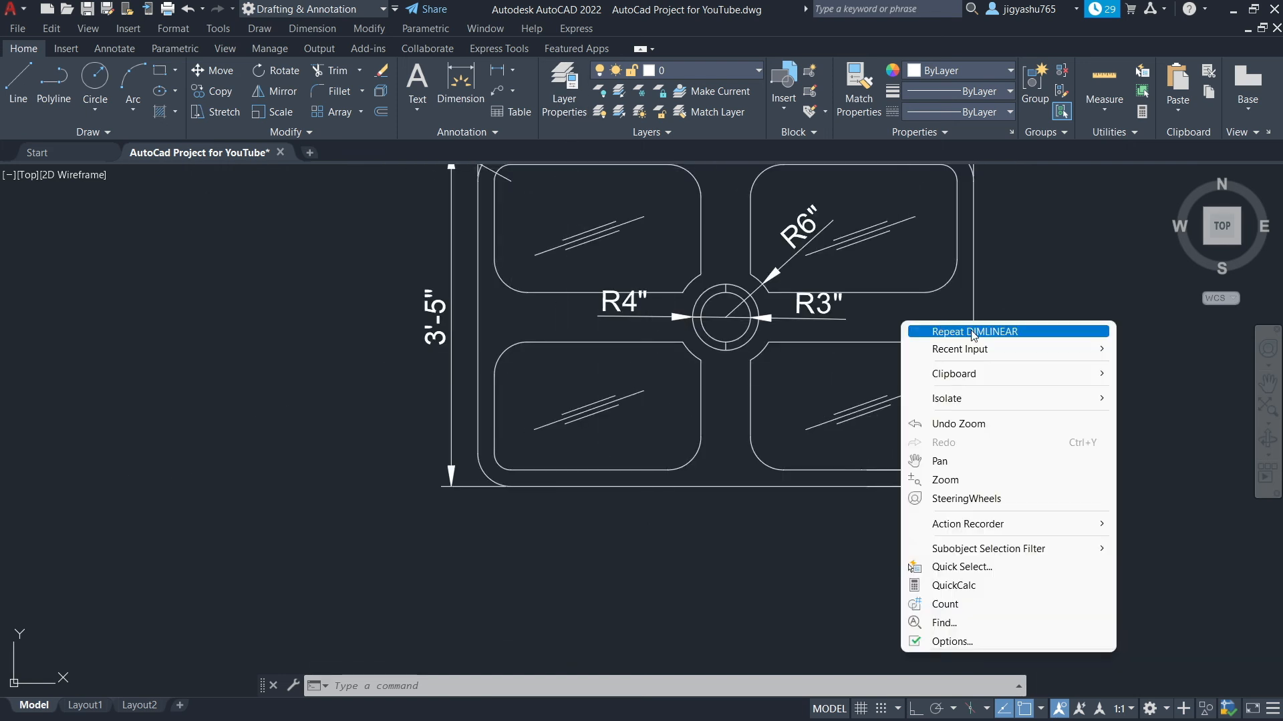
left_click(961, 330)
left_click(701, 395)
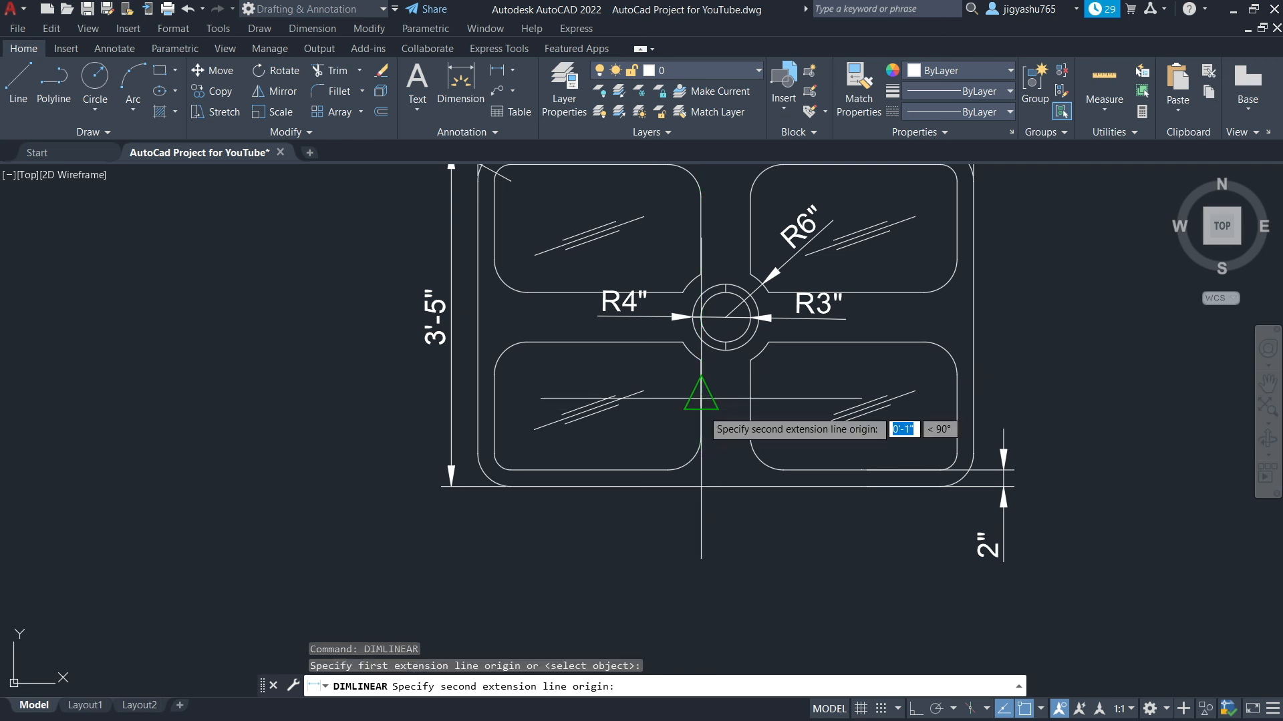
left_click(750, 396)
left_click(742, 419)
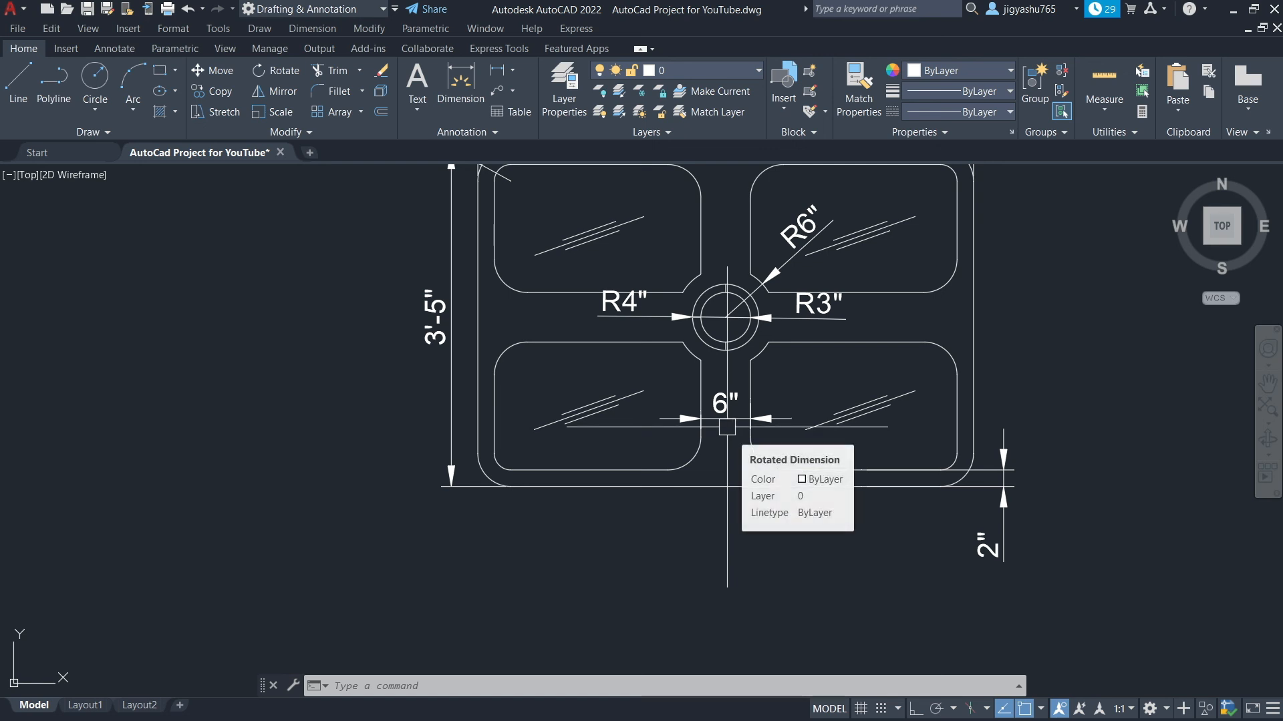
left_click(726, 423)
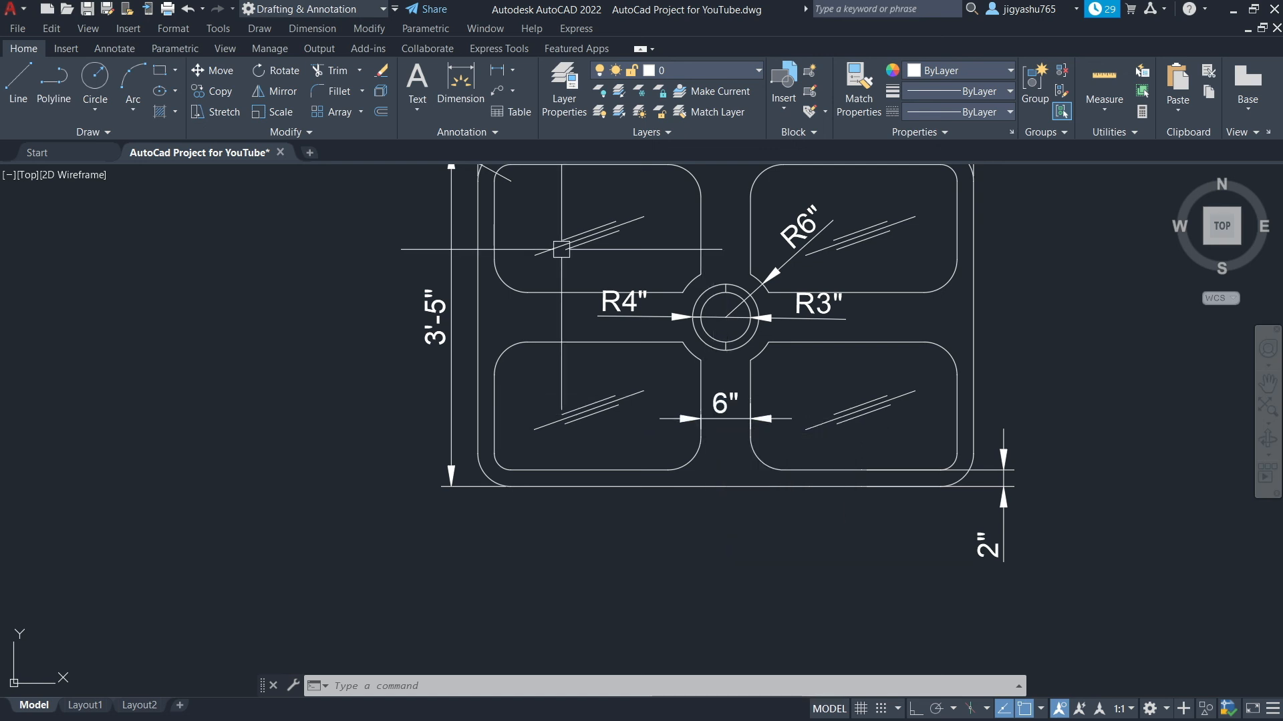
Add a radius dimension to the upper-right fillet of the lower-right panel
left_click(513, 70)
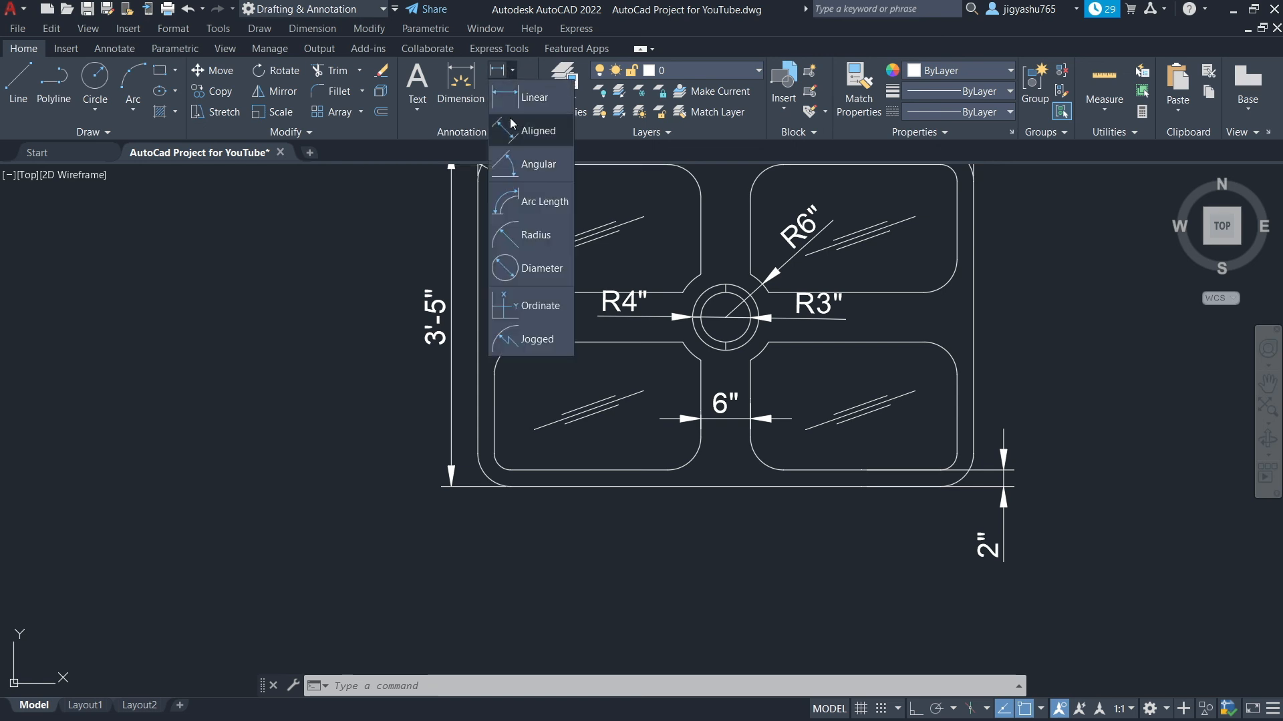
left_click(518, 235)
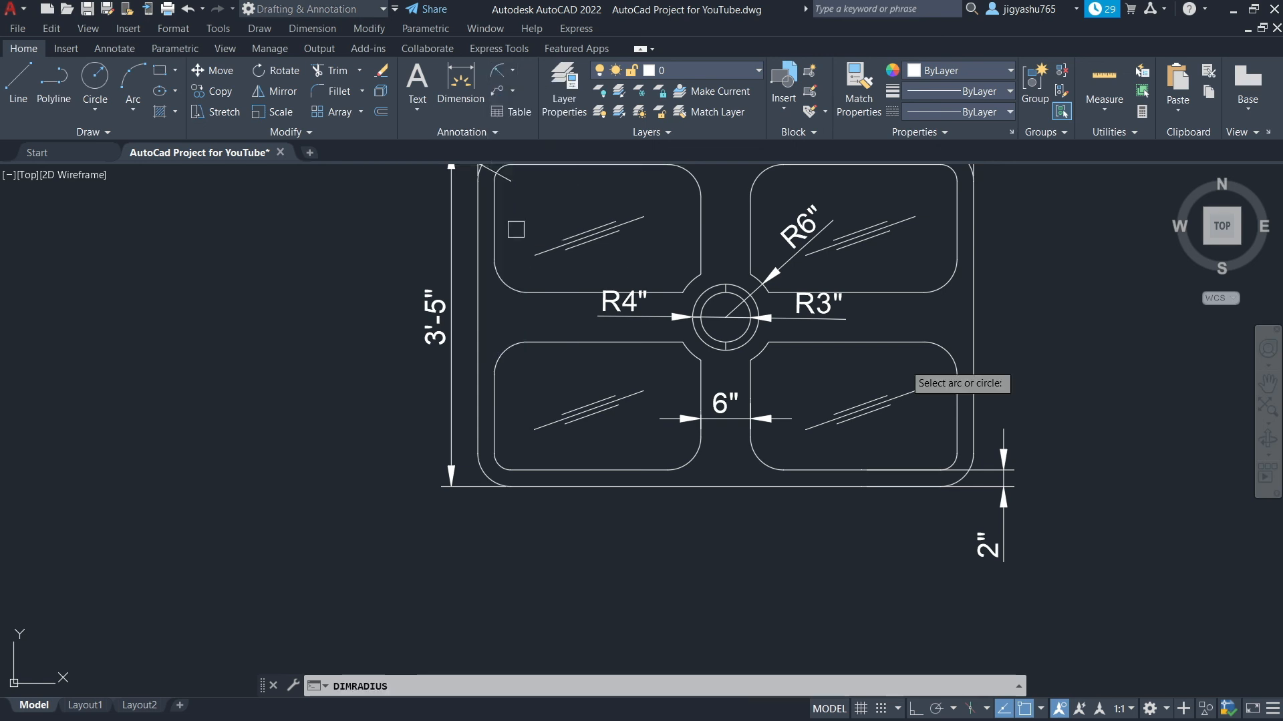
left_click(945, 351)
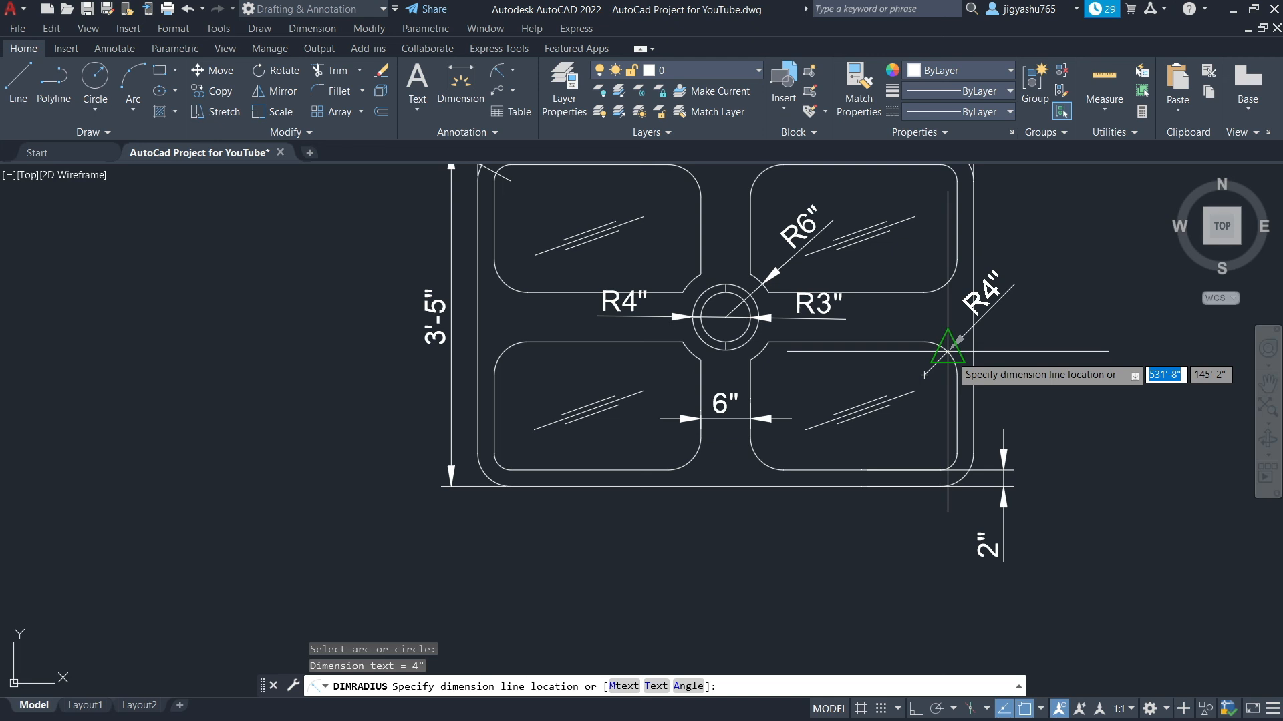
left_click(961, 352)
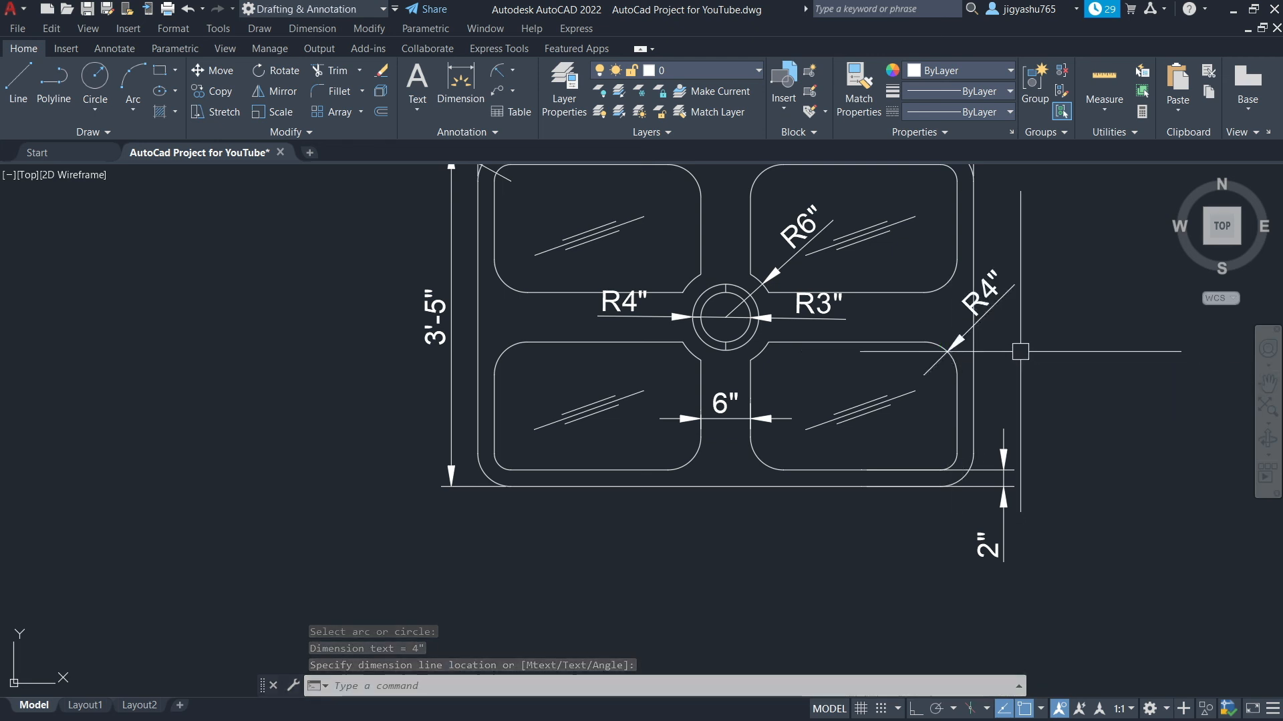
Draw a rectangle frame enclosing the whole dimensioned table drawing
scroll(1013, 338, "down", 2)
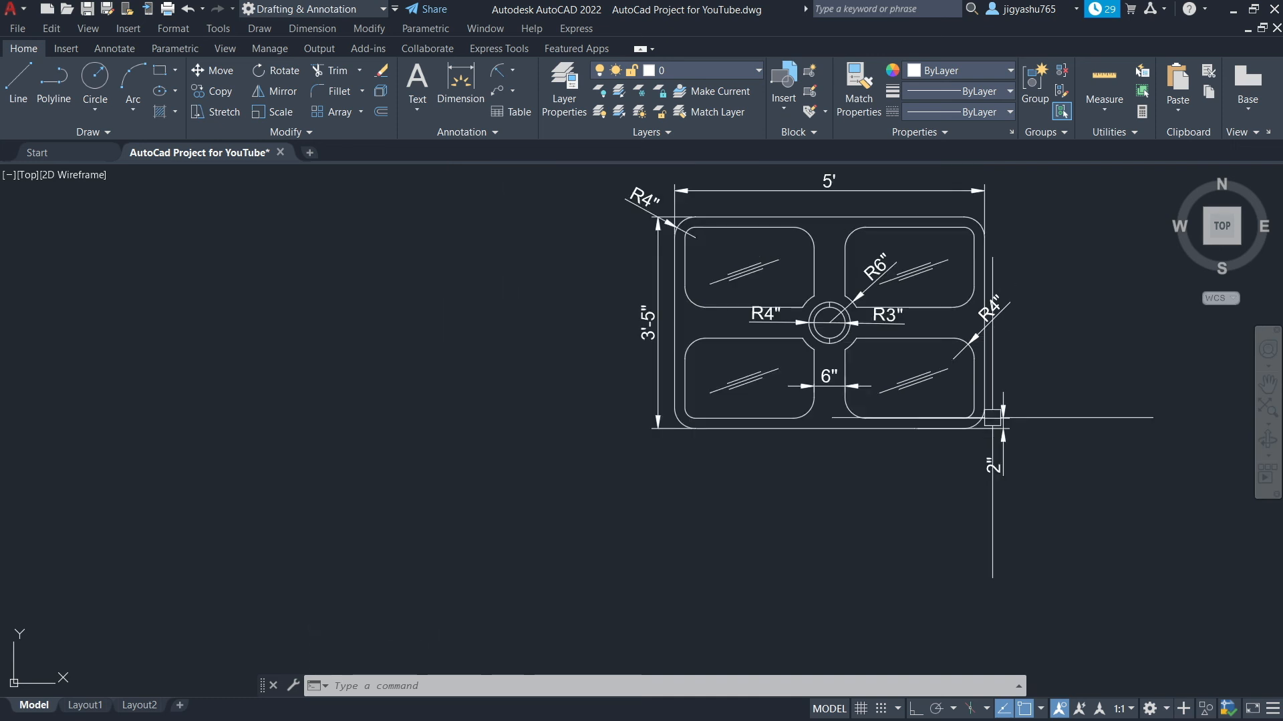
scroll(962, 472, "down", 2)
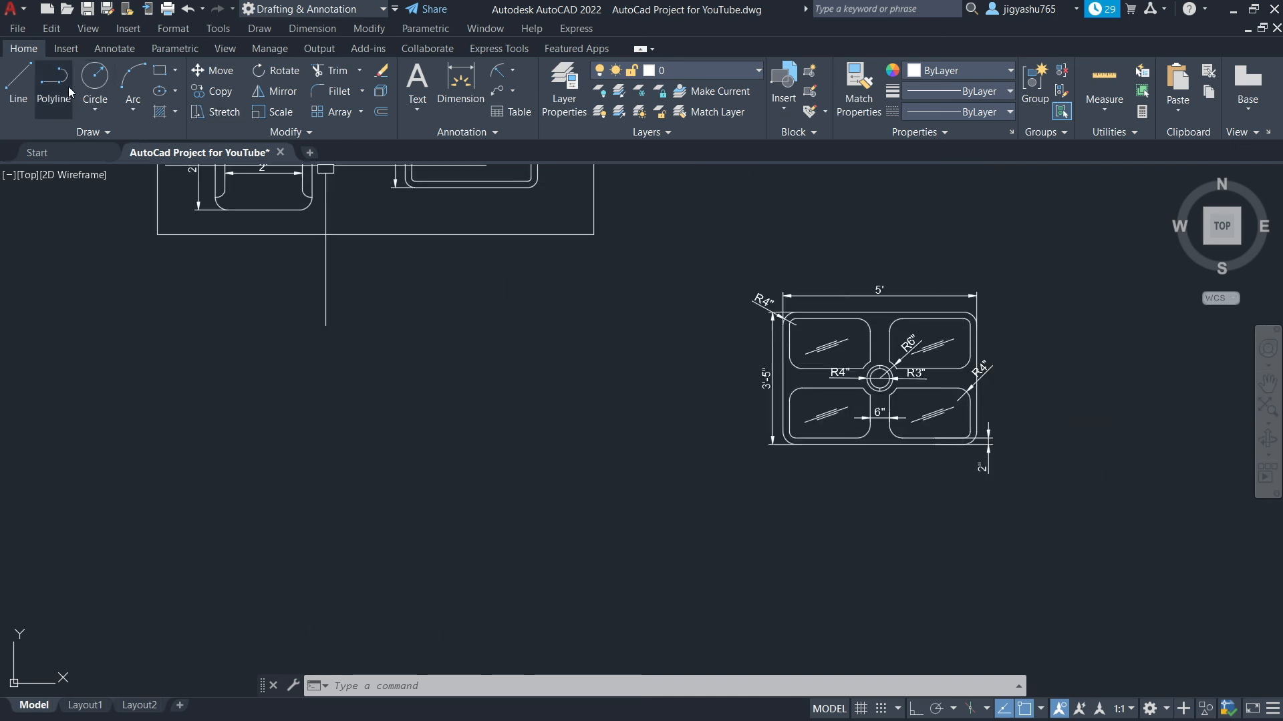
left_click(160, 72)
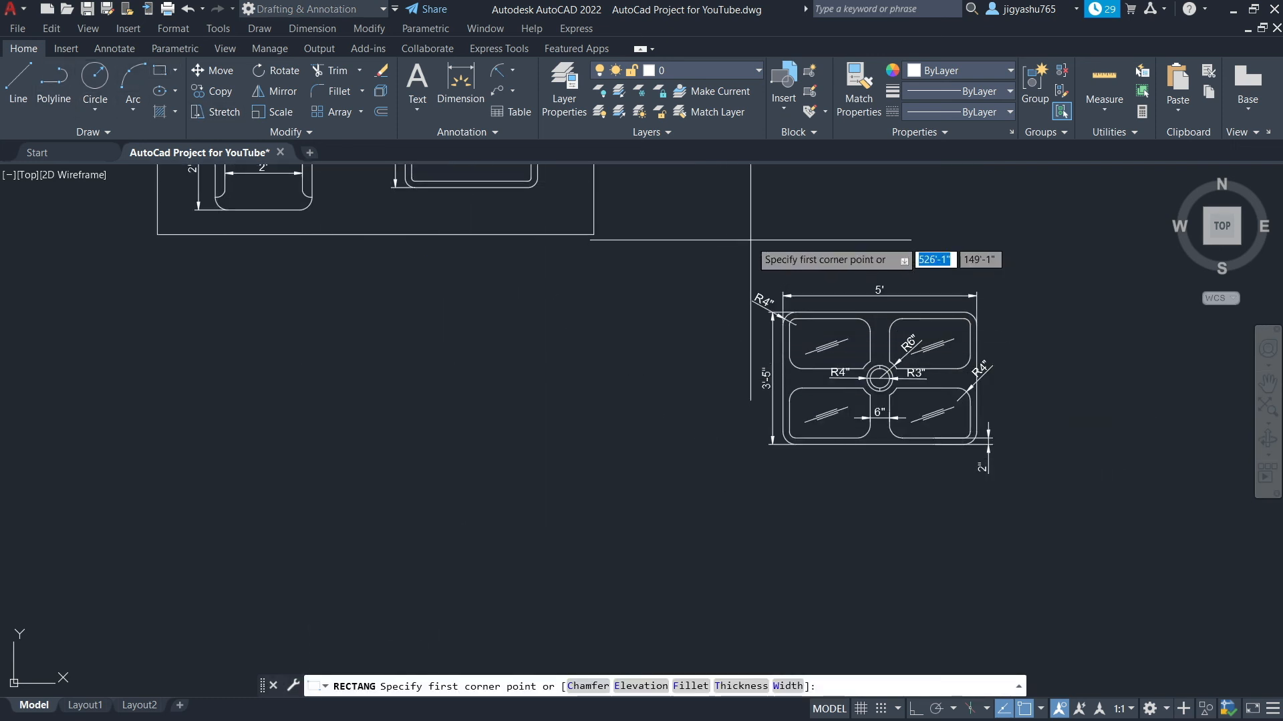
left_click(729, 273)
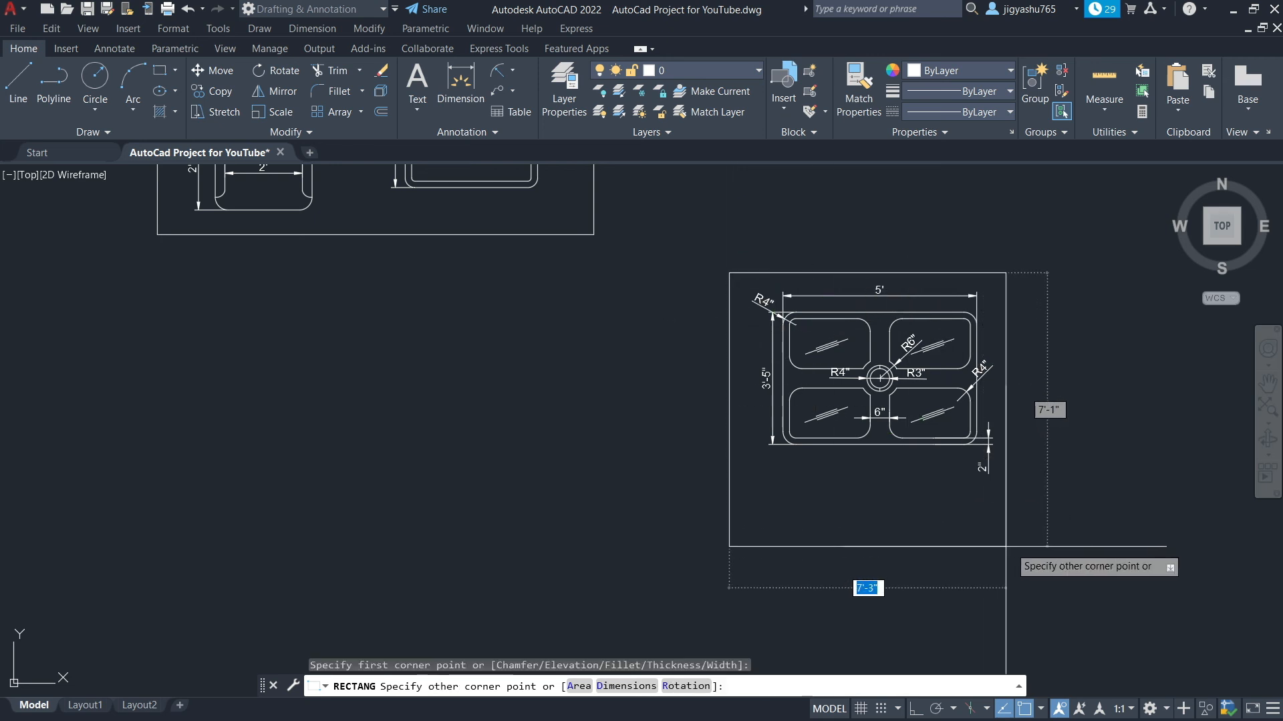
left_click(1014, 481)
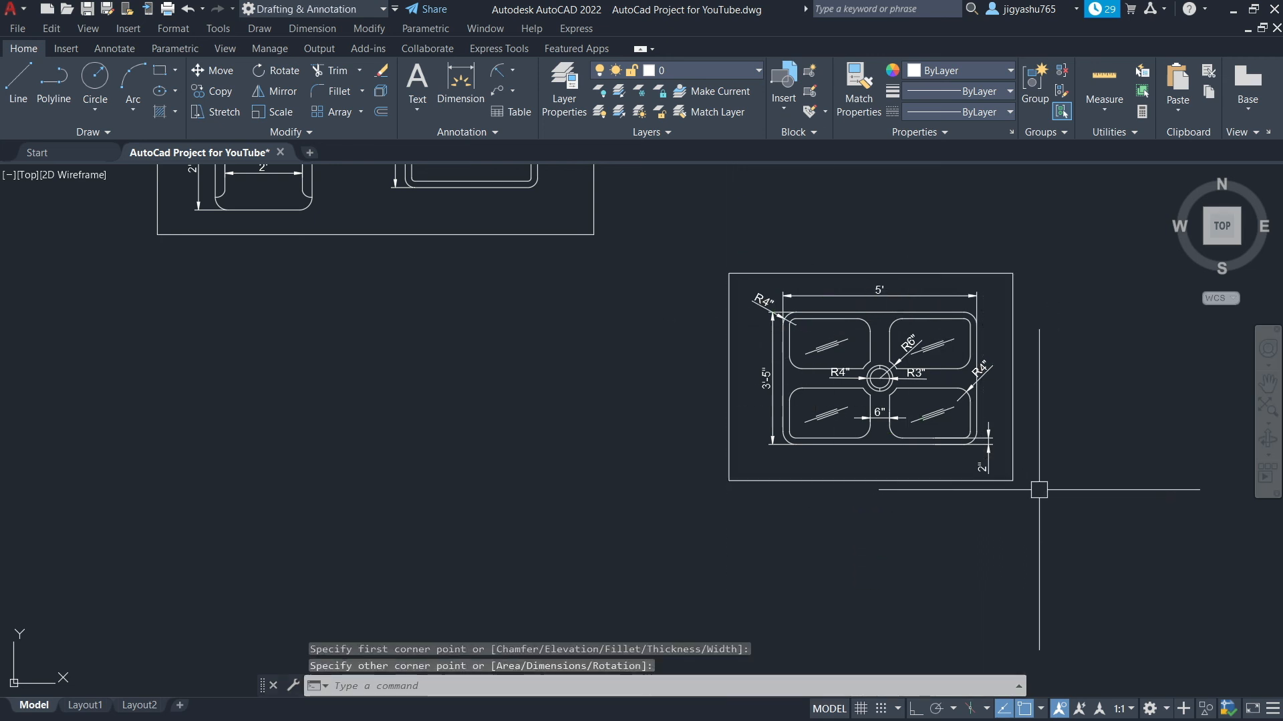
key("Escape")
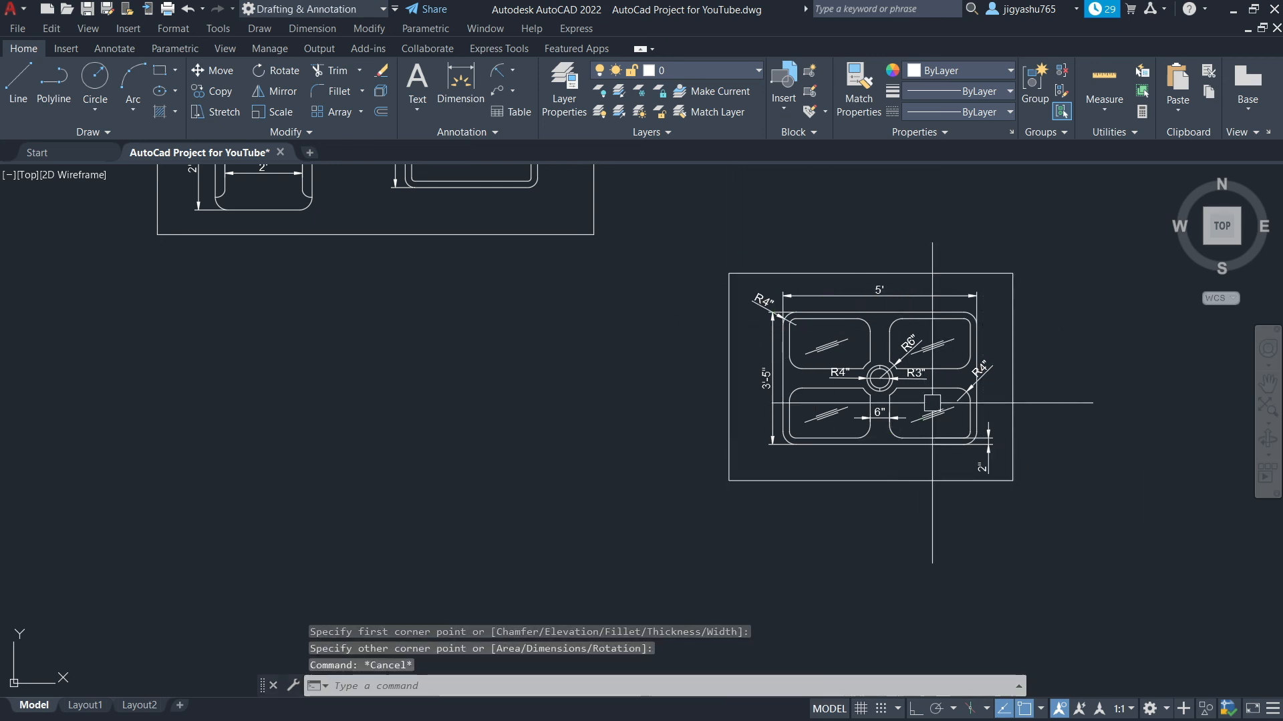
scroll(934, 398, "up", 4)
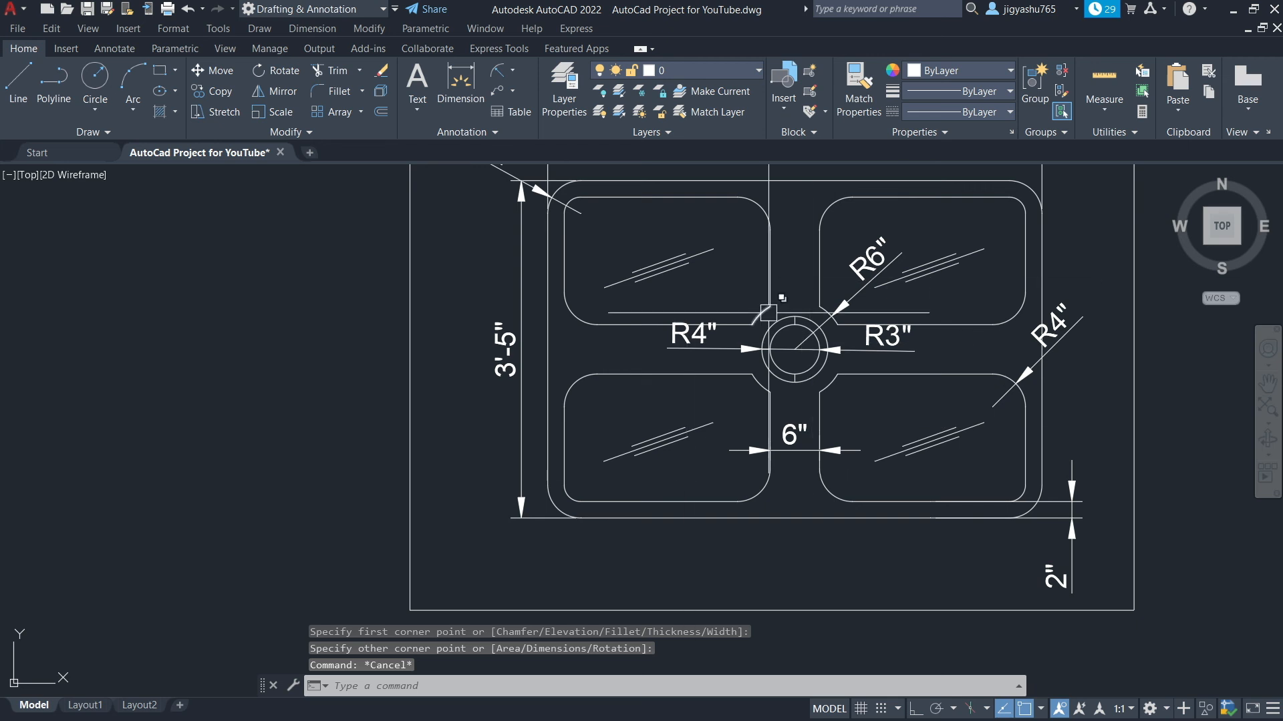
scroll(768, 313, "down", 6)
scroll(435, 335, "up", 5)
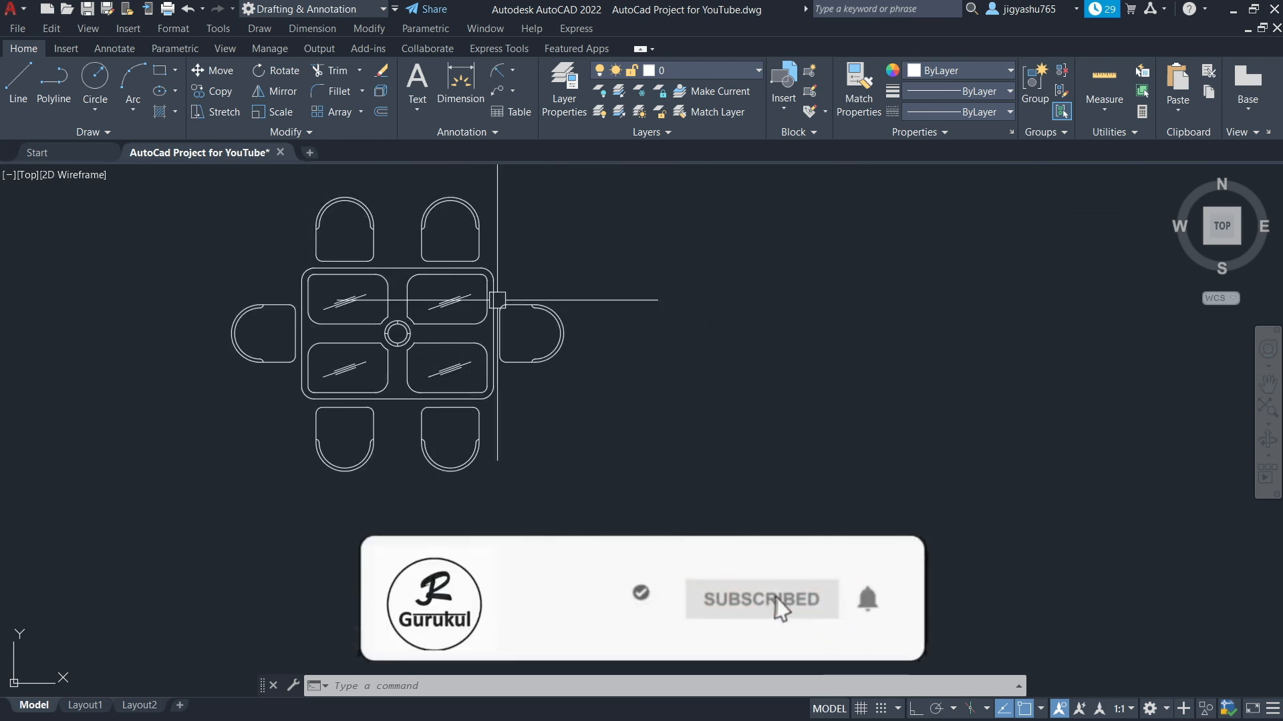
scroll(384, 337, "up", 2)
scroll(588, 342, "up", 2)
scroll(591, 342, "down", 4)
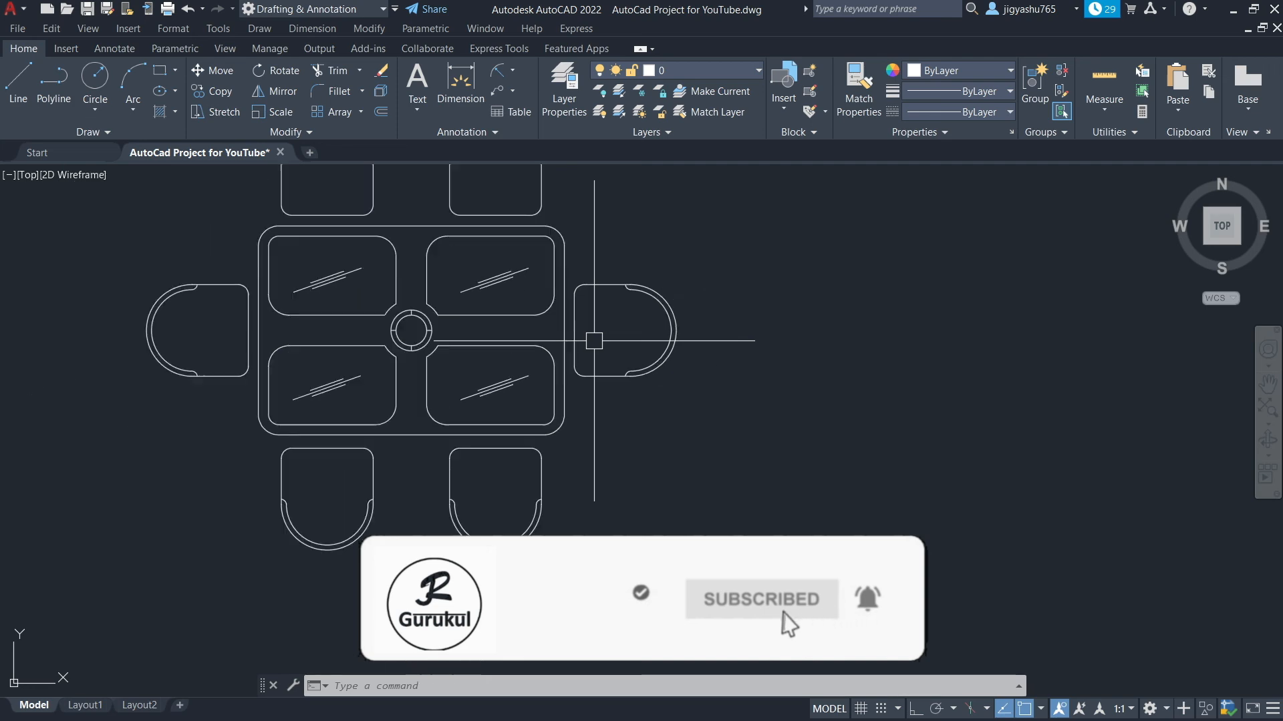